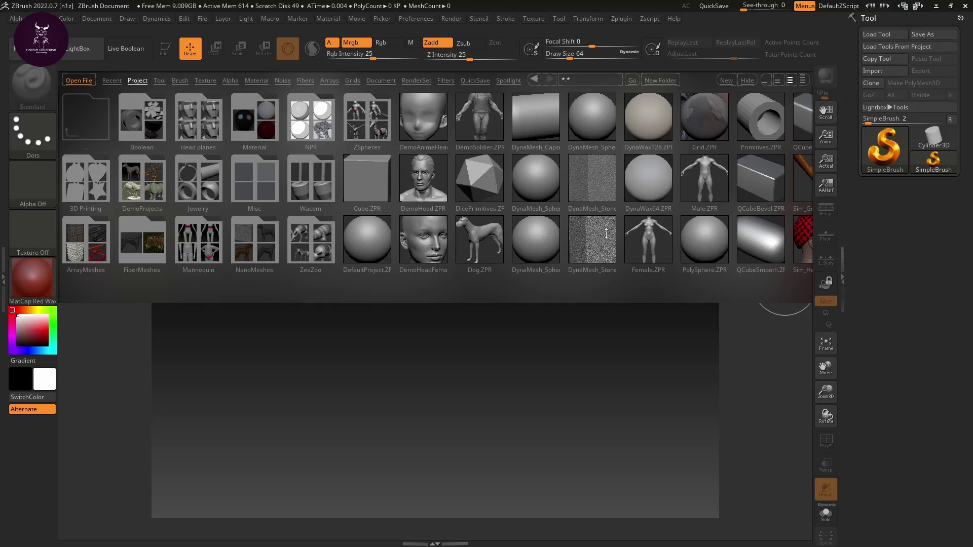
# Open the recently used Jatayu2.ZPR project and inspect the sculpted bird-like head from another angle.
pyautogui.click(111, 82)
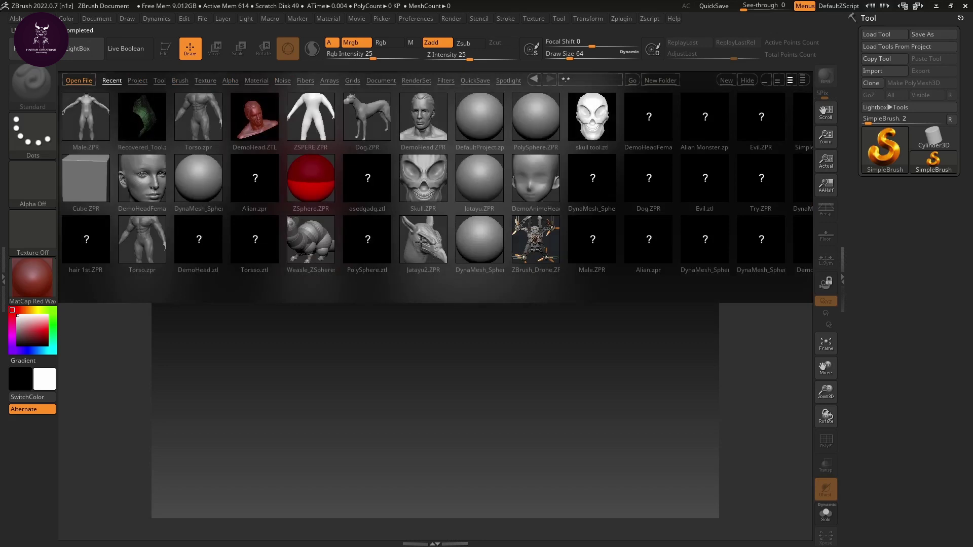
pyautogui.click(422, 243)
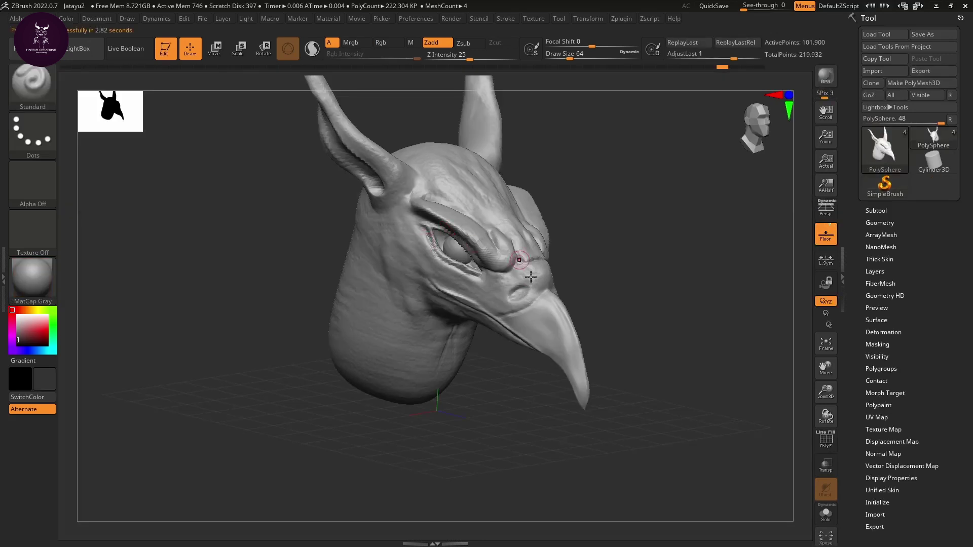
pyautogui.moveTo(524, 264)
pyautogui.mouseDown()
pyautogui.moveTo(643, 284)
pyautogui.moveTo(595, 290)
pyautogui.moveTo(669, 269)
pyautogui.moveTo(619, 260)
pyautogui.moveTo(628, 267)
pyautogui.moveTo(589, 286)
pyautogui.moveTo(600, 282)
pyautogui.moveTo(560, 265)
pyautogui.moveTo(562, 302)
pyautogui.moveTo(525, 298)
pyautogui.moveTo(580, 271)
pyautogui.mouseUp()
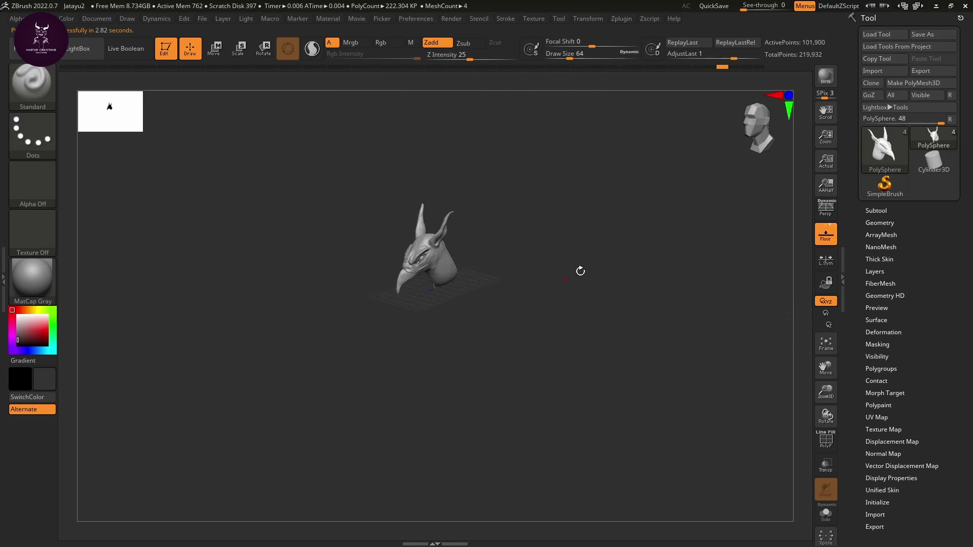
# Load the ZSphere.ZPR project without saving changes to the current project.
pyautogui.click(73, 41)
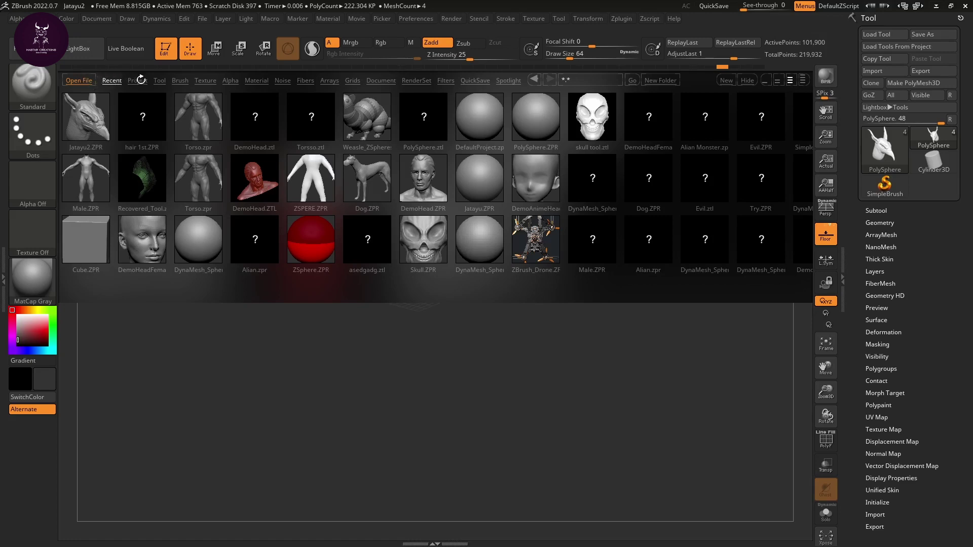
pyautogui.click(137, 80)
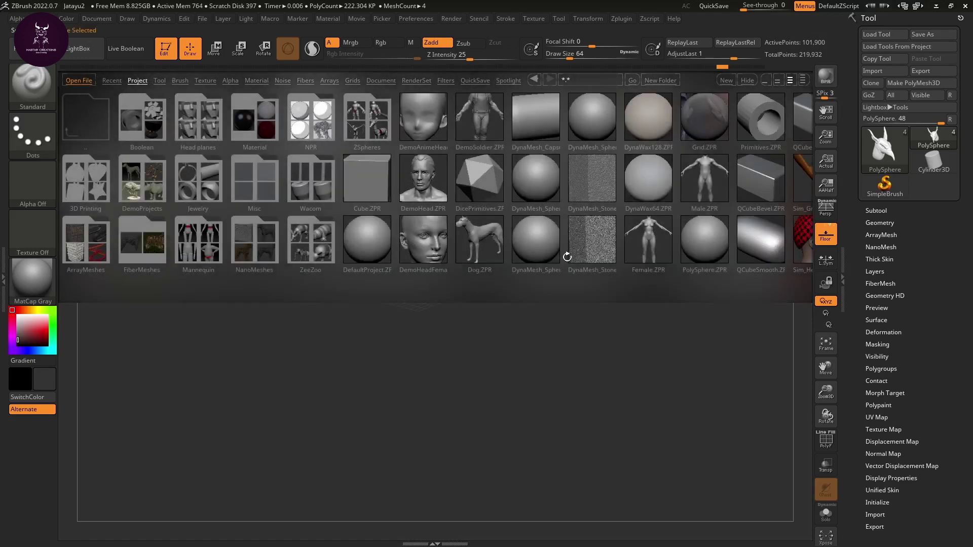
pyautogui.moveTo(567, 257); pyautogui.dragTo(343, 265)
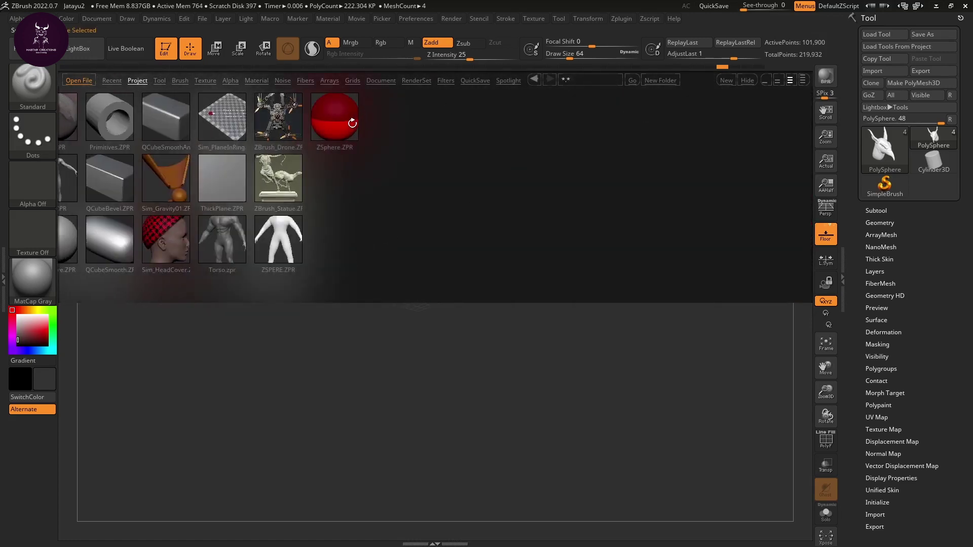
pyautogui.doubleClick(347, 125)
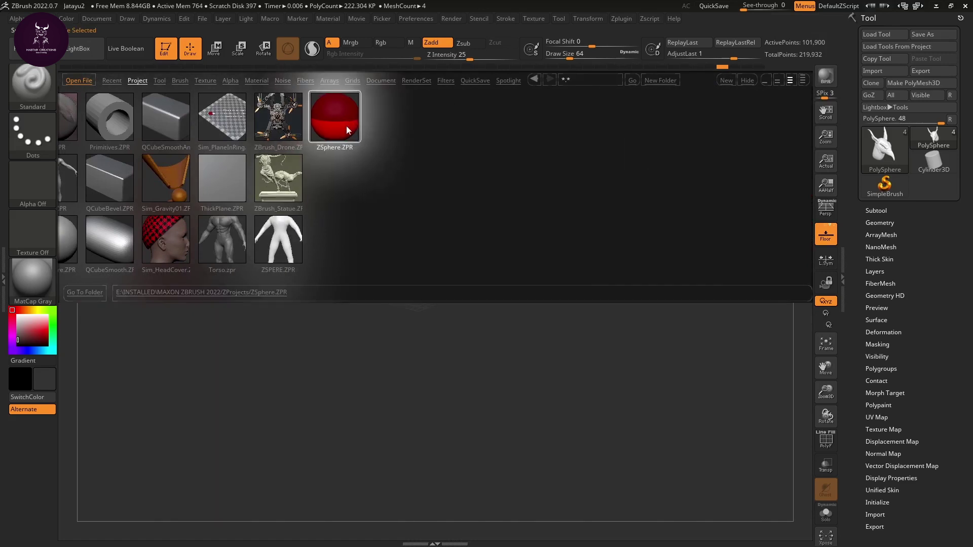
pyautogui.click(522, 304)
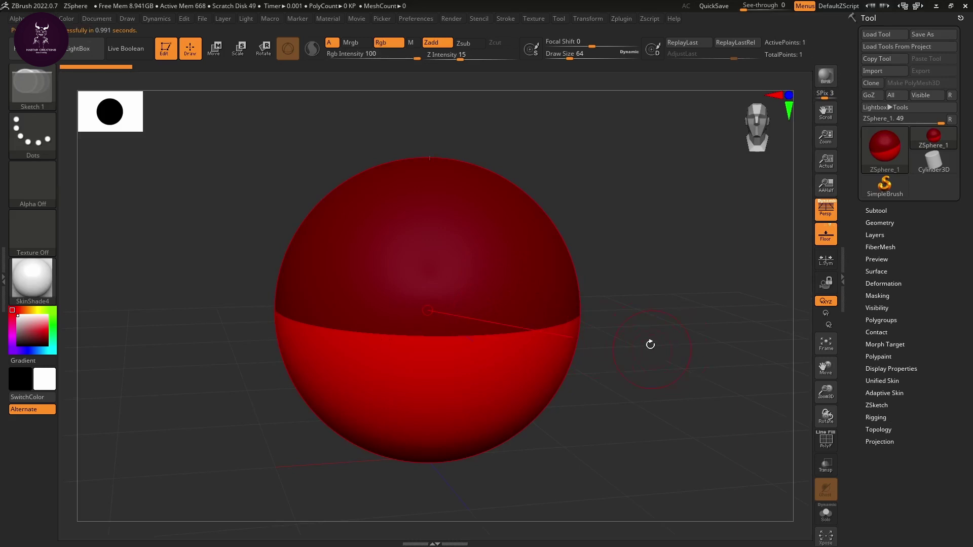
# Try drawing several child ZSpheres freehand out of the root ZSphere.
pyautogui.moveTo(649, 343)
pyautogui.mouseDown()
pyautogui.moveTo(618, 343)
pyautogui.moveTo(651, 355)
pyautogui.mouseUp()
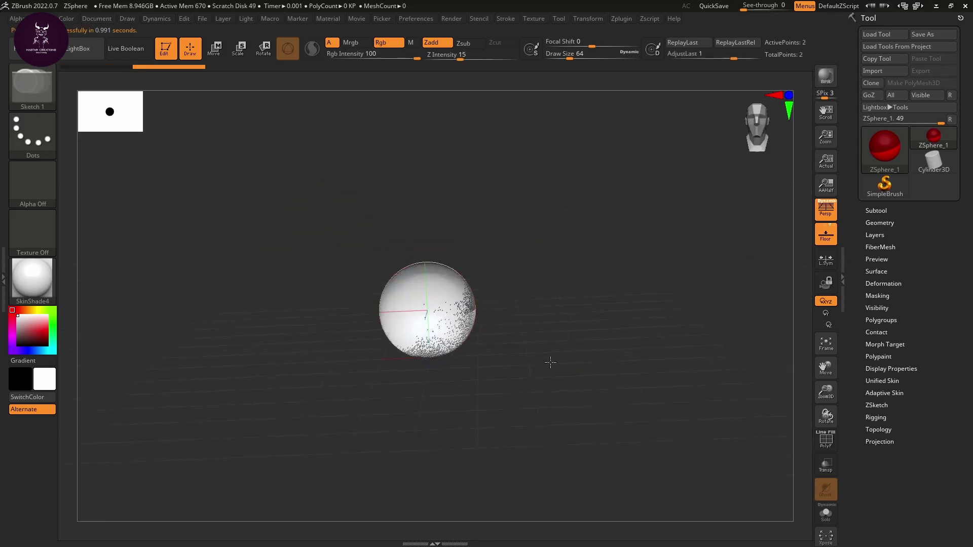
pyautogui.moveTo(555, 359)
pyautogui.mouseDown()
pyautogui.moveTo(569, 363)
pyautogui.moveTo(555, 347)
pyautogui.mouseUp()
pyautogui.keyDown('alt'); pyautogui.moveTo(555, 347); pyautogui.dragTo(622, 379); pyautogui.keyUp('alt')
pyautogui.moveTo(486, 317)
pyautogui.mouseDown()
pyautogui.moveTo(418, 348)
pyautogui.moveTo(344, 326)
pyautogui.mouseUp()
pyautogui.moveTo(360, 244); pyautogui.dragTo(418, 274)
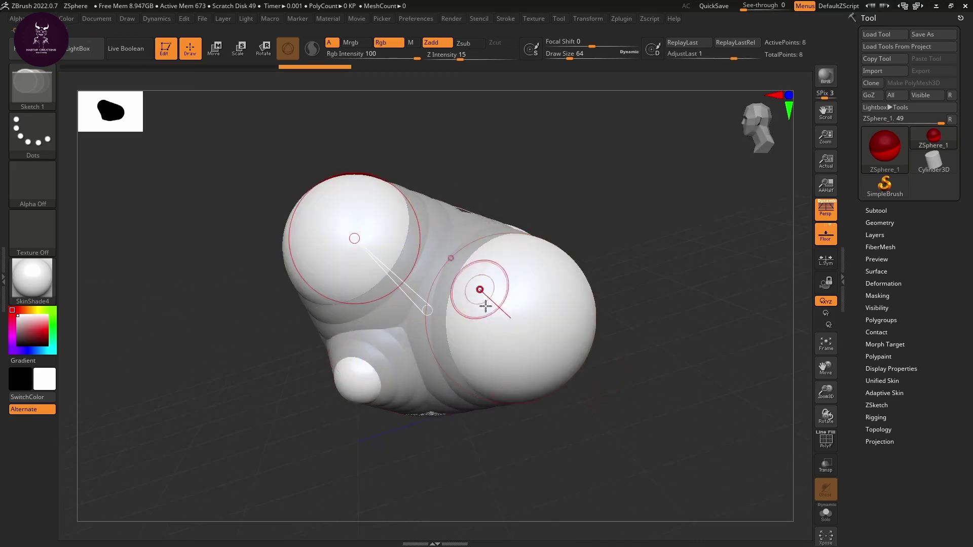
pyautogui.moveTo(648, 316)
pyautogui.mouseDown()
pyautogui.moveTo(710, 321)
pyautogui.moveTo(637, 389)
pyautogui.moveTo(570, 357)
pyautogui.mouseUp()
# Reload the ZSphere.ZPR project, discarding the trial ZSpheres.
pyautogui.click(81, 48)
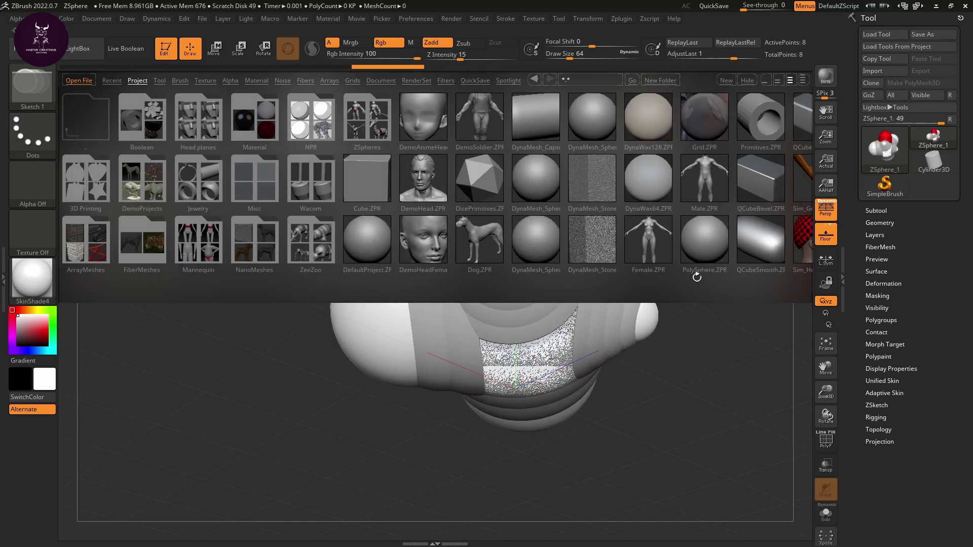
pyautogui.moveTo(696, 272); pyautogui.dragTo(504, 282)
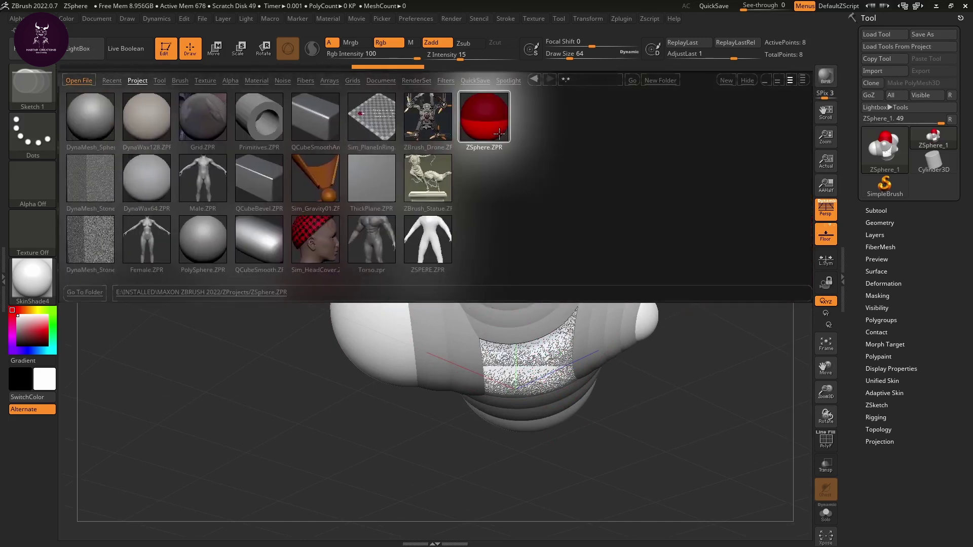
pyautogui.doubleClick(498, 130)
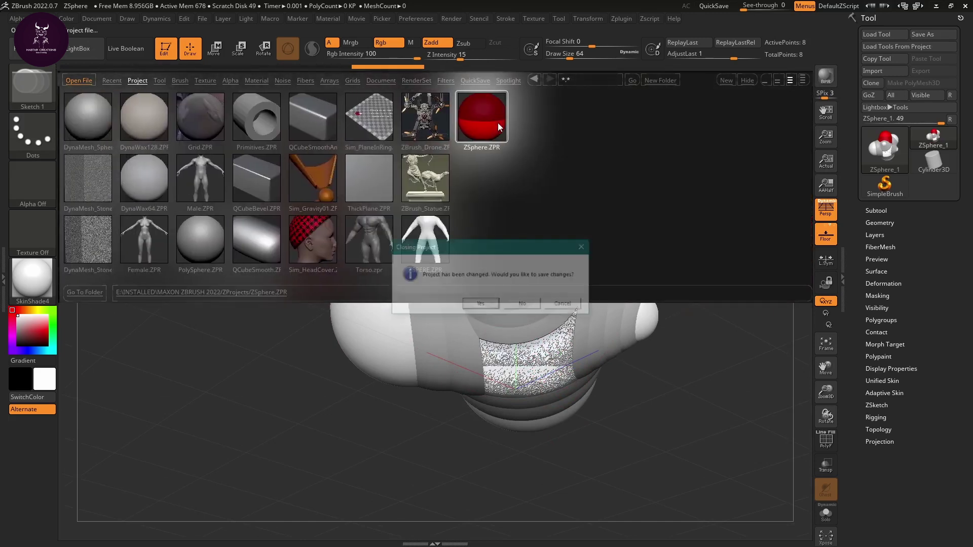
pyautogui.click(522, 304)
pyautogui.moveTo(693, 345); pyautogui.dragTo(578, 384)
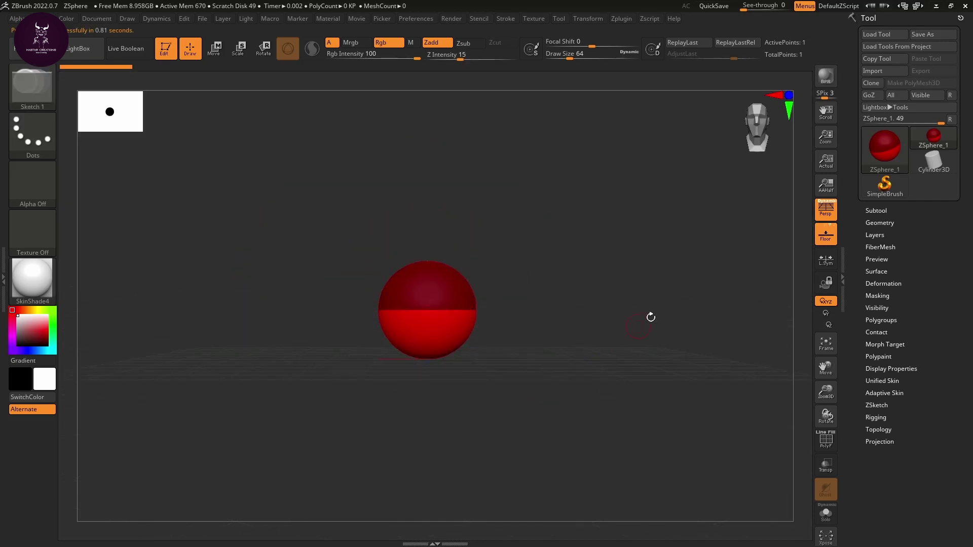
# Turn off perspective and draw a child ZSphere out of the root sphere in side view.
pyautogui.click(829, 212)
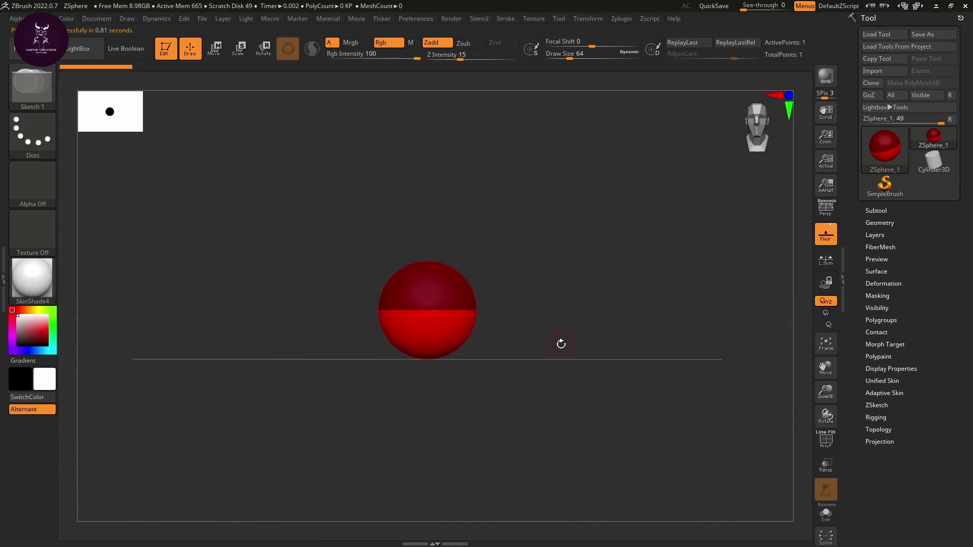
pyautogui.keyDown('alt'); pyautogui.moveTo(575, 332); pyautogui.dragTo(601, 346); pyautogui.keyUp('alt')
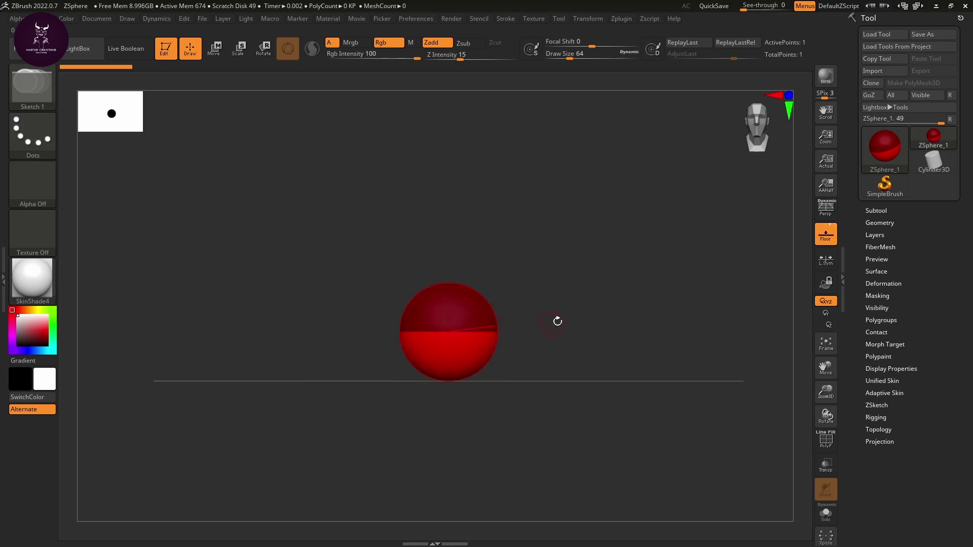
pyautogui.moveTo(547, 320); pyautogui.dragTo(481, 374)
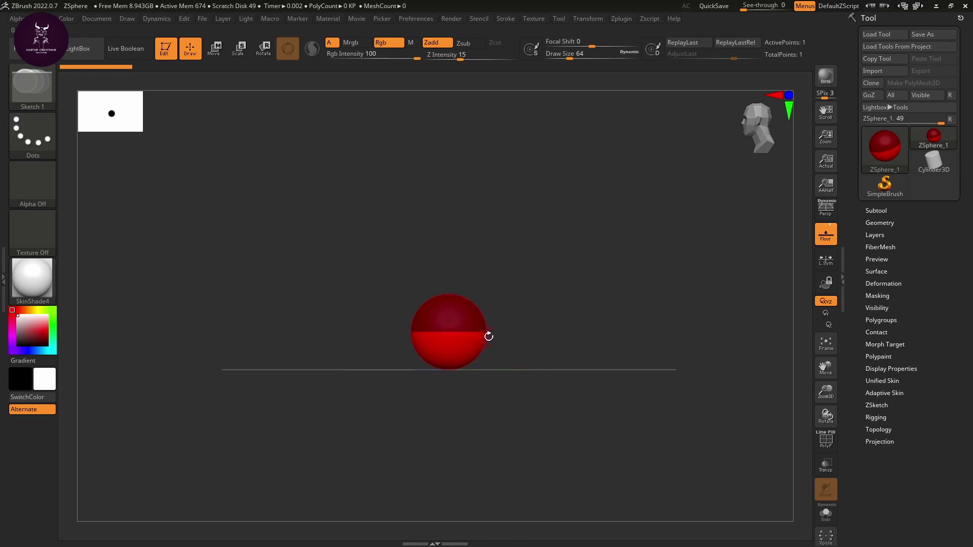
pyautogui.moveTo(489, 336); pyautogui.dragTo(551, 331)
pyautogui.press('w')
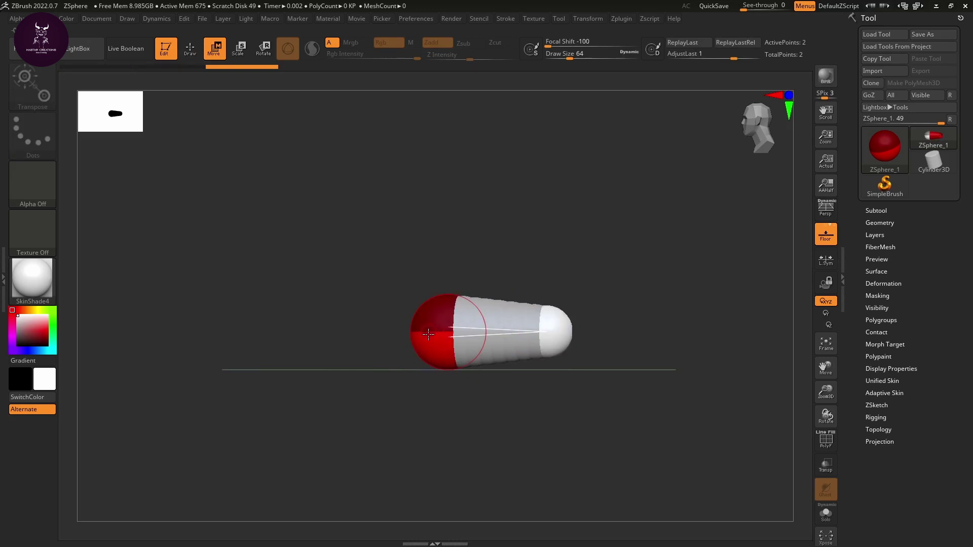
pyautogui.press('s')
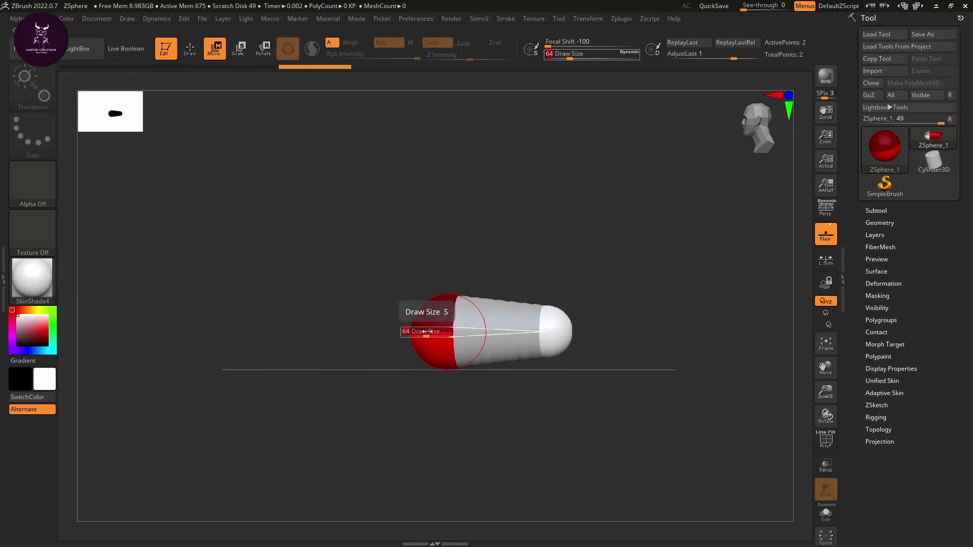
pyautogui.moveTo(431, 333)
pyautogui.mouseDown()
pyautogui.moveTo(442, 337)
pyautogui.moveTo(430, 330)
pyautogui.mouseUp()
pyautogui.hotkey('ctrl', 'z')
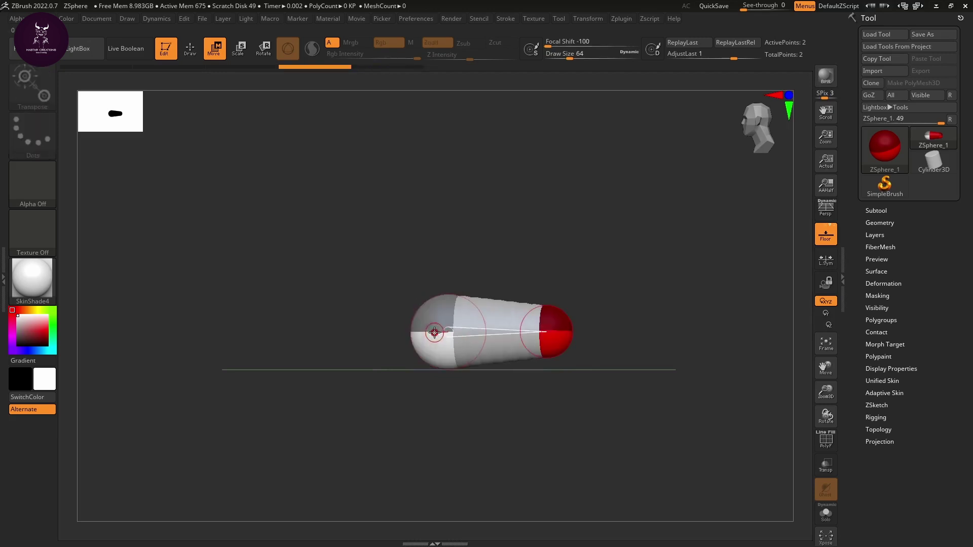
# Select the root ZSphere and scale it up until it is clearly larger than the child sphere.
pyautogui.click(434, 333)
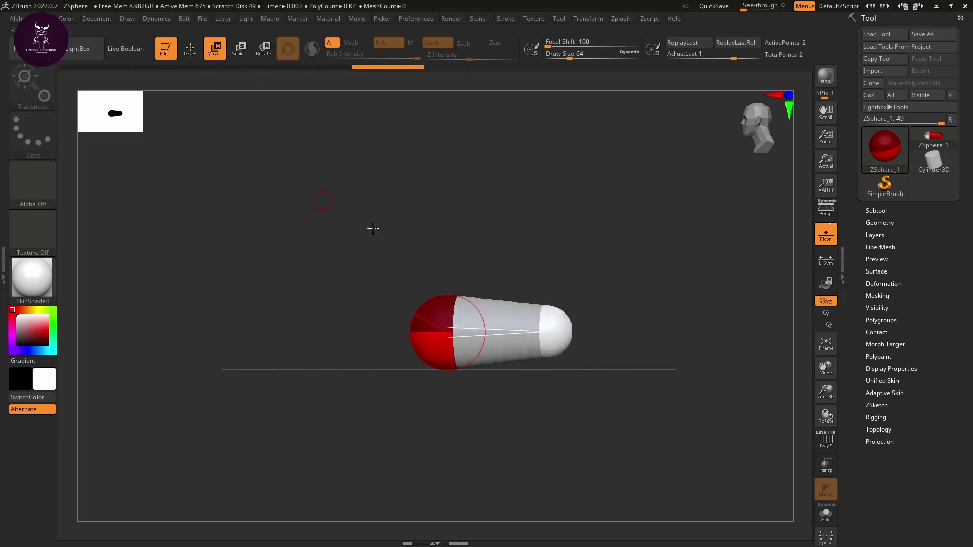
pyautogui.press('r')
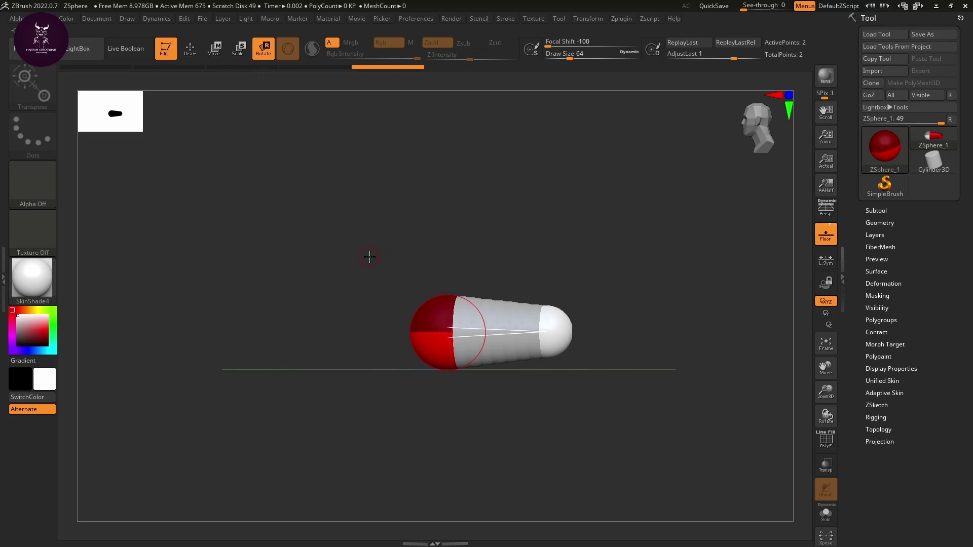
pyautogui.press('e')
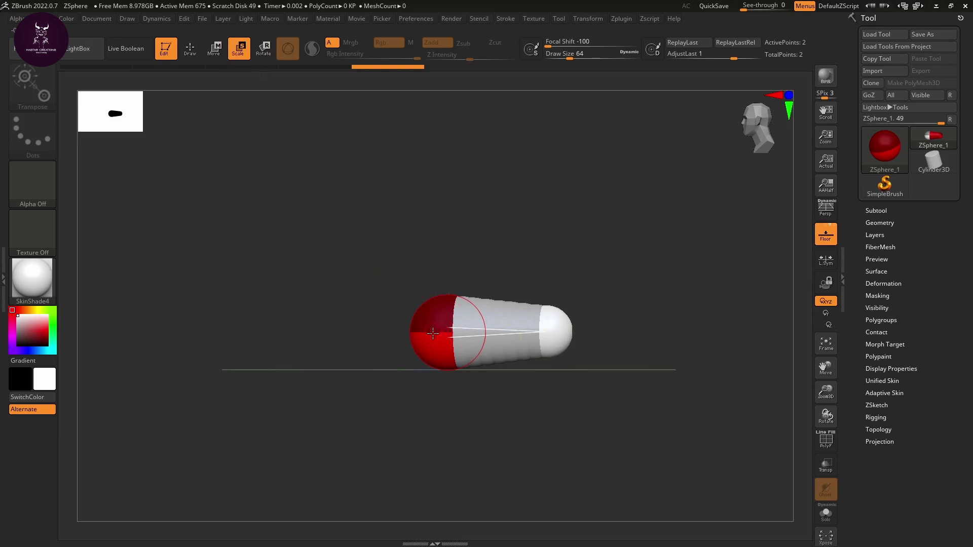
pyautogui.moveTo(433, 333); pyautogui.dragTo(592, 418)
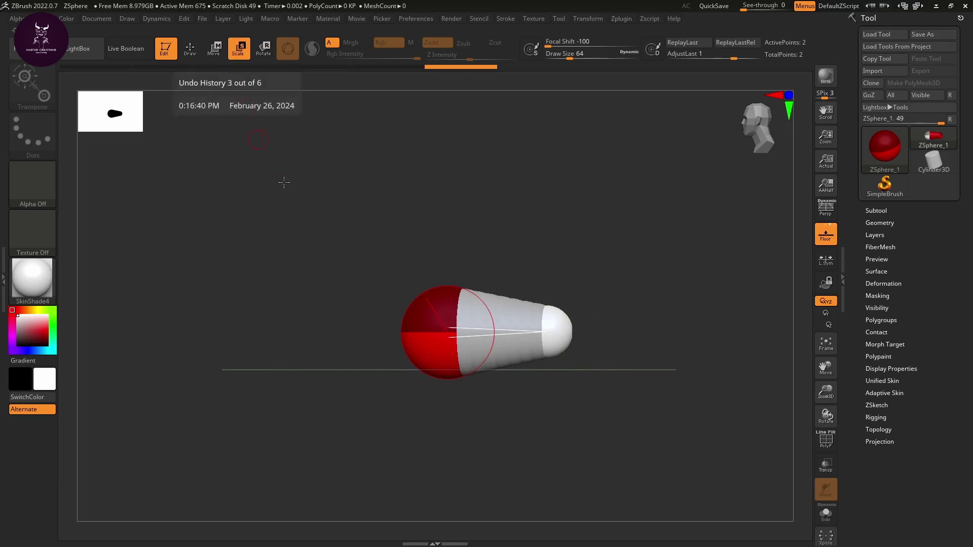
pyautogui.click(471, 354)
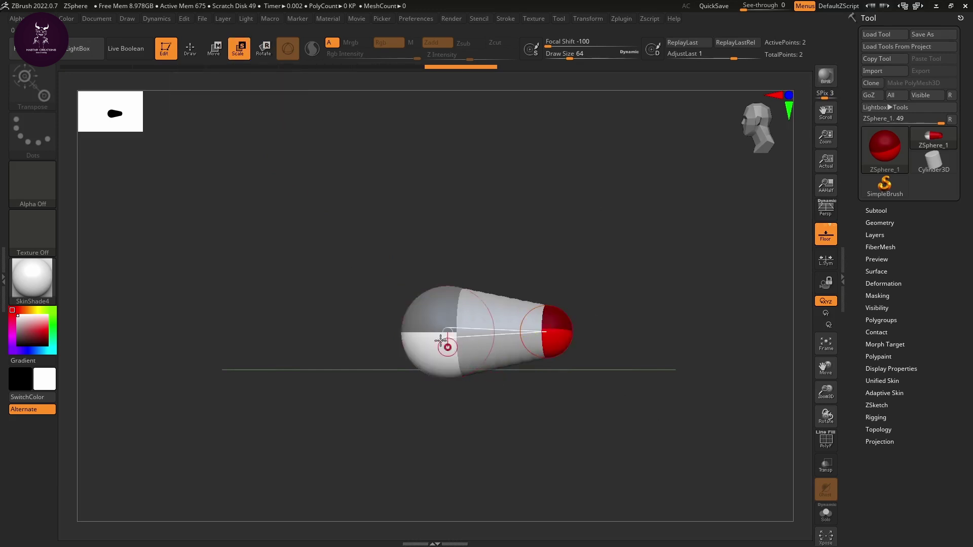
pyautogui.moveTo(438, 337); pyautogui.dragTo(449, 368)
# Move the child ZSphere outward and slightly up from the root, and scale it up to thicken that end.
pyautogui.click(561, 327)
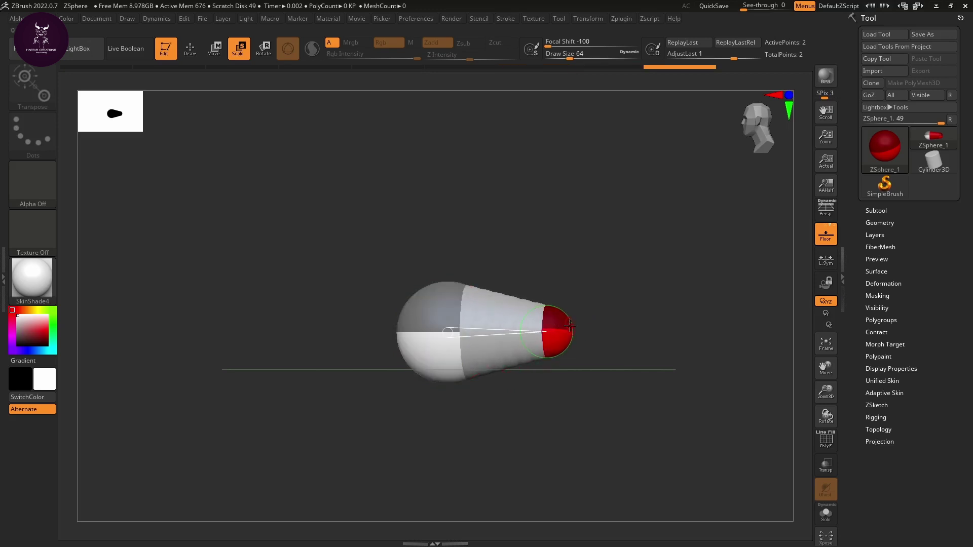
pyautogui.press('w')
pyautogui.moveTo(558, 330)
pyautogui.mouseDown()
pyautogui.moveTo(610, 332)
pyautogui.moveTo(589, 308)
pyautogui.moveTo(591, 233)
pyautogui.moveTo(618, 412)
pyautogui.moveTo(614, 490)
pyautogui.moveTo(612, 481)
pyautogui.mouseUp()
pyautogui.press('r')
pyautogui.press('e')
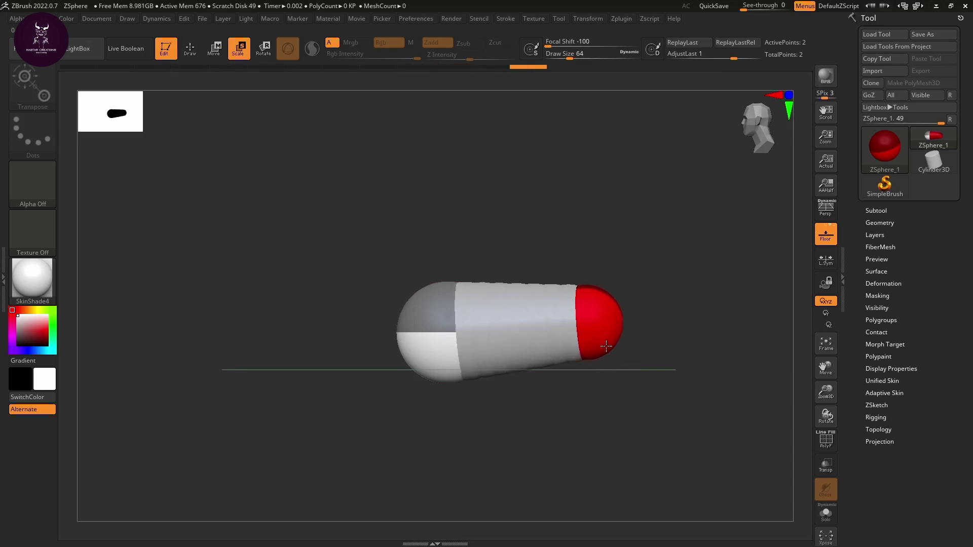
pyautogui.moveTo(600, 321); pyautogui.dragTo(605, 419)
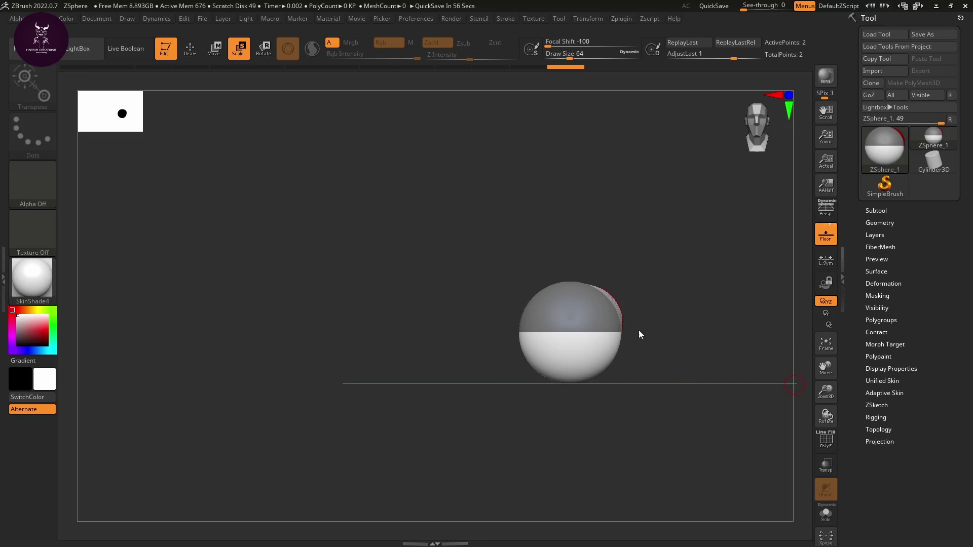
# Check the chain from the front and side, and enlarge the root ZSphere slightly more.
pyautogui.moveTo(638, 330); pyautogui.dragTo(693, 335)
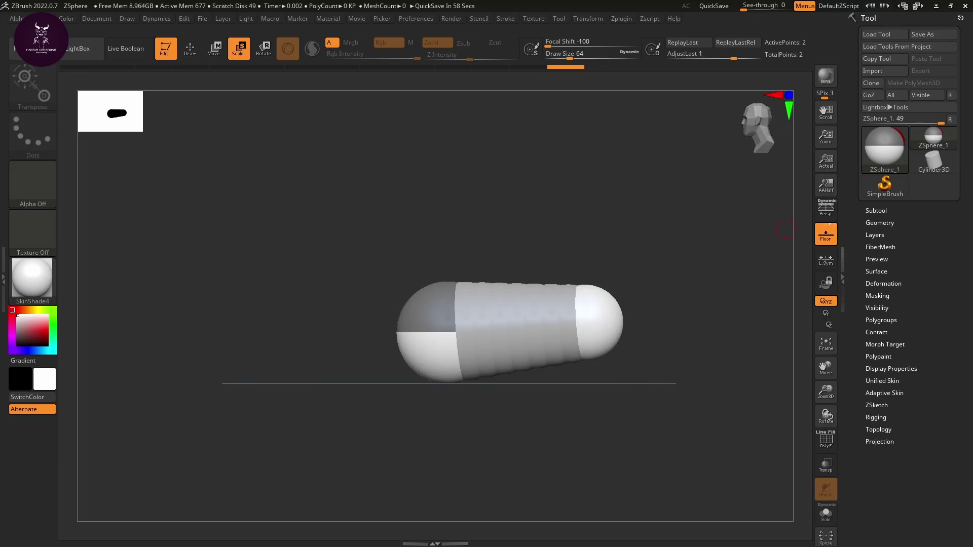
pyautogui.click(419, 297)
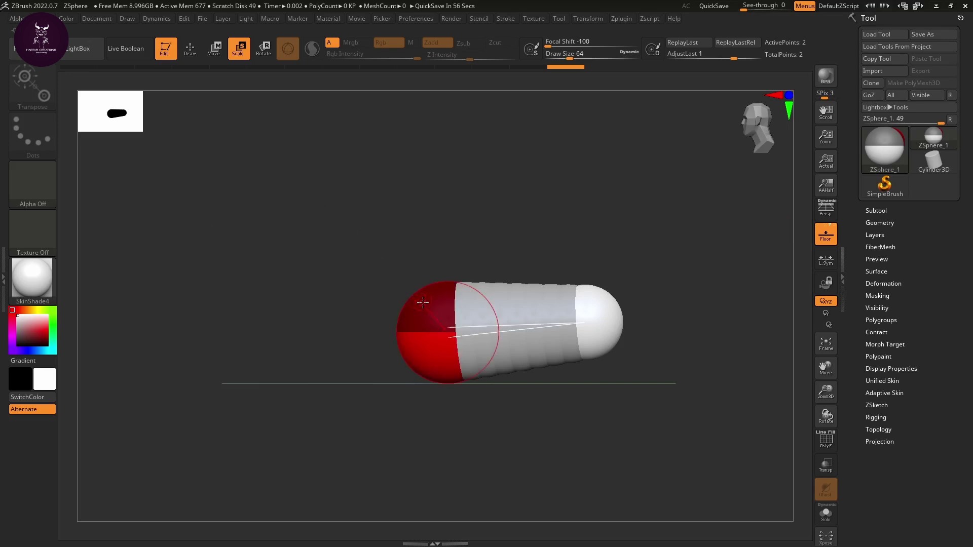
pyautogui.moveTo(411, 297); pyautogui.dragTo(410, 318)
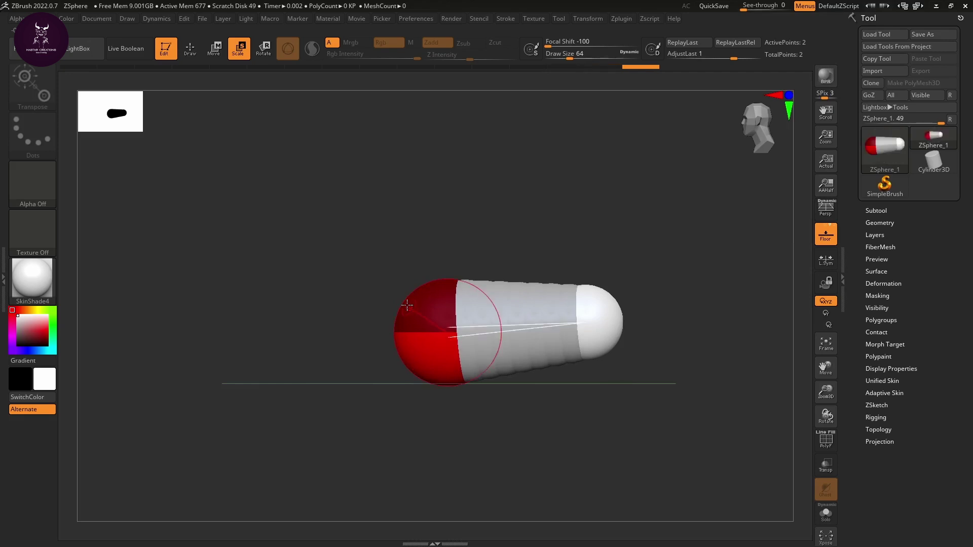
# Draw a third ZSphere from the root's upper side and move it diagonally up, away from the first child sphere.
pyautogui.click(195, 50)
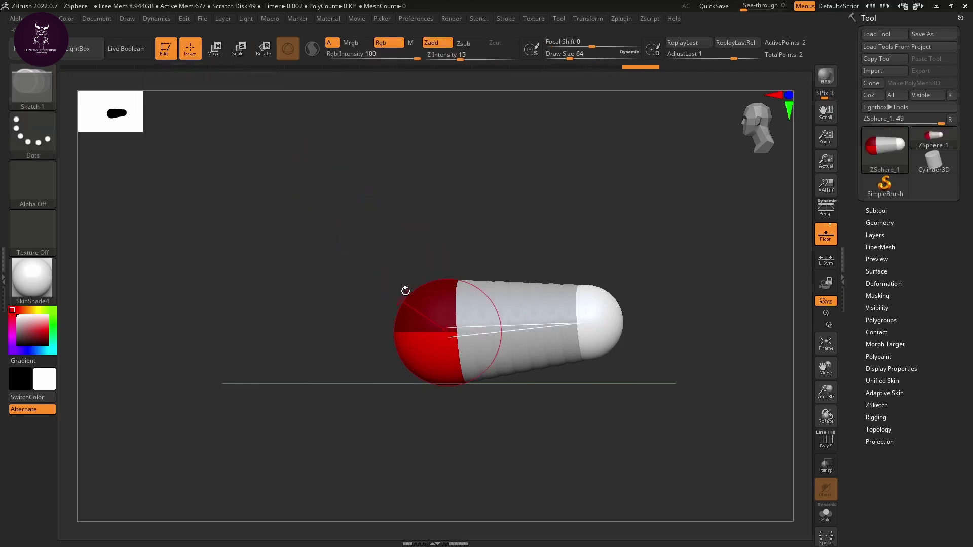
pyautogui.moveTo(413, 290)
pyautogui.mouseDown()
pyautogui.moveTo(415, 282)
pyautogui.moveTo(381, 273)
pyautogui.moveTo(364, 234)
pyautogui.moveTo(384, 234)
pyautogui.mouseUp()
pyautogui.press('w')
pyautogui.moveTo(327, 370); pyautogui.dragTo(389, 383)
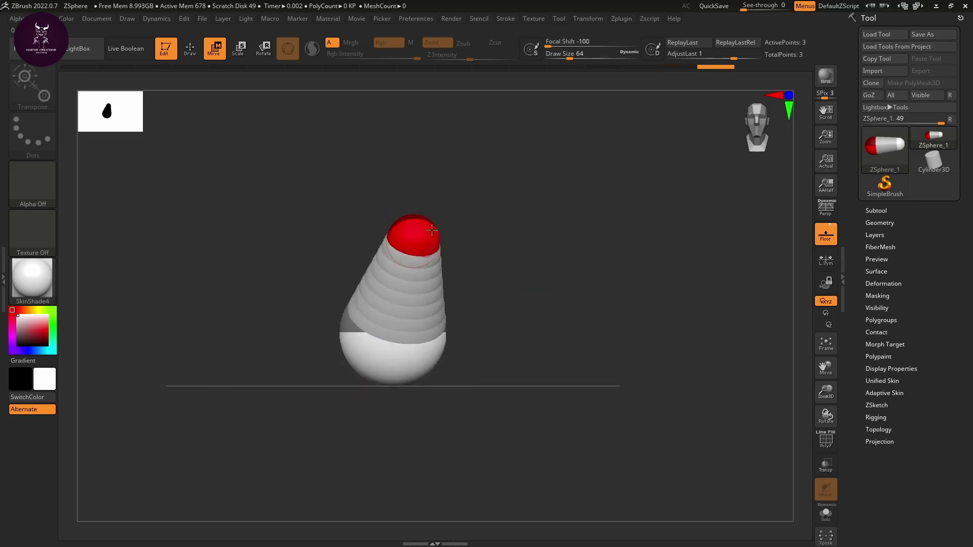
pyautogui.moveTo(422, 231); pyautogui.dragTo(505, 310)
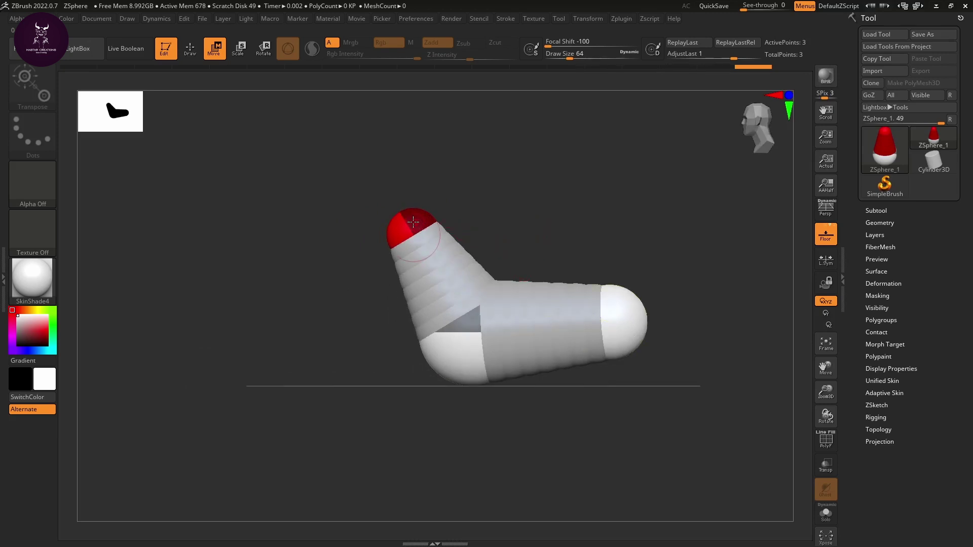
pyautogui.moveTo(415, 223)
pyautogui.mouseDown()
pyautogui.moveTo(417, 238)
pyautogui.moveTo(411, 223)
pyautogui.mouseUp()
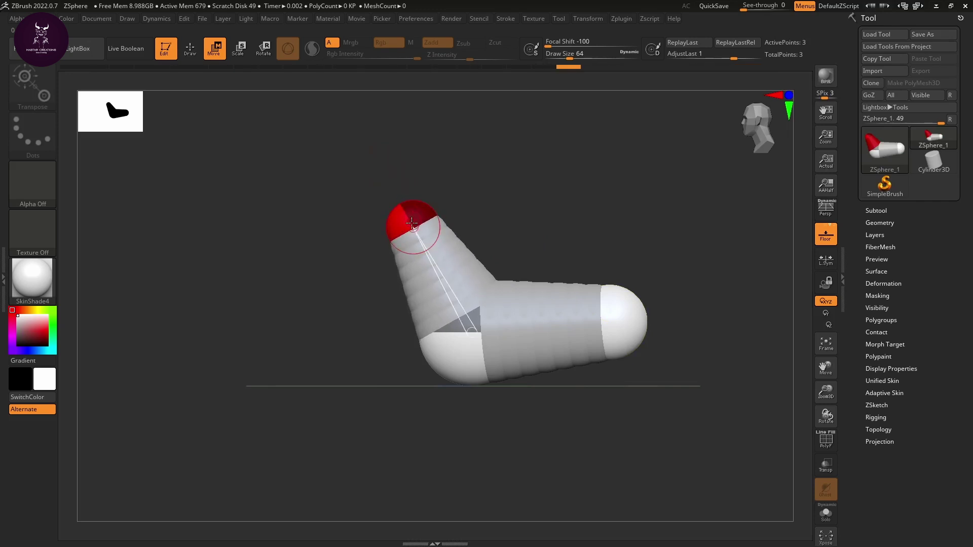
# Move the third ZSphere back toward the root to shorten the upper segment of the chain.
pyautogui.moveTo(415, 221); pyautogui.dragTo(433, 255)
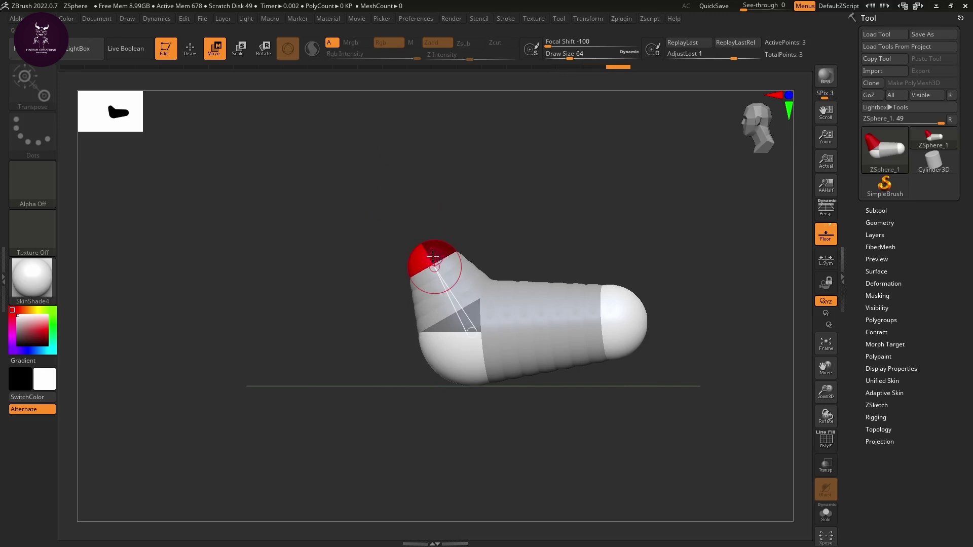
pyautogui.press('q')
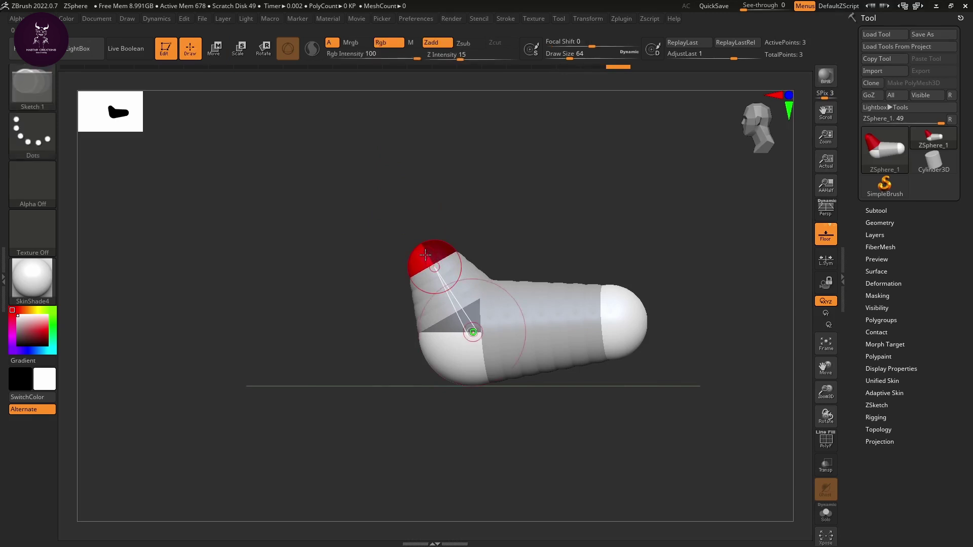
pyautogui.click(426, 255)
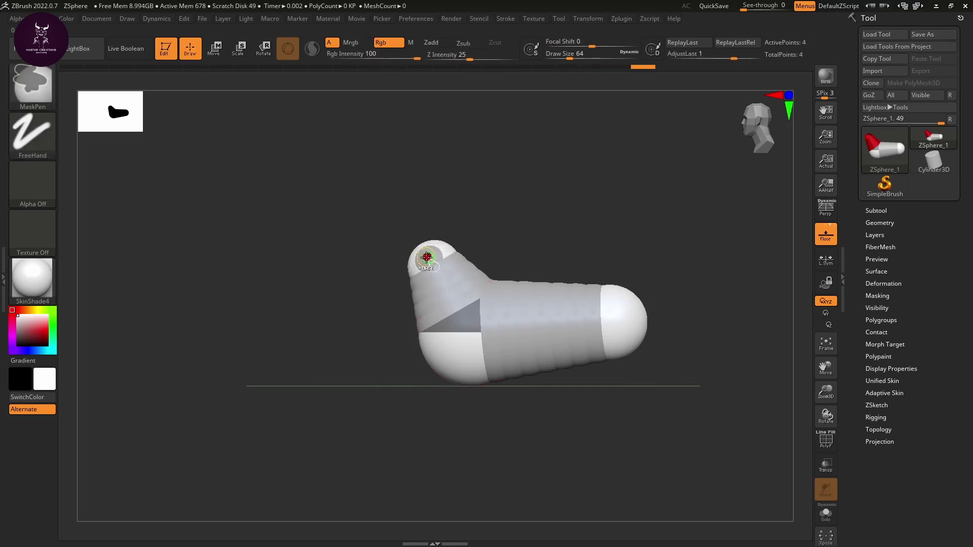
pyautogui.hotkey('ctrl', 'z')
pyautogui.click(421, 244)
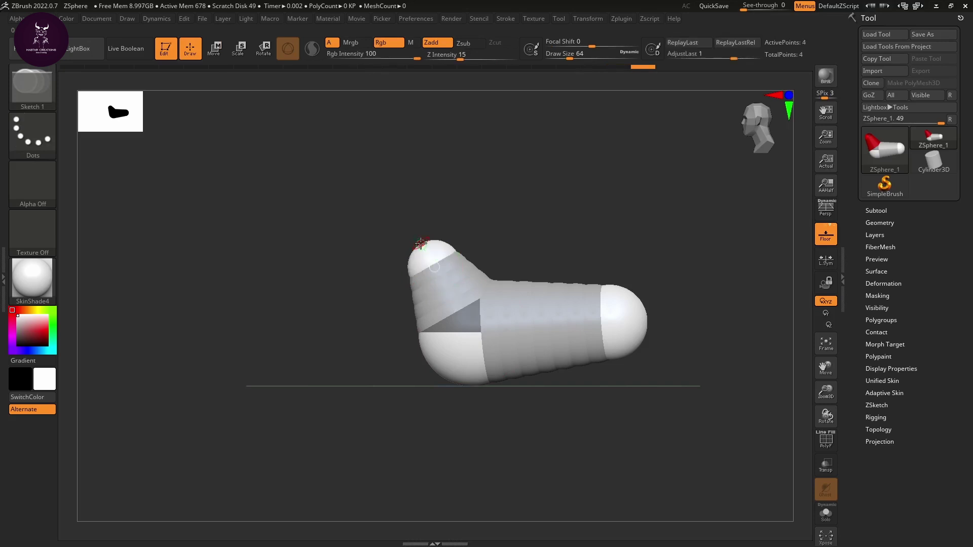
pyautogui.hotkey('ctrl', 'z')
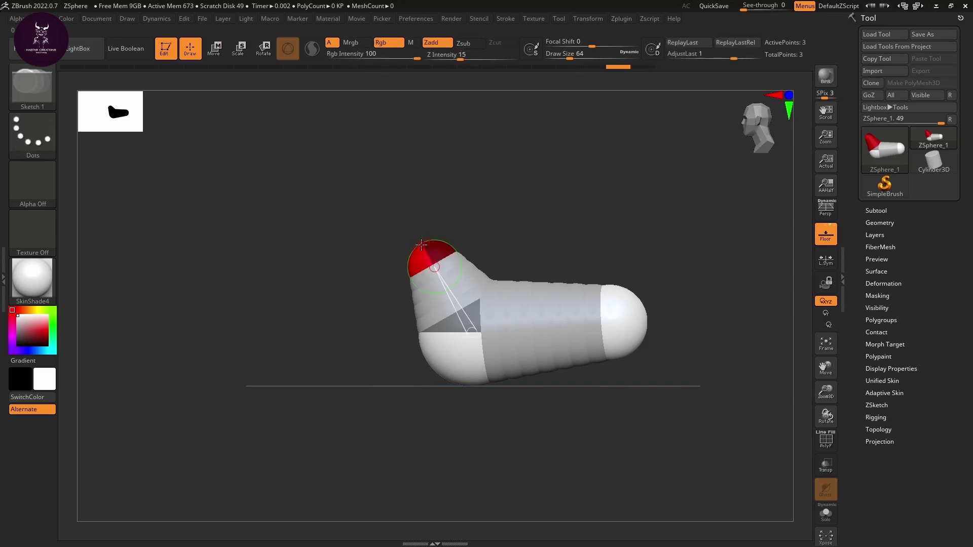
# Draw a fourth ZSphere on the upper end of the third, move it diagonally up and scale it up.
pyautogui.click(420, 244)
pyautogui.press('w')
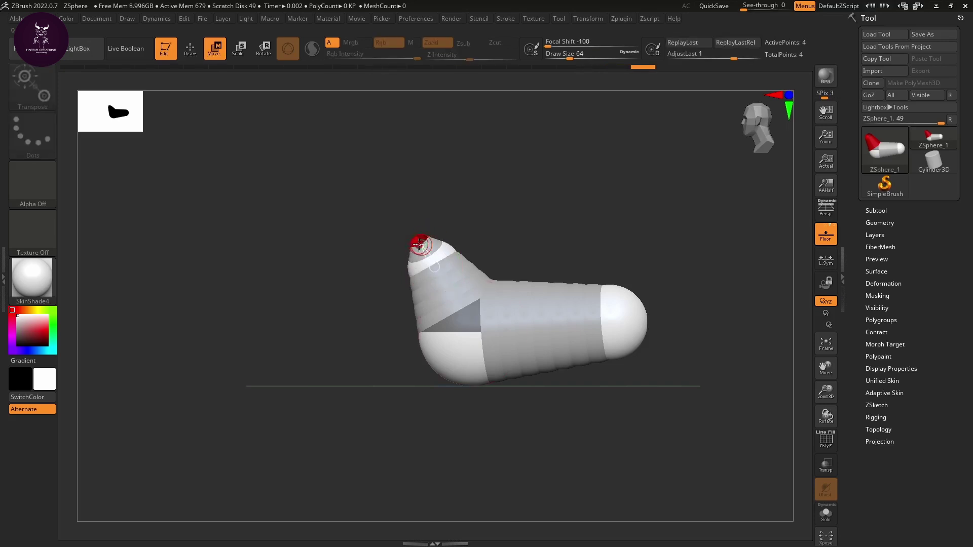
pyautogui.moveTo(406, 224)
pyautogui.mouseDown()
pyautogui.moveTo(401, 200)
pyautogui.moveTo(446, 244)
pyautogui.moveTo(471, 504)
pyautogui.moveTo(500, 543)
pyautogui.mouseUp()
pyautogui.press('r')
pyautogui.press('e')
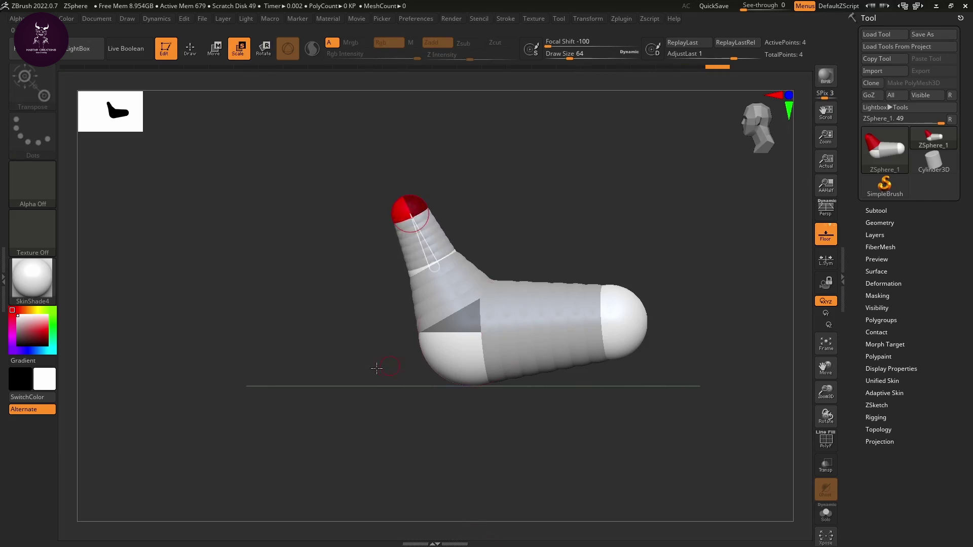
# Align the topmost ZSphere with the body's centre line as seen from the front.
pyautogui.moveTo(377, 368); pyautogui.dragTo(413, 343)
pyautogui.press('w')
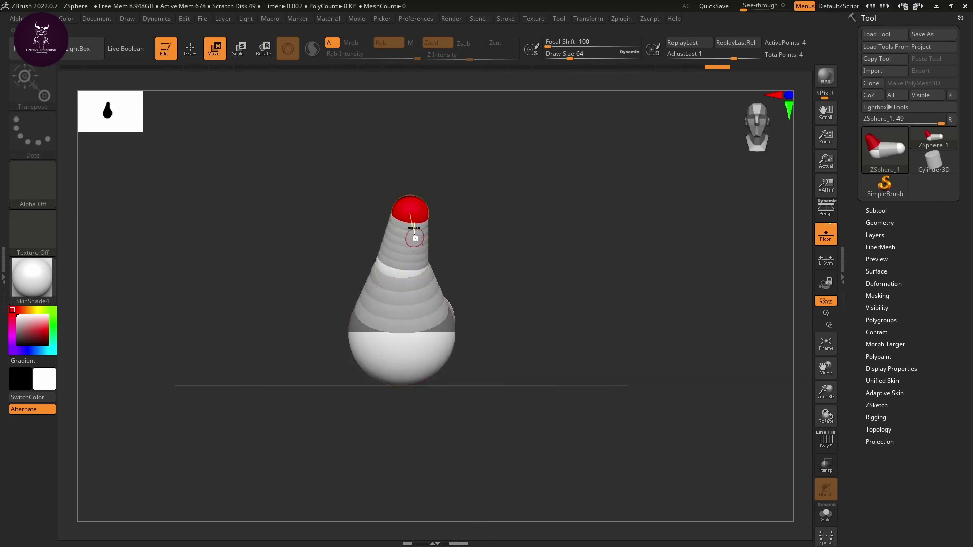
pyautogui.moveTo(412, 204)
pyautogui.mouseDown()
pyautogui.moveTo(397, 204)
pyautogui.moveTo(406, 204)
pyautogui.mouseUp()
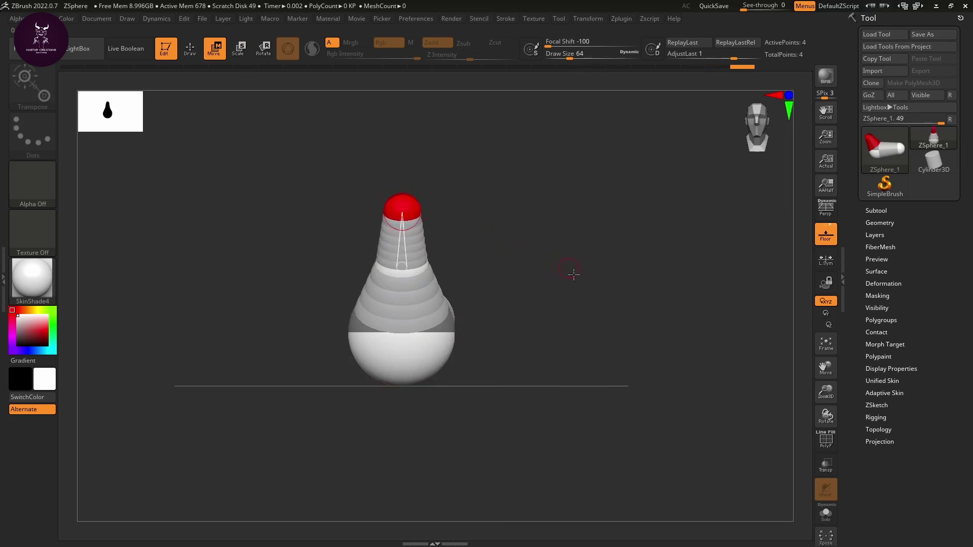
pyautogui.moveTo(573, 274); pyautogui.dragTo(506, 289)
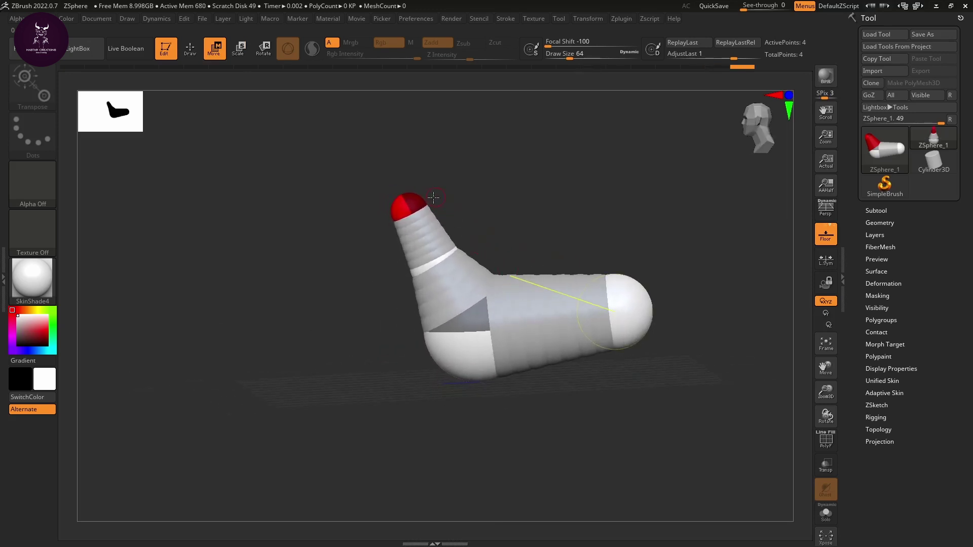
# Scale up the topmost ZSphere slightly and fine-tune its position in the side view so the neck keeps its diagonal slope.
pyautogui.press('e')
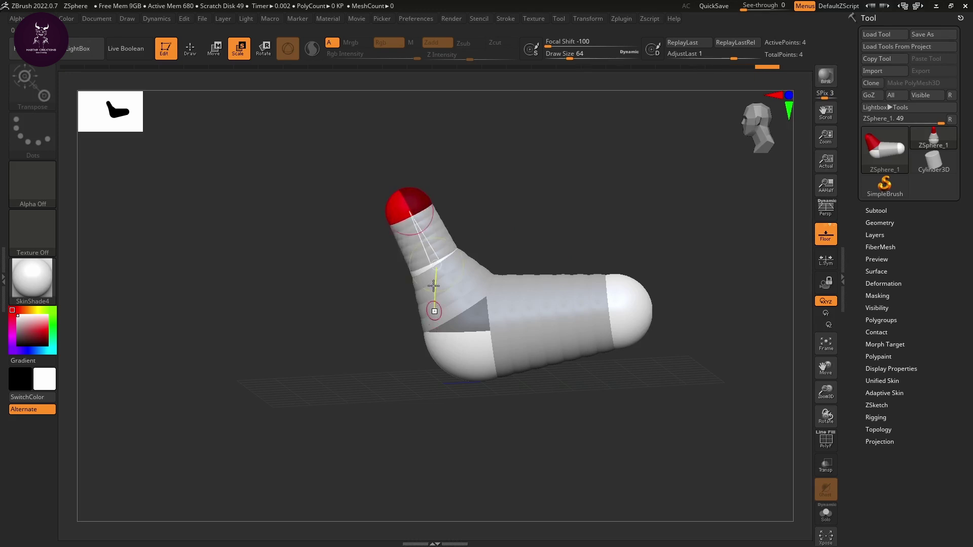
pyautogui.press('w')
pyautogui.moveTo(412, 210); pyautogui.dragTo(405, 209)
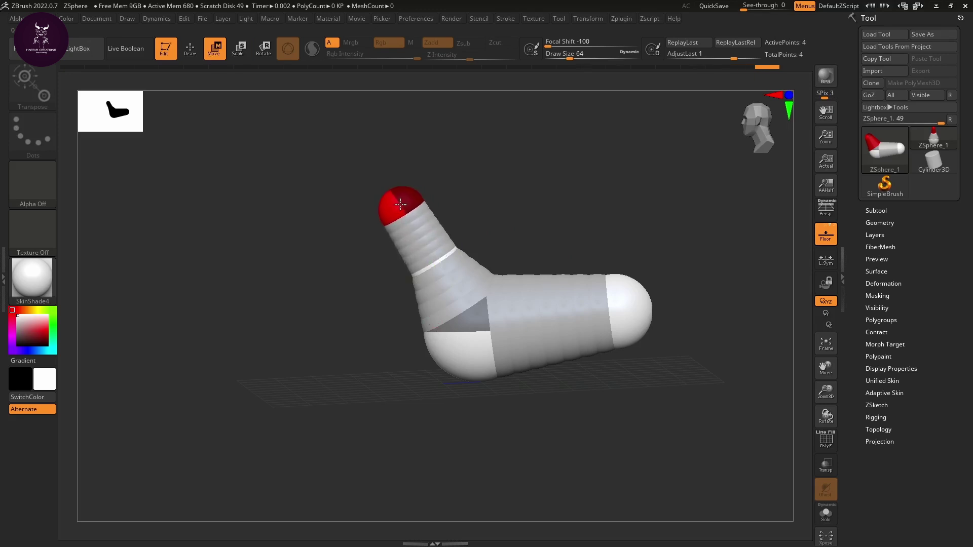
pyautogui.keyDown('shift'); pyautogui.moveTo(361, 363); pyautogui.dragTo(422, 377); pyautogui.keyUp('shift')
pyautogui.moveTo(408, 203); pyautogui.dragTo(407, 210)
pyautogui.moveTo(502, 304); pyautogui.dragTo(532, 314)
pyautogui.moveTo(402, 217); pyautogui.dragTo(411, 209)
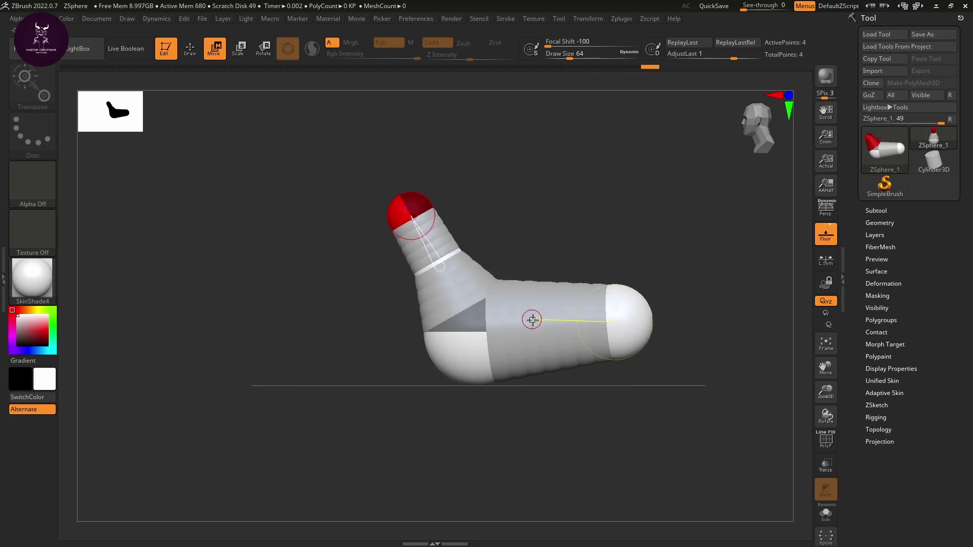
# Draw a mirrored pair of ZSpheres on both sides of the root as seen from the front, and scale them up.
pyautogui.keyDown('alt'); pyautogui.moveTo(701, 309); pyautogui.dragTo(666, 248); pyautogui.keyUp('alt')
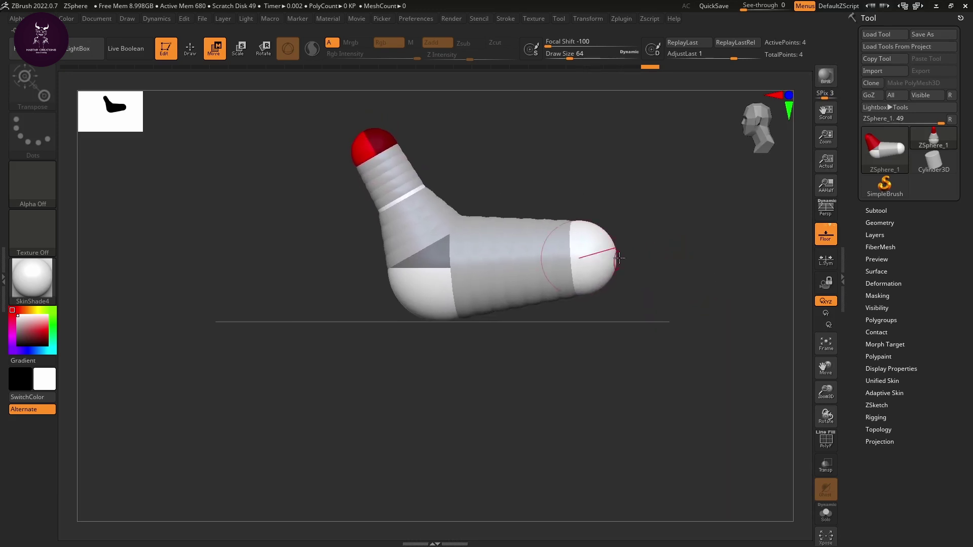
pyautogui.keyDown('alt'); pyautogui.moveTo(645, 289); pyautogui.dragTo(610, 274); pyautogui.keyUp('alt')
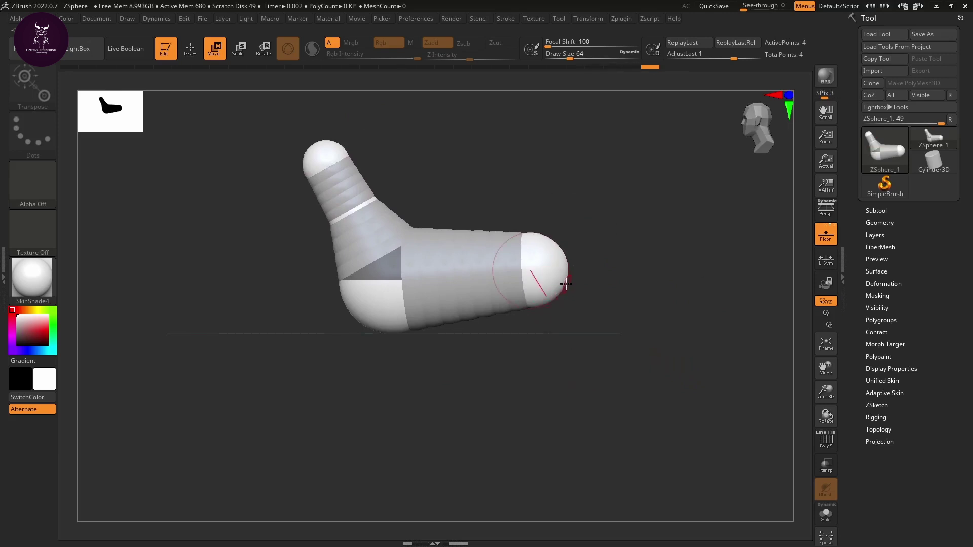
pyautogui.moveTo(557, 330); pyautogui.dragTo(581, 365)
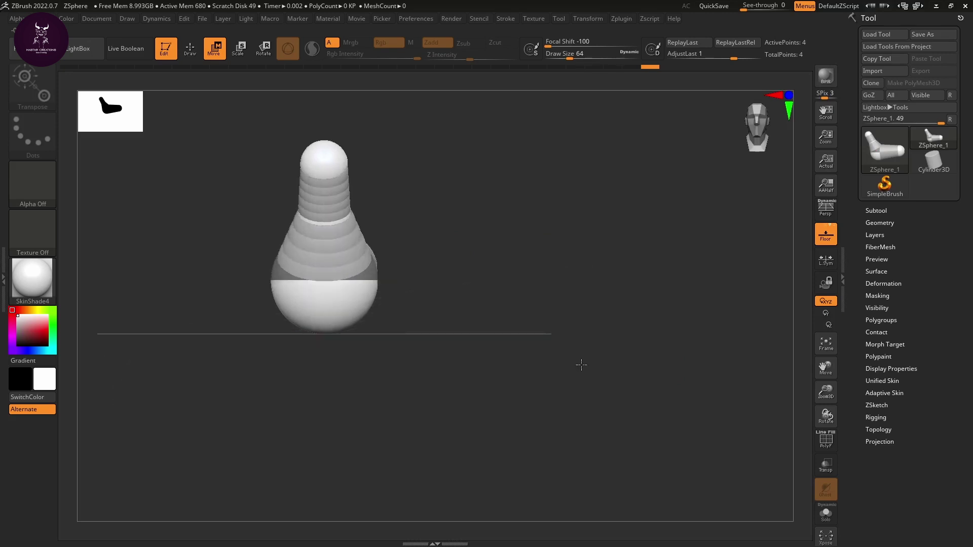
pyautogui.press('q')
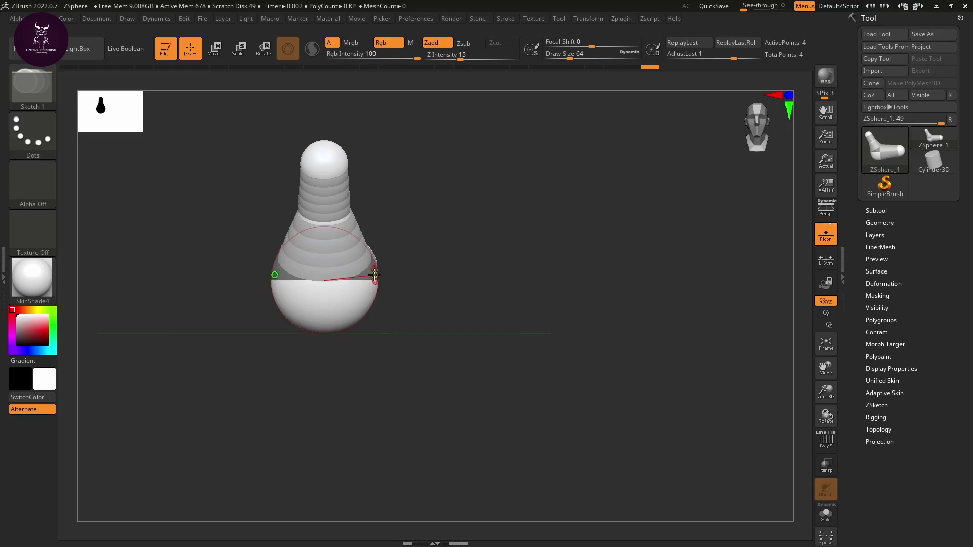
pyautogui.moveTo(375, 275); pyautogui.dragTo(395, 389)
pyautogui.press('e')
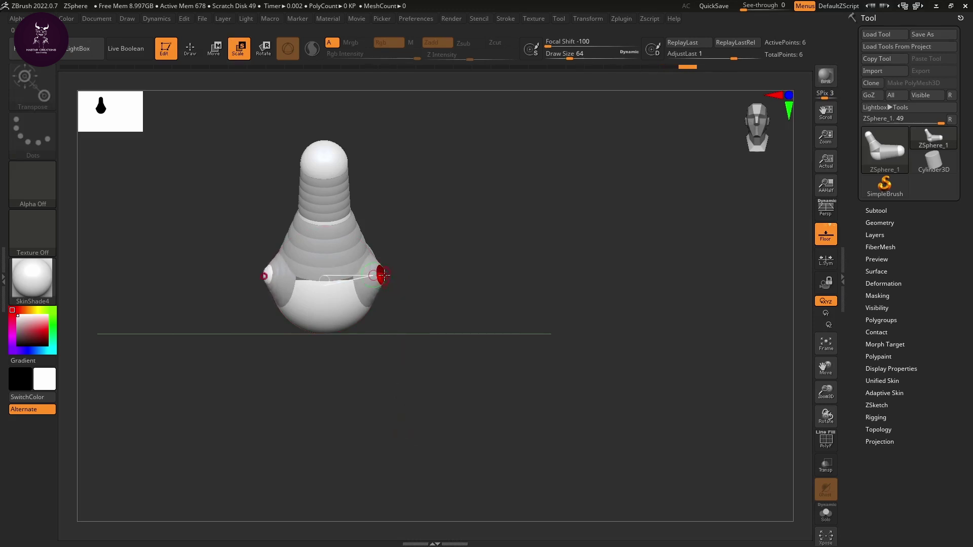
pyautogui.moveTo(385, 276); pyautogui.dragTo(392, 388)
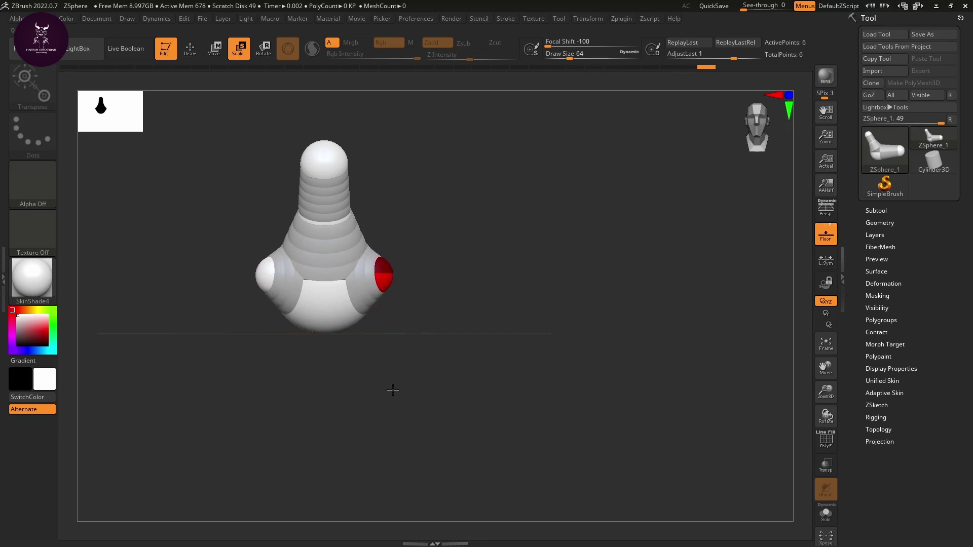
# Move the mirrored shoulder ZSpheres closer to the body and adjust their position from the side.
pyautogui.press('w')
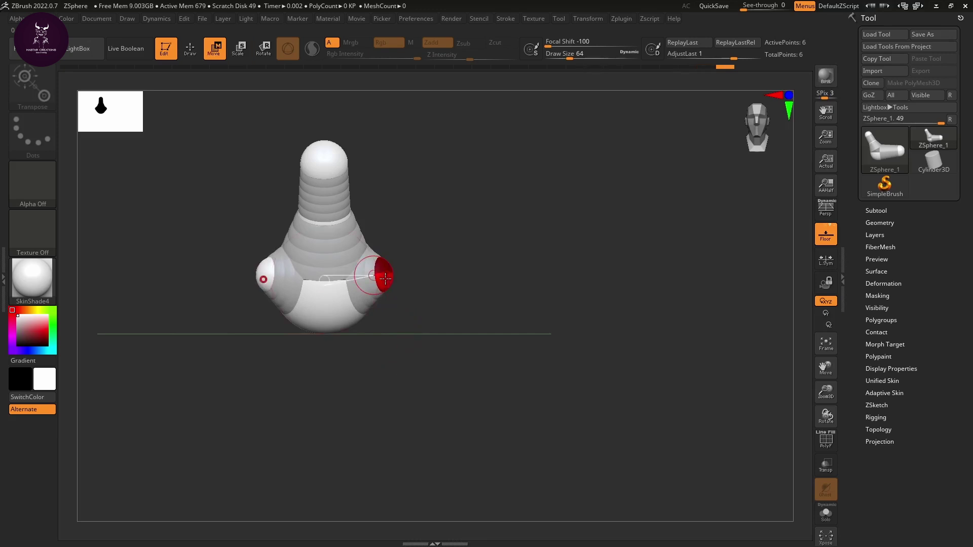
pyautogui.moveTo(385, 278); pyautogui.dragTo(378, 276)
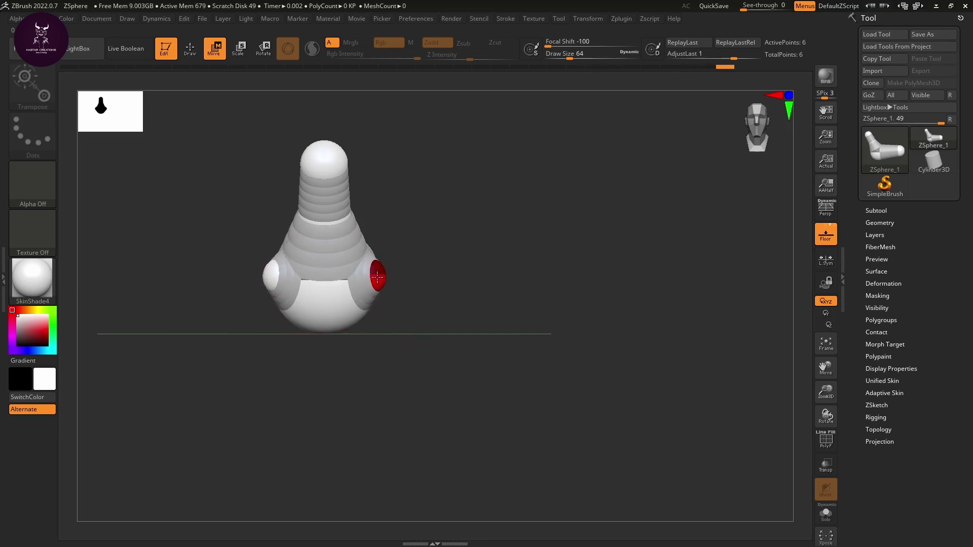
pyautogui.moveTo(452, 337); pyautogui.dragTo(412, 343)
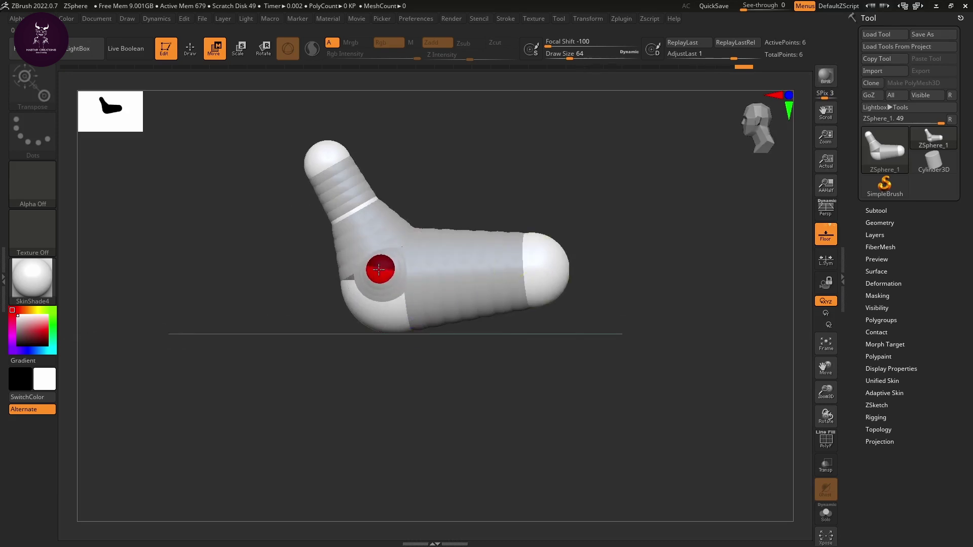
pyautogui.moveTo(379, 269); pyautogui.dragTo(387, 285)
pyautogui.moveTo(390, 323); pyautogui.dragTo(386, 304)
# Draw a mirrored child ZSphere on each shoulder sphere, move the pair down and slightly toward the rear, and scale it up.
pyautogui.press('q')
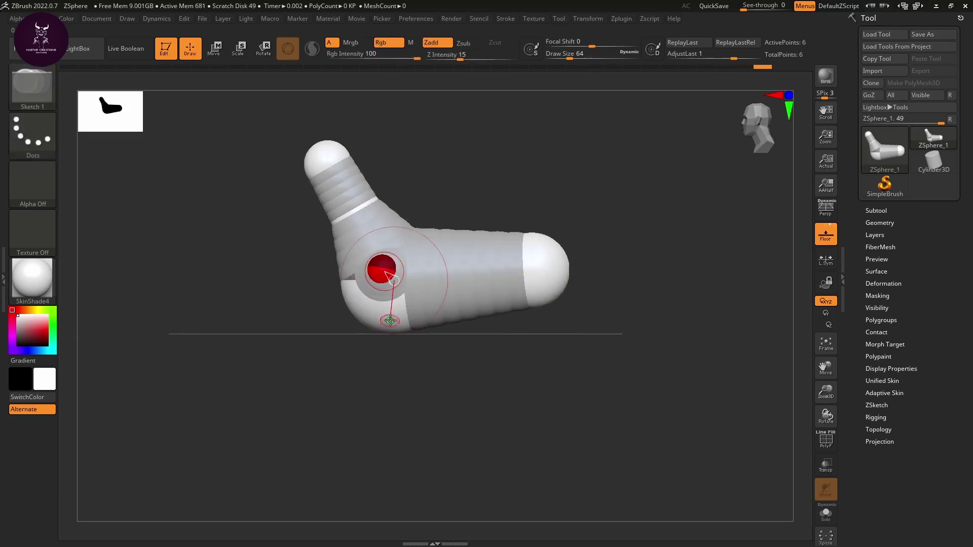
pyautogui.click(382, 271)
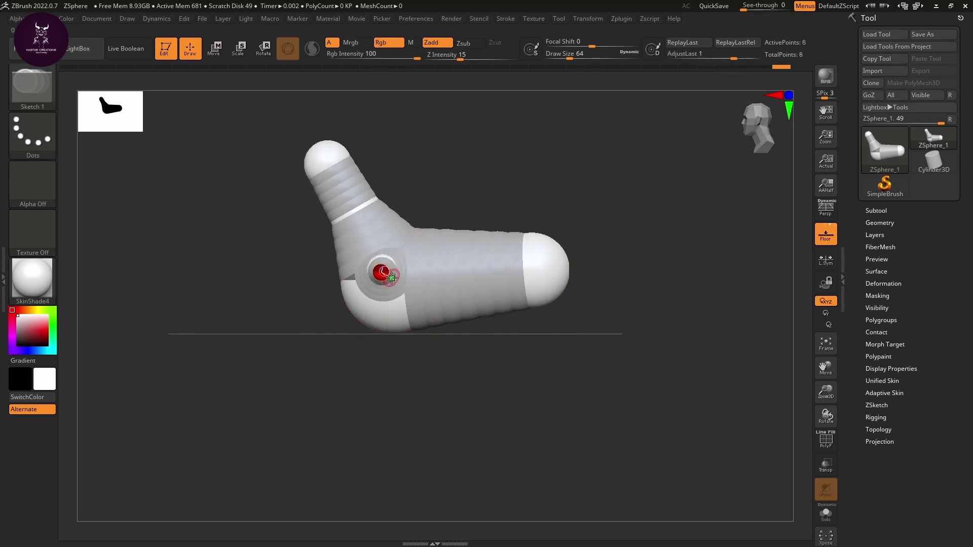
pyautogui.press('w')
pyautogui.moveTo(382, 272); pyautogui.dragTo(391, 303)
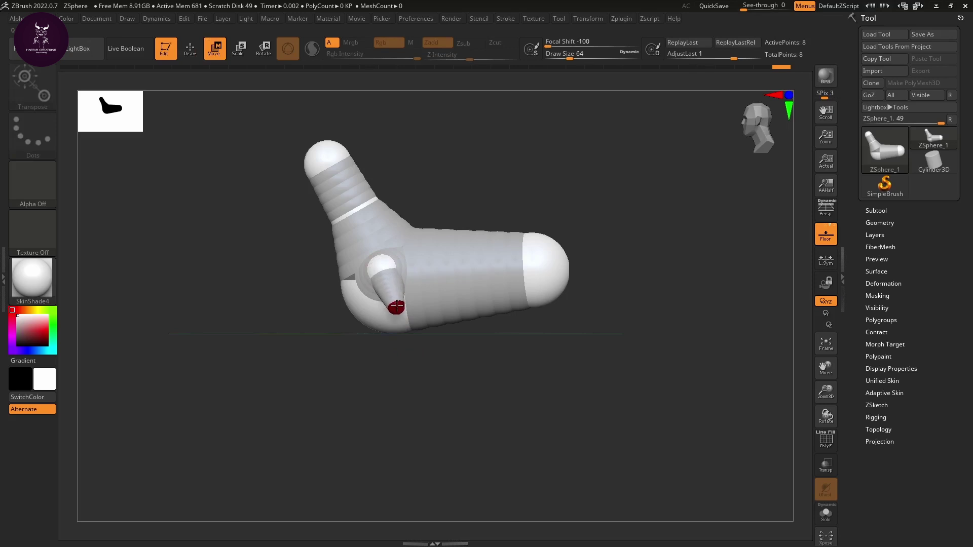
pyautogui.press('e')
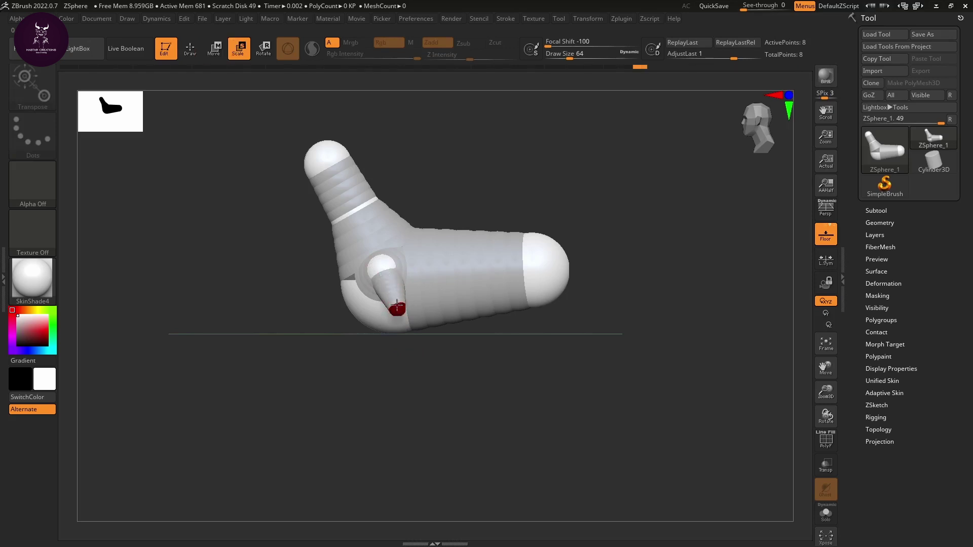
pyautogui.moveTo(388, 230); pyautogui.dragTo(421, 393)
pyautogui.moveTo(411, 334); pyautogui.dragTo(411, 357)
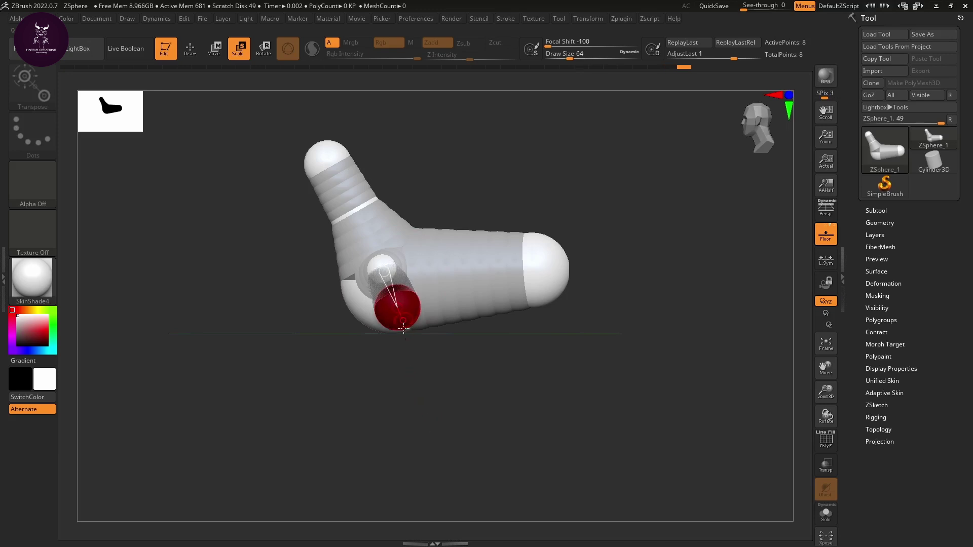
# Raise the arm-end ZSpheres toward the shoulders, scale them down, and reposition them from the side.
pyautogui.keyDown('shift'); pyautogui.moveTo(413, 407); pyautogui.dragTo(467, 401); pyautogui.keyUp('shift')
pyautogui.press('w')
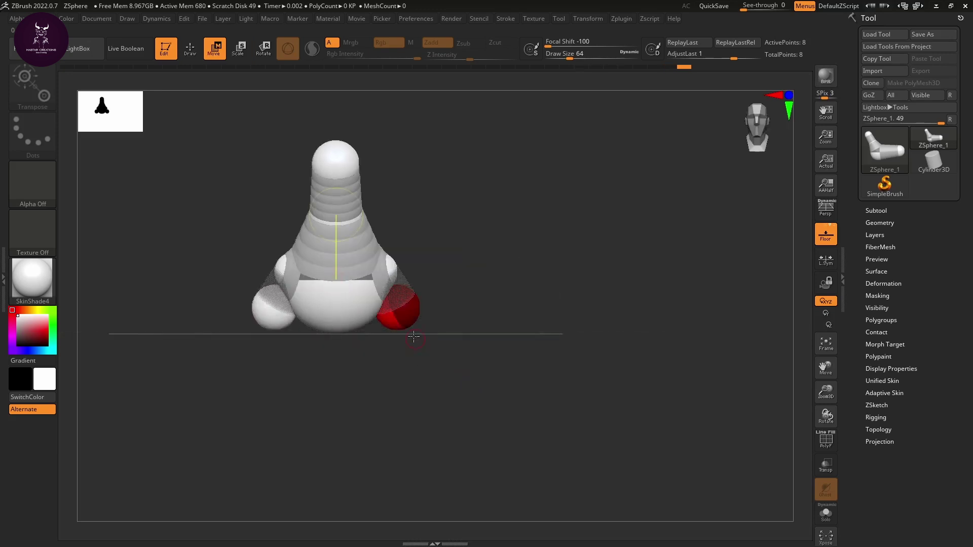
pyautogui.moveTo(402, 315); pyautogui.dragTo(408, 207)
pyautogui.press('e')
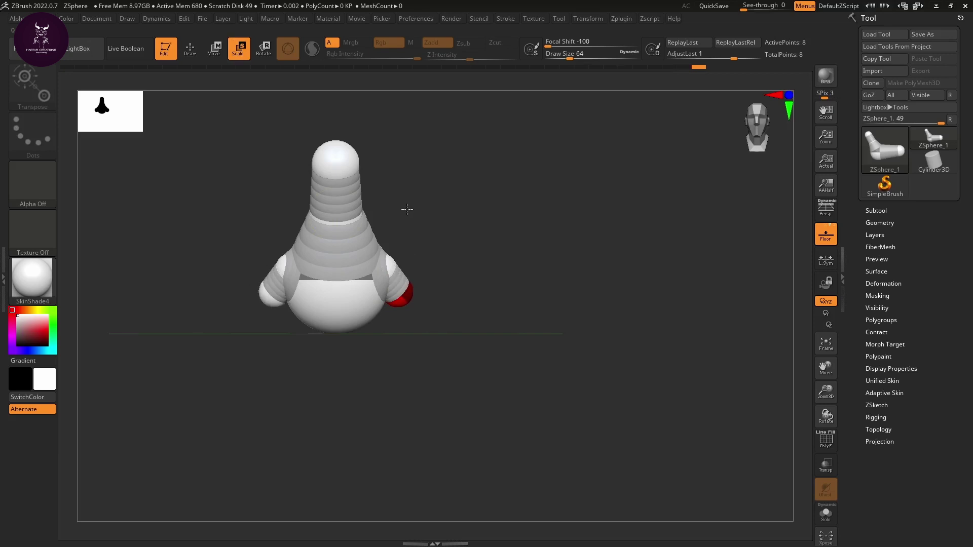
pyautogui.moveTo(484, 376); pyautogui.dragTo(432, 373)
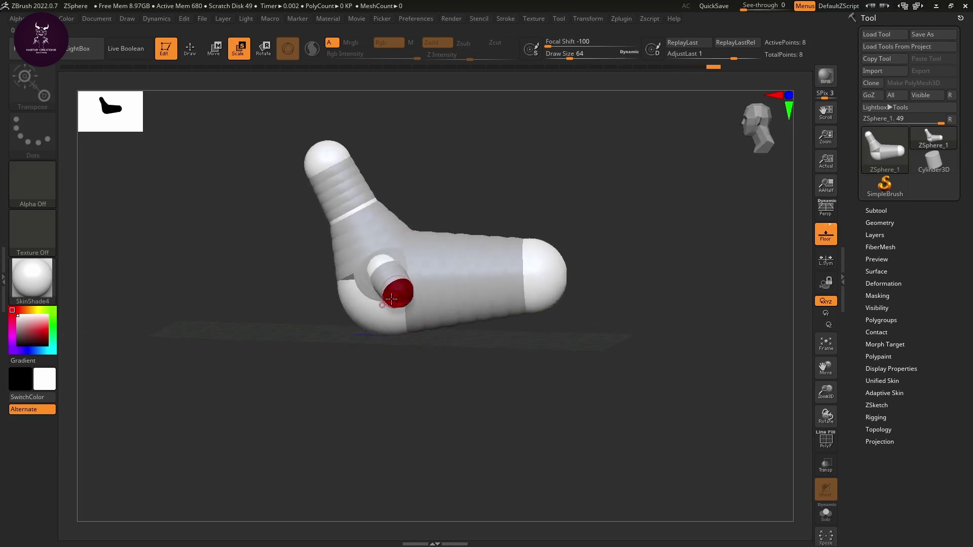
pyautogui.press('w')
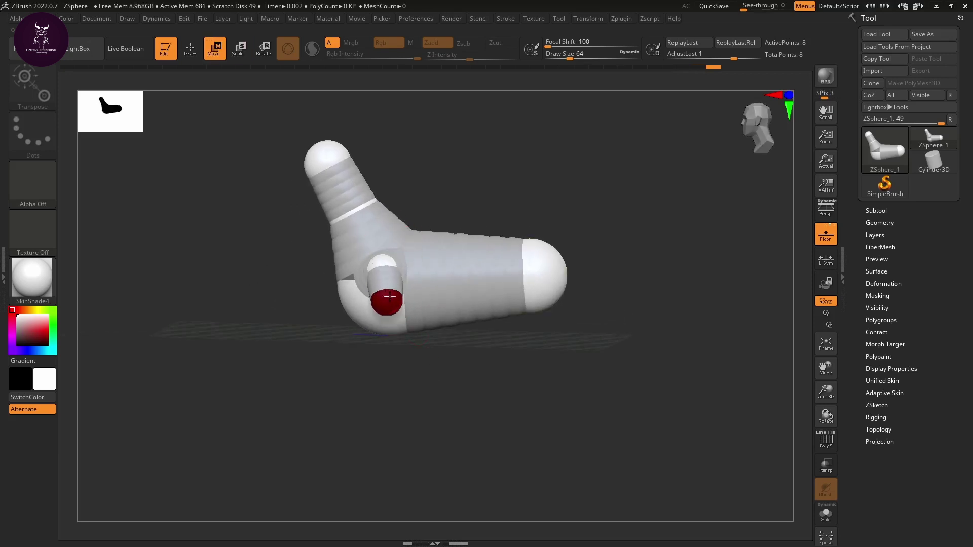
# Scale up the arm-end ZSpheres and move them outward from the body in the front view.
pyautogui.press('e')
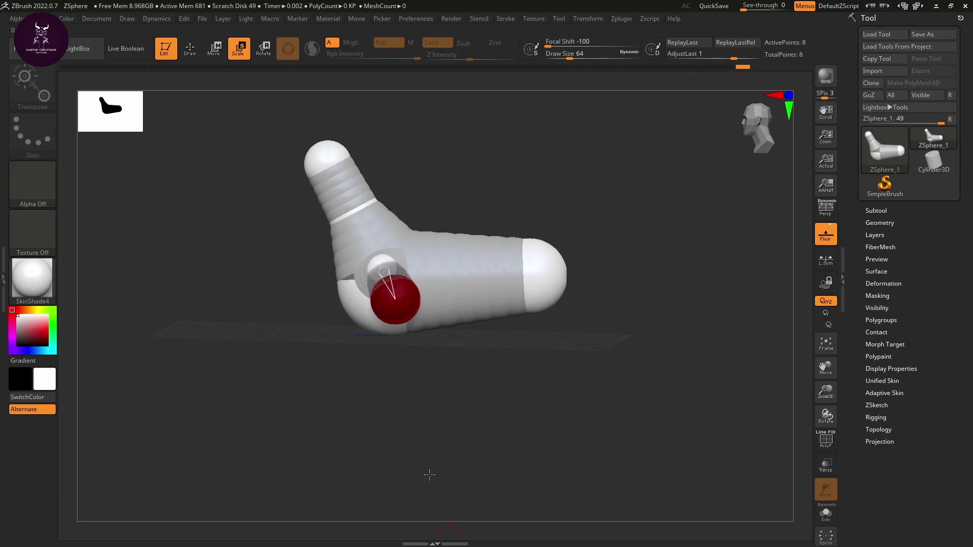
pyautogui.moveTo(389, 400); pyautogui.dragTo(423, 343)
pyautogui.press('w')
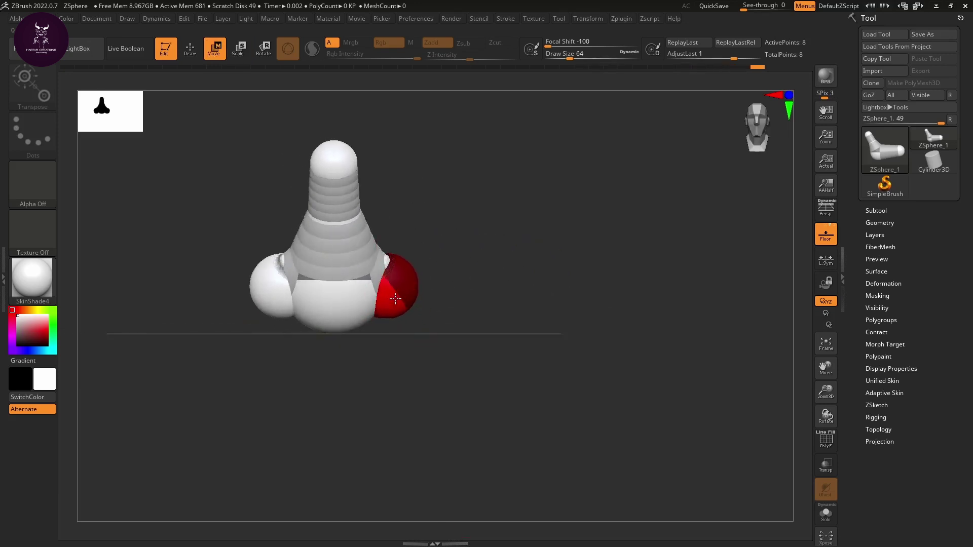
pyautogui.moveTo(390, 298); pyautogui.dragTo(415, 302)
# Scale down the arm-end ZSpheres and move them slightly back in toward the body.
pyautogui.press('e')
pyautogui.moveTo(423, 366); pyautogui.dragTo(425, 172)
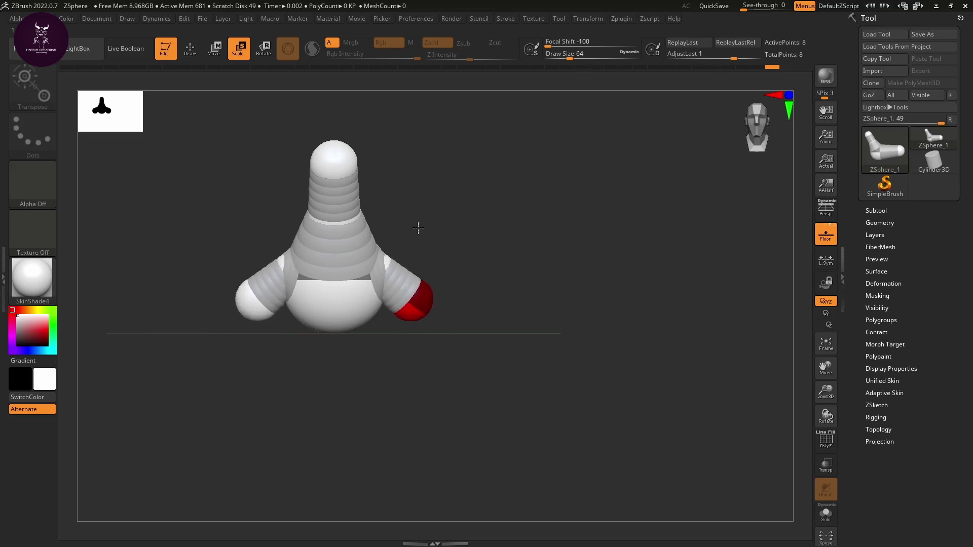
pyautogui.press('w')
pyautogui.moveTo(411, 299); pyautogui.dragTo(395, 303)
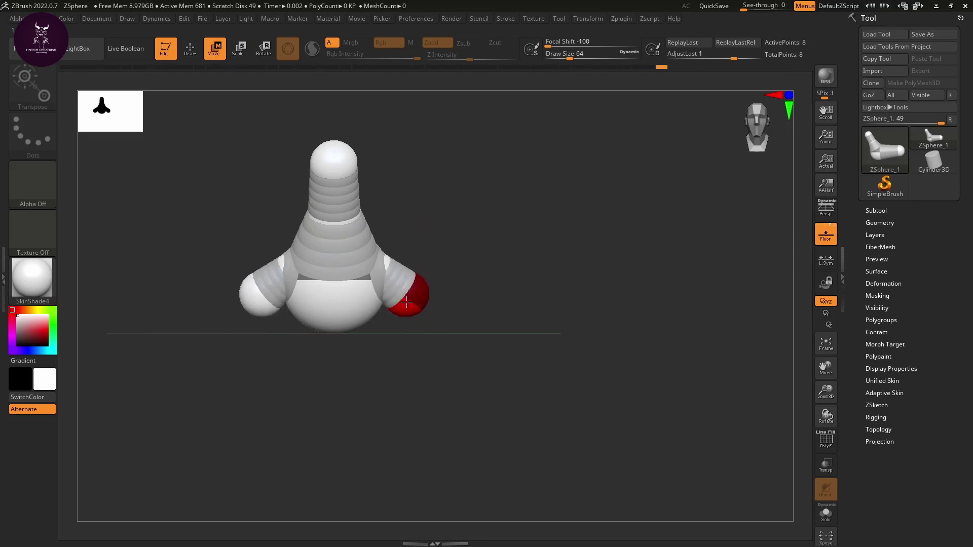
# Draw a mirrored child ZSphere on each arm end and extend the pair downward to form the lower limbs.
pyautogui.moveTo(405, 350)
pyautogui.mouseDown()
pyautogui.moveTo(436, 341)
pyautogui.moveTo(412, 299)
pyautogui.moveTo(400, 328)
pyautogui.moveTo(412, 356)
pyautogui.moveTo(434, 351)
pyautogui.moveTo(413, 397)
pyautogui.moveTo(388, 405)
pyautogui.mouseUp()
pyautogui.press('q')
pyautogui.press('w')
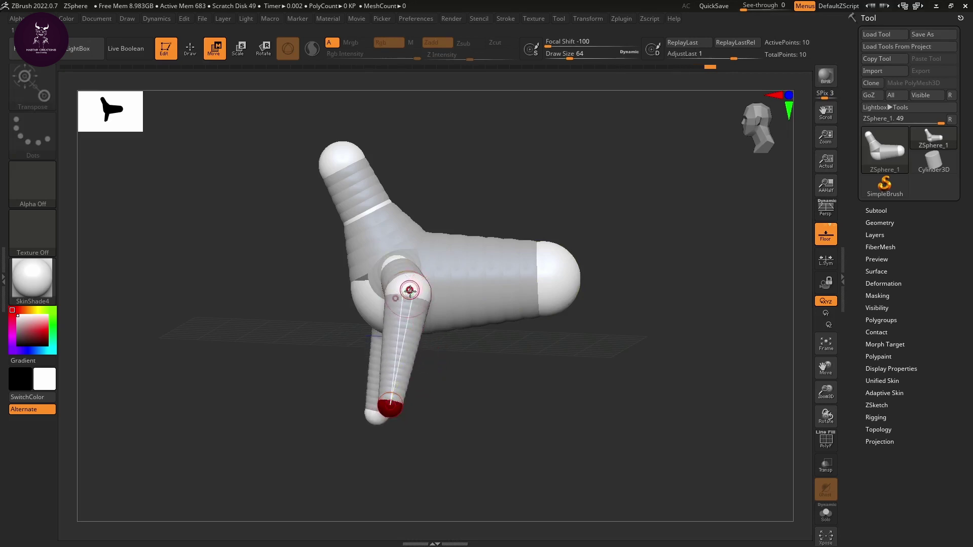
# Lower the elbow ZSpheres, move them slightly inward in the front view, and reposition the limb ends.
pyautogui.moveTo(409, 289); pyautogui.dragTo(421, 329)
pyautogui.moveTo(460, 404); pyautogui.dragTo(501, 429)
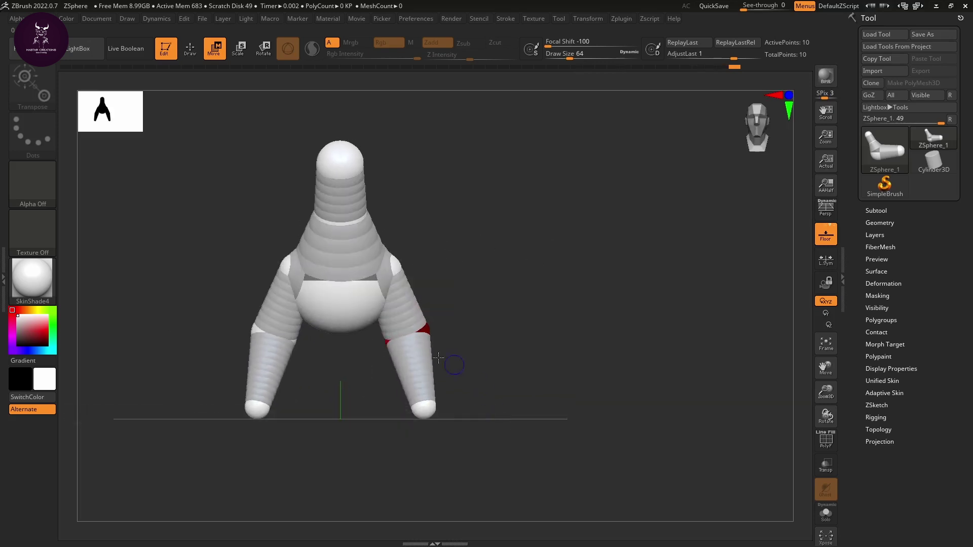
pyautogui.moveTo(424, 333); pyautogui.dragTo(413, 333)
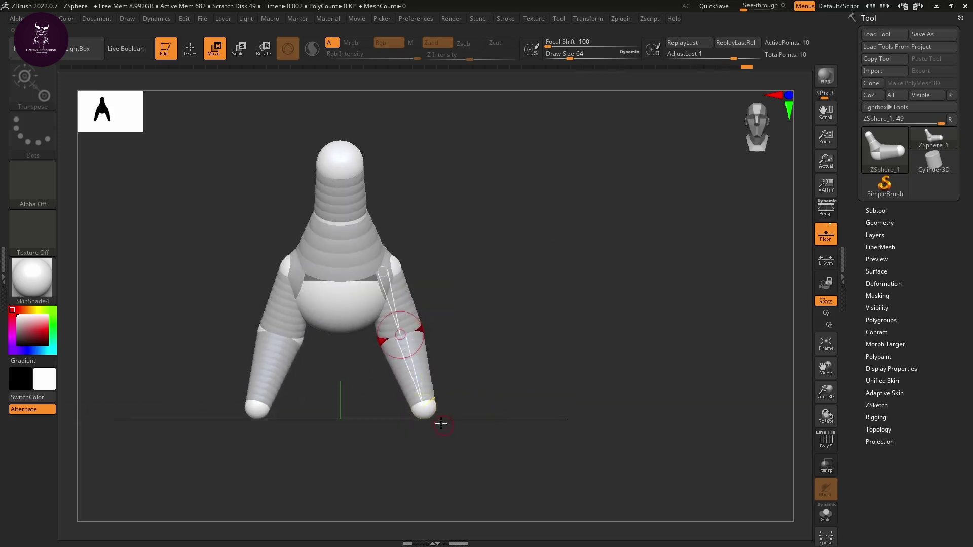
pyautogui.moveTo(430, 408)
pyautogui.mouseDown()
pyautogui.moveTo(401, 420)
pyautogui.moveTo(418, 425)
pyautogui.moveTo(445, 400)
pyautogui.mouseUp()
# Scale up the mirrored shoulder ZSpheres to give the upper arms more volume.
pyautogui.click(405, 260)
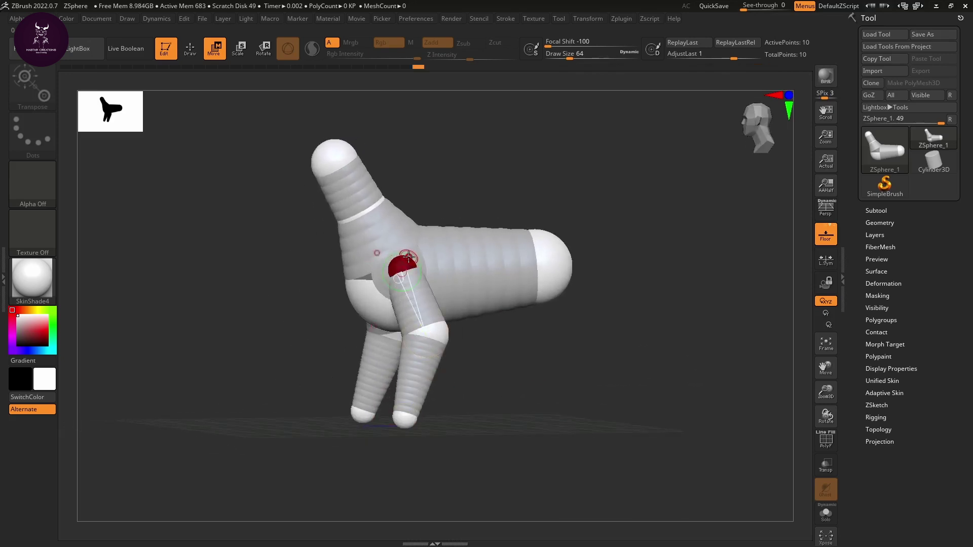
pyautogui.press('e')
pyautogui.moveTo(402, 266); pyautogui.dragTo(470, 543)
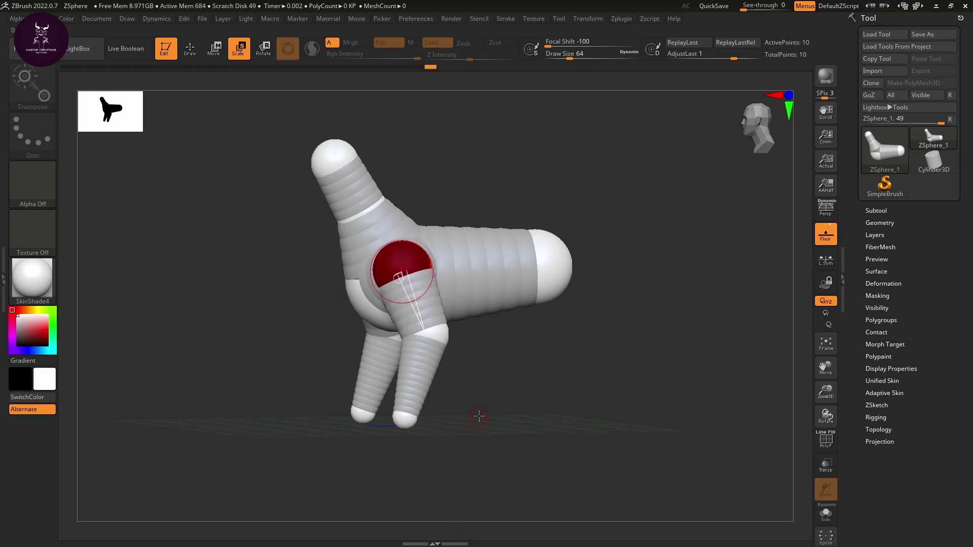
pyautogui.moveTo(479, 416); pyautogui.dragTo(460, 347)
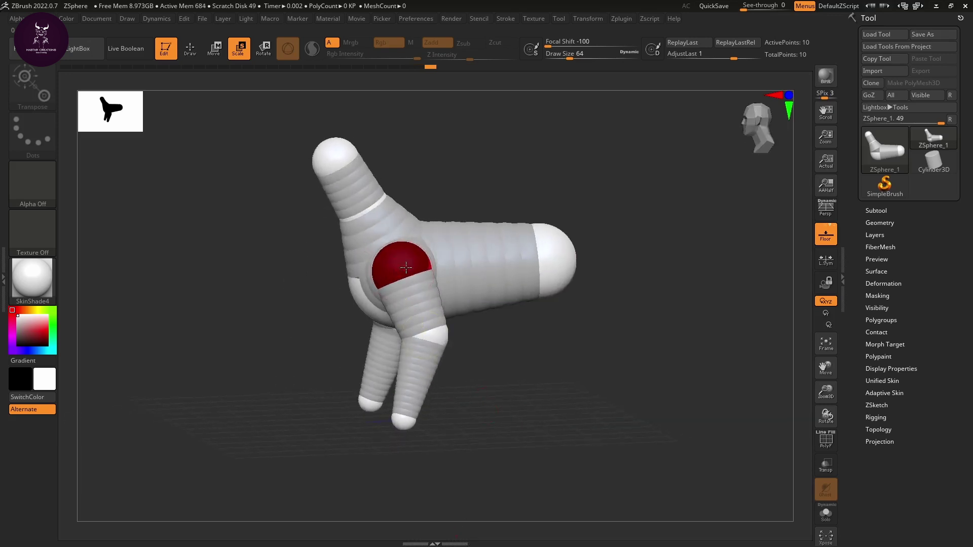
pyautogui.moveTo(506, 403)
pyautogui.mouseDown()
pyautogui.moveTo(515, 397)
pyautogui.moveTo(505, 403)
pyautogui.mouseUp()
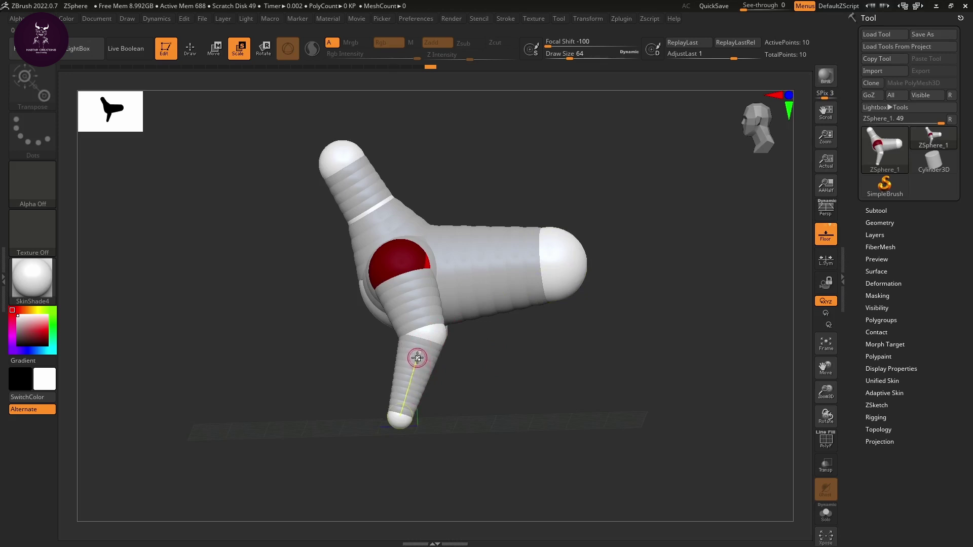
# Insert a mirrored ZSphere into each lower limb just below the elbow and scale it down slightly.
pyautogui.press('q')
pyautogui.click(419, 359)
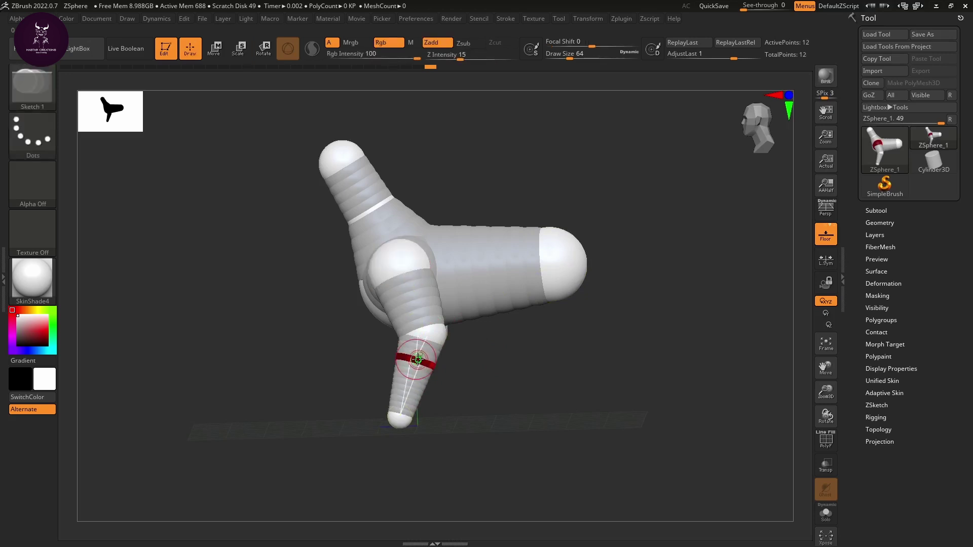
pyautogui.press('w')
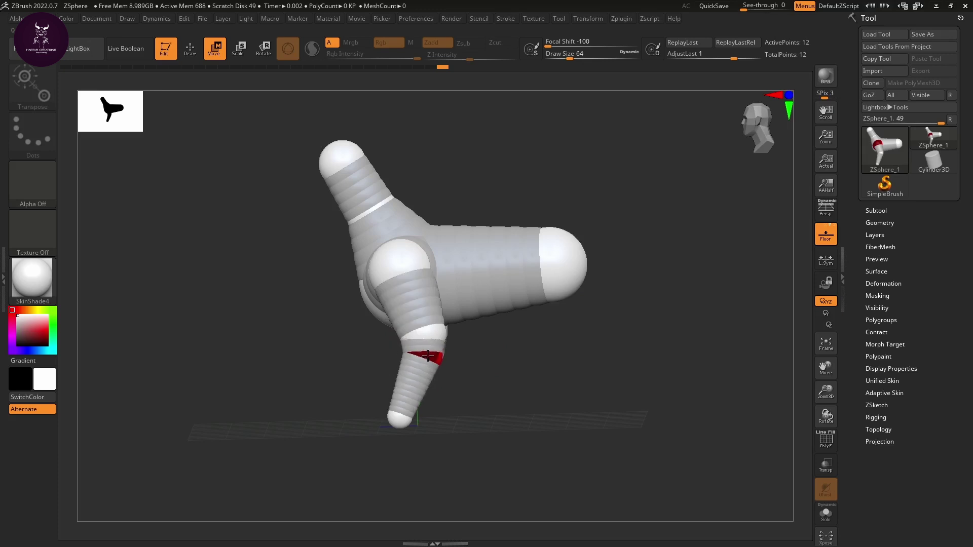
pyautogui.press('q')
pyautogui.press('w')
pyautogui.press('e')
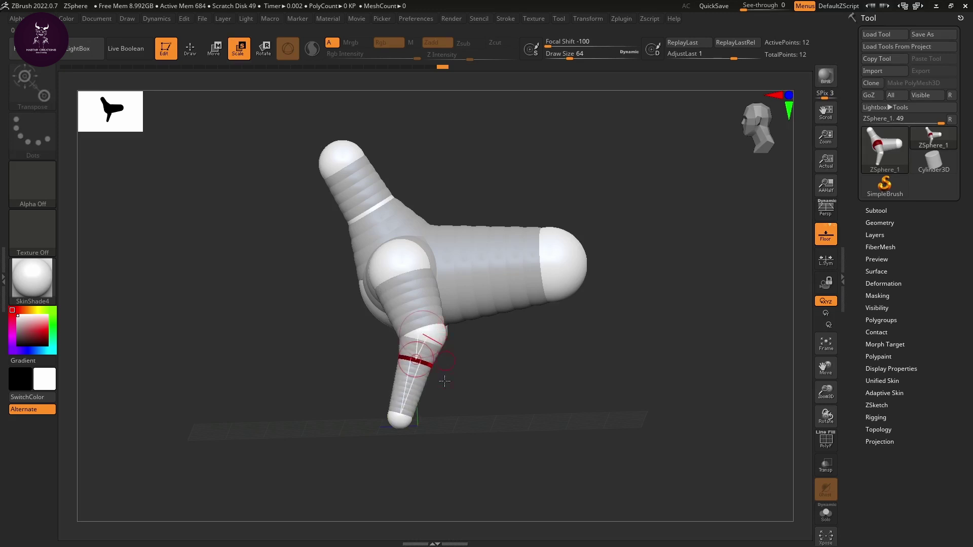
pyautogui.moveTo(444, 381); pyautogui.dragTo(488, 426)
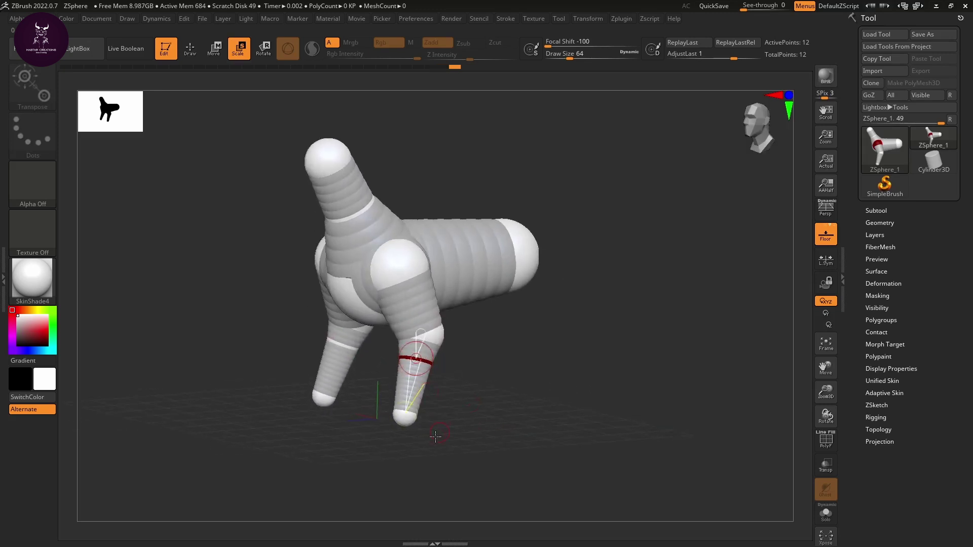
# Nudge the limb-end ZSpheres slightly upward in the front view.
pyautogui.press('w')
pyautogui.keyDown('shift'); pyautogui.moveTo(436, 428); pyautogui.dragTo(476, 412); pyautogui.keyUp('shift')
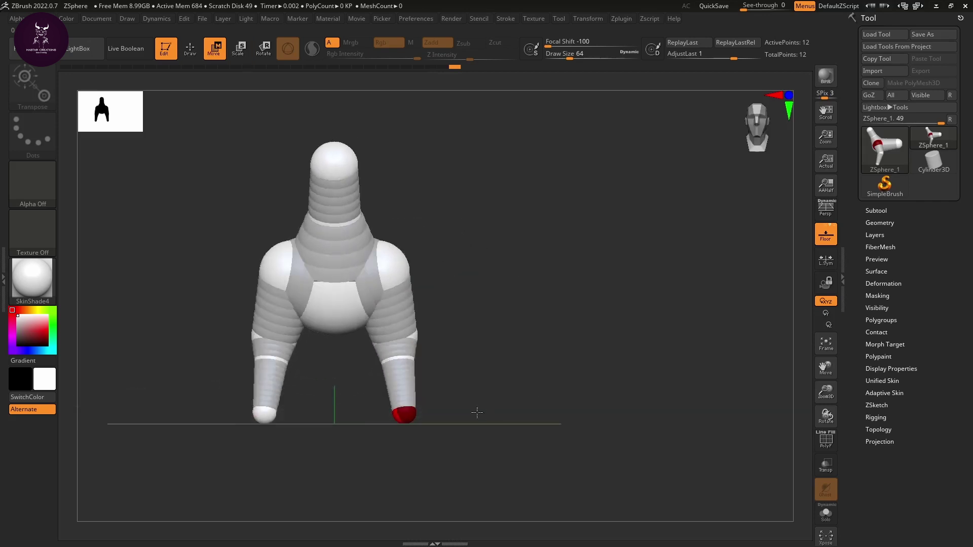
pyautogui.moveTo(404, 414)
pyautogui.mouseDown()
pyautogui.moveTo(407, 428)
pyautogui.moveTo(404, 402)
pyautogui.moveTo(405, 410)
pyautogui.mouseUp()
pyautogui.moveTo(463, 416); pyautogui.dragTo(427, 403)
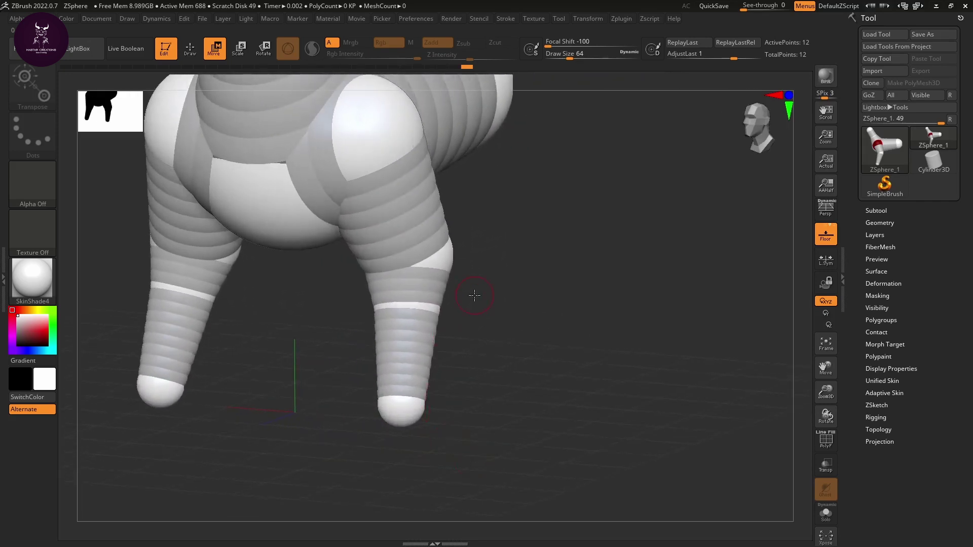
# Draw a small mirrored ZSphere on each limb end and pull it forward as the front toe.
pyautogui.press('q')
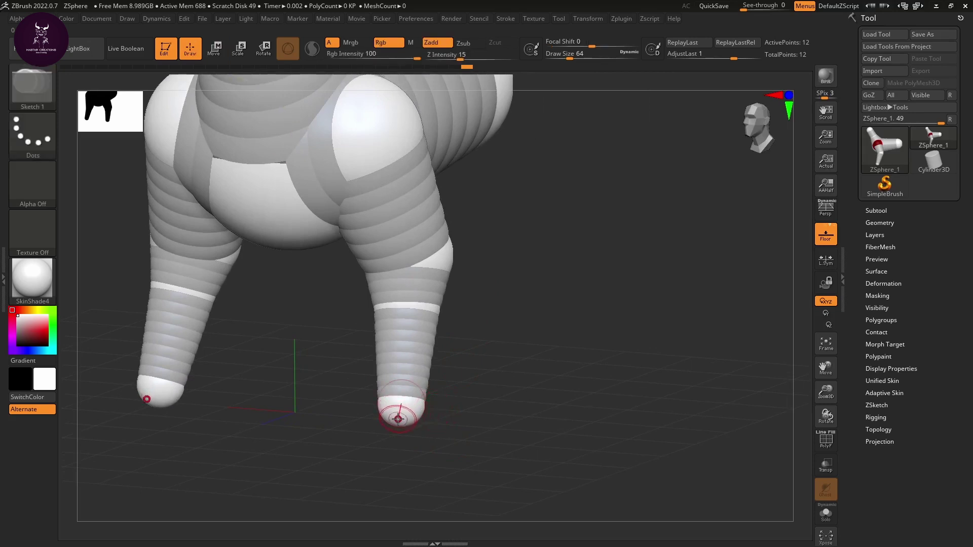
pyautogui.moveTo(398, 418)
pyautogui.mouseDown()
pyautogui.moveTo(376, 449)
pyautogui.moveTo(418, 460)
pyautogui.moveTo(408, 473)
pyautogui.moveTo(347, 432)
pyautogui.moveTo(348, 418)
pyautogui.mouseUp()
pyautogui.press('w')
pyautogui.moveTo(373, 478); pyautogui.dragTo(528, 462)
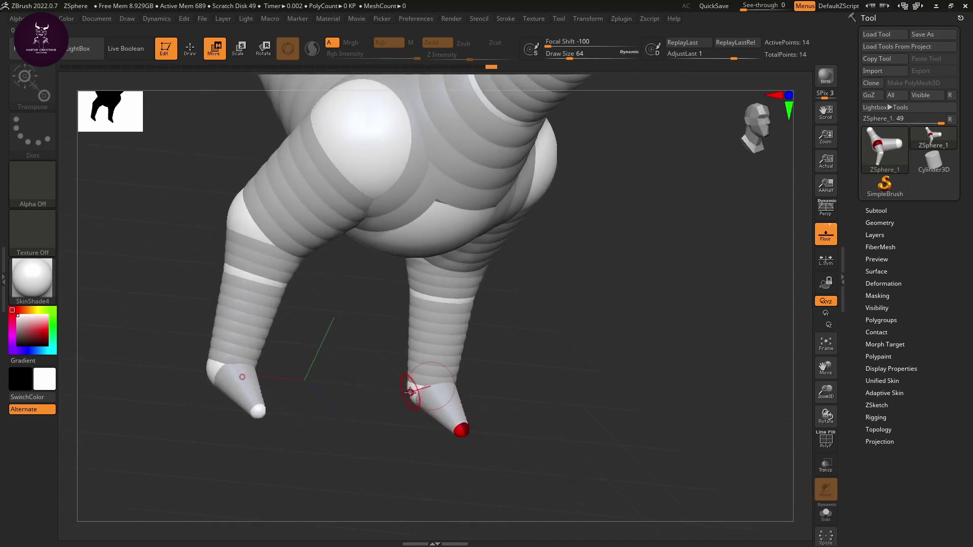
# Add a second mirrored toe ZSphere on the inner side of each foot and extend it inward at ground level.
pyautogui.press('q')
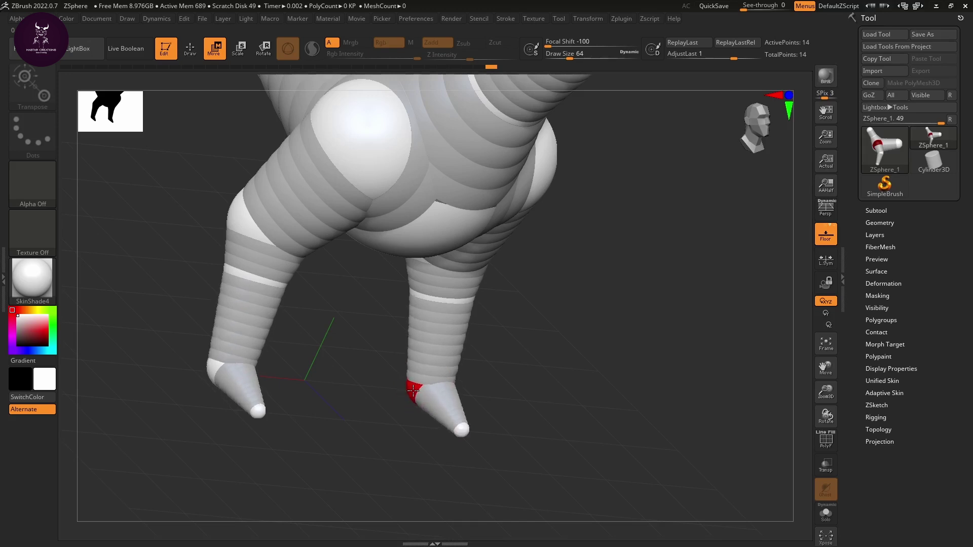
pyautogui.click(412, 390)
pyautogui.press('w')
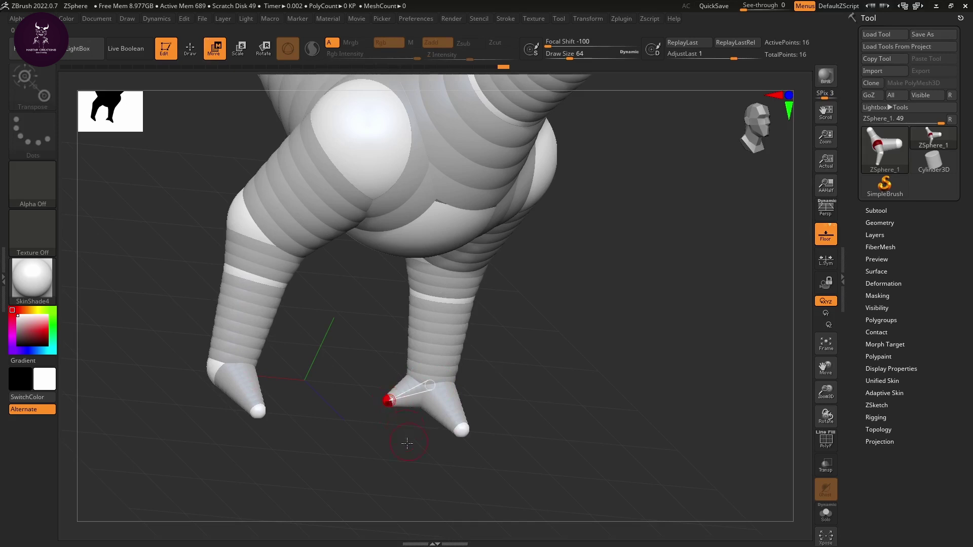
pyautogui.moveTo(406, 444)
pyautogui.mouseDown()
pyautogui.moveTo(382, 464)
pyautogui.moveTo(396, 464)
pyautogui.moveTo(398, 402)
pyautogui.moveTo(382, 404)
pyautogui.mouseUp()
pyautogui.keyDown('shift'); pyautogui.moveTo(382, 404); pyautogui.dragTo(382, 397, button='right'); pyautogui.keyUp('shift')
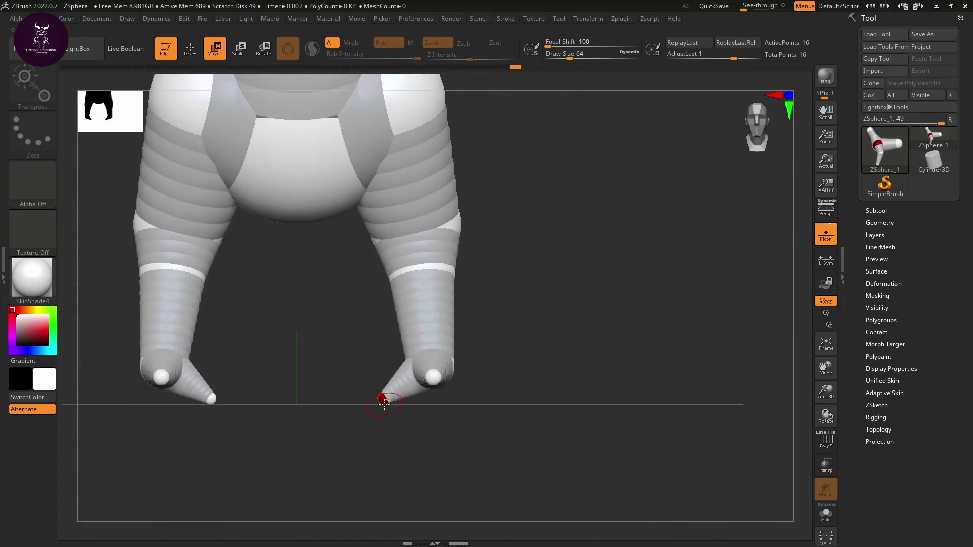
pyautogui.moveTo(382, 397)
pyautogui.mouseDown()
pyautogui.moveTo(380, 373)
pyautogui.moveTo(371, 378)
pyautogui.mouseUp()
pyautogui.moveTo(463, 415); pyautogui.dragTo(423, 412)
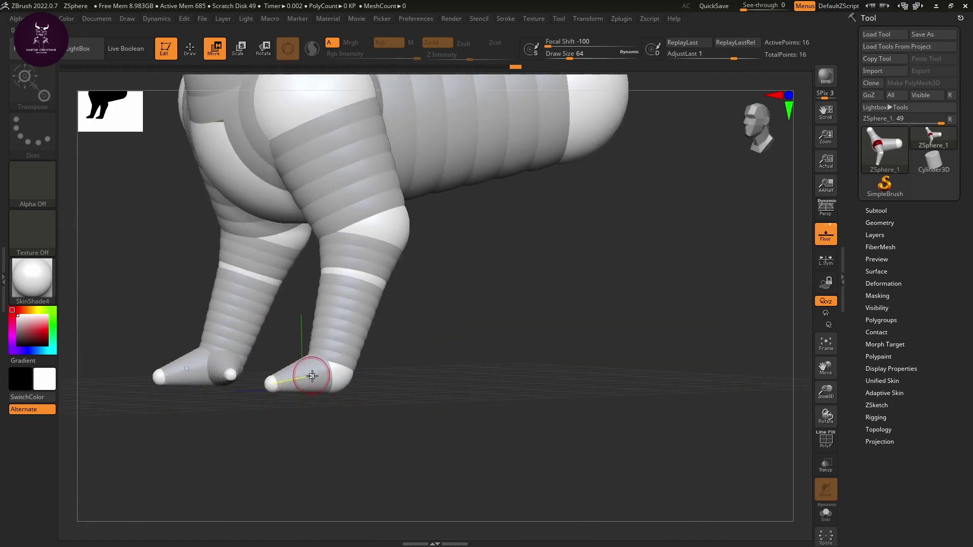
# Insert ZSpheres near the bases of the front and inner toes, and scale down the toe bases and ankles.
pyautogui.press('q')
pyautogui.click(318, 375)
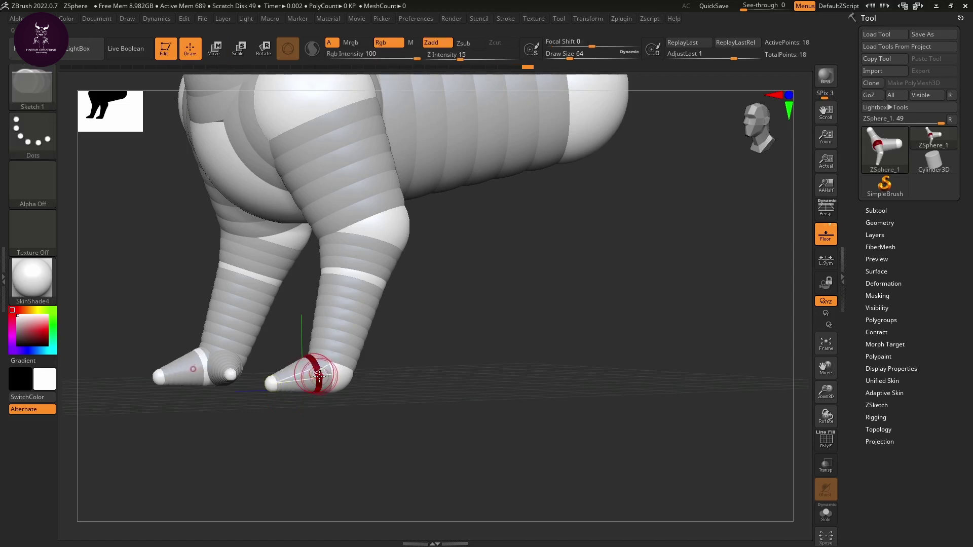
pyautogui.press('s')
pyautogui.moveTo(318, 374); pyautogui.dragTo(313, 293)
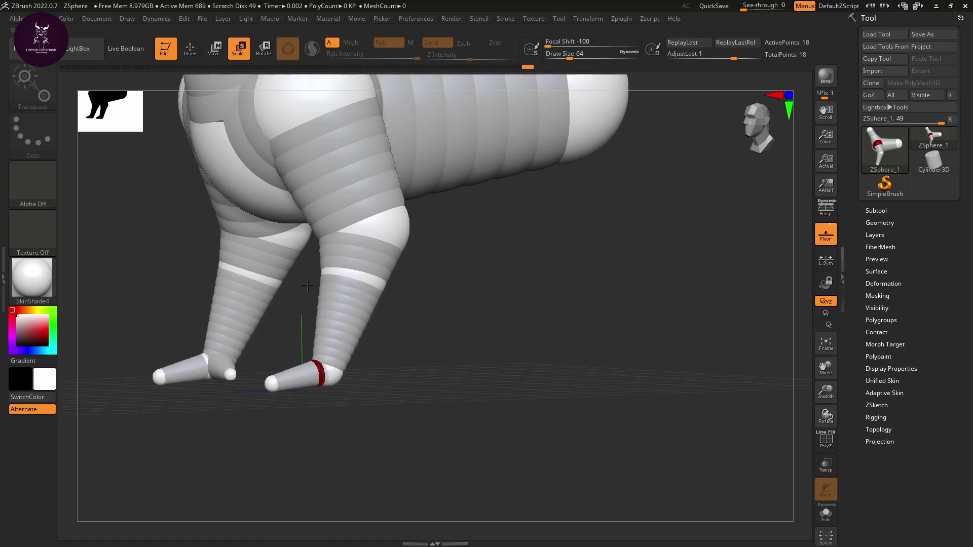
pyautogui.moveTo(344, 392); pyautogui.dragTo(297, 354)
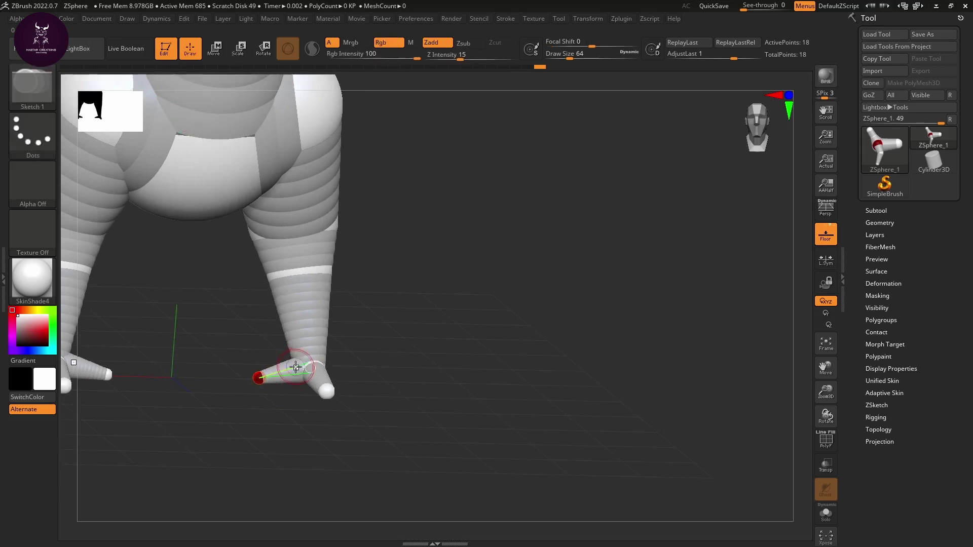
pyautogui.click(297, 366)
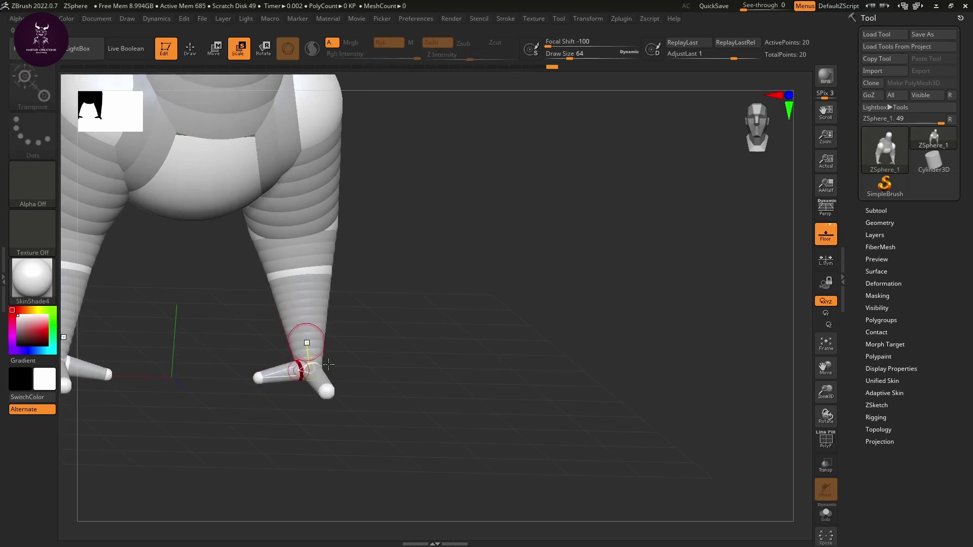
pyautogui.moveTo(399, 392); pyautogui.dragTo(329, 388)
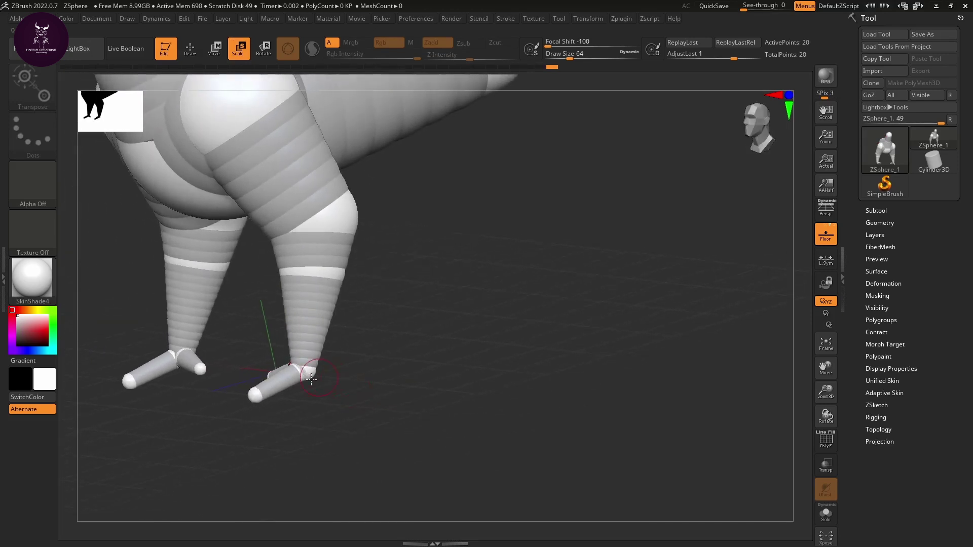
# Draw a third mirrored toe ZSphere on the outer side of each foot and pull it outward, reducing the draw size to about 23.
pyautogui.press('q')
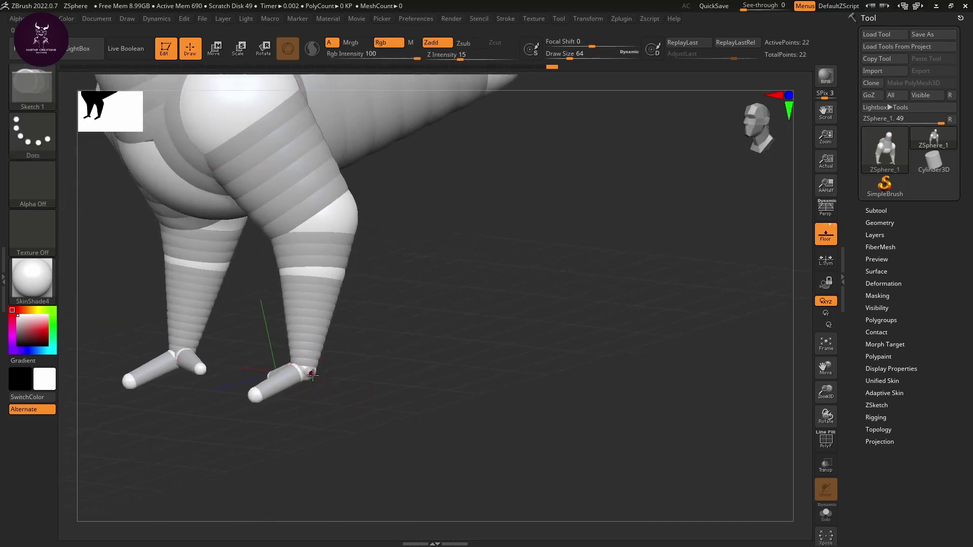
pyautogui.click(310, 374)
pyautogui.press('w')
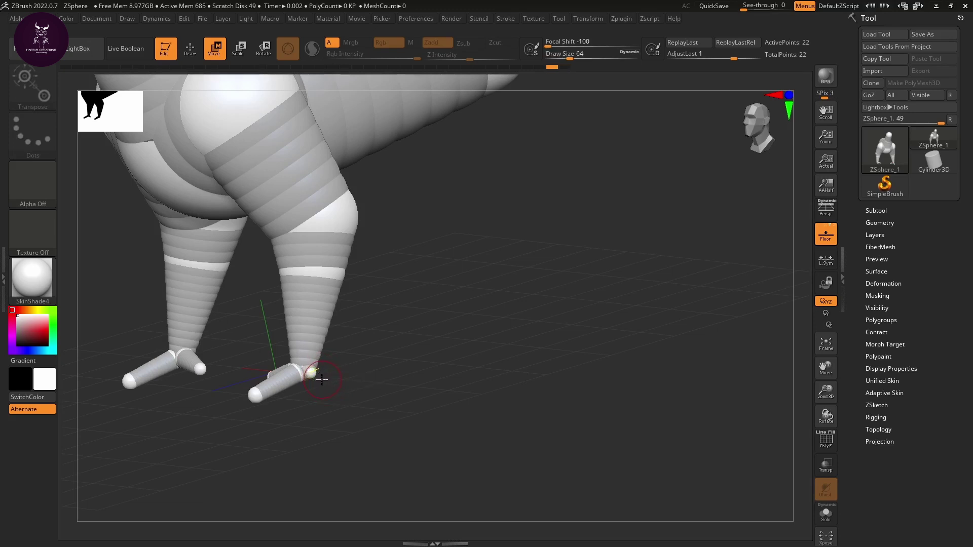
pyautogui.press('s')
pyautogui.click(313, 379)
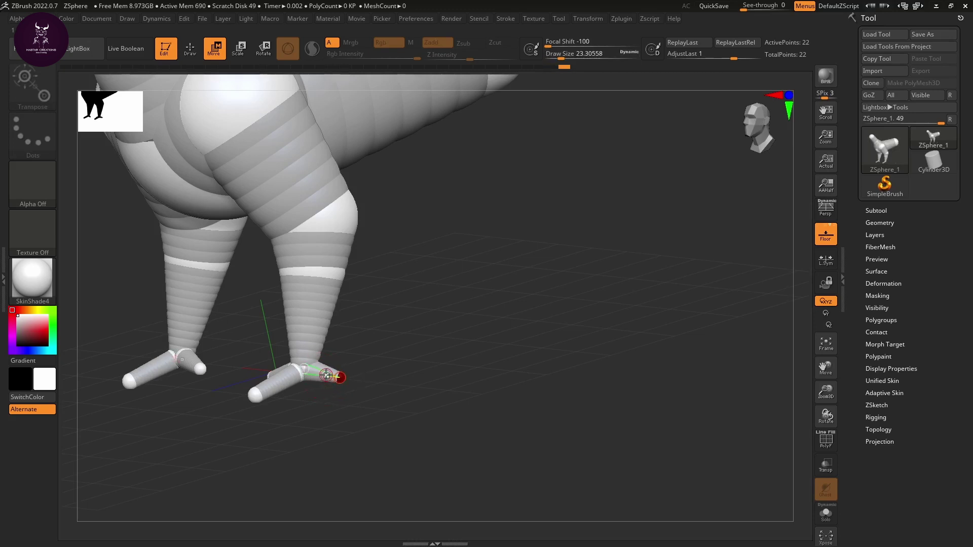
pyautogui.keyDown('shift'); pyautogui.moveTo(370, 402); pyautogui.dragTo(336, 381); pyautogui.keyUp('shift')
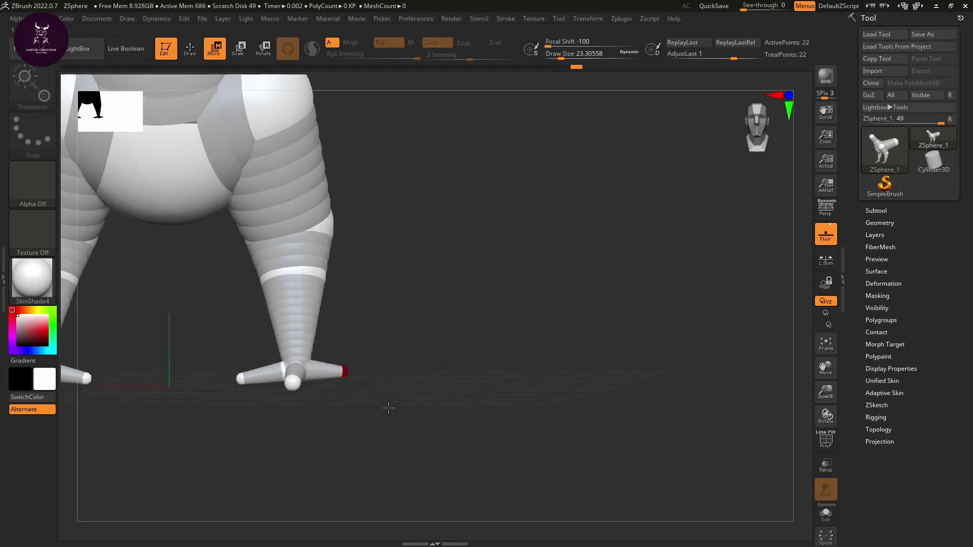
pyautogui.moveTo(386, 404)
pyautogui.mouseDown()
pyautogui.moveTo(354, 402)
pyautogui.moveTo(353, 376)
pyautogui.moveTo(372, 423)
pyautogui.moveTo(358, 458)
pyautogui.moveTo(375, 427)
pyautogui.moveTo(306, 378)
pyautogui.moveTo(309, 363)
pyautogui.moveTo(328, 441)
pyautogui.moveTo(352, 427)
pyautogui.moveTo(337, 402)
pyautogui.mouseUp()
# Insert a mirrored ZSphere at the base of each outer toe and adjust its scale.
pyautogui.press('q')
pyautogui.press('e')
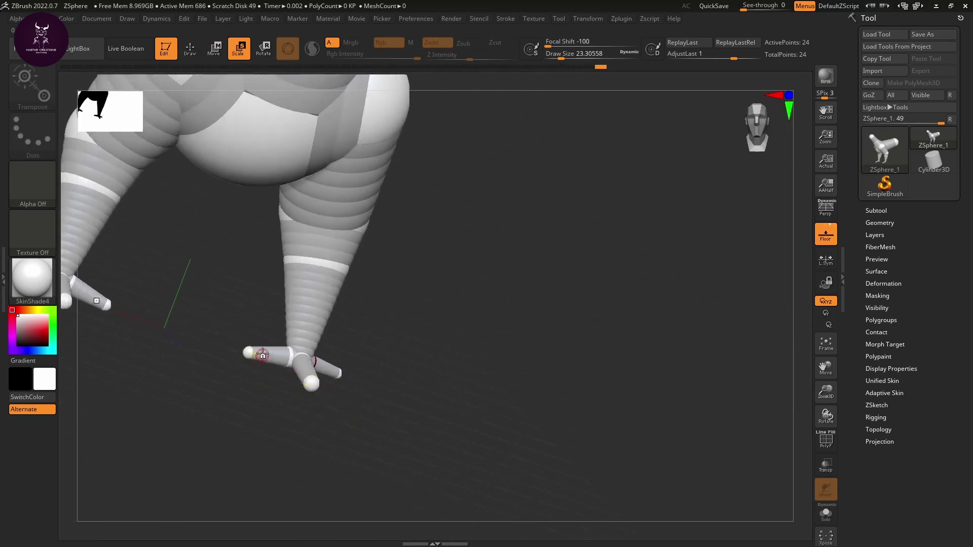
pyautogui.moveTo(267, 393); pyautogui.dragTo(249, 368)
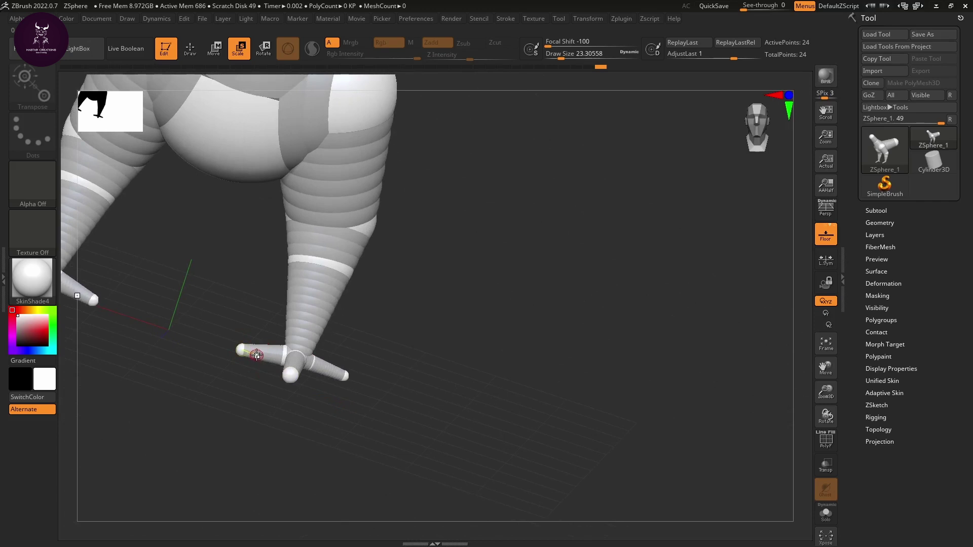
# Insert mirrored joint ZSpheres along the front, inner, and outer toes, near their tips.
pyautogui.press('q')
pyautogui.moveTo(323, 414)
pyautogui.mouseDown()
pyautogui.moveTo(236, 393)
pyautogui.moveTo(307, 414)
pyautogui.mouseUp()
pyautogui.click(245, 377)
pyautogui.click(316, 370)
pyautogui.press('w')
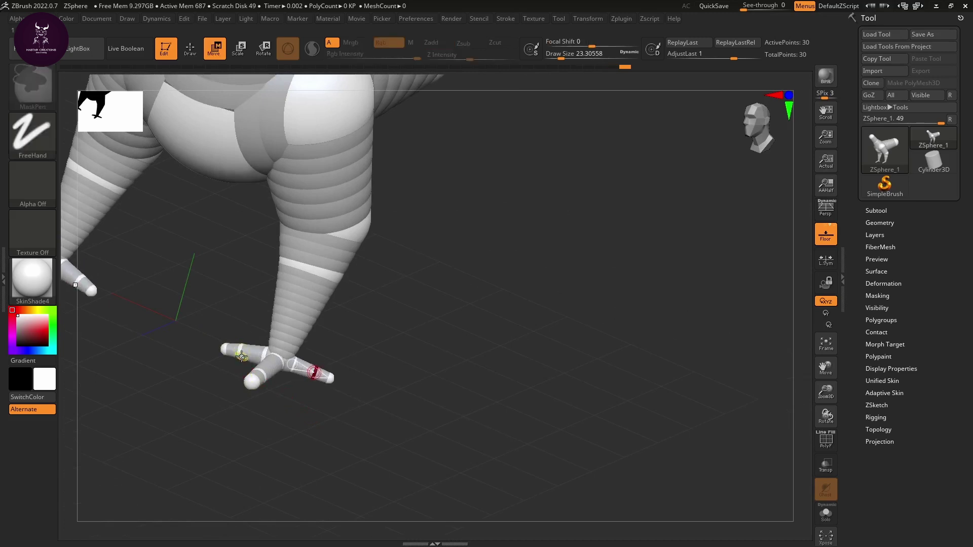
# Scale the joint and base ZSpheres of the inner and outer toes to refine their thickness.
pyautogui.press('e')
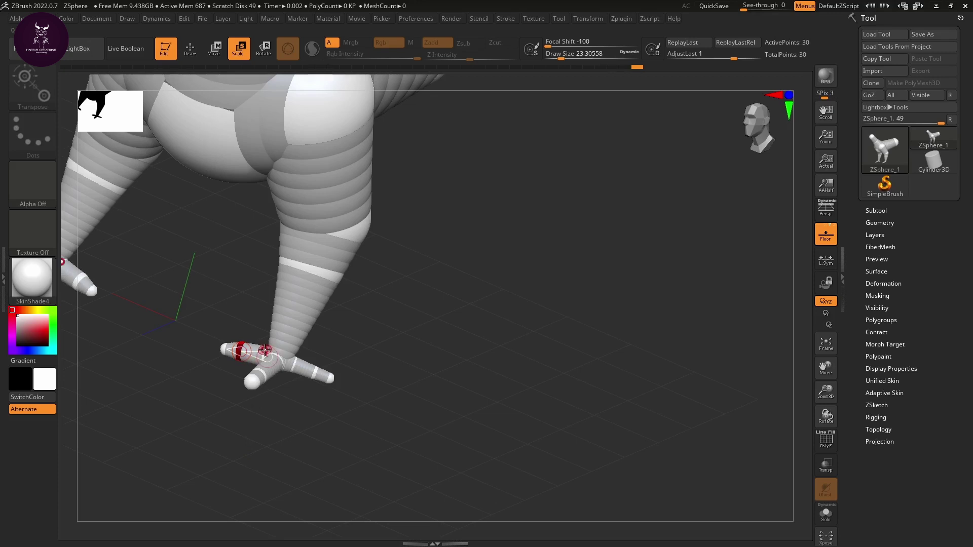
pyautogui.moveTo(265, 350); pyautogui.dragTo(271, 350, button='right')
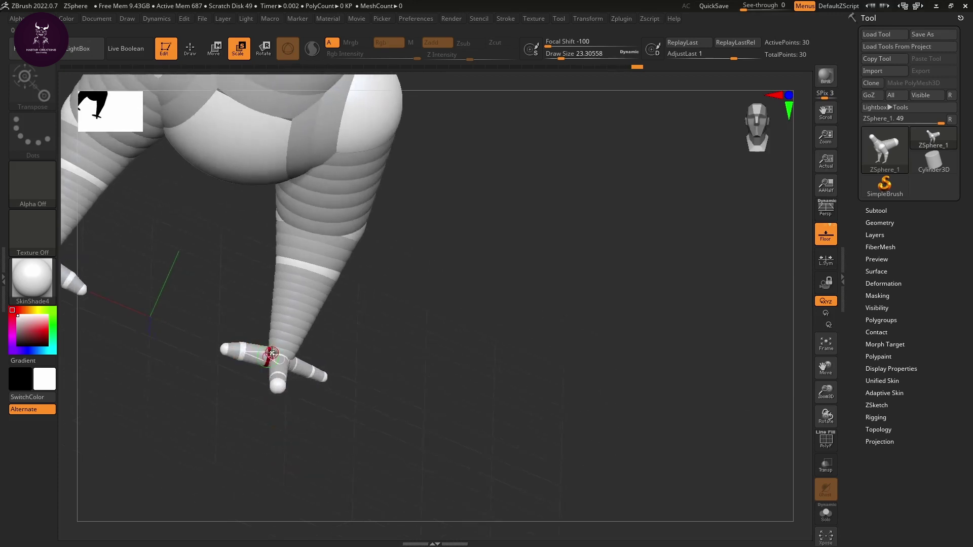
pyautogui.moveTo(272, 353); pyautogui.dragTo(283, 333)
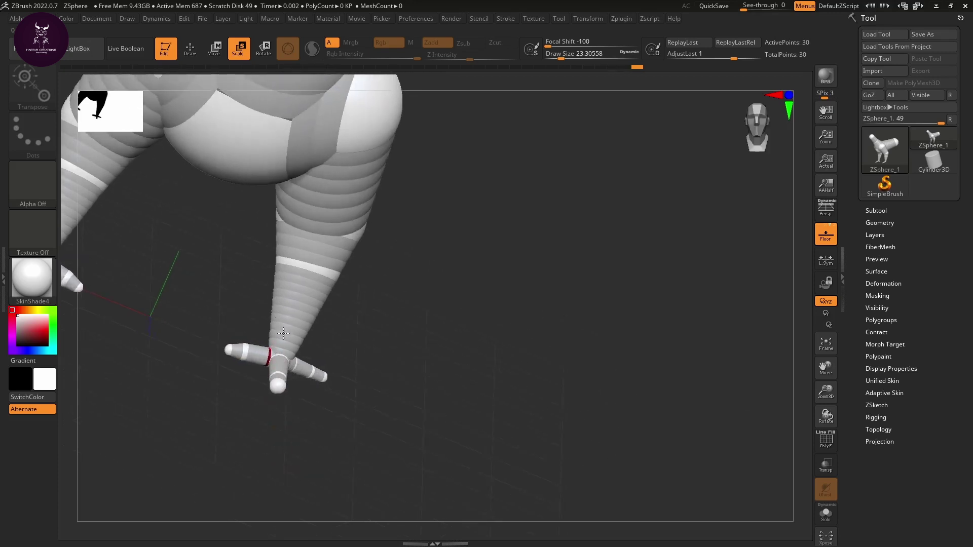
pyautogui.moveTo(274, 349); pyautogui.dragTo(270, 364, button='right')
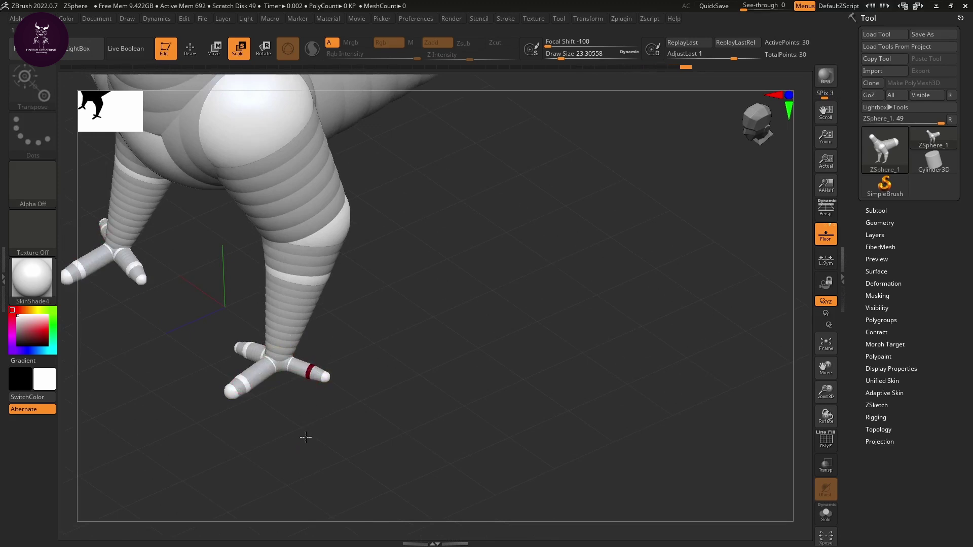
# Draw a mirrored pair of hip ZSpheres on the sides of the body's rear end.
pyautogui.moveTo(311, 432); pyautogui.dragTo(348, 416)
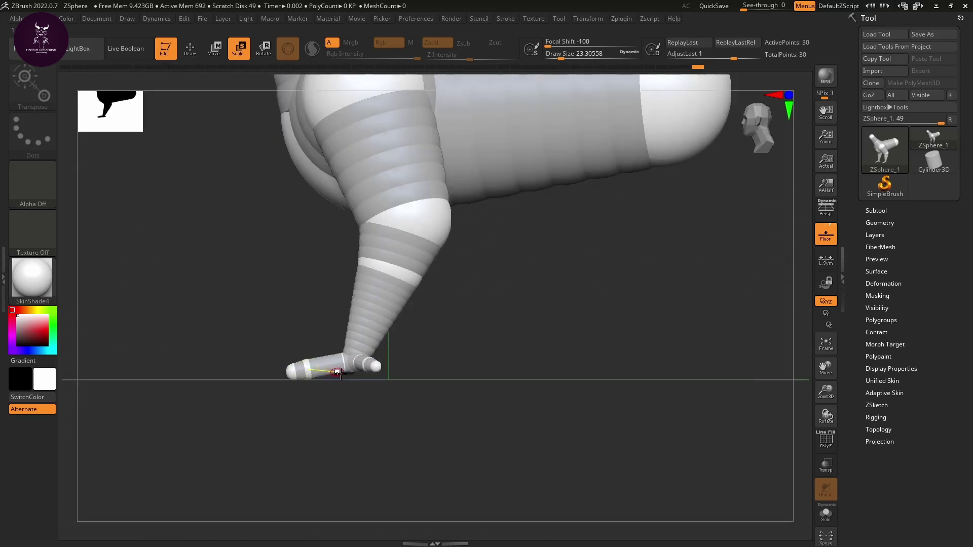
pyautogui.keyDown('alt'); pyautogui.moveTo(629, 315); pyautogui.dragTo(565, 402); pyautogui.keyUp('alt')
pyautogui.keyDown('alt'); pyautogui.moveTo(619, 360); pyautogui.dragTo(575, 416); pyautogui.keyUp('alt')
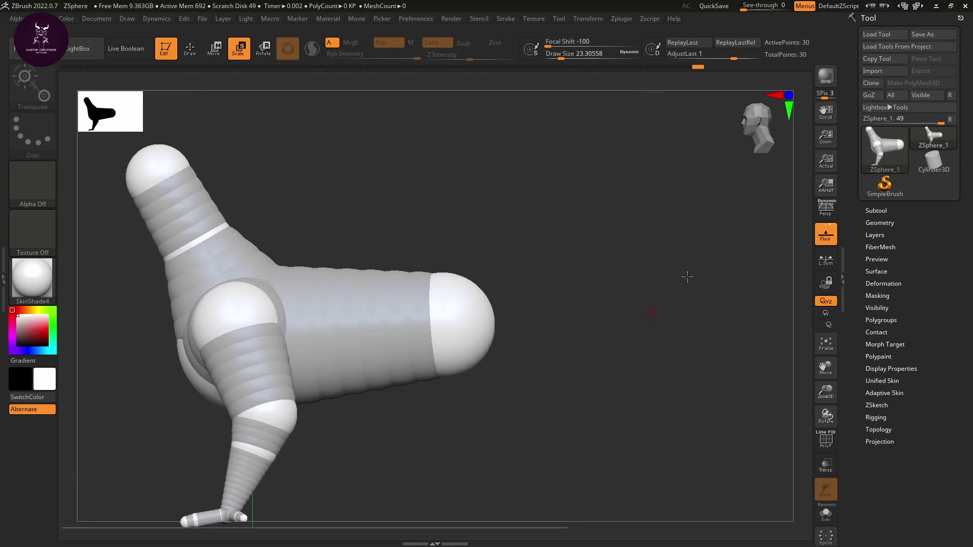
pyautogui.press('q')
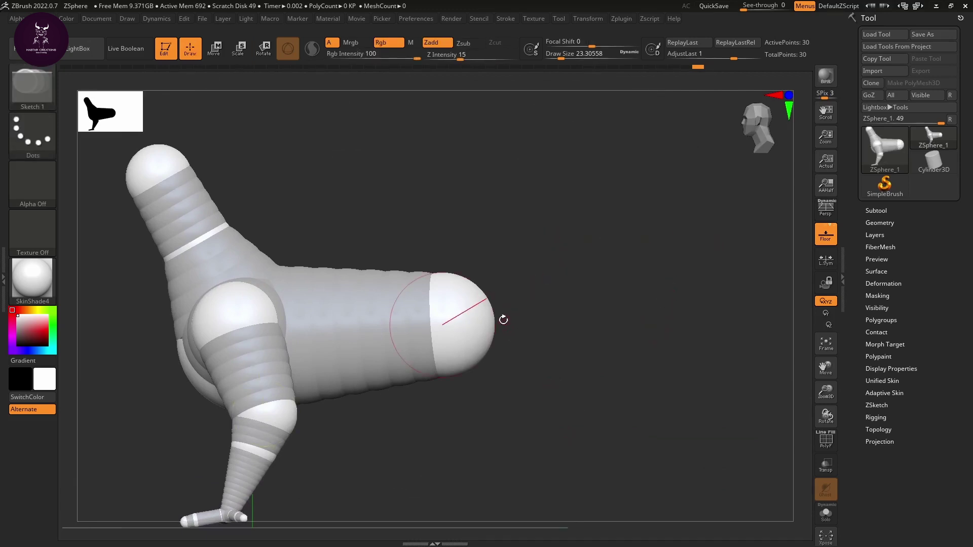
pyautogui.moveTo(444, 319); pyautogui.dragTo(458, 346)
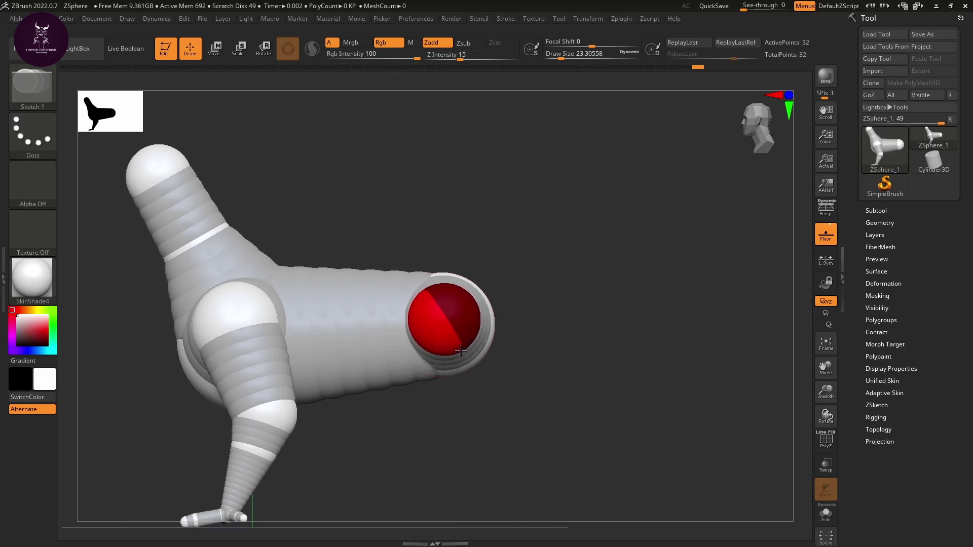
pyautogui.moveTo(466, 381)
pyautogui.mouseDown()
pyautogui.moveTo(527, 466)
pyautogui.moveTo(521, 419)
pyautogui.mouseUp()
# Adjust the placement of the mirrored hip ZSpheres within the rear end of the body.
pyautogui.press('w')
pyautogui.moveTo(510, 341)
pyautogui.mouseDown()
pyautogui.moveTo(500, 314)
pyautogui.moveTo(503, 330)
pyautogui.mouseUp()
pyautogui.press('e')
pyautogui.press('w')
pyautogui.moveTo(557, 385); pyautogui.dragTo(542, 397)
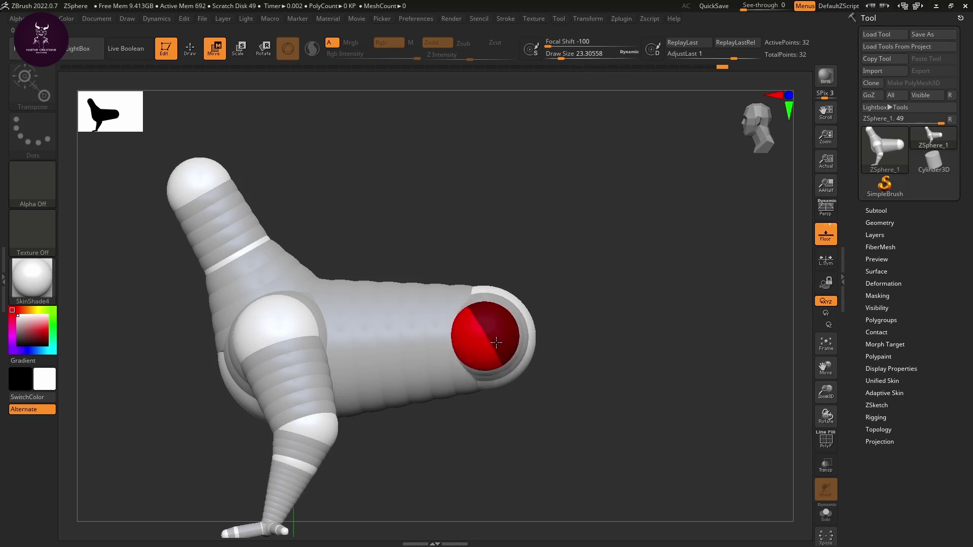
pyautogui.keyDown('alt'); pyautogui.moveTo(545, 415); pyautogui.dragTo(535, 357); pyautogui.keyUp('alt')
# Draw mirrored ZSpheres from the hips and pull them down to form the upper hind legs.
pyautogui.press('q')
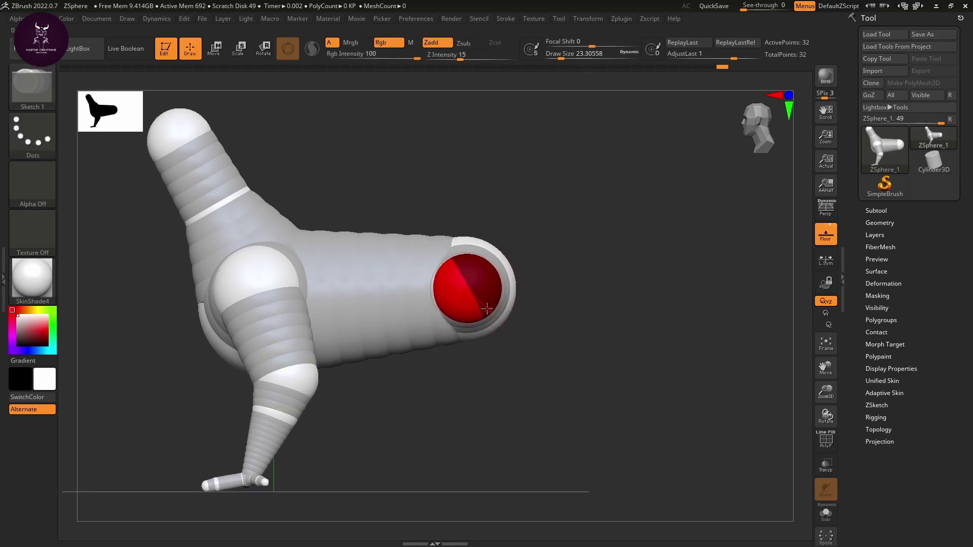
pyautogui.moveTo(472, 294)
pyautogui.mouseDown()
pyautogui.moveTo(484, 308)
pyautogui.moveTo(497, 406)
pyautogui.mouseUp()
pyautogui.press('w')
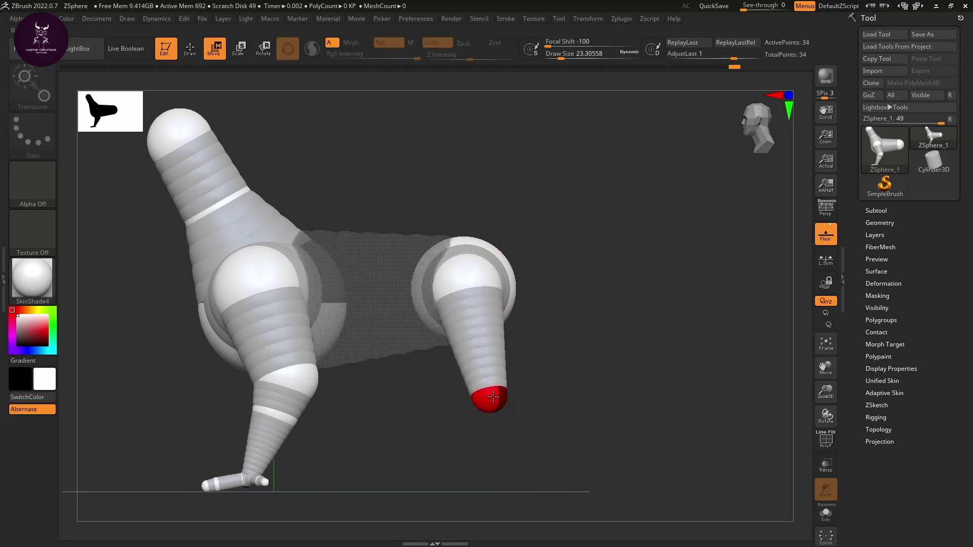
pyautogui.moveTo(504, 446)
pyautogui.mouseDown()
pyautogui.moveTo(535, 434)
pyautogui.moveTo(512, 435)
pyautogui.mouseUp()
pyautogui.moveTo(506, 394)
pyautogui.mouseDown()
pyautogui.moveTo(519, 386)
pyautogui.moveTo(480, 389)
pyautogui.moveTo(511, 385)
pyautogui.moveTo(506, 414)
pyautogui.moveTo(525, 367)
pyautogui.moveTo(575, 380)
pyautogui.moveTo(542, 395)
pyautogui.moveTo(529, 385)
pyautogui.moveTo(479, 475)
pyautogui.moveTo(504, 472)
pyautogui.moveTo(512, 456)
pyautogui.moveTo(515, 465)
pyautogui.moveTo(486, 481)
pyautogui.mouseUp()
# Extend the hind legs with mirrored ZSpheres for the lower legs and forward-pointing feet.
pyautogui.press('q')
pyautogui.press('w')
pyautogui.press('q')
pyautogui.press('w')
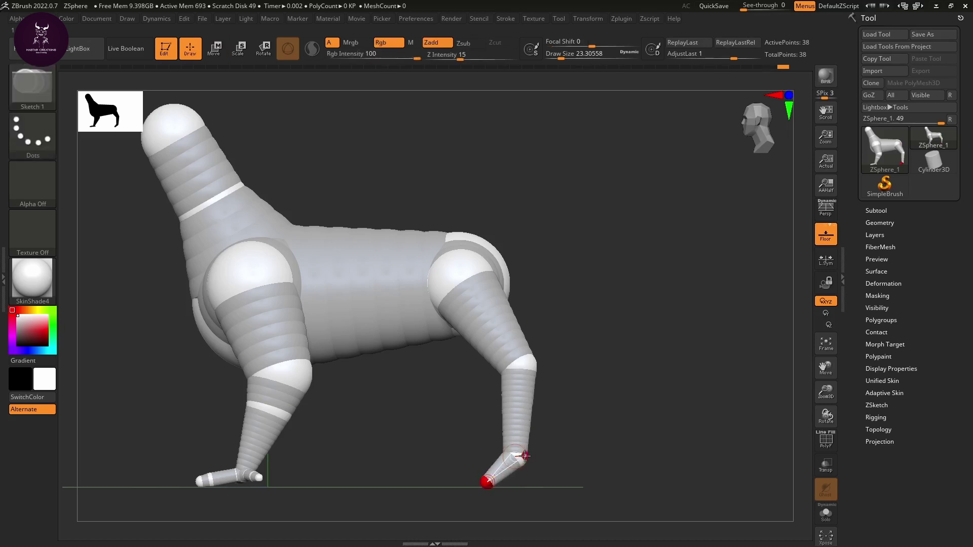
# Lower the hind legs' ankle, knee, and hip ZSpheres to pose them with a bent knee and flat foot.
pyautogui.moveTo(526, 453); pyautogui.dragTo(523, 474)
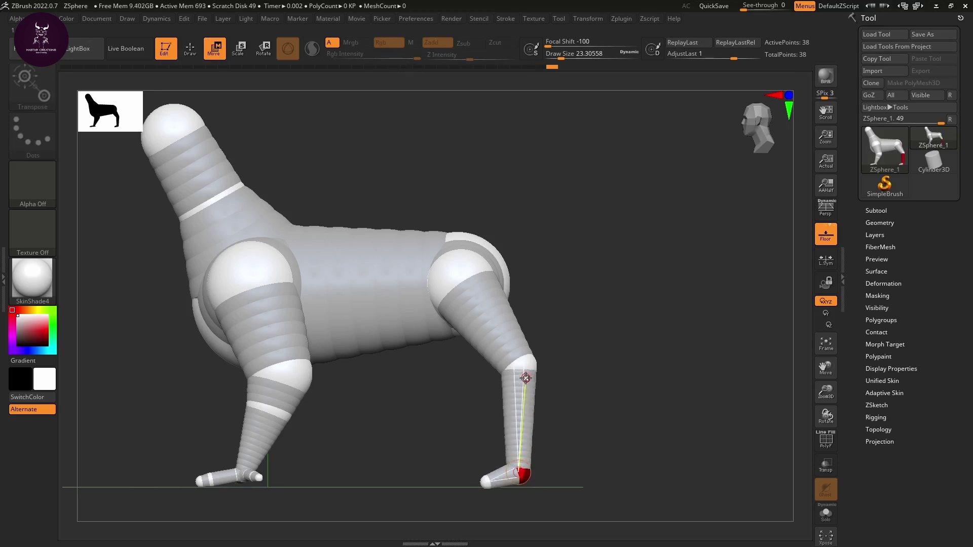
pyautogui.moveTo(528, 363); pyautogui.dragTo(538, 410)
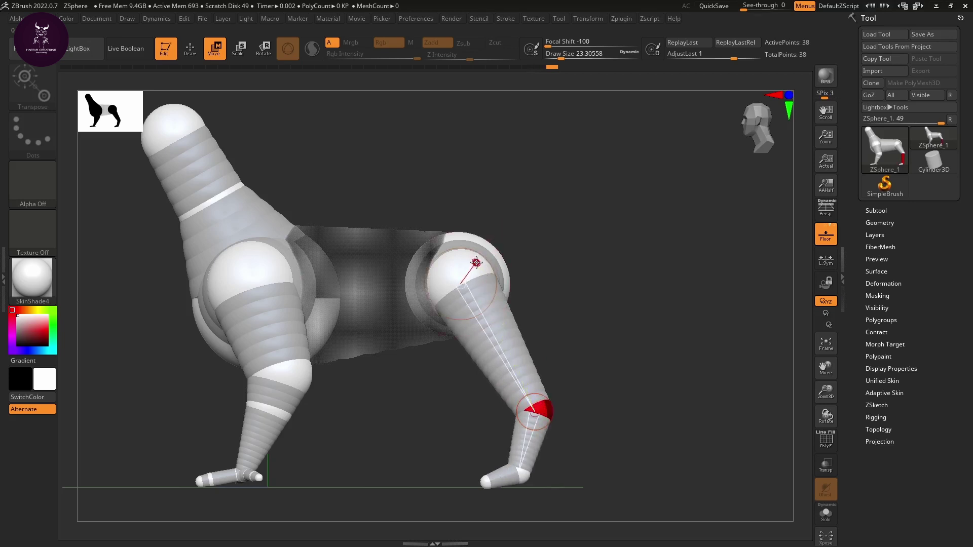
pyautogui.moveTo(457, 272); pyautogui.dragTo(475, 316)
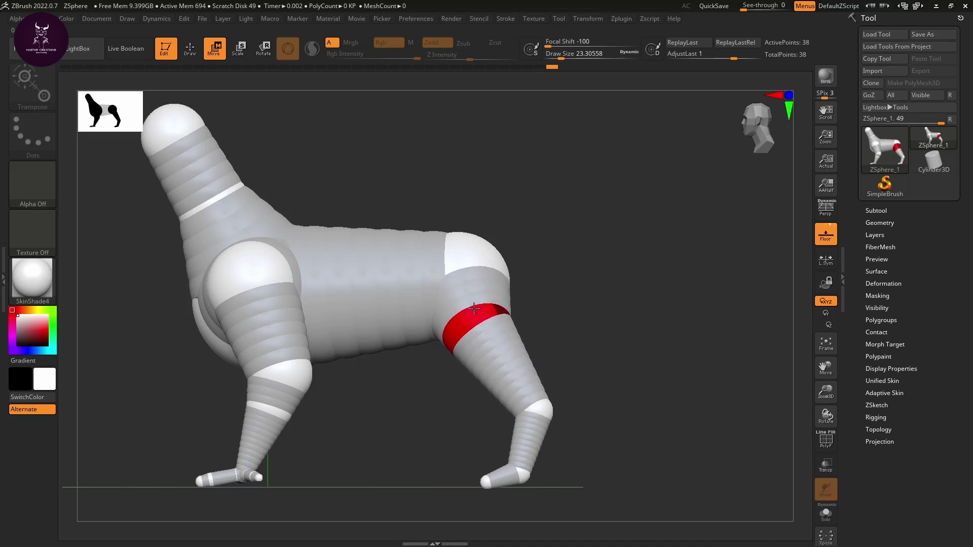
pyautogui.moveTo(582, 324); pyautogui.dragTo(576, 386)
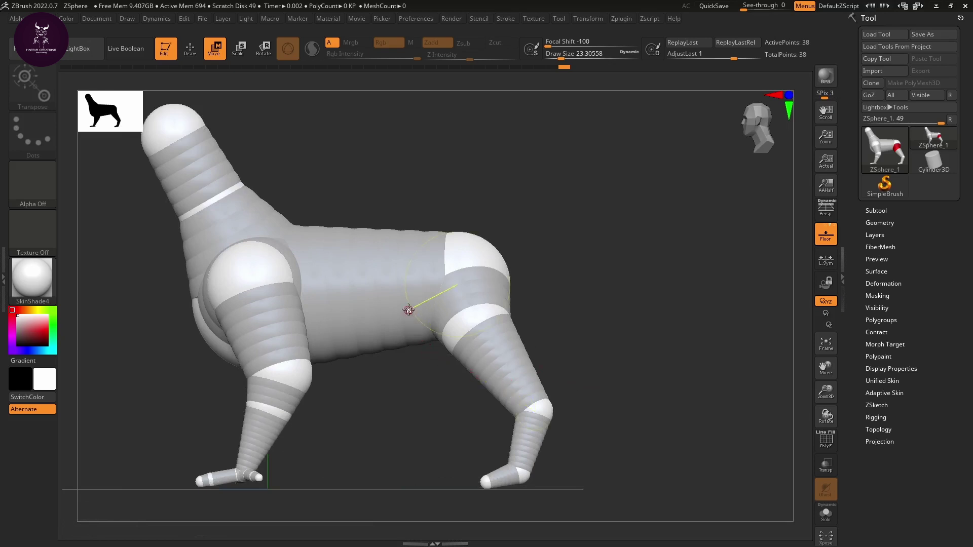
# Insert a waist ZSphere in the body just ahead of the hind legs and scale it down.
pyautogui.press('q')
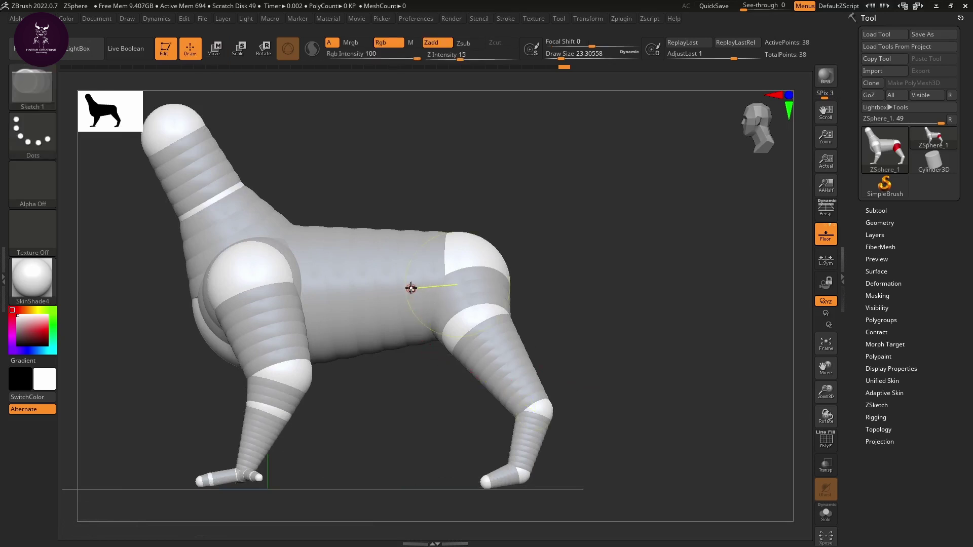
pyautogui.click(411, 288)
pyautogui.press('e')
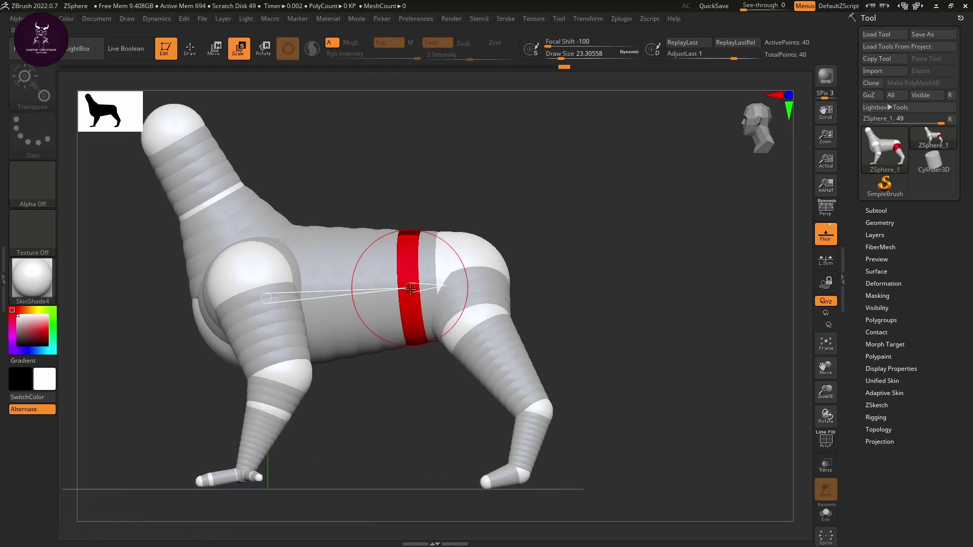
pyautogui.moveTo(411, 303); pyautogui.dragTo(420, 255)
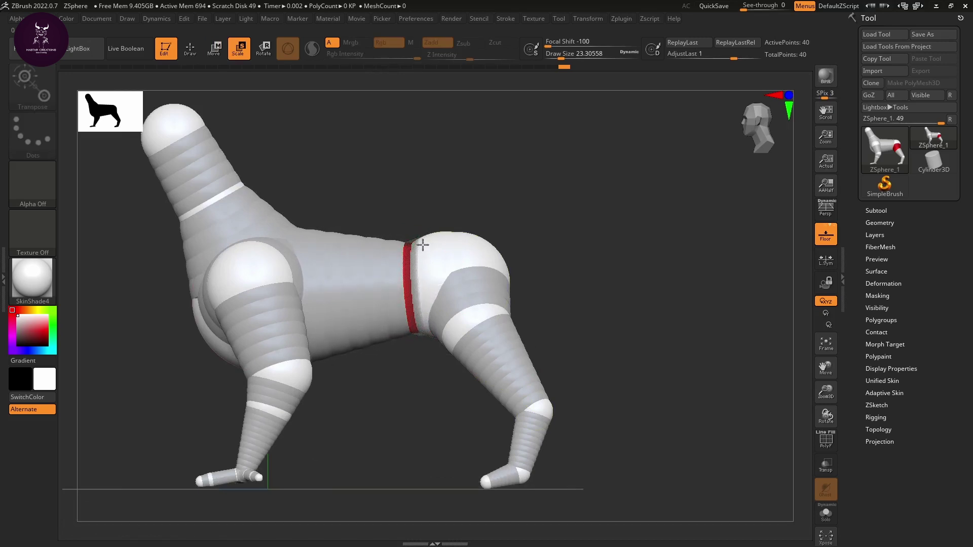
# Reposition the pelvis ZSpheres behind the waist to lower and round the rump.
pyautogui.press('w')
pyautogui.moveTo(439, 252); pyautogui.dragTo(445, 253)
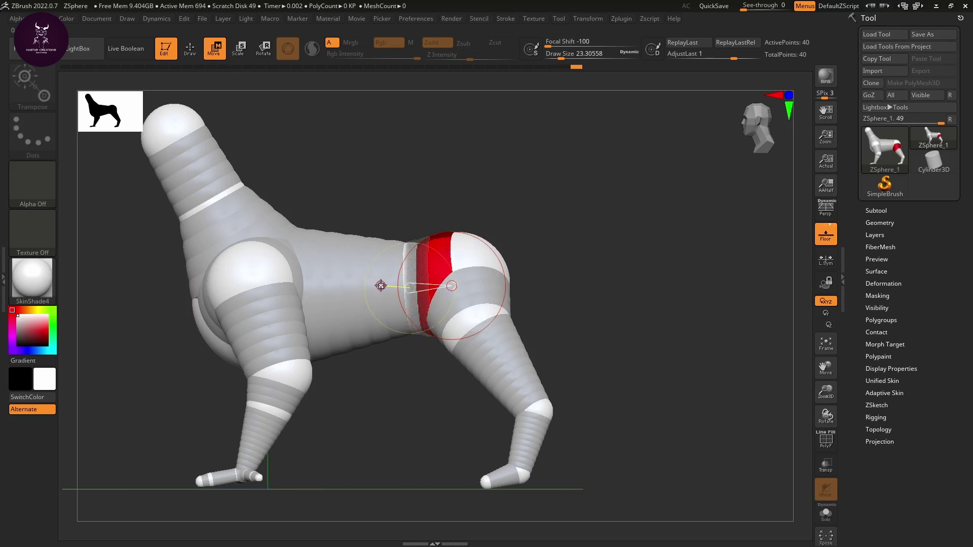
pyautogui.moveTo(544, 273); pyautogui.dragTo(553, 297)
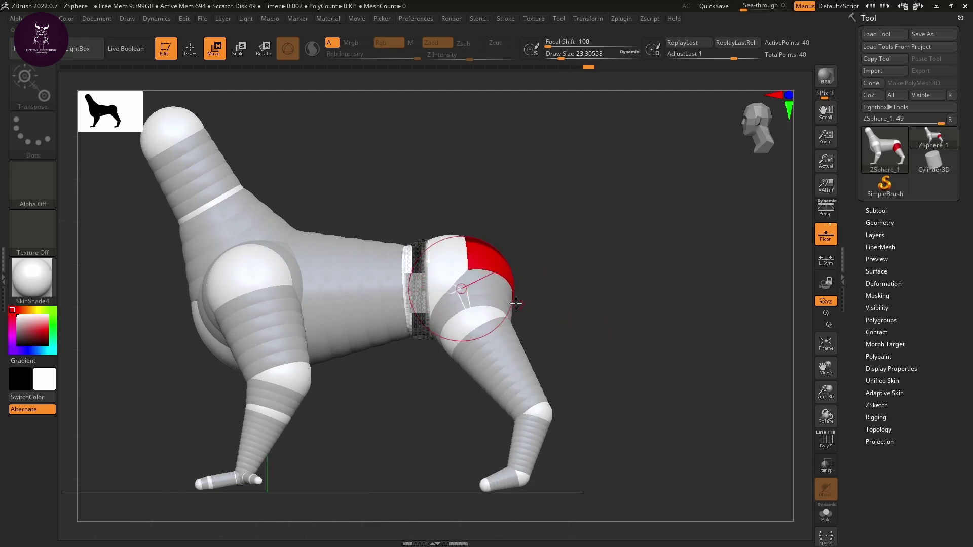
pyautogui.moveTo(516, 303); pyautogui.dragTo(542, 294)
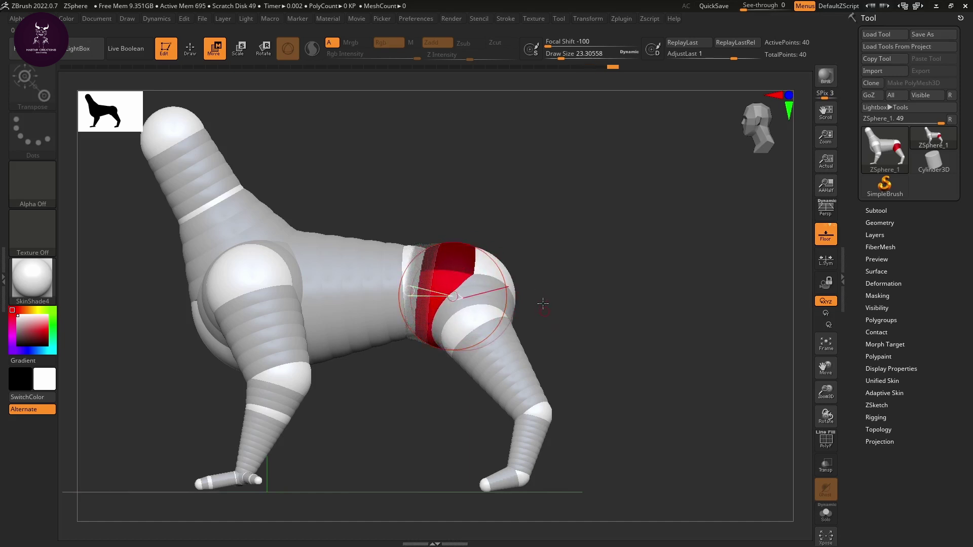
# Draw a mirrored outer toe ZSphere on each hind foot and pull it forward beside the middle toe.
pyautogui.moveTo(588, 445); pyautogui.dragTo(566, 283)
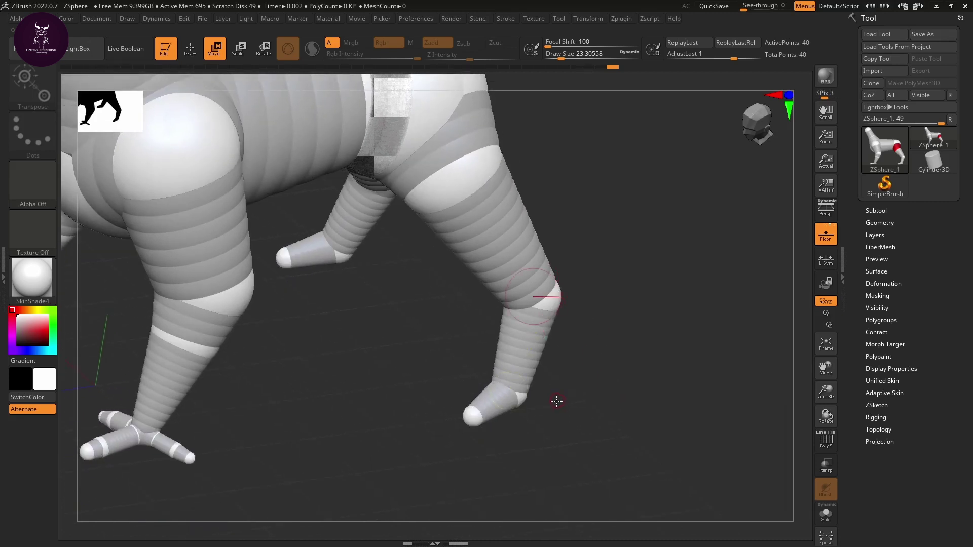
pyautogui.press('q')
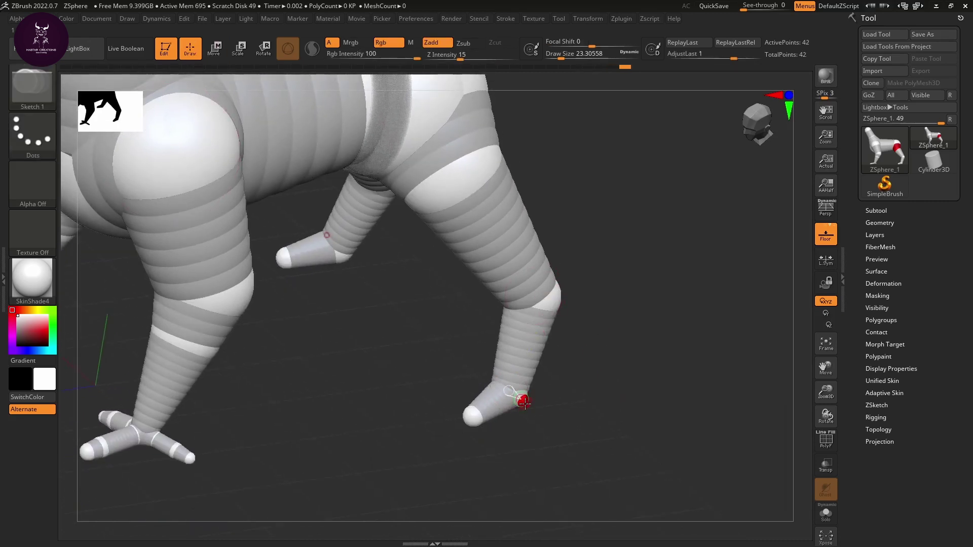
pyautogui.press('w')
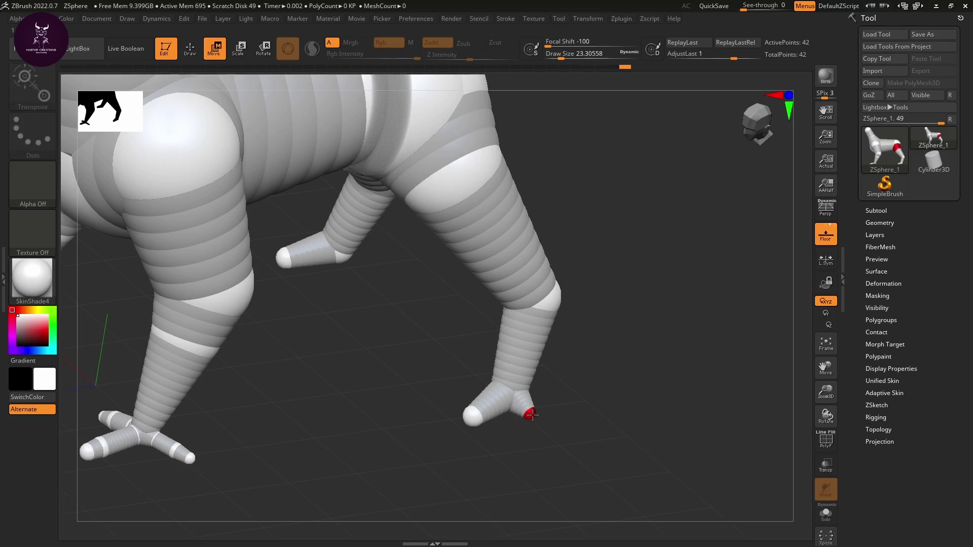
pyautogui.moveTo(526, 426); pyautogui.dragTo(491, 417)
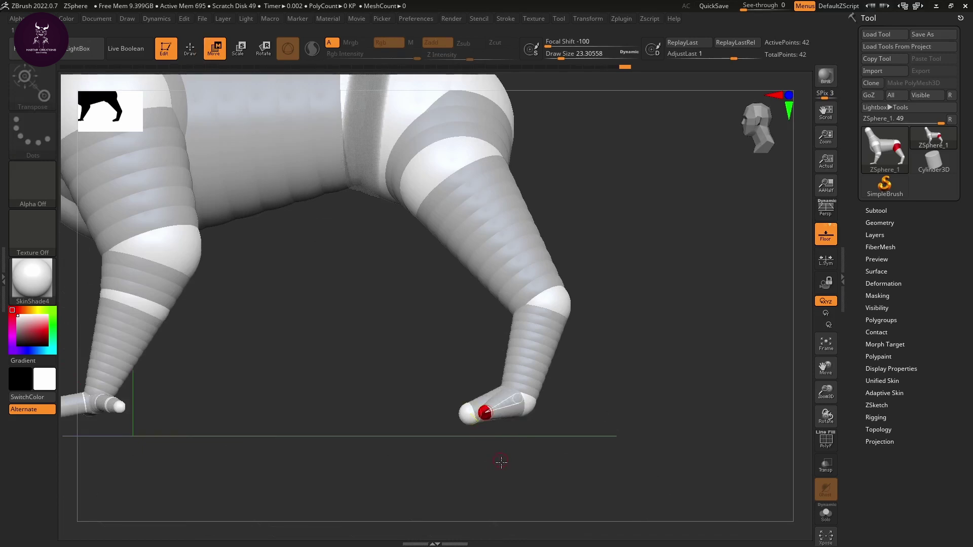
pyautogui.moveTo(499, 461); pyautogui.dragTo(527, 400)
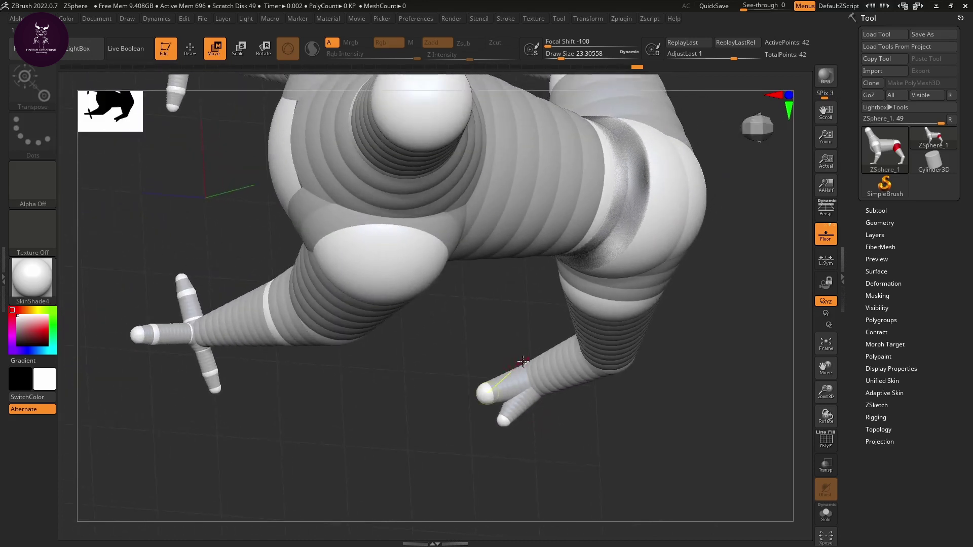
# Draw a mirrored inner toe ZSphere on each hind foot and pull it out and forward.
pyautogui.moveTo(523, 360); pyautogui.dragTo(522, 365)
pyautogui.press('q')
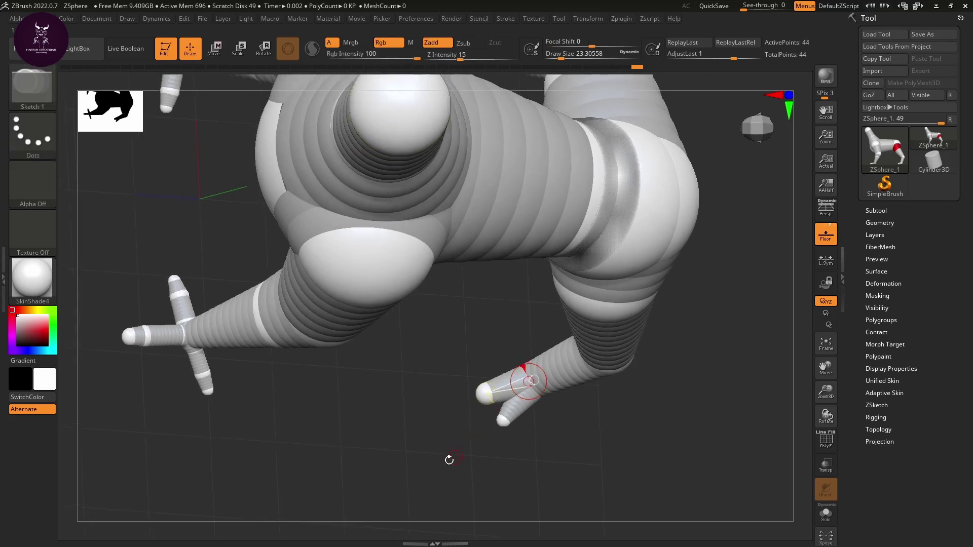
pyautogui.moveTo(448, 459); pyautogui.dragTo(482, 470)
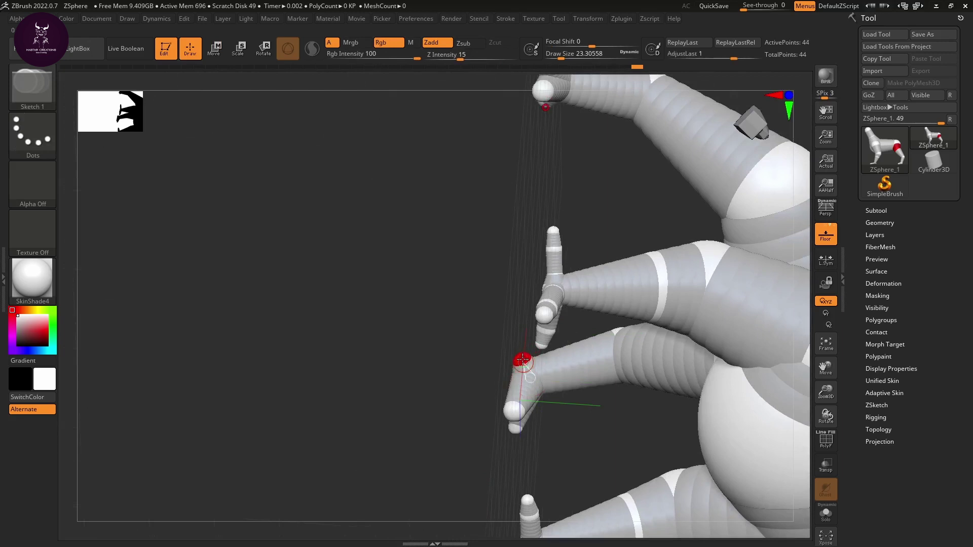
pyautogui.press('w')
pyautogui.moveTo(522, 361); pyautogui.dragTo(507, 325)
pyautogui.moveTo(479, 417); pyautogui.dragTo(440, 398)
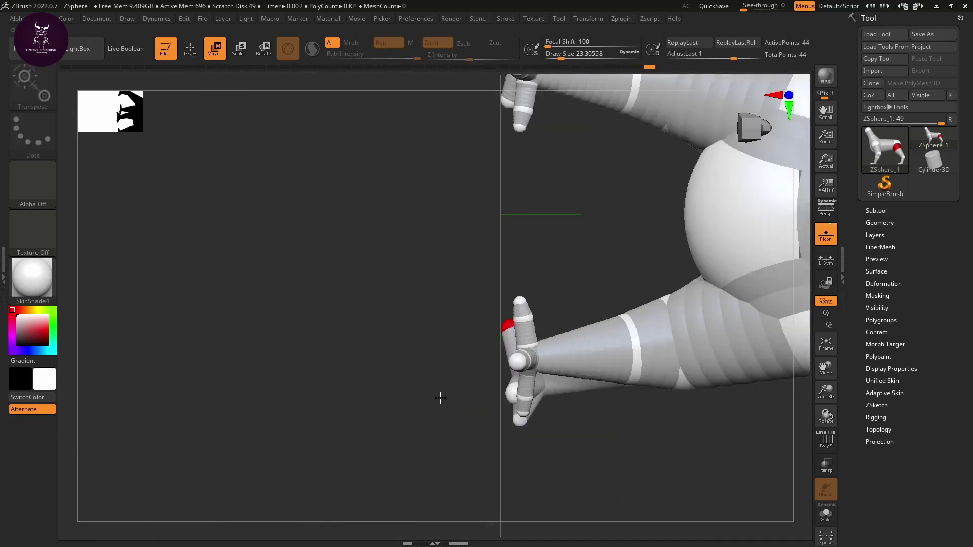
pyautogui.moveTo(478, 427); pyautogui.dragTo(532, 417)
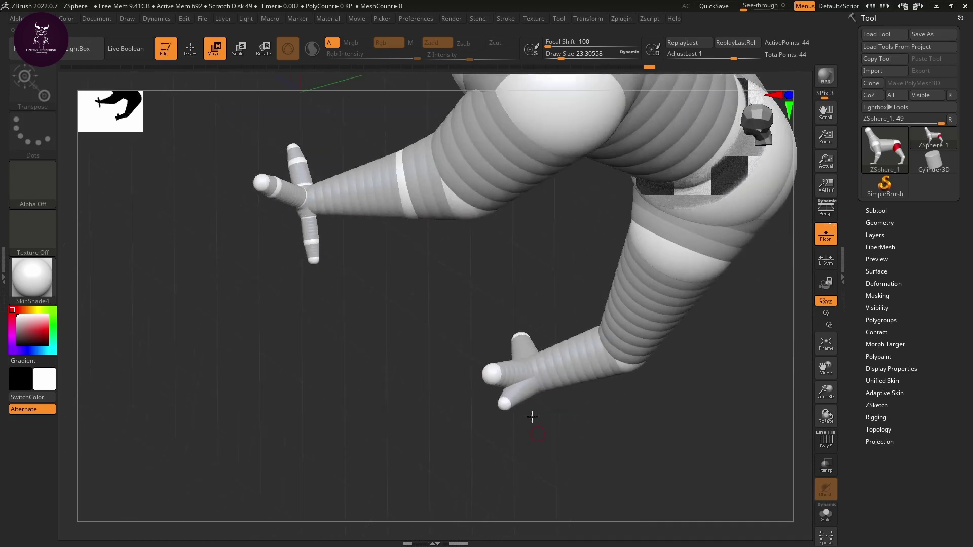
pyautogui.moveTo(516, 337); pyautogui.dragTo(480, 350)
pyautogui.keyDown('shift'); pyautogui.moveTo(494, 437); pyautogui.dragTo(502, 428); pyautogui.keyUp('shift')
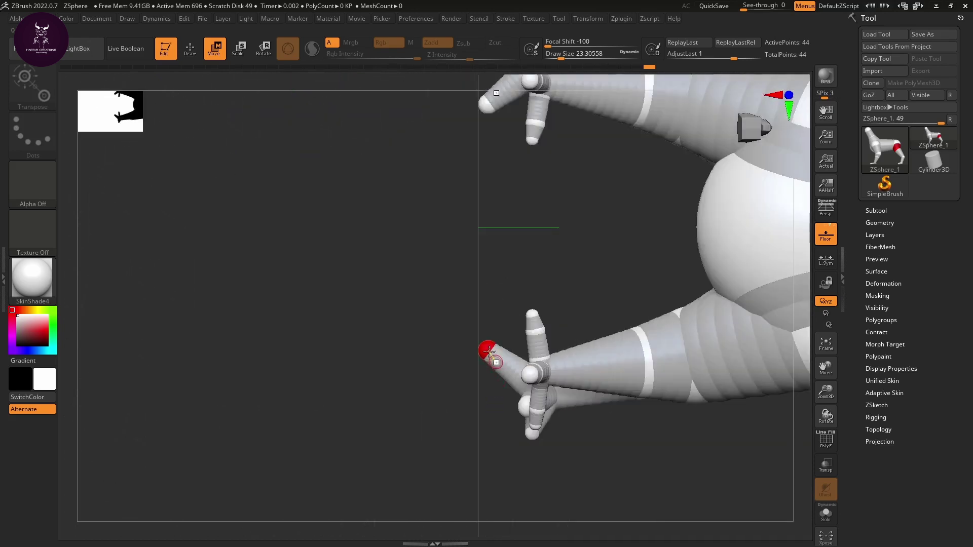
pyautogui.moveTo(483, 324); pyautogui.dragTo(561, 359)
# Refine the placement of the hind feet's toe tips so the three toes spread forward.
pyautogui.moveTo(488, 413); pyautogui.dragTo(613, 415)
pyautogui.press('f')
pyautogui.moveTo(739, 327); pyautogui.dragTo(721, 335)
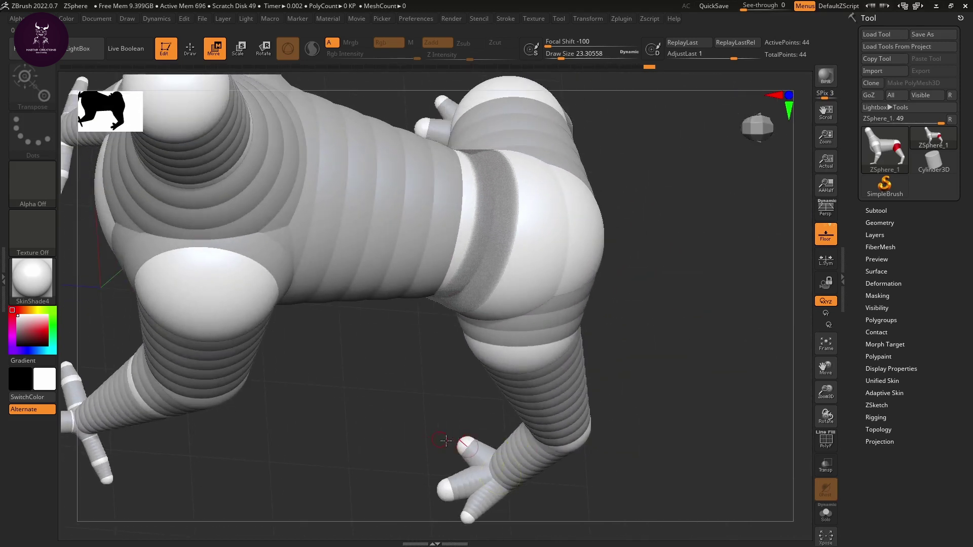
pyautogui.moveTo(445, 440)
pyautogui.mouseDown()
pyautogui.moveTo(456, 445)
pyautogui.moveTo(451, 467)
pyautogui.moveTo(437, 458)
pyautogui.moveTo(441, 430)
pyautogui.moveTo(445, 445)
pyautogui.moveTo(436, 442)
pyautogui.mouseUp()
pyautogui.moveTo(428, 488); pyautogui.dragTo(603, 325)
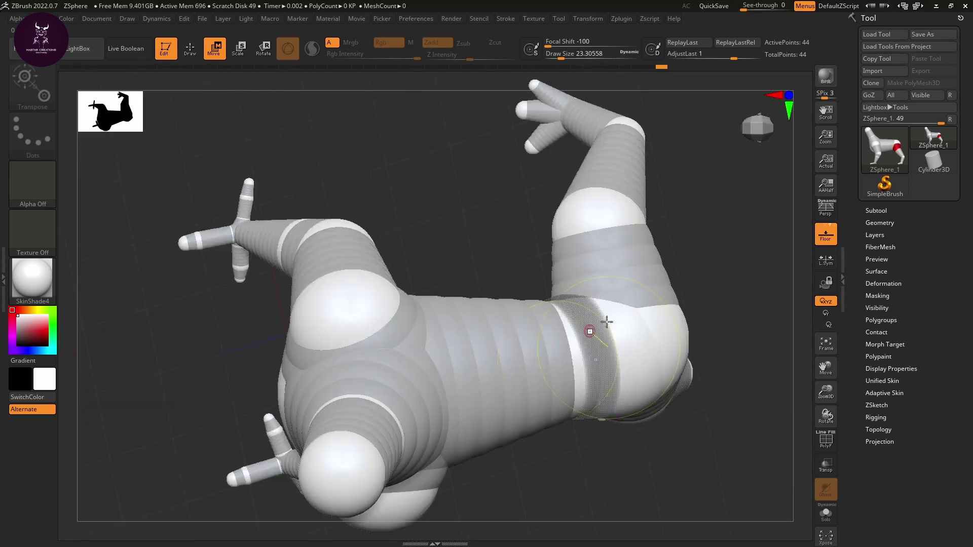
pyautogui.moveTo(699, 319); pyautogui.dragTo(676, 411)
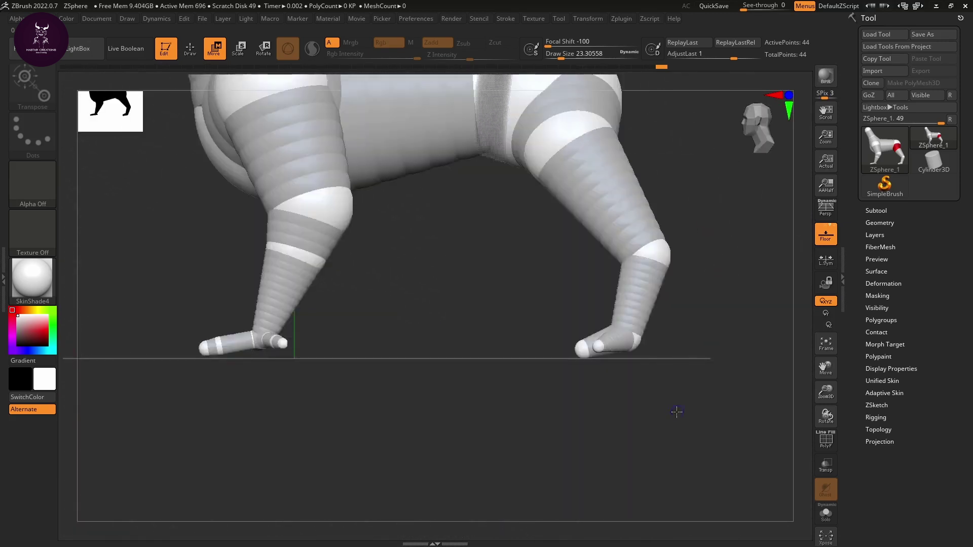
pyautogui.moveTo(645, 383); pyautogui.dragTo(647, 354)
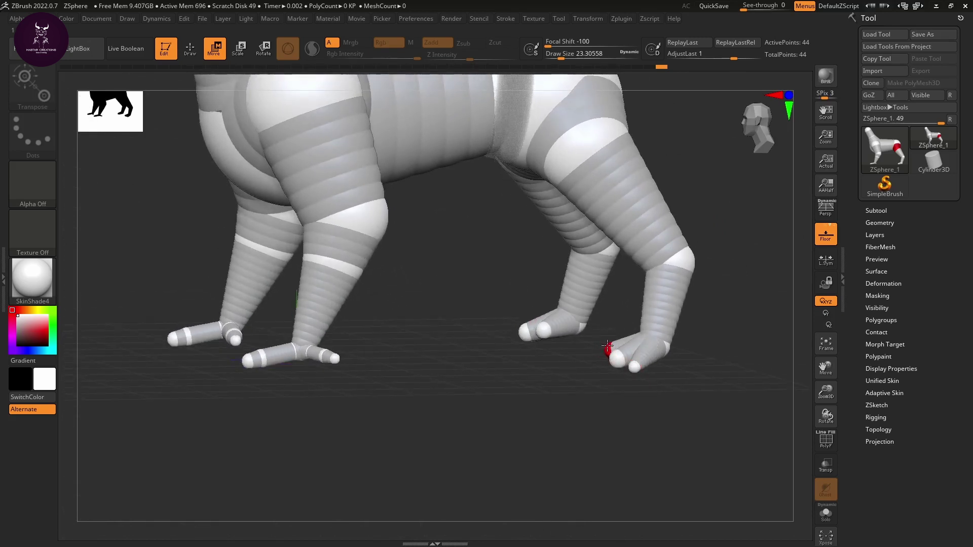
pyautogui.moveTo(634, 366); pyautogui.dragTo(686, 354)
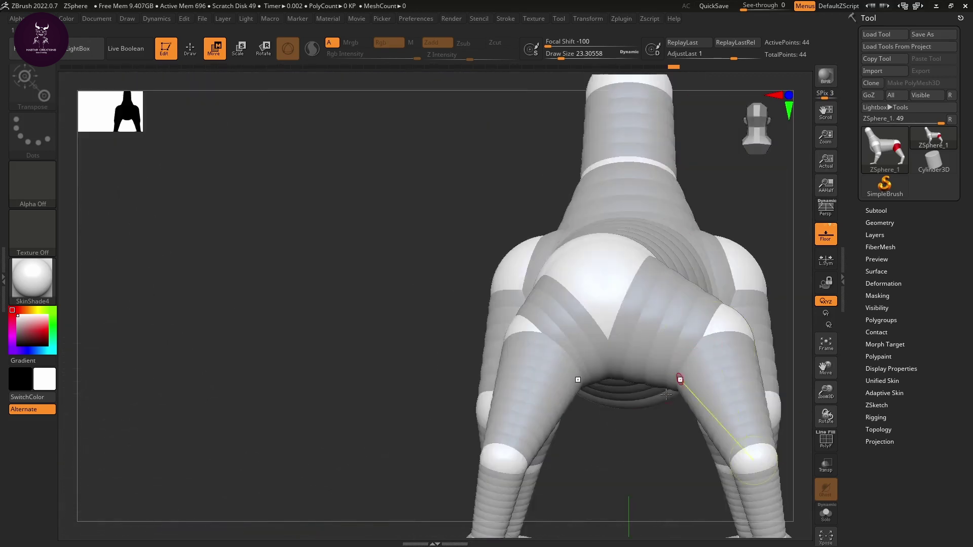
# Reposition the upper pelvis ZSphere behind the waist so it sits centrally between the hips.
pyautogui.moveTo(666, 394); pyautogui.dragTo(626, 319)
pyautogui.click(633, 281)
pyautogui.moveTo(621, 284); pyautogui.dragTo(637, 298)
pyautogui.moveTo(628, 458); pyautogui.dragTo(641, 354)
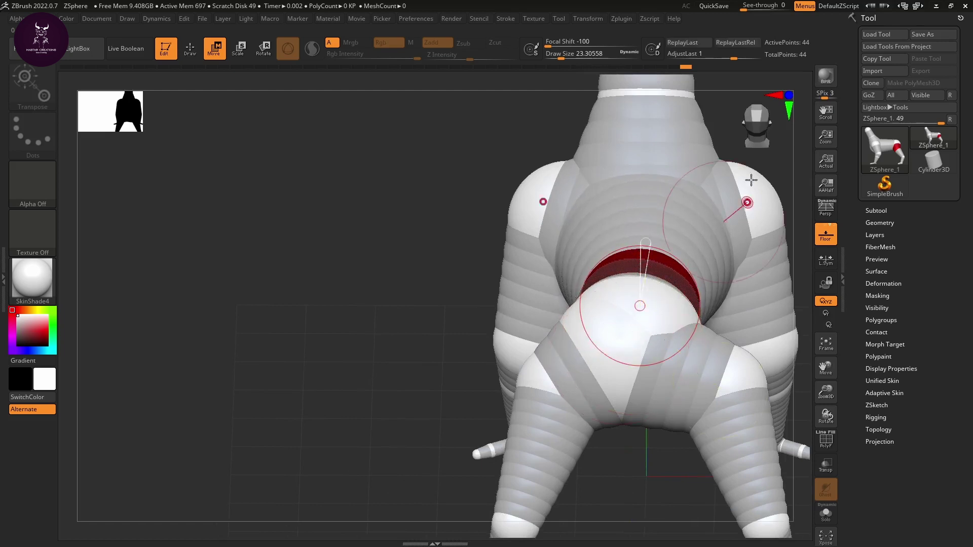
pyautogui.keyDown('alt'); pyautogui.moveTo(402, 288); pyautogui.dragTo(243, 253); pyautogui.keyUp('alt')
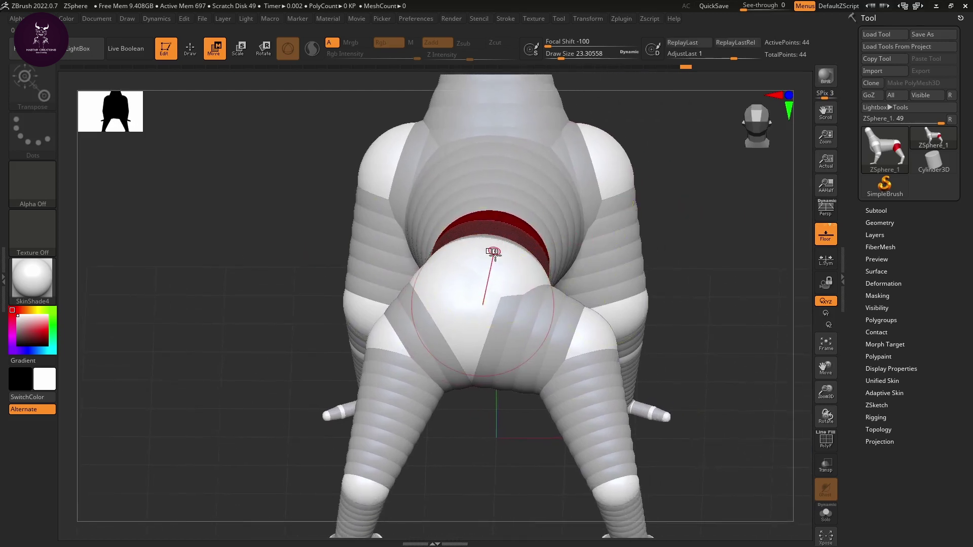
pyautogui.moveTo(497, 262); pyautogui.dragTo(512, 272)
# Centre the rear pelvis ZSphere between the two hind legs and adjust its depth at the back of the rump.
pyautogui.moveTo(555, 349); pyautogui.dragTo(595, 308)
pyautogui.click(487, 345)
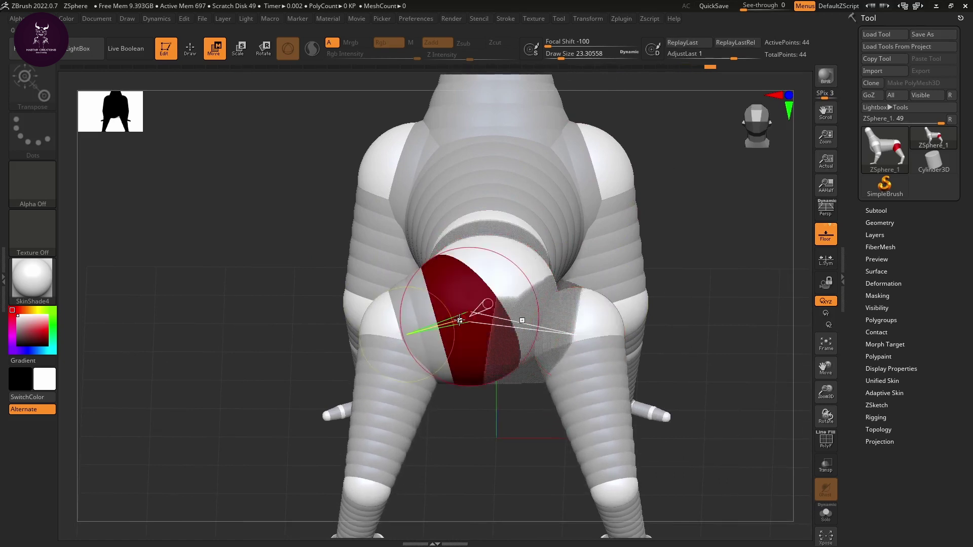
pyautogui.moveTo(494, 341); pyautogui.dragTo(489, 339)
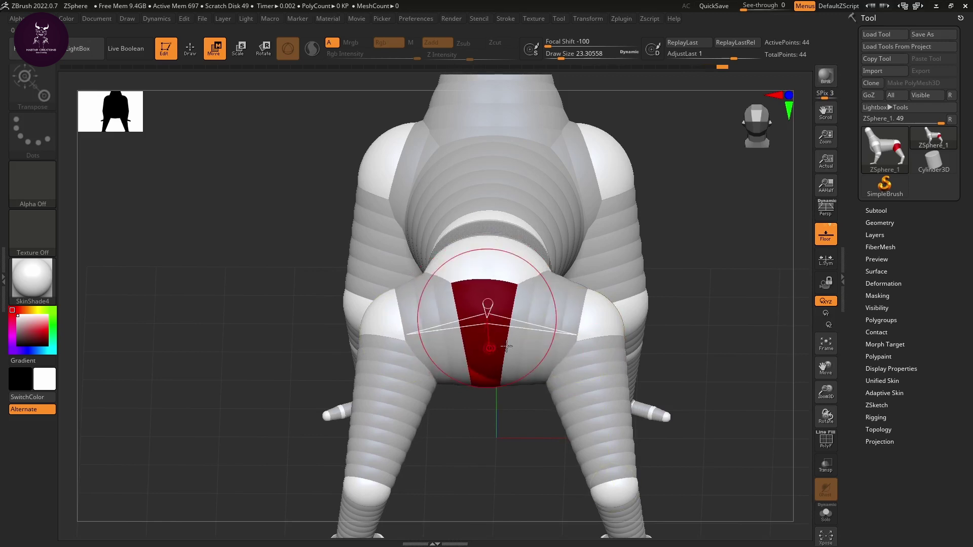
pyautogui.moveTo(678, 334)
pyautogui.mouseDown()
pyautogui.moveTo(689, 269)
pyautogui.moveTo(674, 332)
pyautogui.mouseUp()
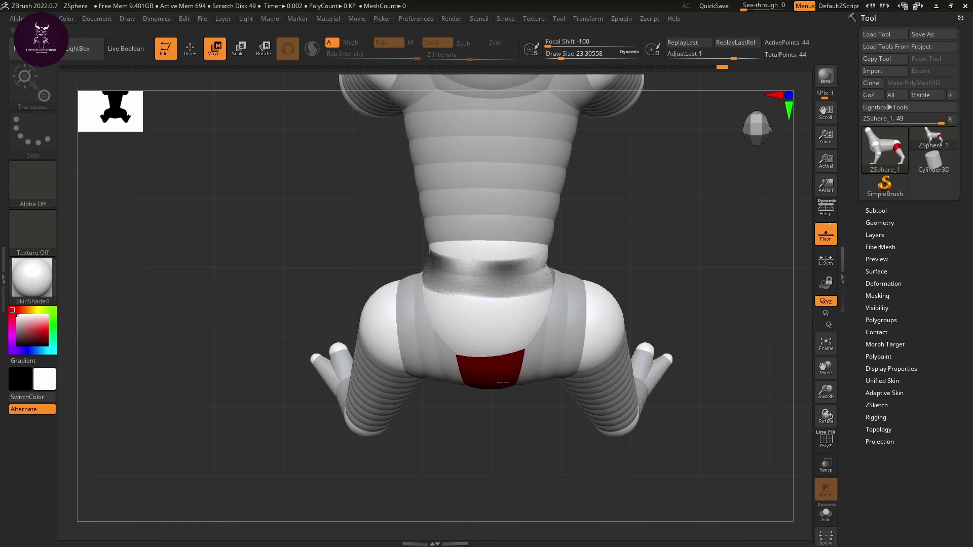
pyautogui.moveTo(503, 382); pyautogui.dragTo(503, 318)
# Draw a small ZSphere on the centre of the rump as the tail base and pull it out slightly.
pyautogui.moveTo(515, 253); pyautogui.dragTo(589, 294)
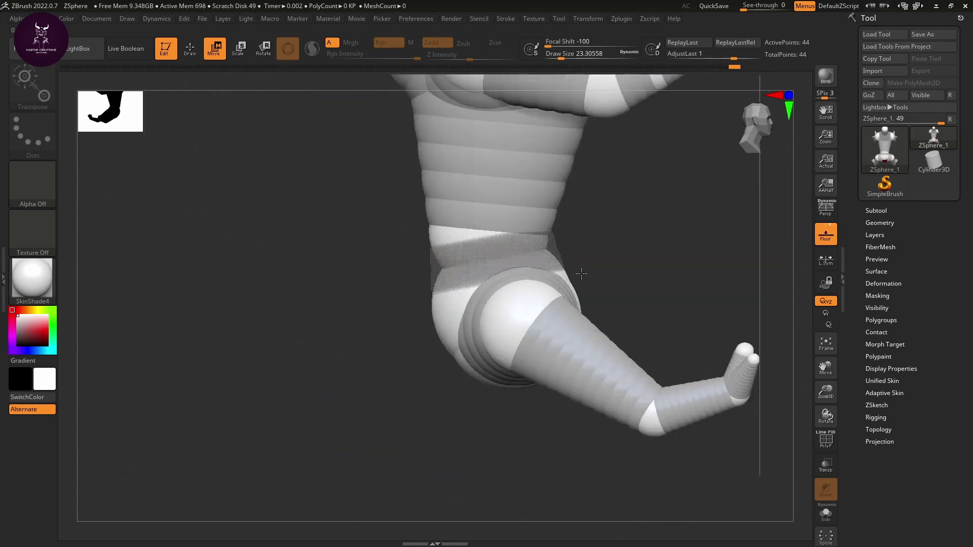
pyautogui.moveTo(655, 301); pyautogui.dragTo(633, 355)
pyautogui.moveTo(651, 469); pyautogui.dragTo(673, 246)
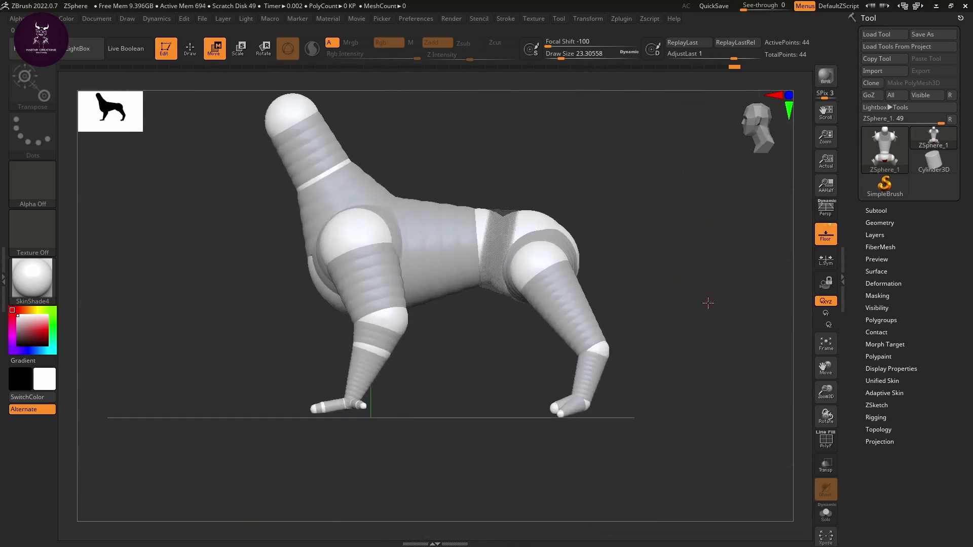
pyautogui.moveTo(706, 336)
pyautogui.mouseDown()
pyautogui.moveTo(690, 337)
pyautogui.moveTo(683, 317)
pyautogui.moveTo(622, 310)
pyautogui.mouseUp()
pyautogui.press('q')
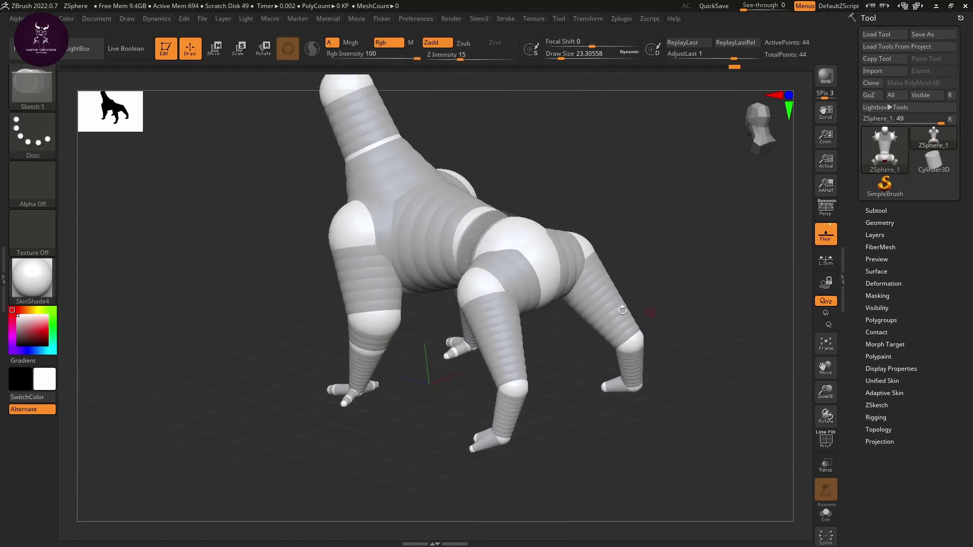
pyautogui.click(551, 264)
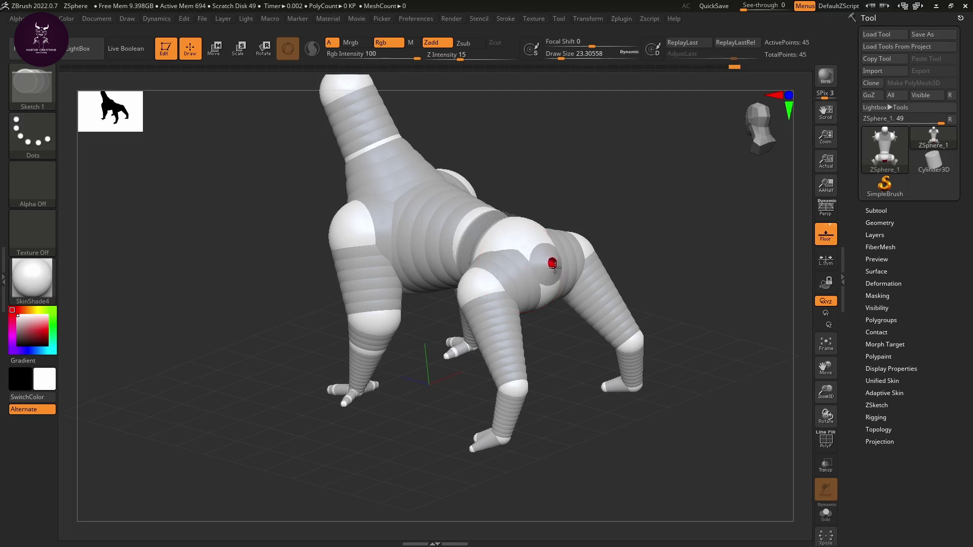
pyautogui.press('w')
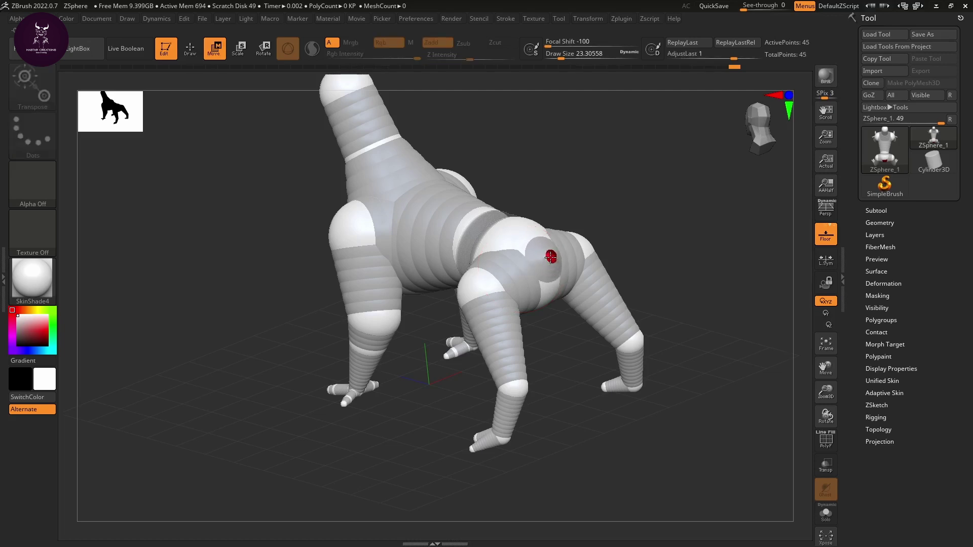
pyautogui.keyDown('shift'); pyautogui.moveTo(548, 254); pyautogui.dragTo(563, 264, button='right'); pyautogui.keyUp('shift')
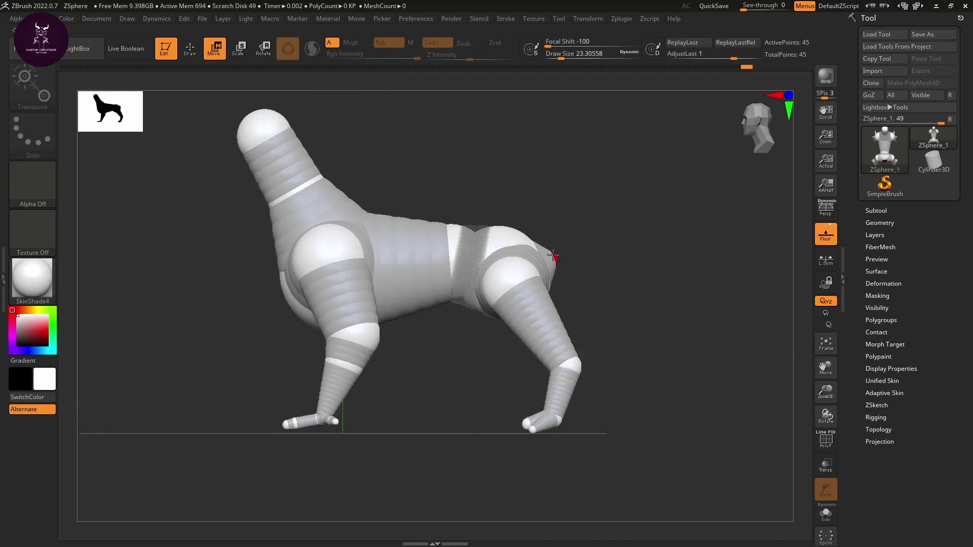
# Draw a tail ZSphere on the tail base and pull it down and forward under the body, near the ground.
pyautogui.press('q')
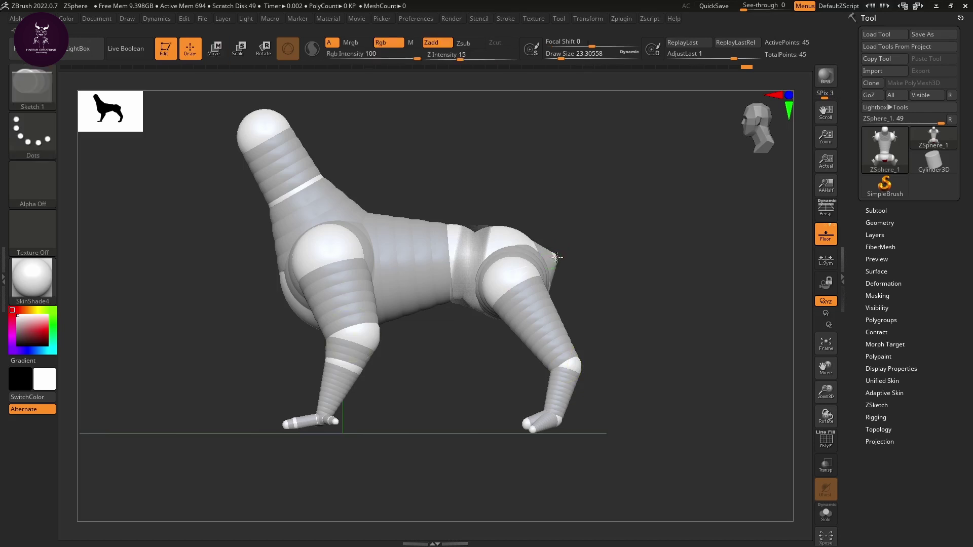
pyautogui.click(556, 257)
pyautogui.press('w')
pyautogui.moveTo(557, 258); pyautogui.dragTo(611, 309)
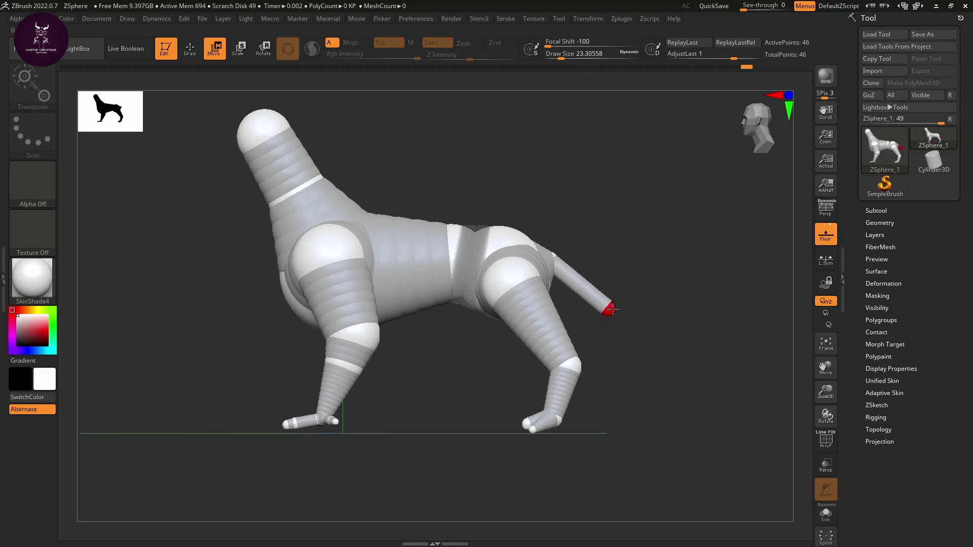
pyautogui.moveTo(611, 309)
pyautogui.mouseDown()
pyautogui.moveTo(495, 423)
pyautogui.moveTo(446, 438)
pyautogui.moveTo(458, 443)
pyautogui.moveTo(499, 403)
pyautogui.mouseUp()
# Insert a ZSphere midway along the tail and pull it up and back behind the hind legs.
pyautogui.keyDown('alt'); pyautogui.moveTo(665, 379); pyautogui.dragTo(644, 386); pyautogui.keyUp('alt')
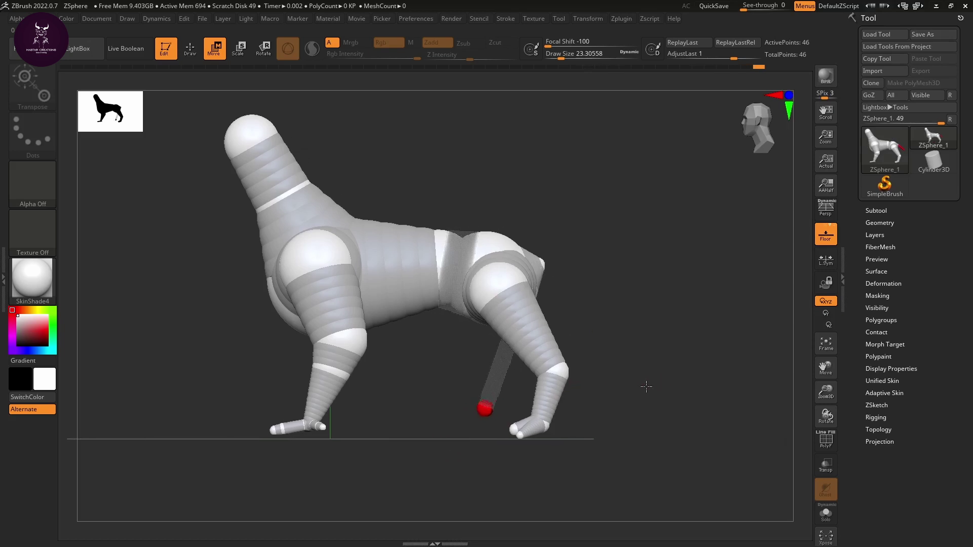
pyautogui.press('q')
pyautogui.click(500, 363)
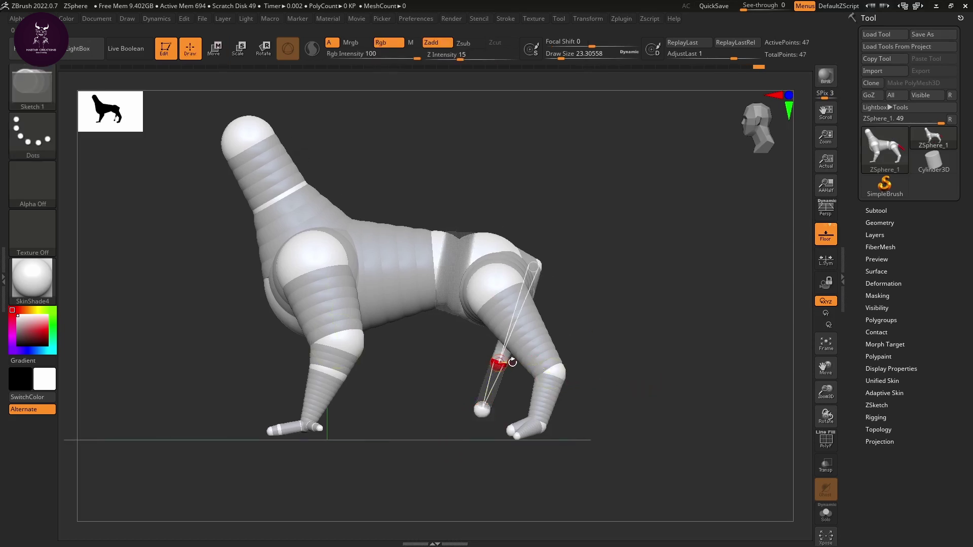
pyautogui.press('w')
pyautogui.moveTo(501, 363)
pyautogui.mouseDown()
pyautogui.moveTo(577, 342)
pyautogui.moveTo(596, 325)
pyautogui.moveTo(594, 293)
pyautogui.mouseUp()
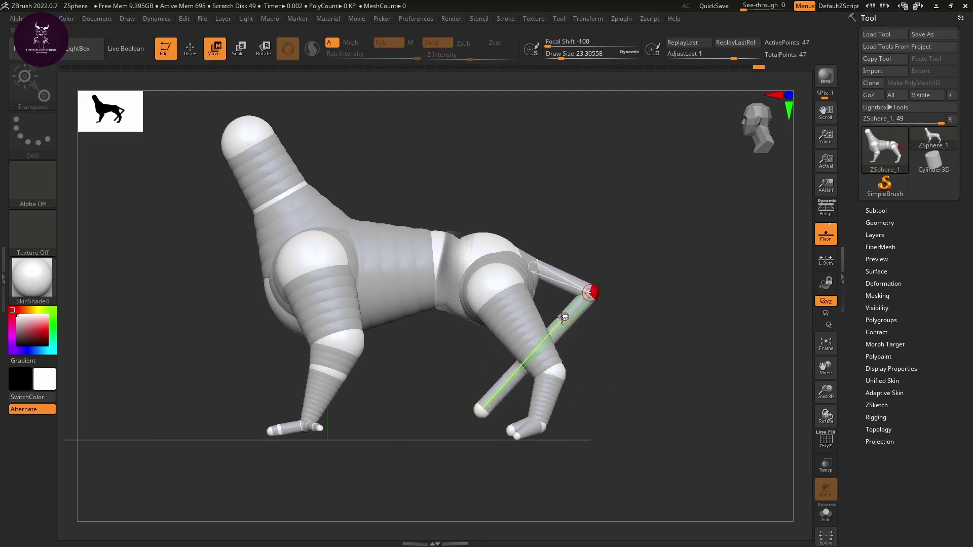
# Insert another tail joint below the first bend, pull it down behind the hocks, and fine-tune both bends.
pyautogui.press('q')
pyautogui.click(552, 337)
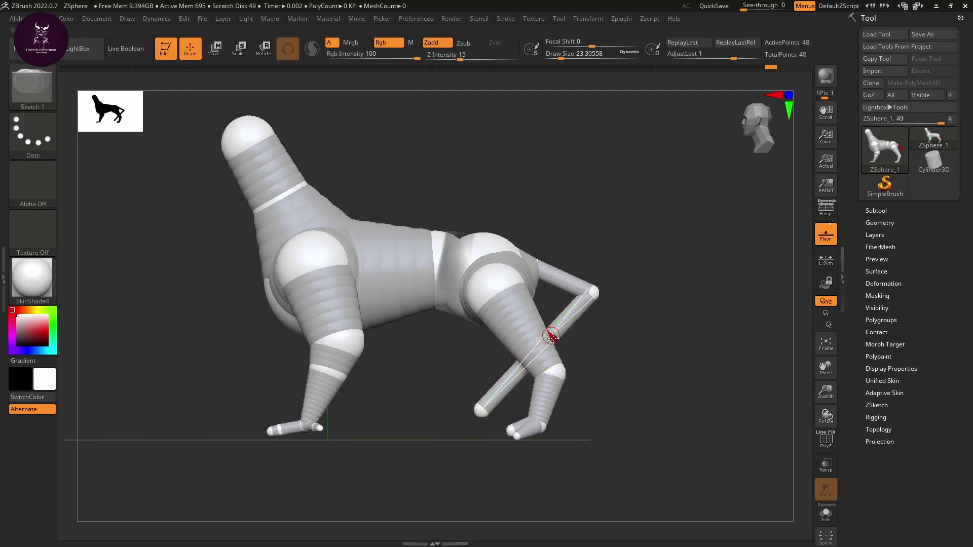
pyautogui.press('w')
pyautogui.moveTo(552, 337); pyautogui.dragTo(588, 378)
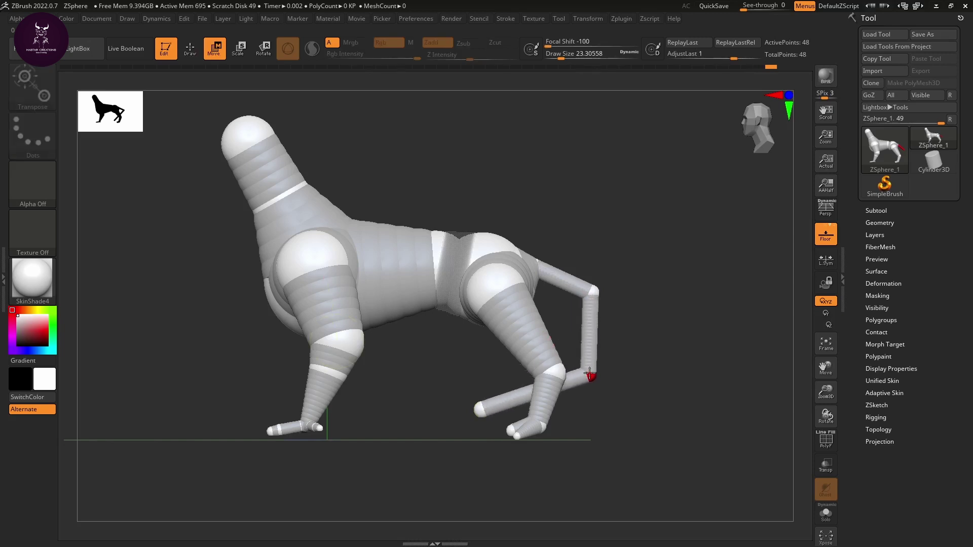
pyautogui.moveTo(591, 293); pyautogui.dragTo(582, 300)
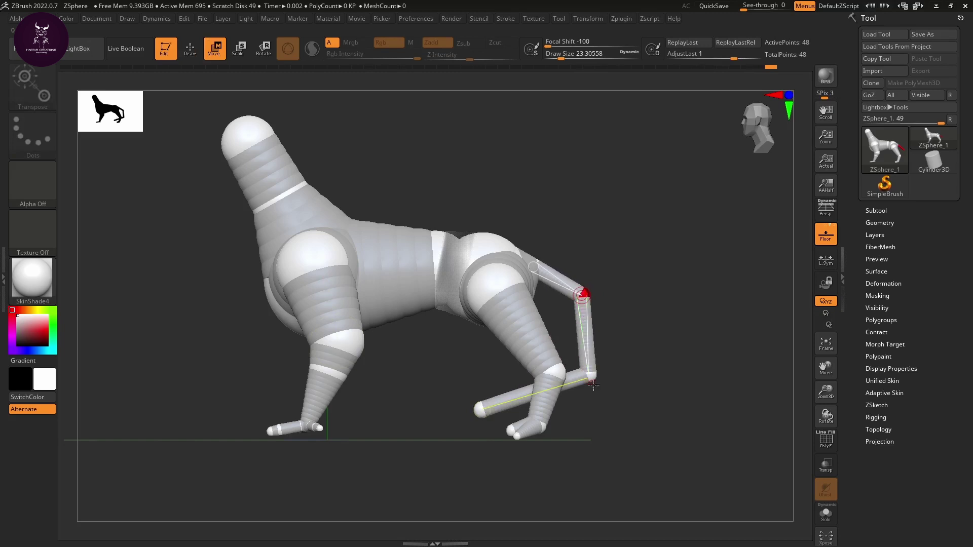
pyautogui.moveTo(594, 374); pyautogui.dragTo(593, 367)
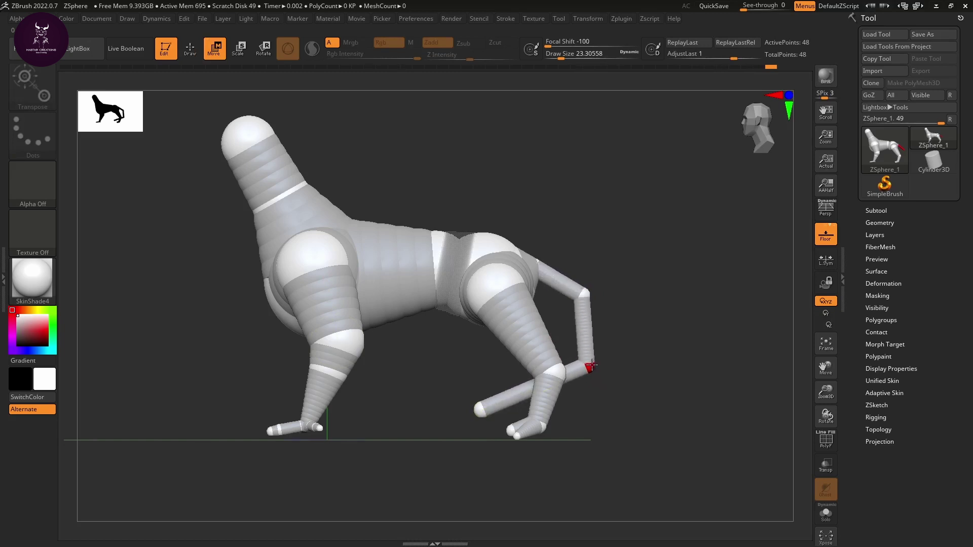
# Extend the tail tip forward along the ground, insert a joint just before it, and lower that joint.
pyautogui.moveTo(477, 408)
pyautogui.mouseDown()
pyautogui.moveTo(440, 405)
pyautogui.moveTo(430, 376)
pyautogui.moveTo(440, 385)
pyautogui.moveTo(405, 387)
pyautogui.moveTo(435, 384)
pyautogui.moveTo(410, 442)
pyautogui.moveTo(426, 434)
pyautogui.mouseUp()
pyautogui.press('q')
pyautogui.press('w')
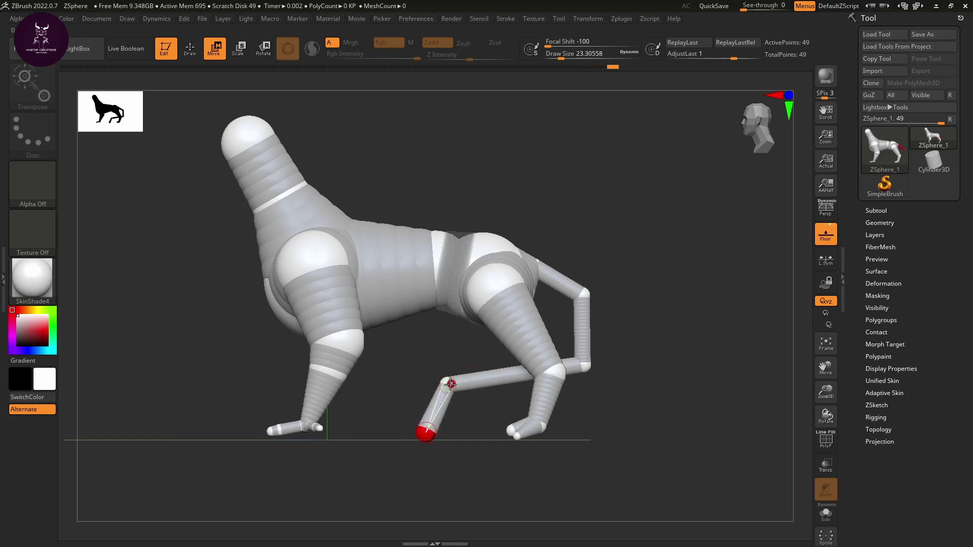
pyautogui.moveTo(450, 384)
pyautogui.mouseDown()
pyautogui.moveTo(459, 382)
pyautogui.moveTo(446, 399)
pyautogui.mouseUp()
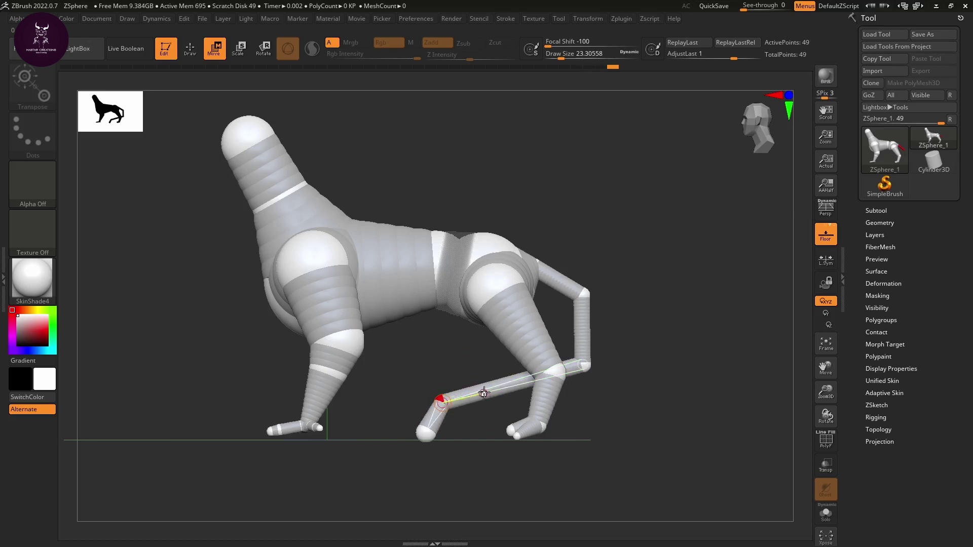
# Insert two joints along the tail's lower stretch, lowering the rear one and raising the front one into a wave.
pyautogui.press('q')
pyautogui.click(513, 384)
pyautogui.press('w')
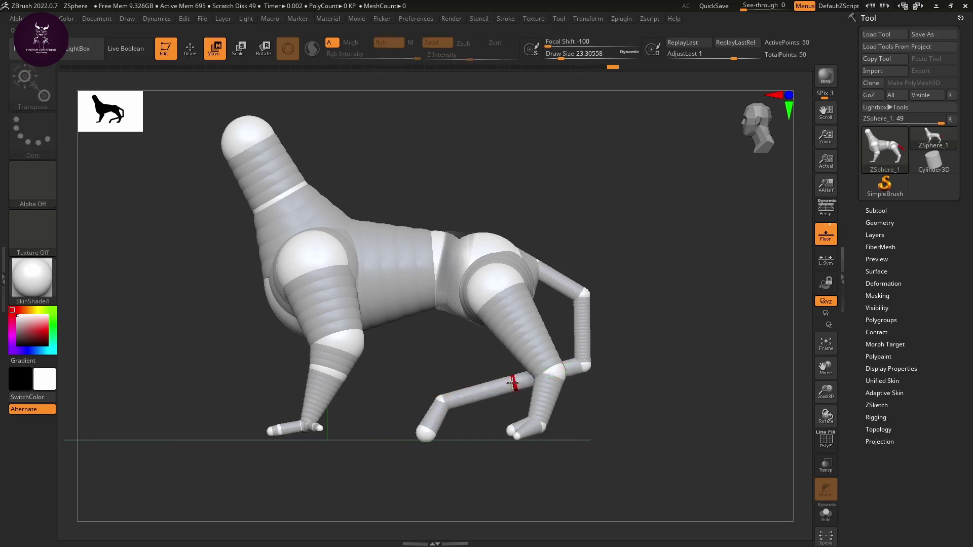
pyautogui.moveTo(512, 384); pyautogui.dragTo(523, 390)
pyautogui.press('q')
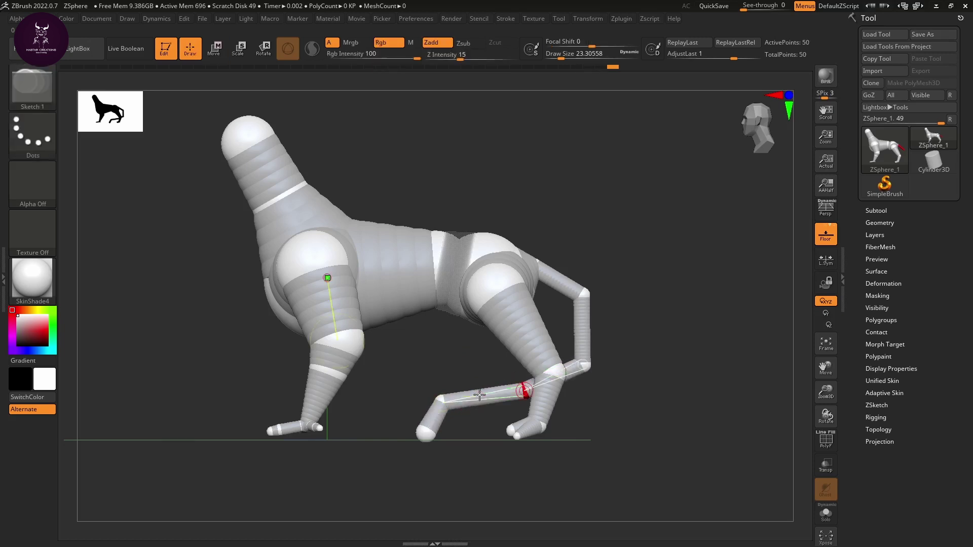
pyautogui.click(479, 394)
pyautogui.press('w')
pyautogui.moveTo(479, 395); pyautogui.dragTo(479, 383)
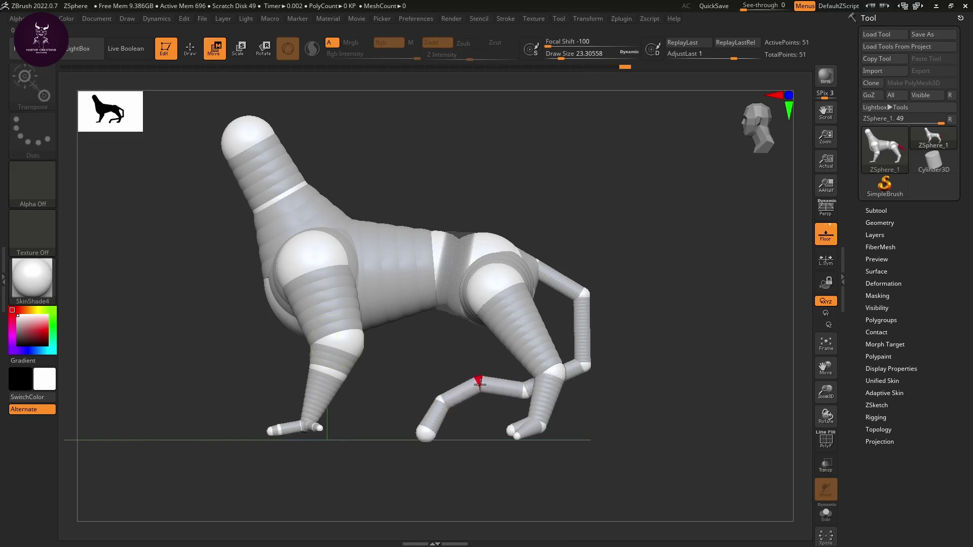
# Insert a joint just before the tail tip and pull the end down to curl toward the ground.
pyautogui.press('q')
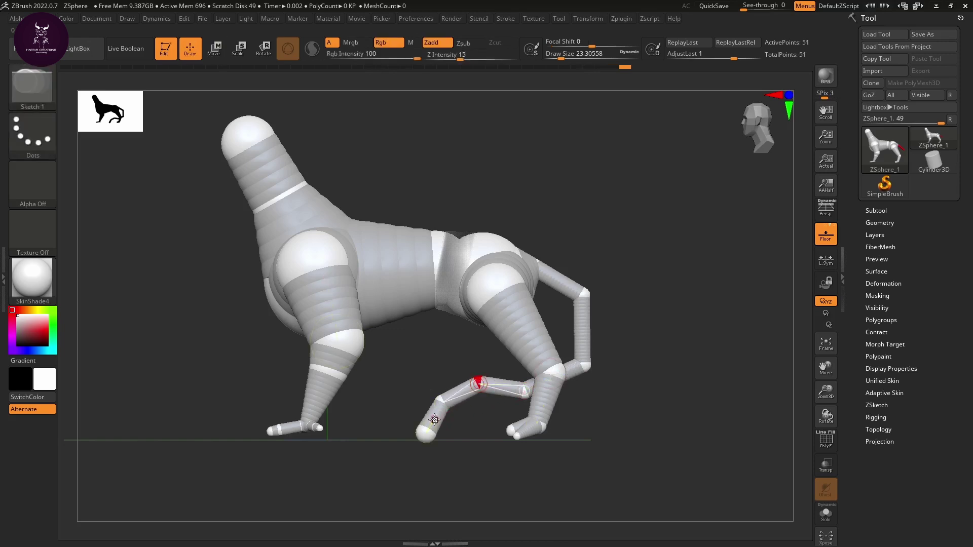
pyautogui.click(439, 417)
pyautogui.keyDown('alt'); pyautogui.click(439, 417); pyautogui.keyUp('alt')
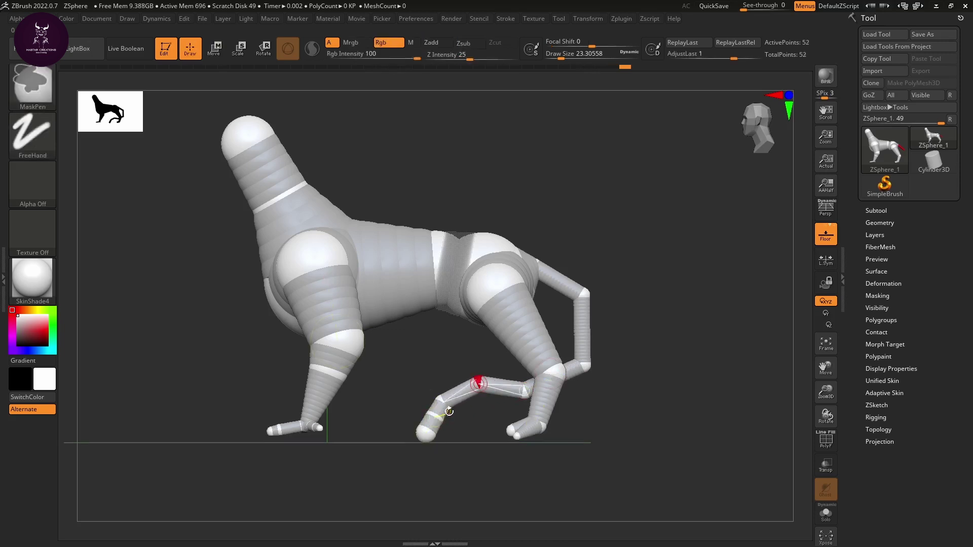
pyautogui.press('w')
pyautogui.moveTo(439, 415)
pyautogui.mouseDown()
pyautogui.moveTo(428, 415)
pyautogui.moveTo(421, 438)
pyautogui.mouseUp()
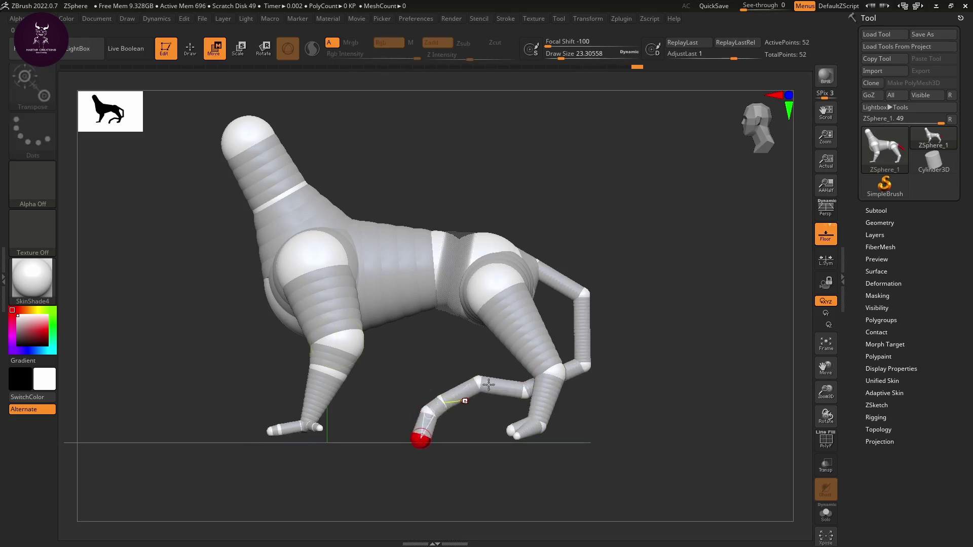
# Insert one joint in each of the two upper tail segments and pull them outward to round the arc.
pyautogui.press('q')
pyautogui.click(581, 332)
pyautogui.press('w')
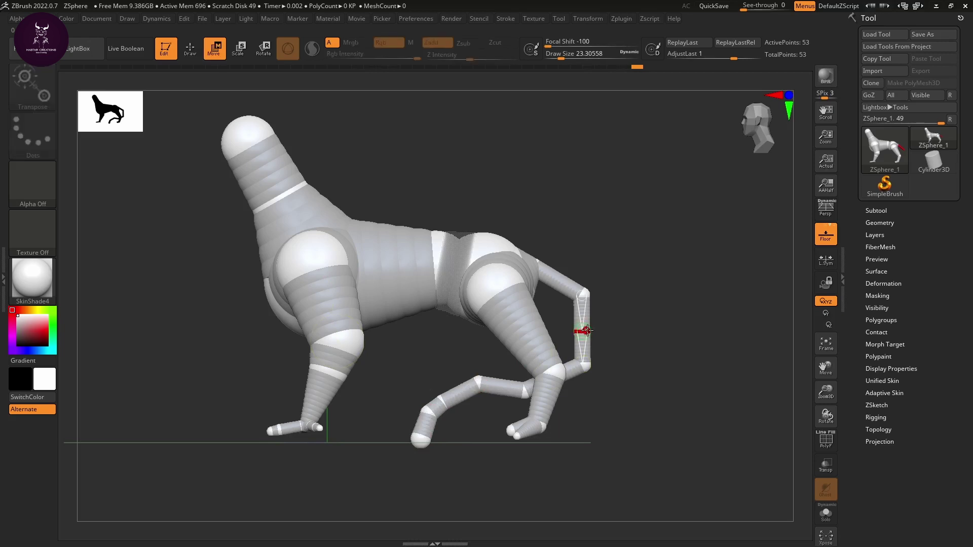
pyautogui.moveTo(585, 332); pyautogui.dragTo(597, 325)
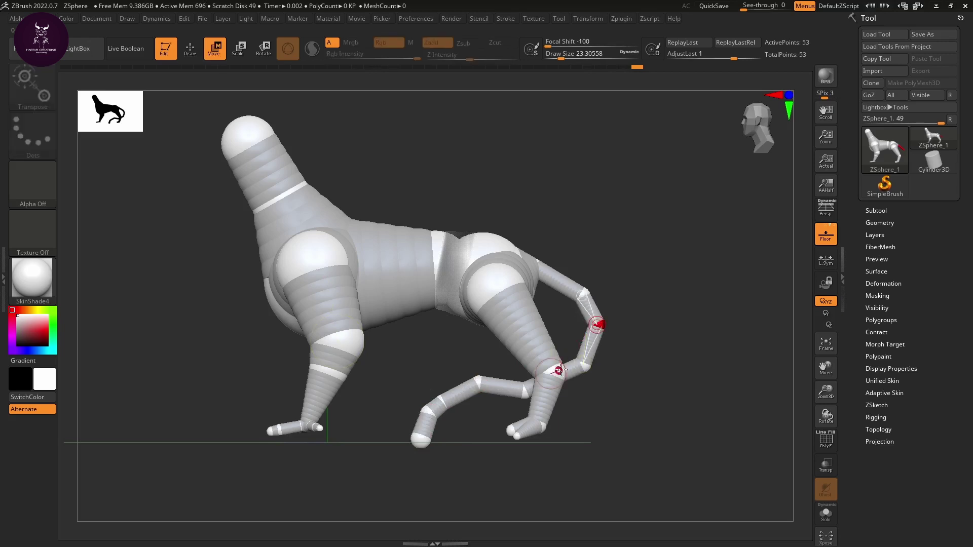
pyautogui.press('q')
pyautogui.click(557, 280)
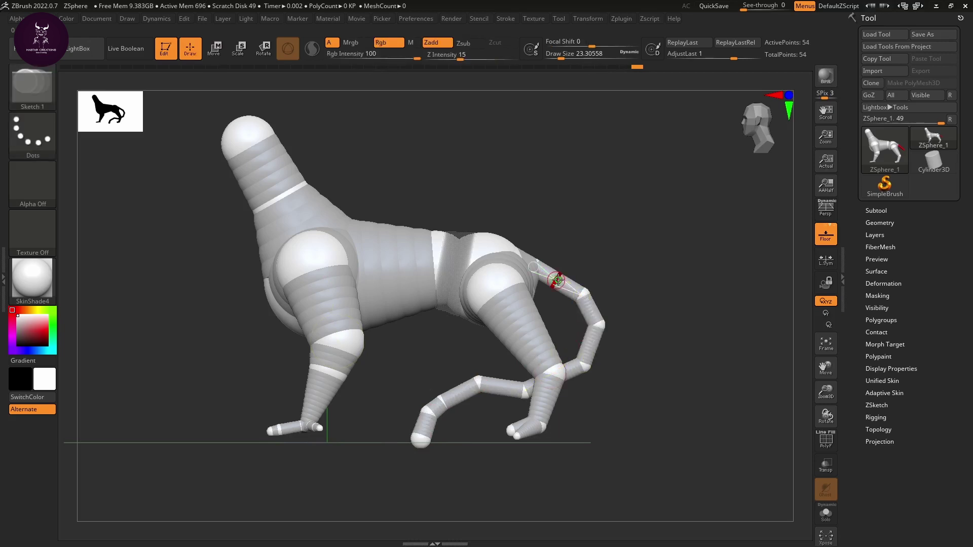
pyautogui.press('w')
pyautogui.moveTo(555, 280); pyautogui.dragTo(560, 270)
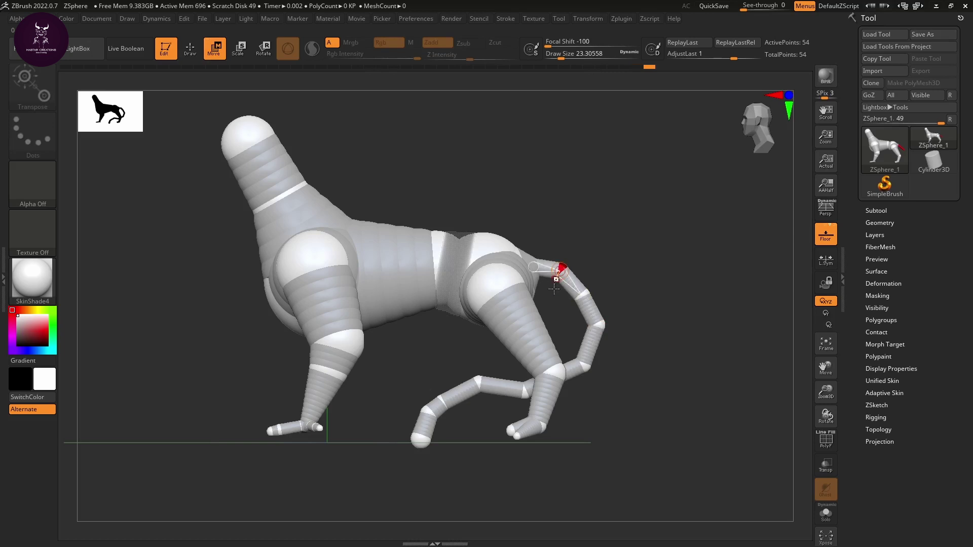
# Insert a joint in the tail segment between the hind legs and lower it to smooth the bottom bend.
pyautogui.press('q')
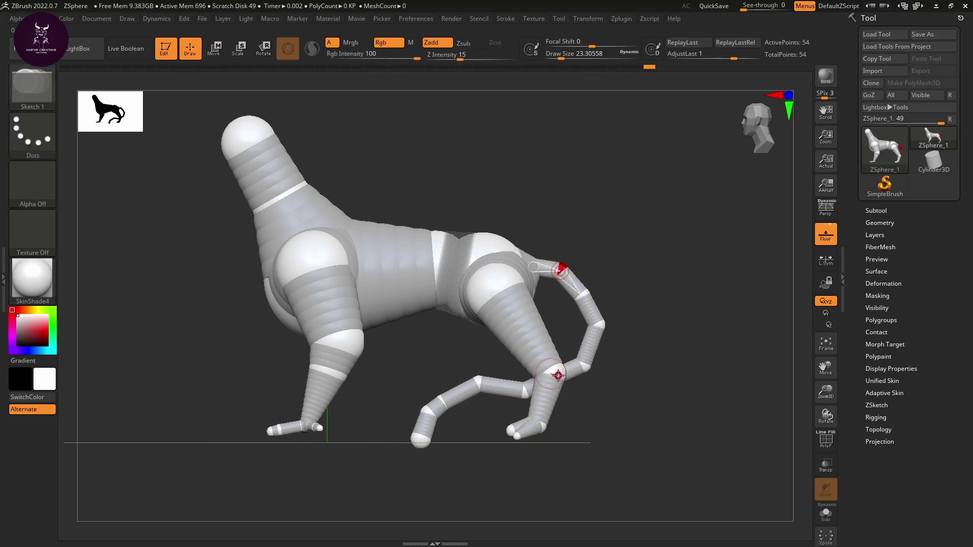
pyautogui.moveTo(608, 412); pyautogui.dragTo(590, 407)
pyautogui.click(553, 377)
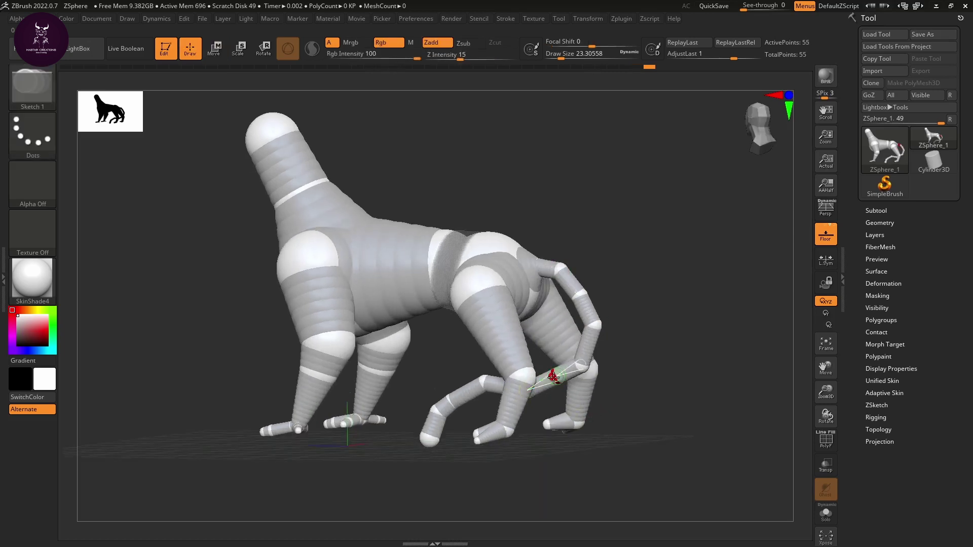
pyautogui.press('w')
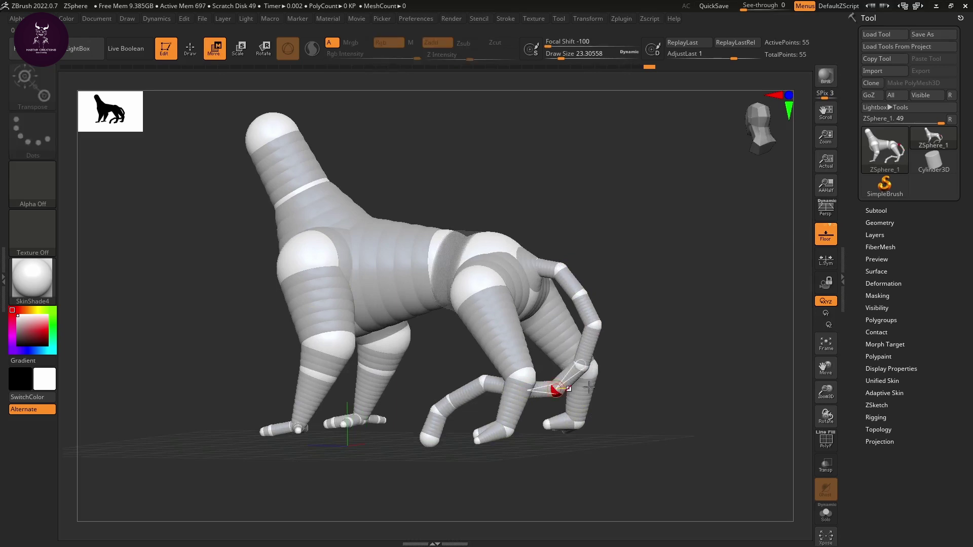
# Preview the creature's adaptive skin and examine its body, legs and tail from the side.
pyautogui.moveTo(608, 392)
pyautogui.mouseDown()
pyautogui.moveTo(686, 393)
pyautogui.moveTo(671, 468)
pyautogui.moveTo(645, 473)
pyautogui.moveTo(630, 425)
pyautogui.mouseUp()
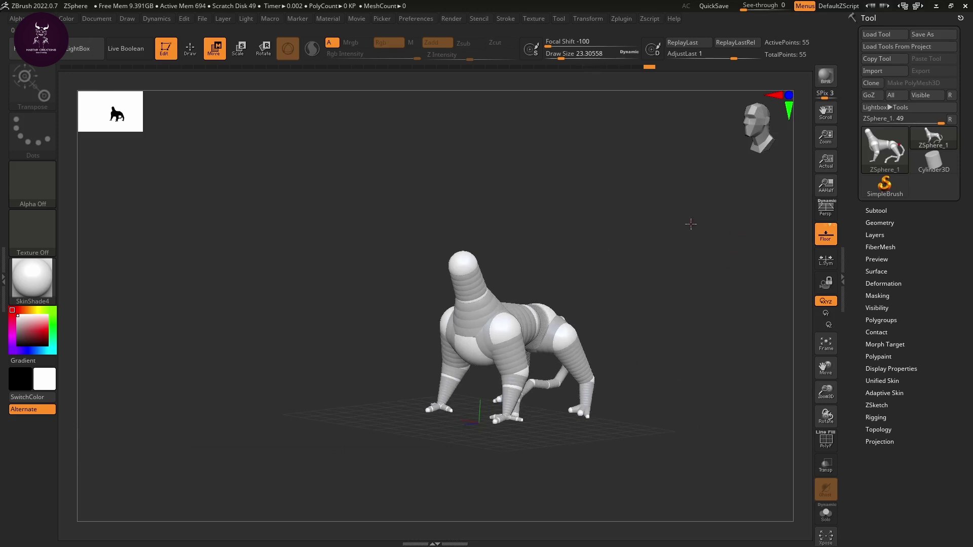
pyautogui.click(882, 393)
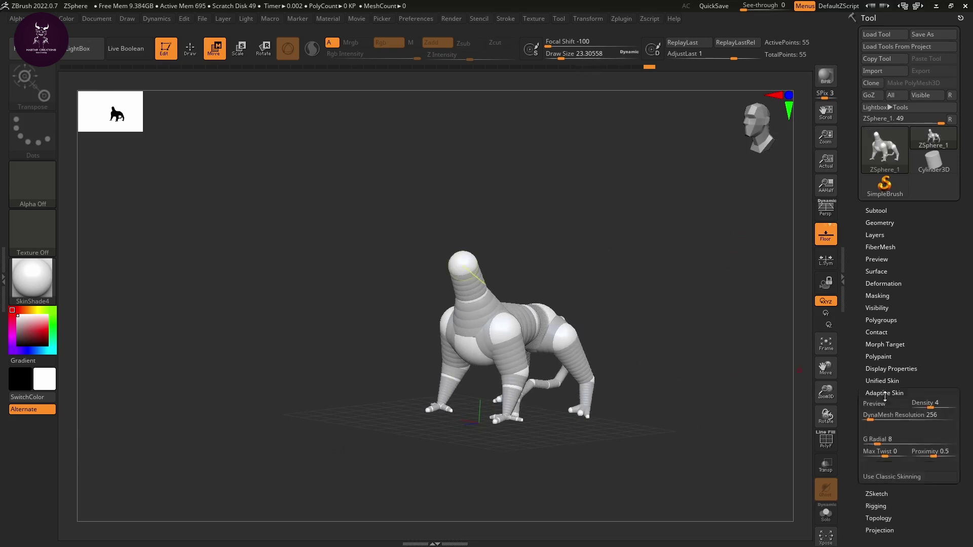
pyautogui.click(885, 399)
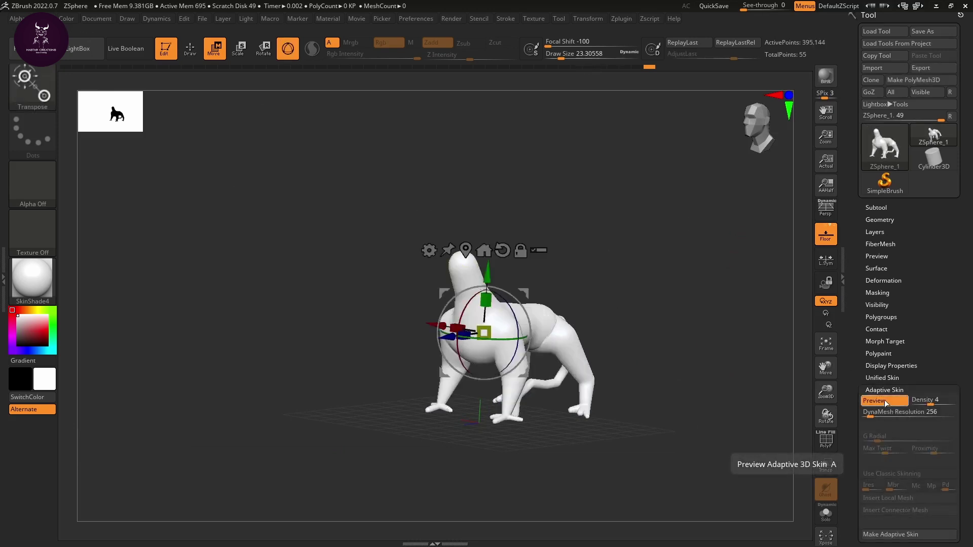
pyautogui.moveTo(710, 362); pyautogui.dragTo(597, 413)
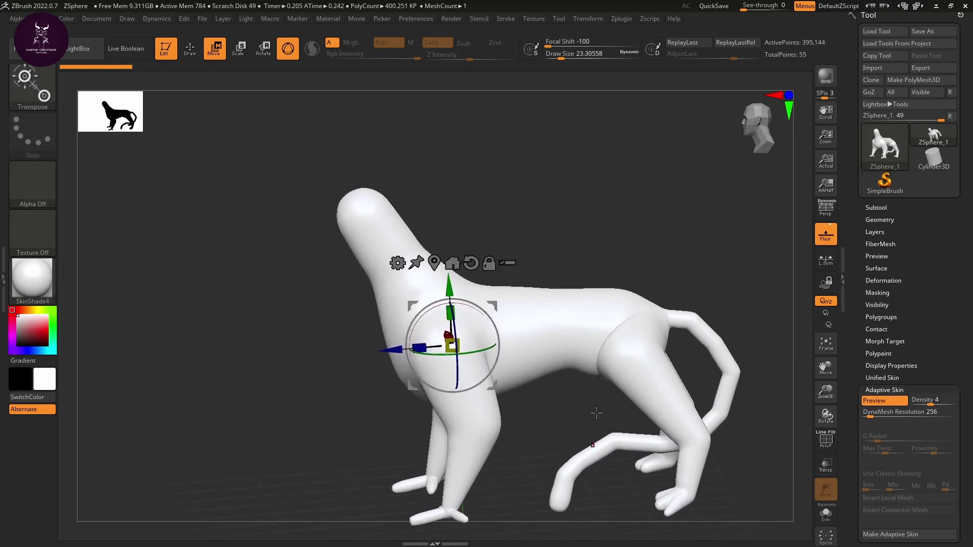
pyautogui.moveTo(606, 369); pyautogui.dragTo(573, 417)
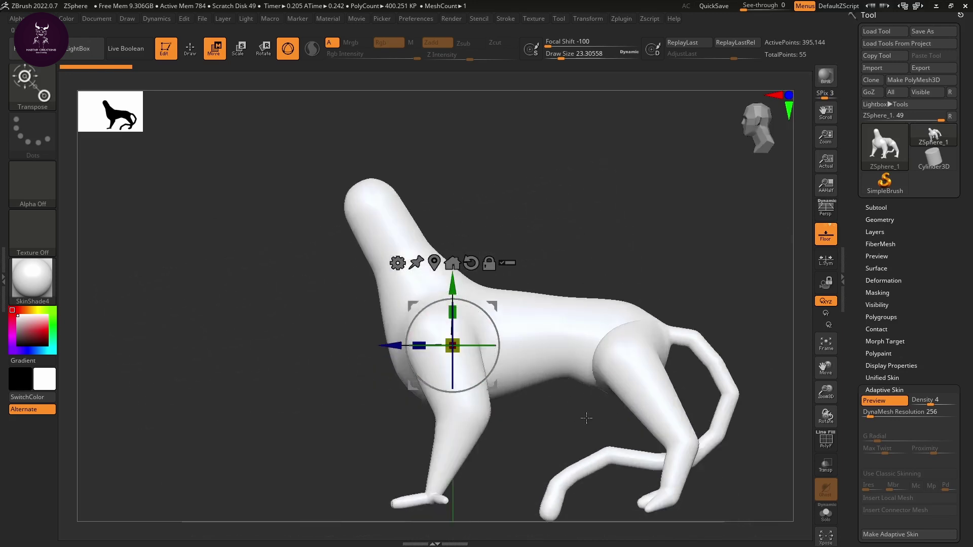
# Return to the ZSphere view and rescale the body sphere at the hips.
pyautogui.click(886, 401)
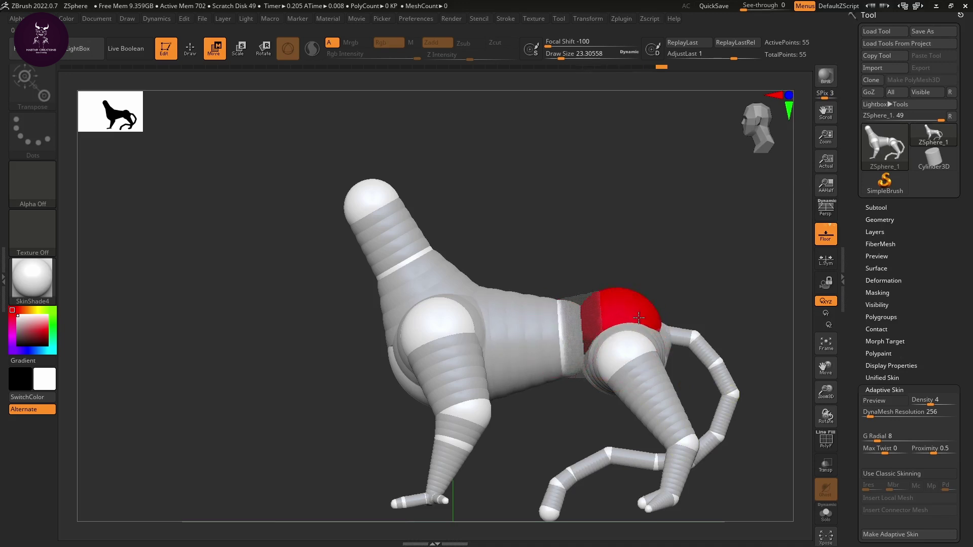
pyautogui.press('e')
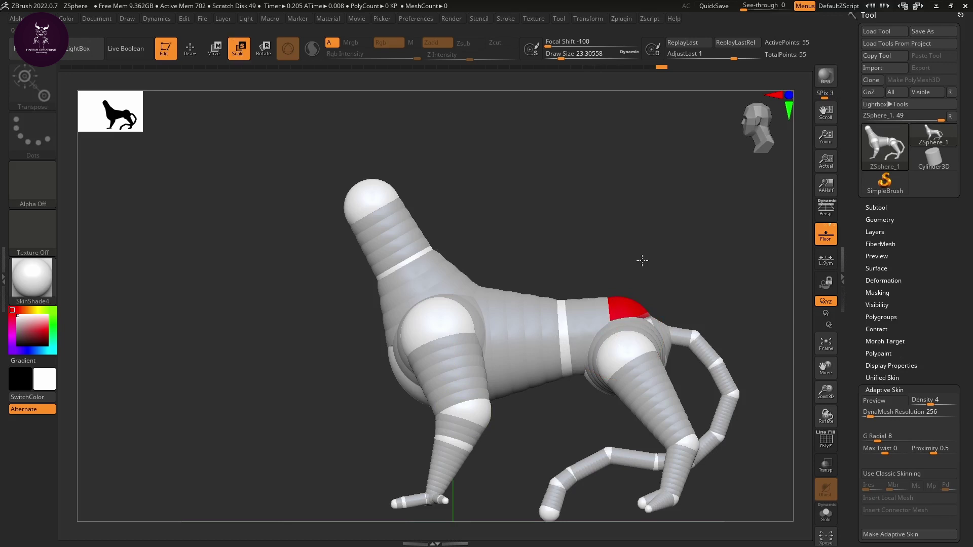
pyautogui.moveTo(549, 427); pyautogui.dragTo(734, 406)
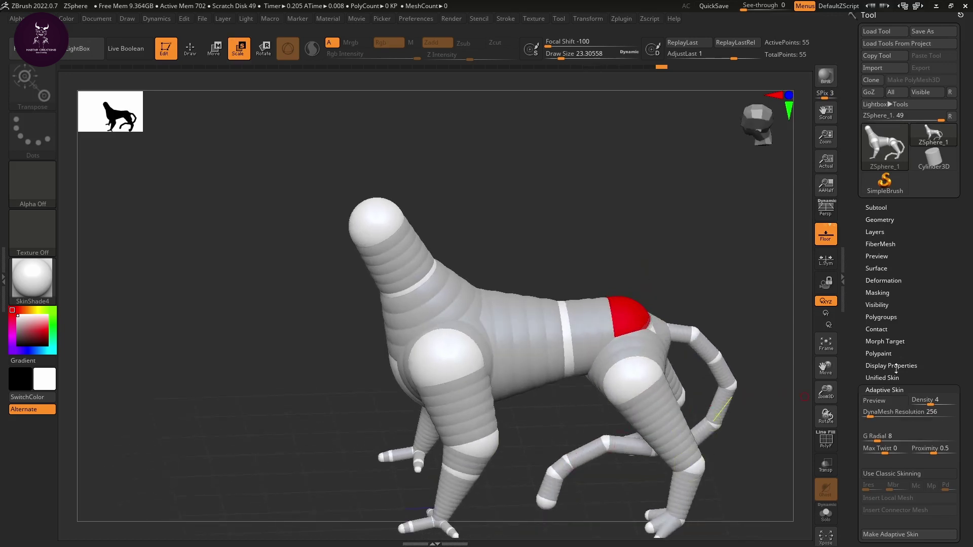
# Preview the adaptive skin again and inspect the hips, feet and tail from several angles.
pyautogui.click(882, 400)
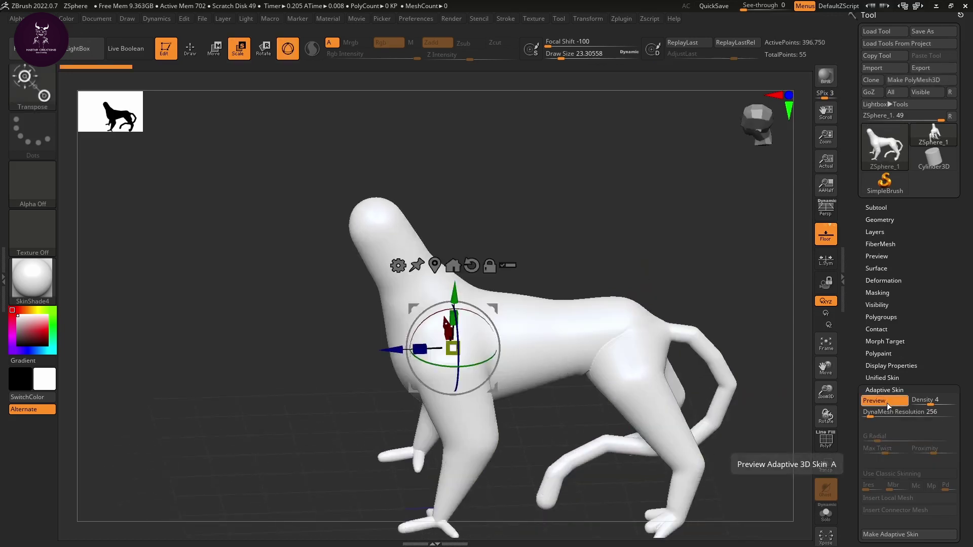
pyautogui.moveTo(710, 289); pyautogui.dragTo(626, 310)
pyautogui.keyDown('alt'); pyautogui.moveTo(657, 349); pyautogui.dragTo(669, 376); pyautogui.keyUp('alt')
pyautogui.keyDown('alt'); pyautogui.moveTo(665, 411); pyautogui.dragTo(583, 339); pyautogui.keyUp('alt')
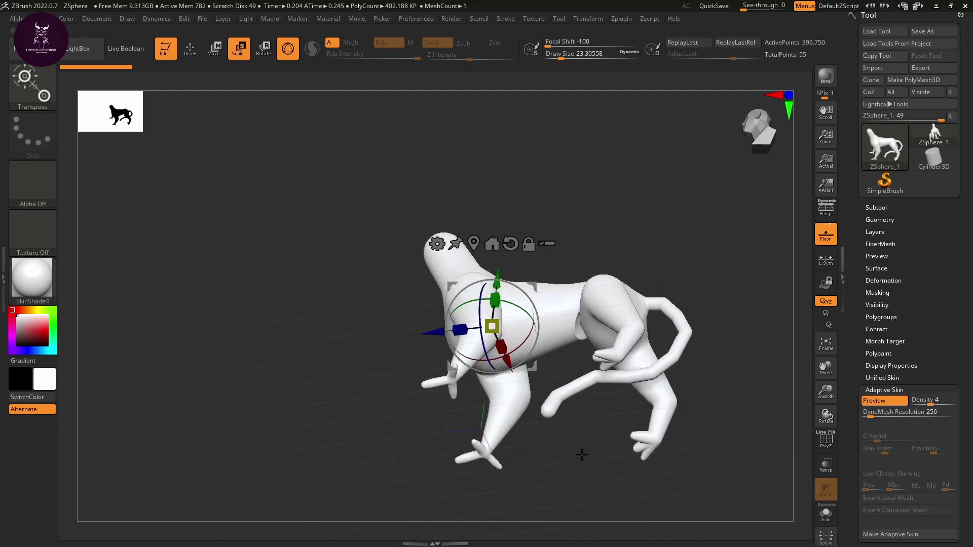
pyautogui.moveTo(592, 475); pyautogui.dragTo(608, 447)
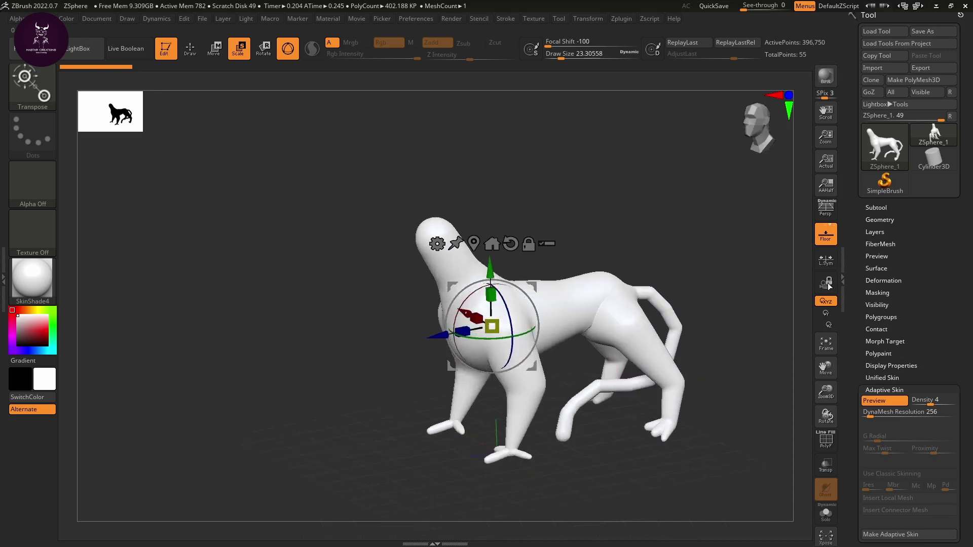
# Make an adaptive skin mesh from the ZSpheres at density 4 and DynaMesh resolution 256, and check the subtool list.
pyautogui.scroll(-3, 882, 383)
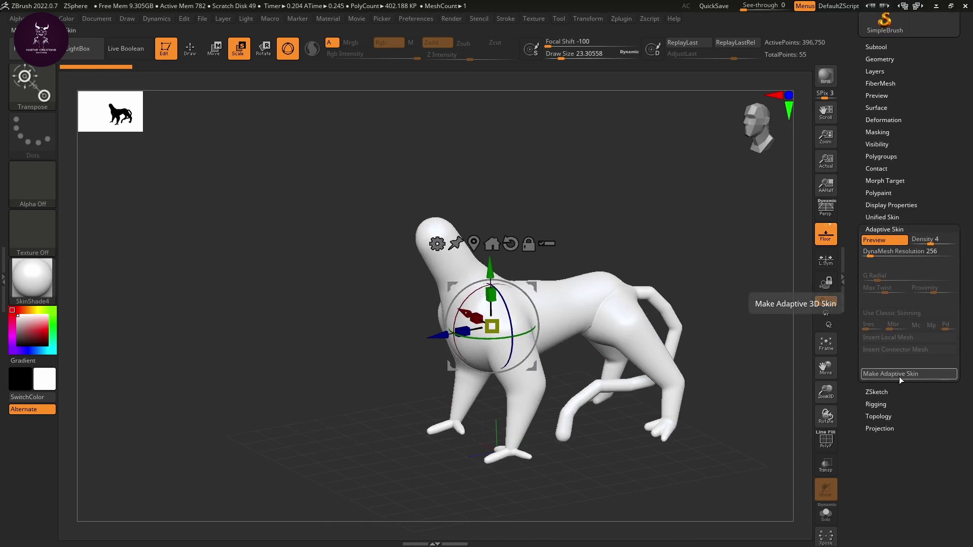
pyautogui.click(900, 373)
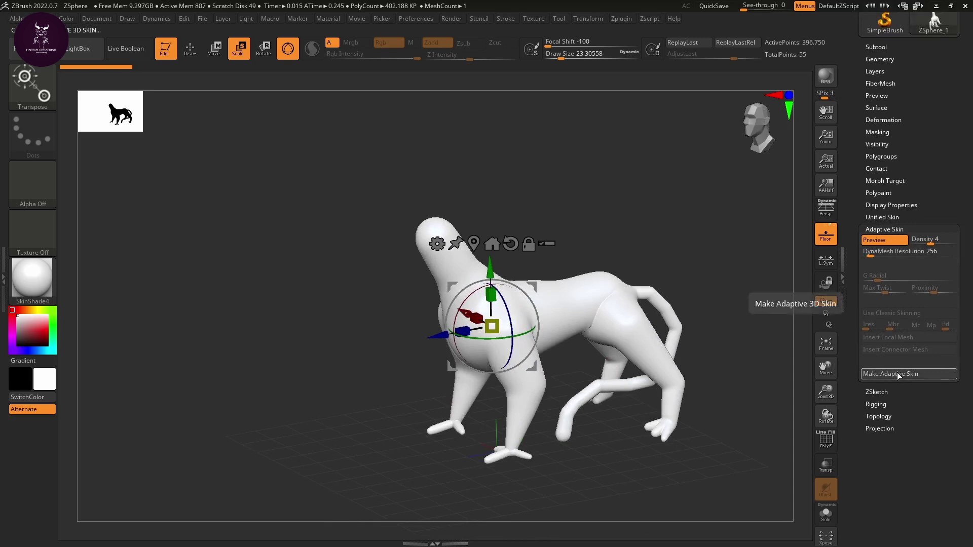
pyautogui.moveTo(853, 319); pyautogui.dragTo(853, 470)
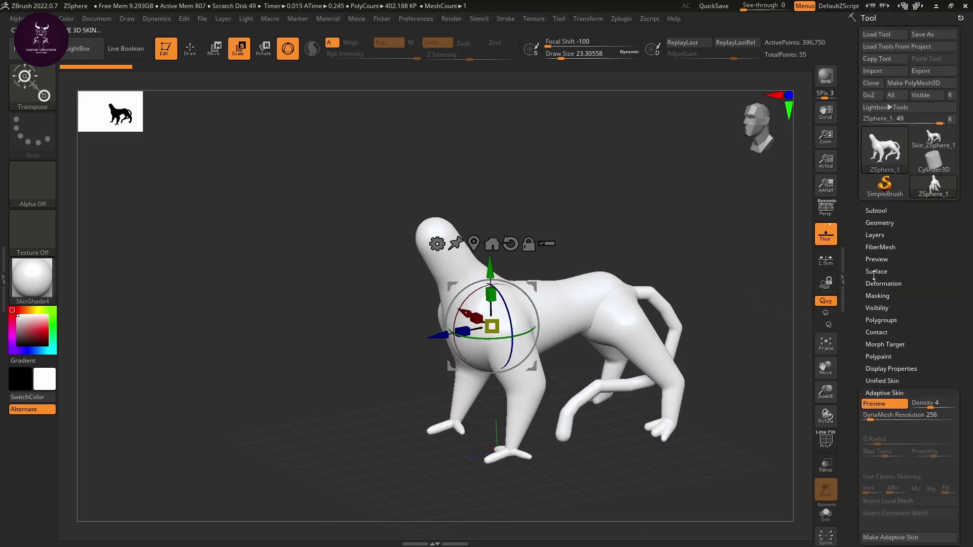
pyautogui.click(884, 212)
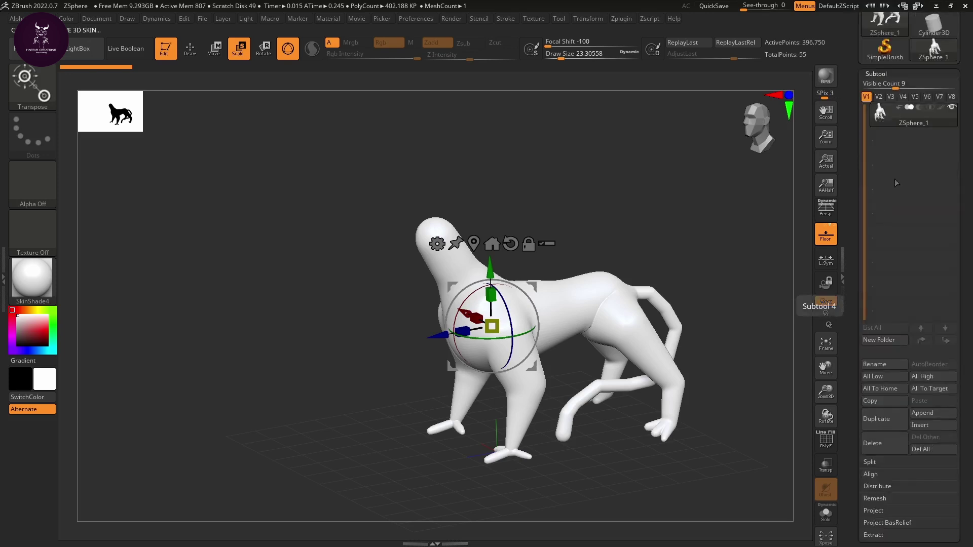
pyautogui.scroll(-5, 868, 325)
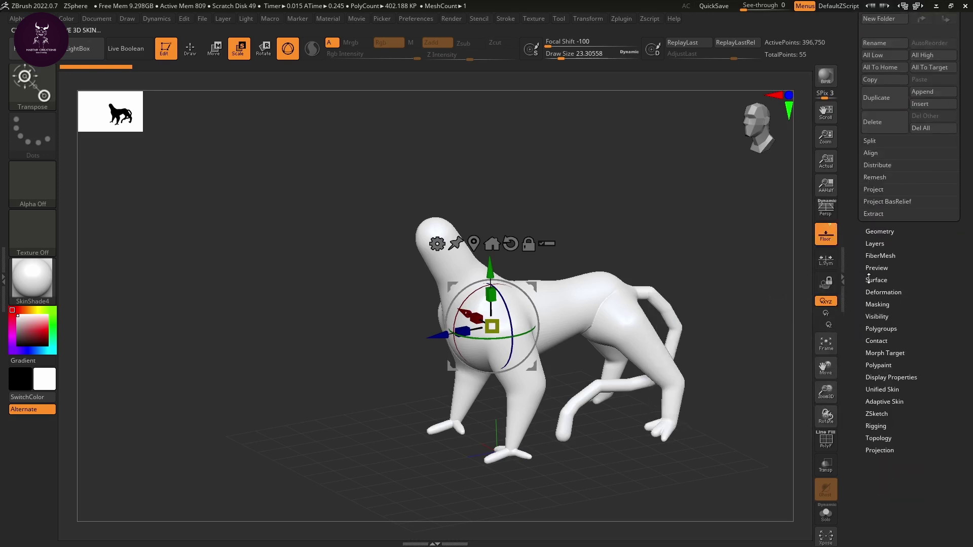
# Set the adaptive skin's DynaMesh resolution to 448, make the skin again and check the subtool list.
pyautogui.click(884, 402)
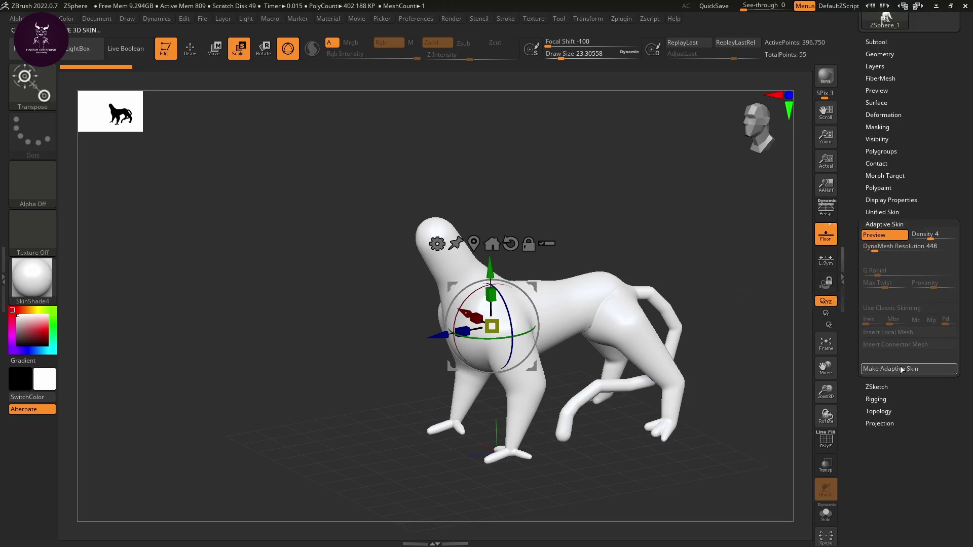
pyautogui.moveTo(854, 317); pyautogui.dragTo(853, 450)
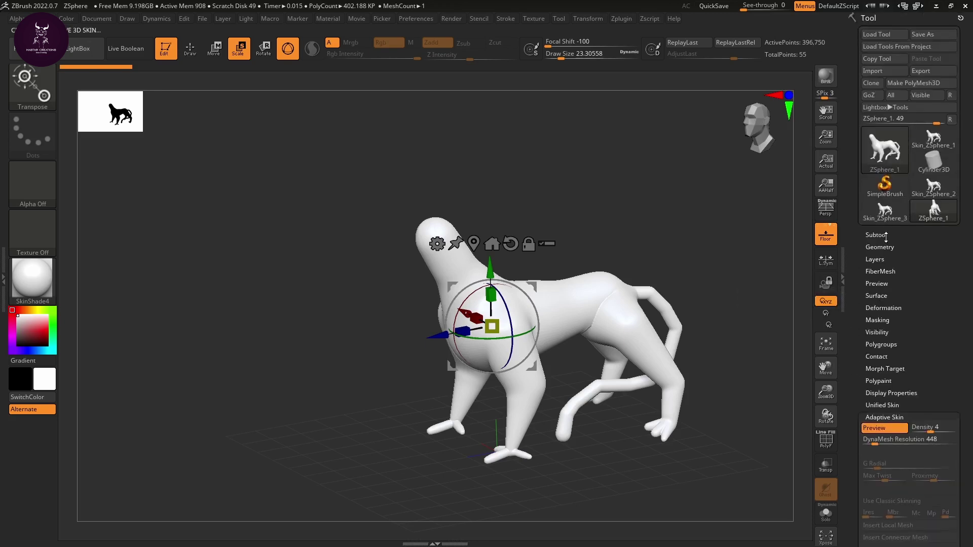
pyautogui.click(879, 234)
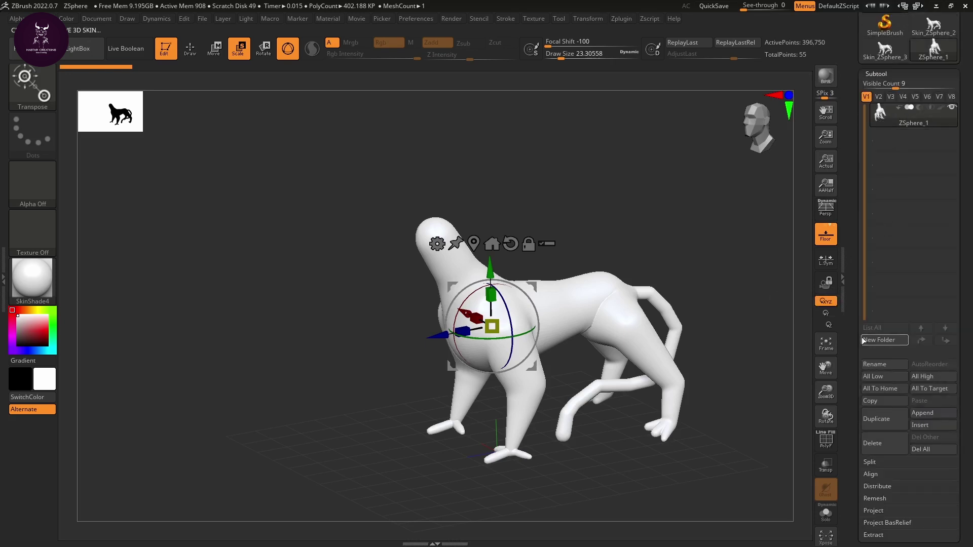
pyautogui.scroll(-5, 884, 304)
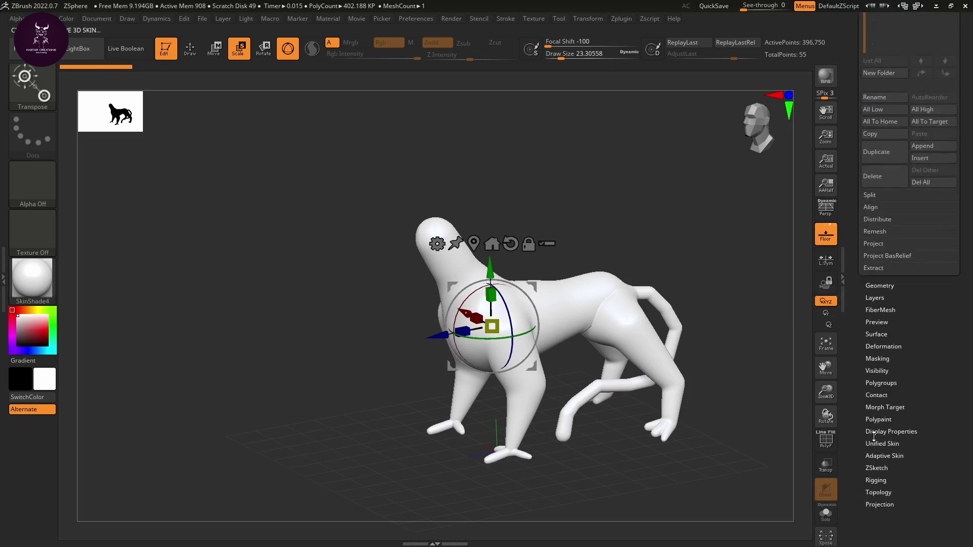
# Activate the ClayBuildup brush for sculpting on the skinned creature.
pyautogui.moveTo(623, 248); pyautogui.dragTo(617, 401)
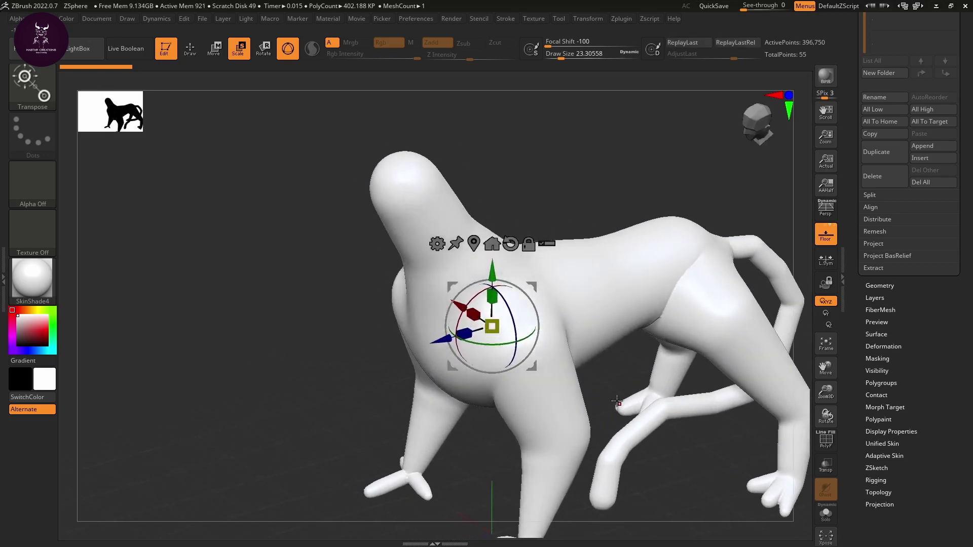
pyautogui.press('w')
pyautogui.press('b')
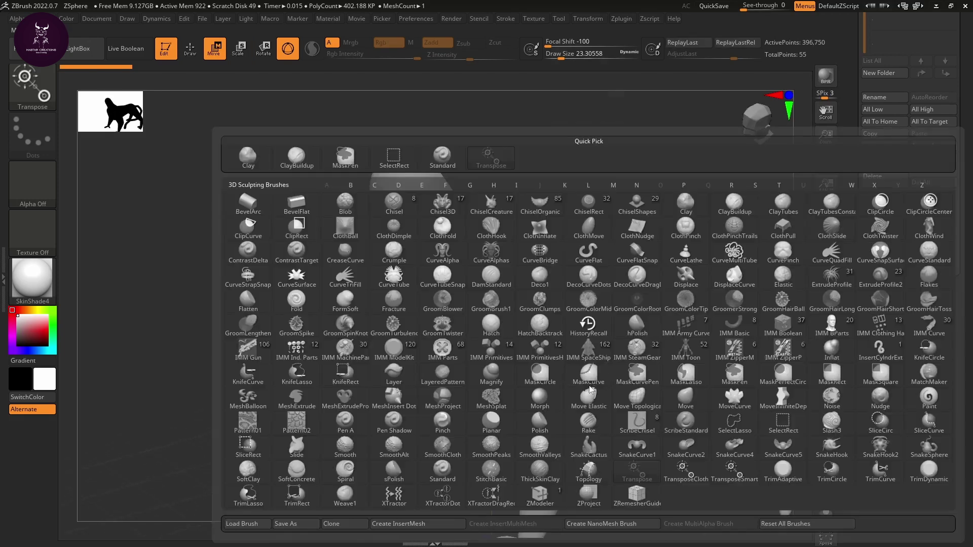
pyautogui.press('c')
pyautogui.press('b')
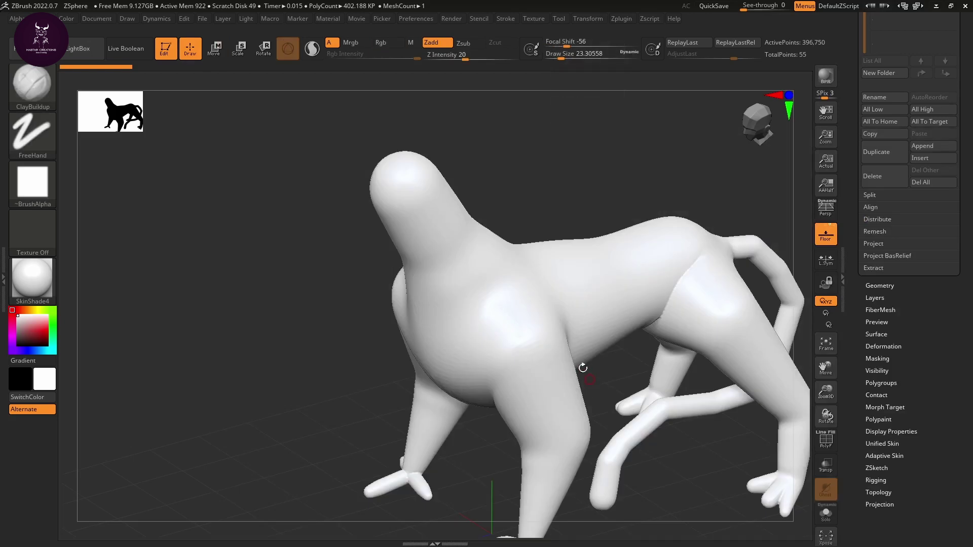
# Change the creature's display color to a mid grey and view it from the side and front.
pyautogui.click(20, 323)
pyautogui.moveTo(20, 323); pyautogui.dragTo(18, 324)
pyautogui.moveTo(558, 212)
pyautogui.keyDown('alt'); pyautogui.mouseDown()
pyautogui.moveTo(539, 174)
pyautogui.moveTo(465, 195)
pyautogui.moveTo(581, 239)
pyautogui.moveTo(573, 221)
pyautogui.moveTo(556, 233)
pyautogui.moveTo(618, 256)
pyautogui.moveTo(580, 219)
pyautogui.moveTo(573, 230)
pyautogui.moveTo(539, 192)
pyautogui.mouseUp(); pyautogui.keyUp('alt')
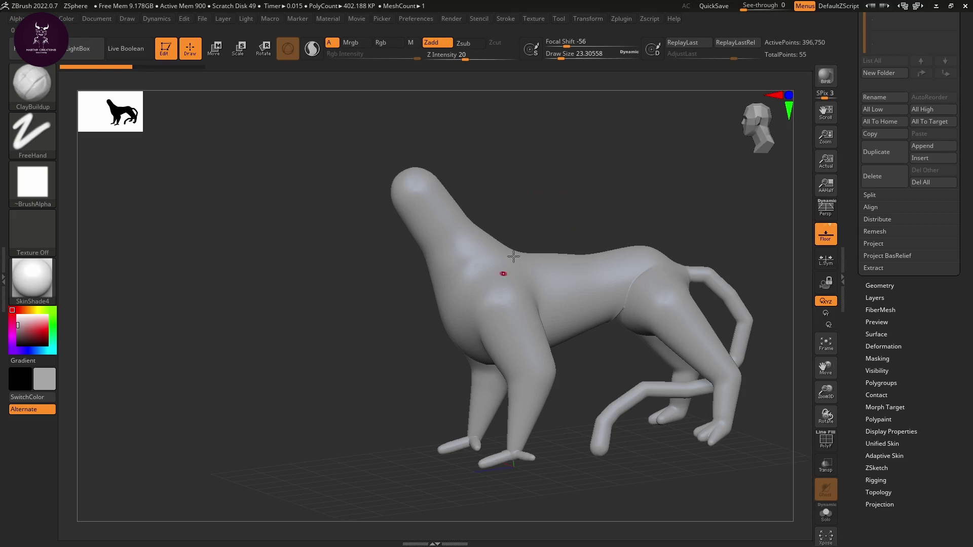
pyautogui.moveTo(548, 216); pyautogui.dragTo(572, 209)
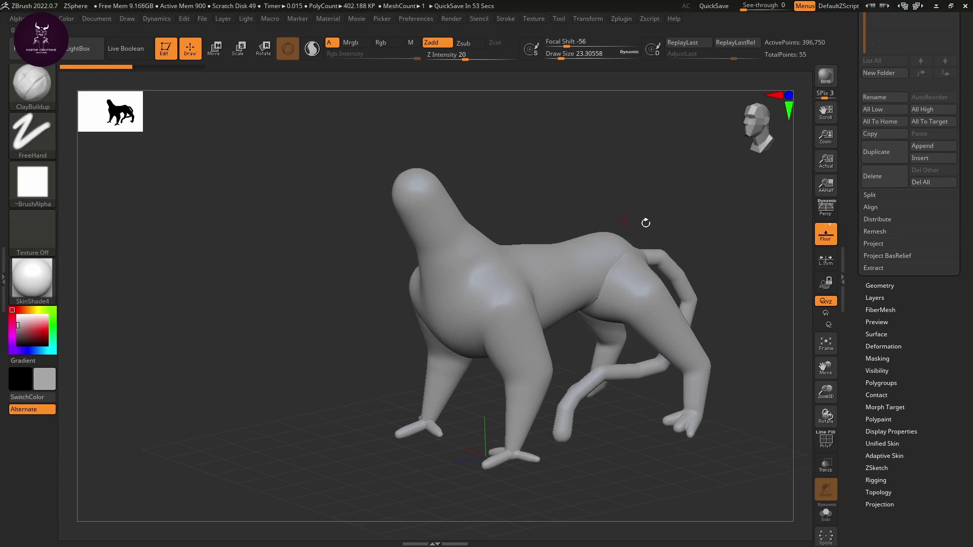
# Make the generated Skin_ZSphere_3 mesh the active tool.
pyautogui.scroll(8, 926, 202)
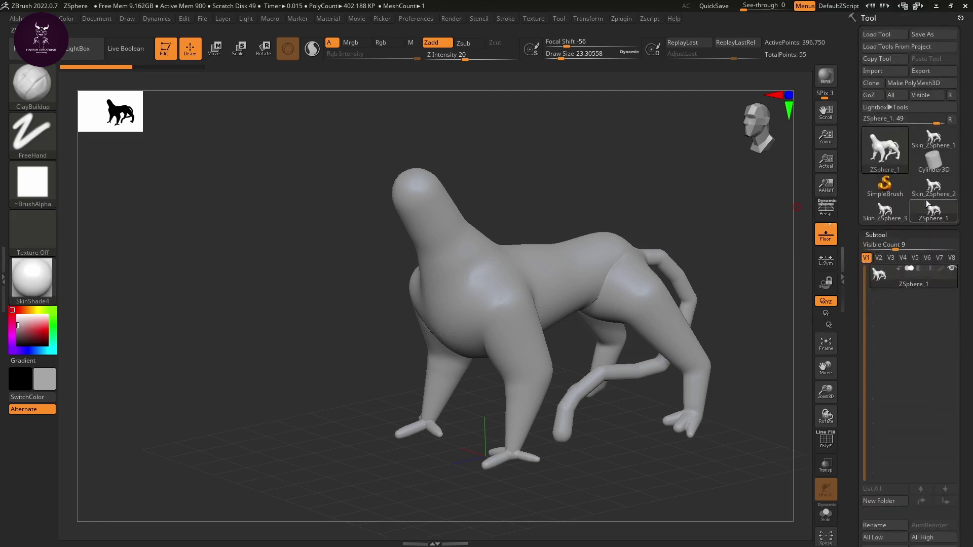
pyautogui.click(884, 150)
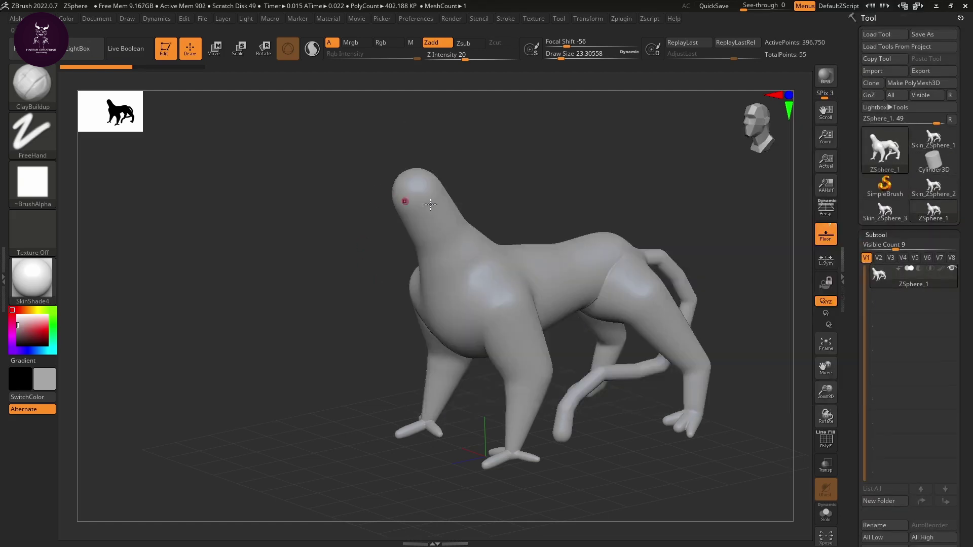
pyautogui.click(884, 150)
pyautogui.click(692, 155)
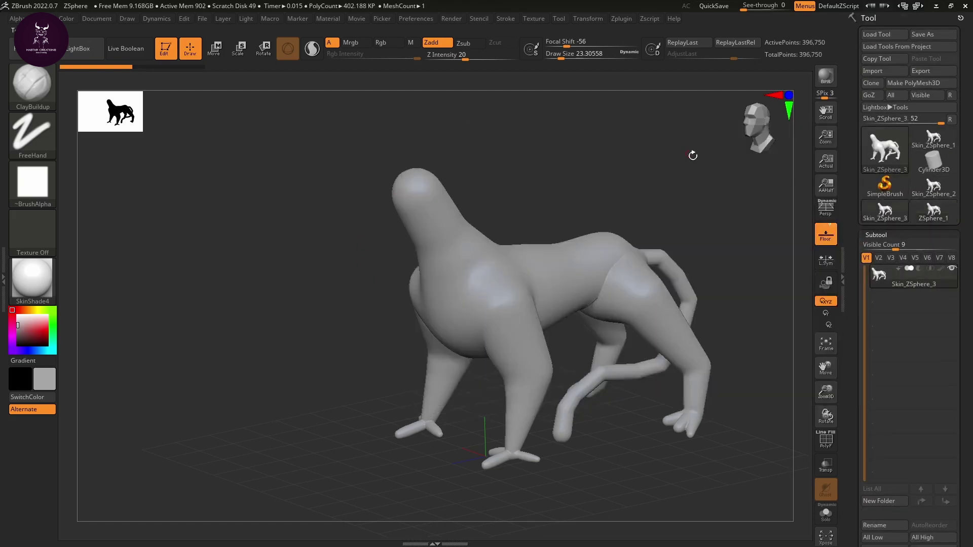
pyautogui.moveTo(542, 206)
pyautogui.mouseDown()
pyautogui.moveTo(527, 213)
pyautogui.moveTo(556, 216)
pyautogui.mouseUp()
# Make the generated Skin_ZSphere_1 mesh the active tool.
pyautogui.click(884, 151)
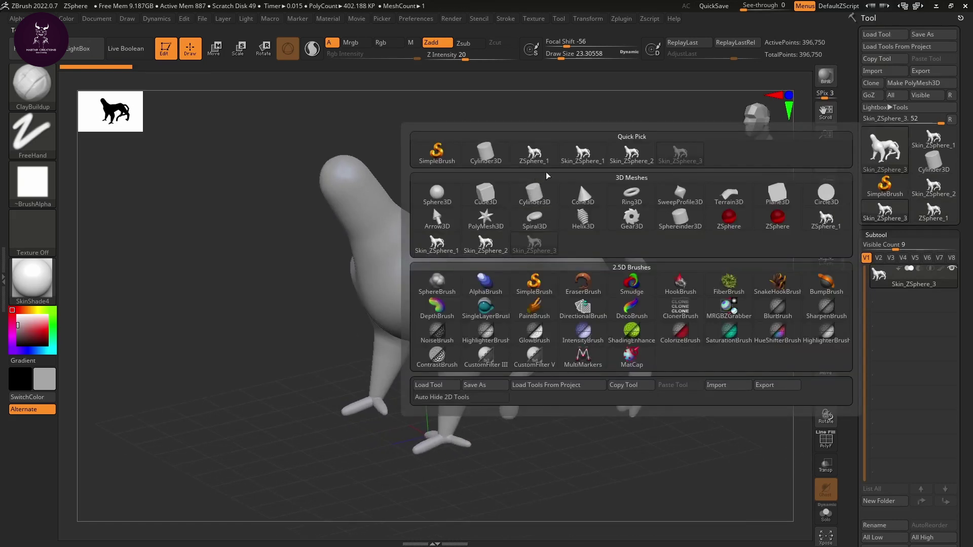
pyautogui.click(582, 152)
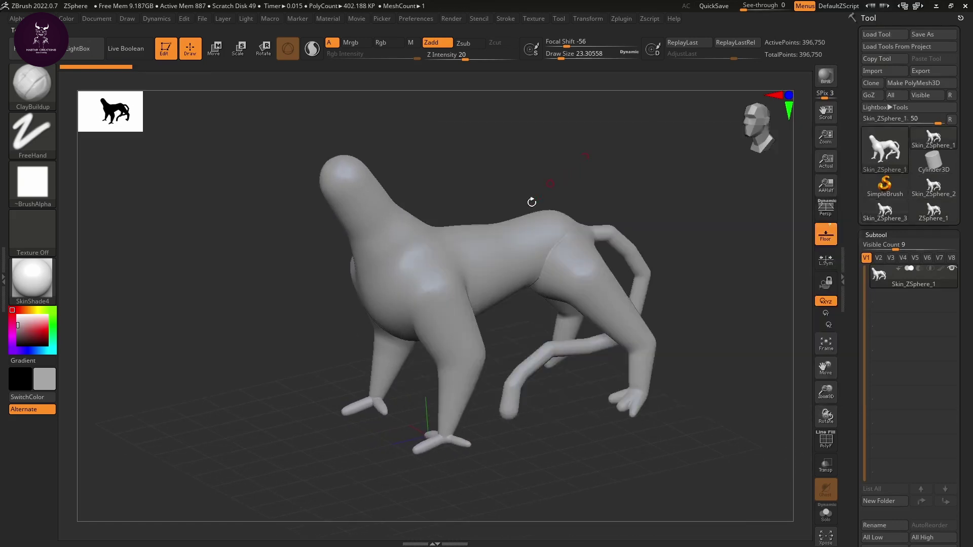
pyautogui.click(584, 315)
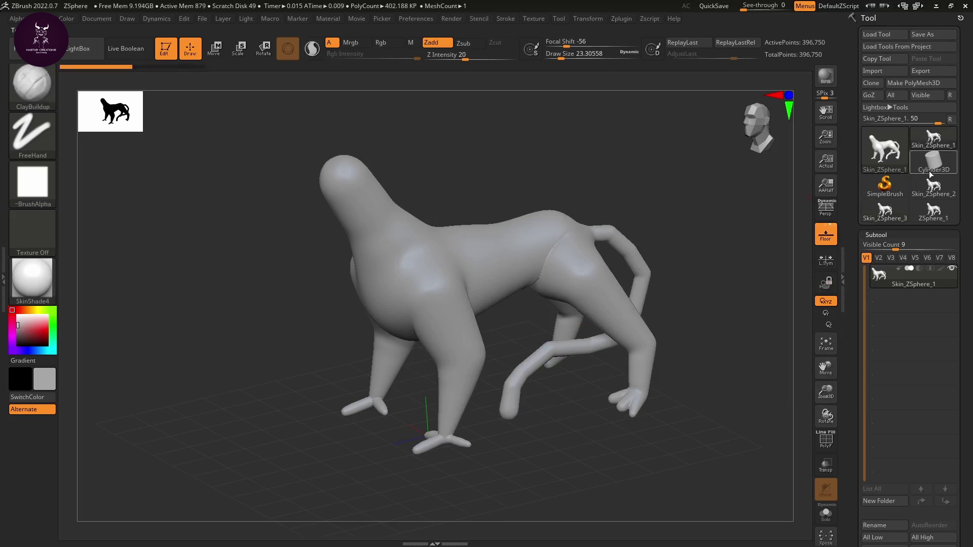
# Switch to the Cylinder3D tool, view it, and return to the Skin_ZSphere_1 creature mesh.
pyautogui.click(929, 171)
pyautogui.moveTo(657, 304); pyautogui.dragTo(649, 288)
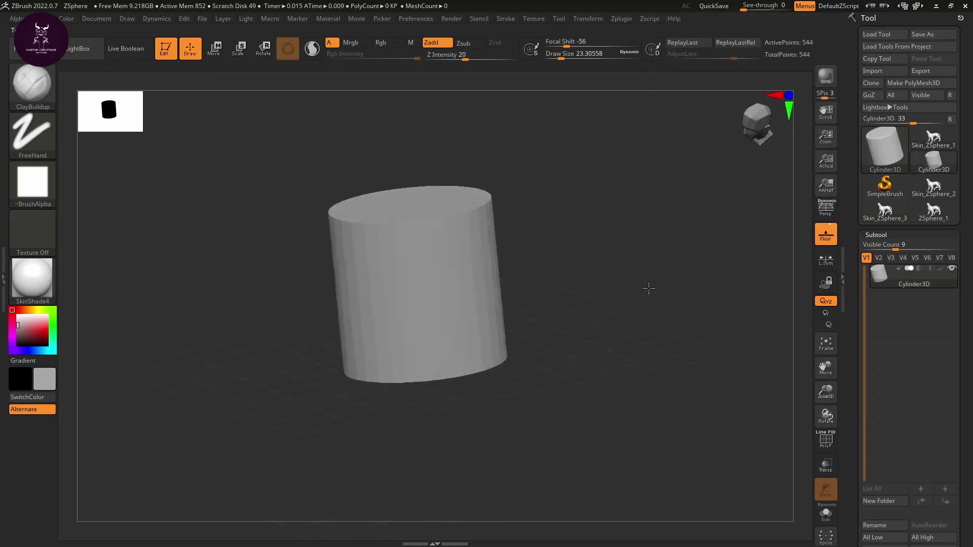
pyautogui.click(934, 141)
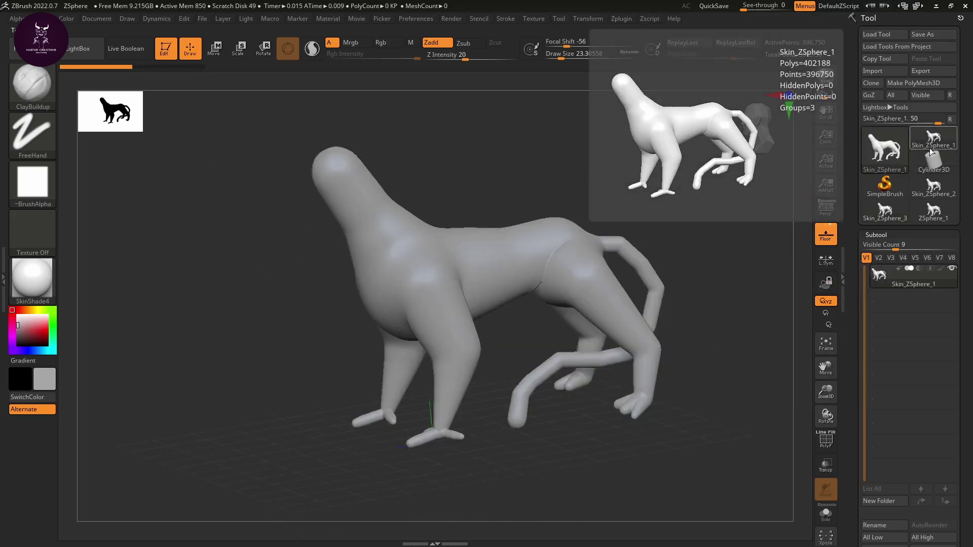
pyautogui.click(883, 152)
pyautogui.click(890, 152)
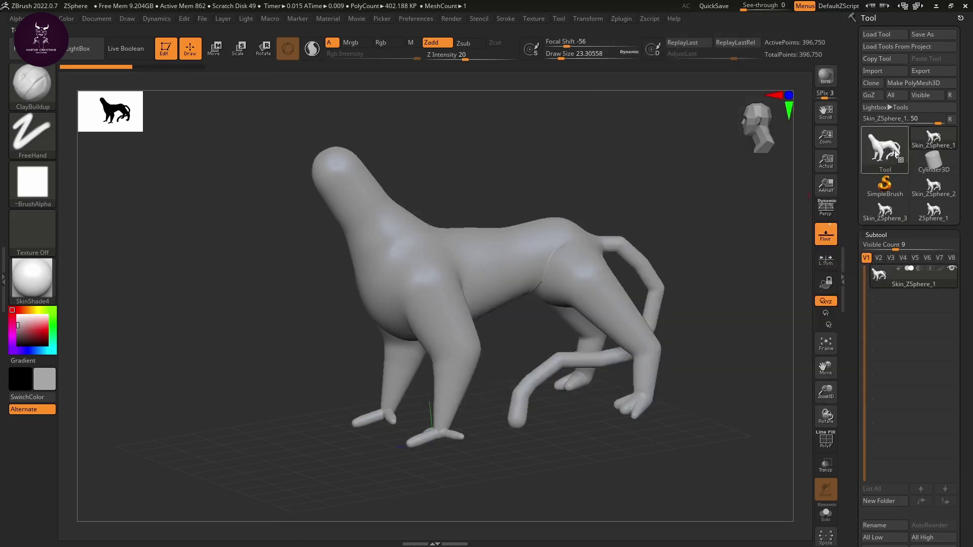
pyautogui.moveTo(893, 149)
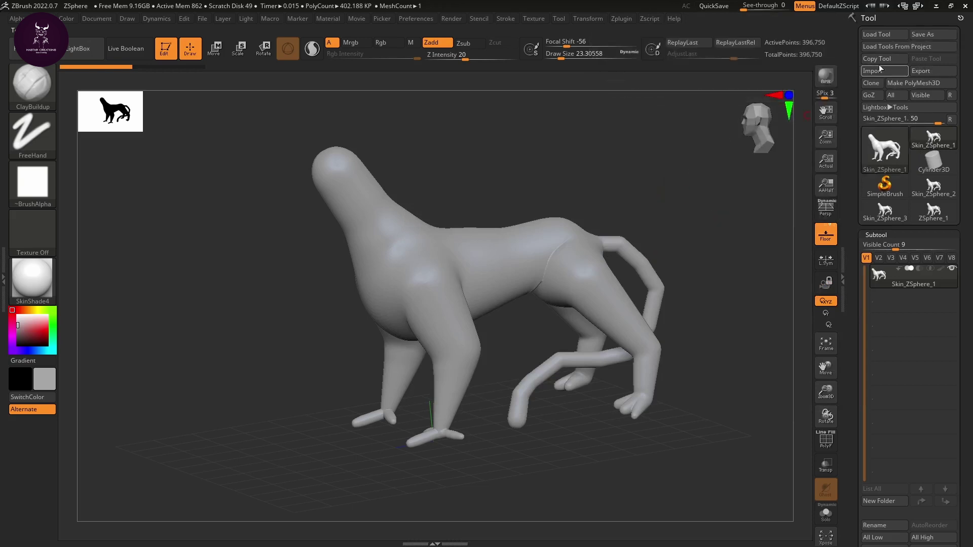
# Start saving the creature tool as Skin_ZSphere_1.ztl and browse to the personal folder on the students (F:) drive.
pyautogui.click(931, 36)
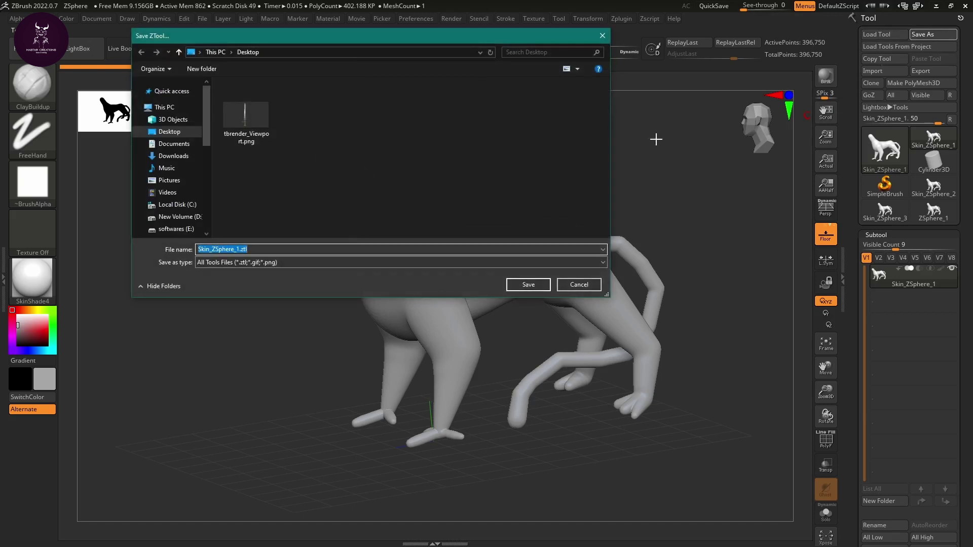
pyautogui.click(179, 217)
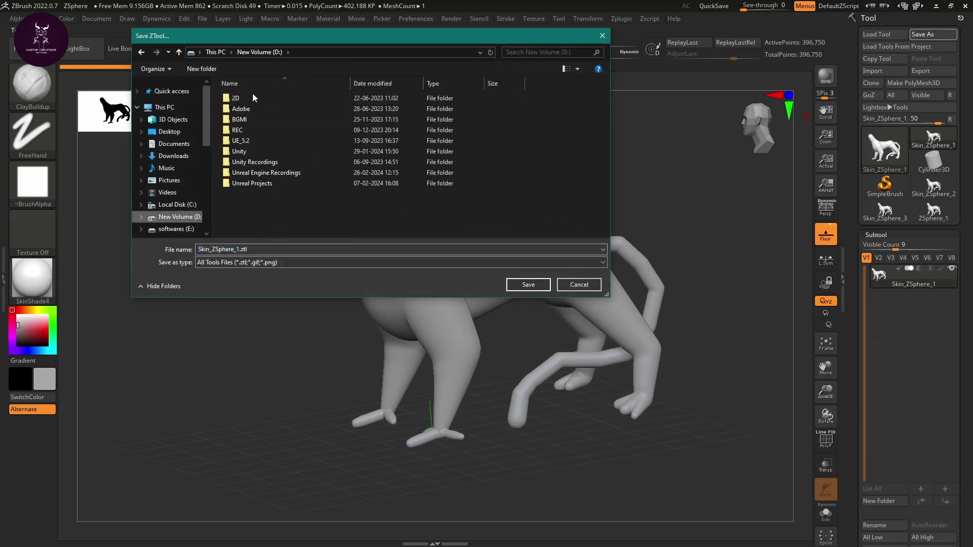
pyautogui.scroll(-3, 210, 170)
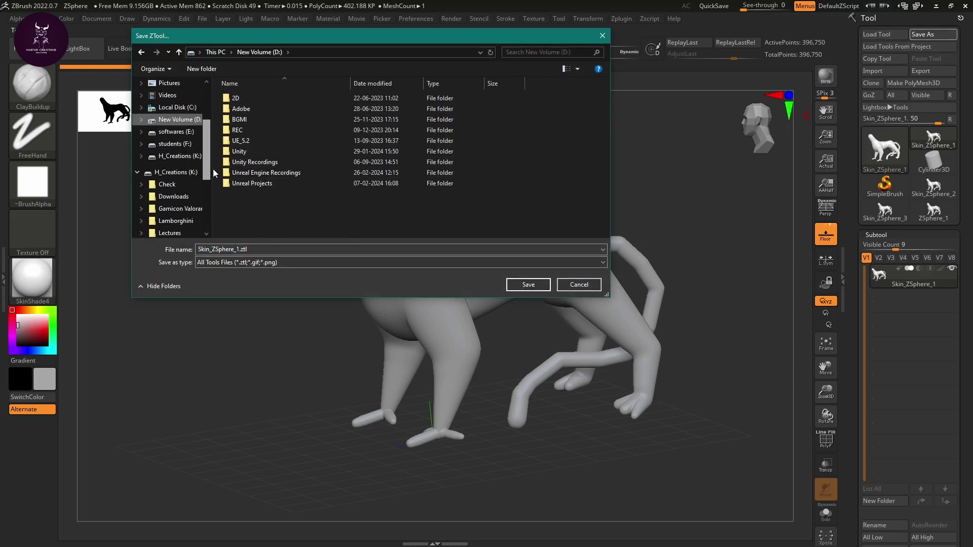
pyautogui.click(198, 144)
pyautogui.doubleClick(240, 98)
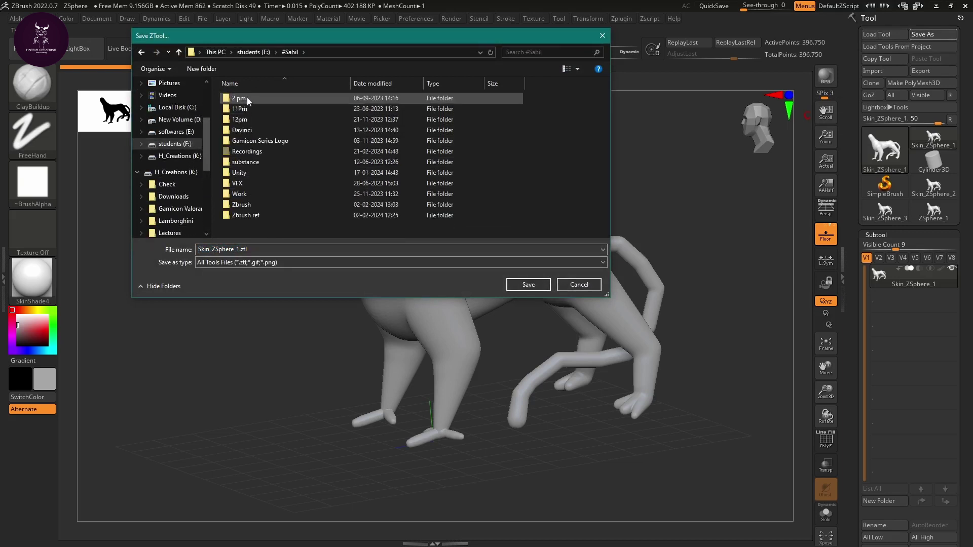
# Save the tool as Creature Body Maniquil.ztl in the Zbrush folder.
pyautogui.click(252, 206)
pyautogui.doubleClick(252, 205)
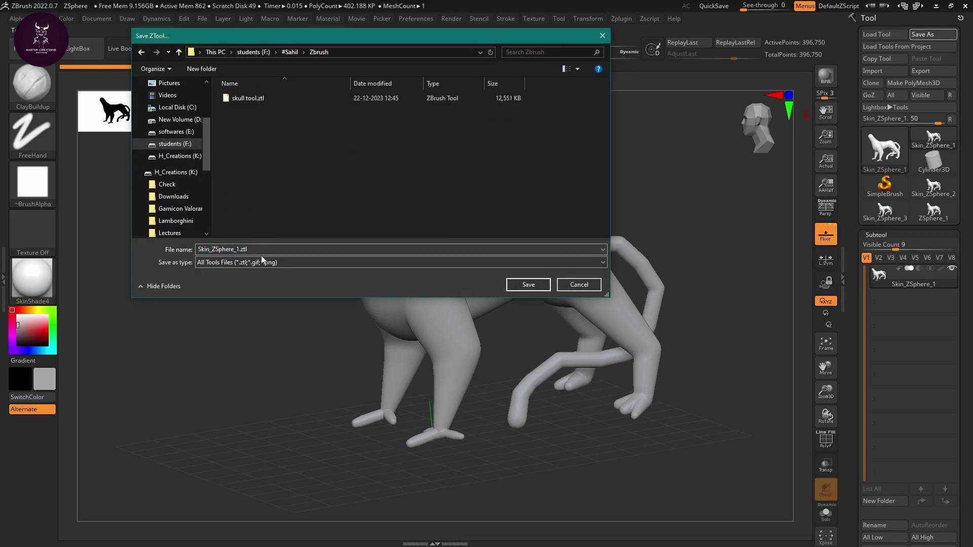
pyautogui.doubleClick(219, 249)
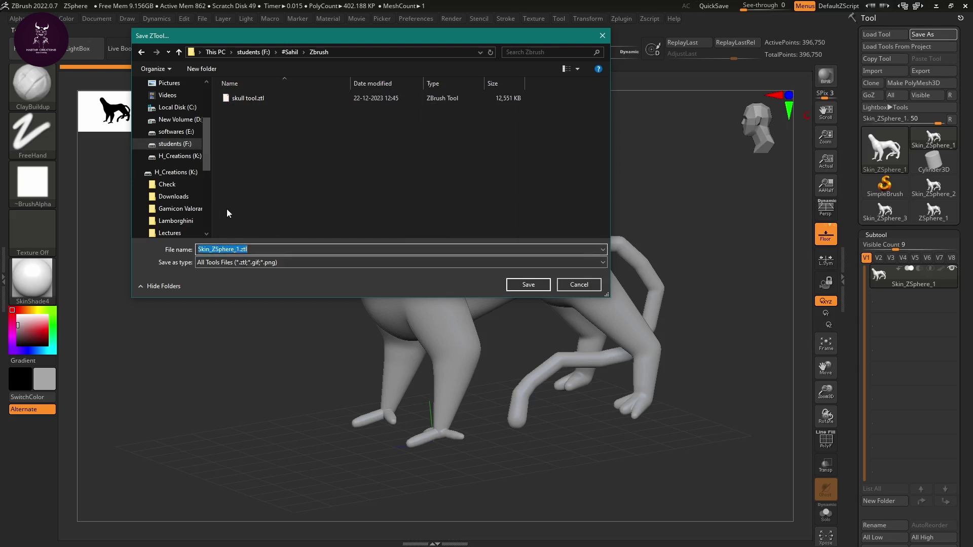
pyautogui.press('Home')
pyautogui.press('BackSpace')
pyautogui.press('BackSpace')
pyautogui.press('BackSpace')
pyautogui.press('BackSpace')
pyautogui.press('BackSpace')
pyautogui.press('BackSpace')
pyautogui.press('BackSpace')
pyautogui.press('BackSpace')
pyautogui.press('BackSpace')
pyautogui.press('BackSpace')
pyautogui.press('BackSpace')
pyautogui.press('BackSpace')
pyautogui.press('BackSpace')
pyautogui.press('BackSpace')
pyautogui.write('Crea')
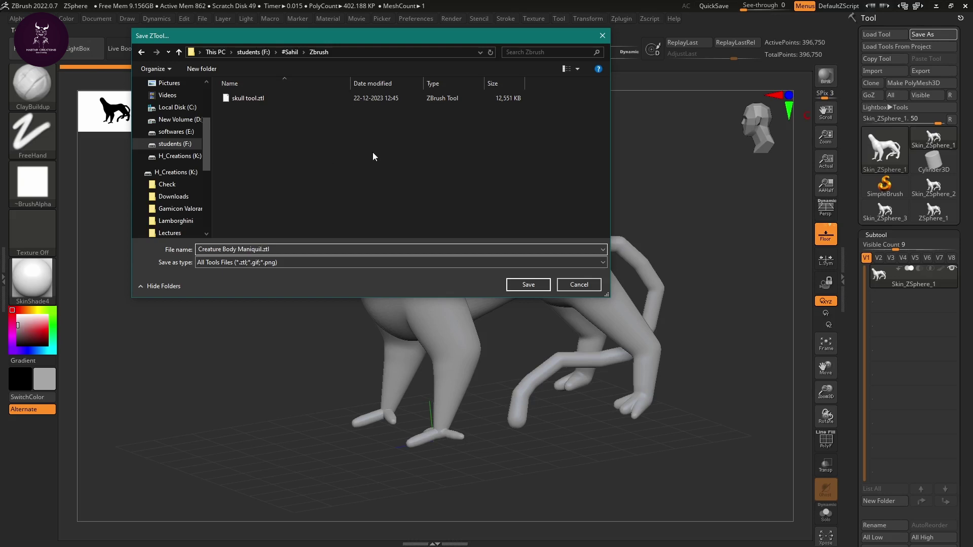
pyautogui.click(540, 285)
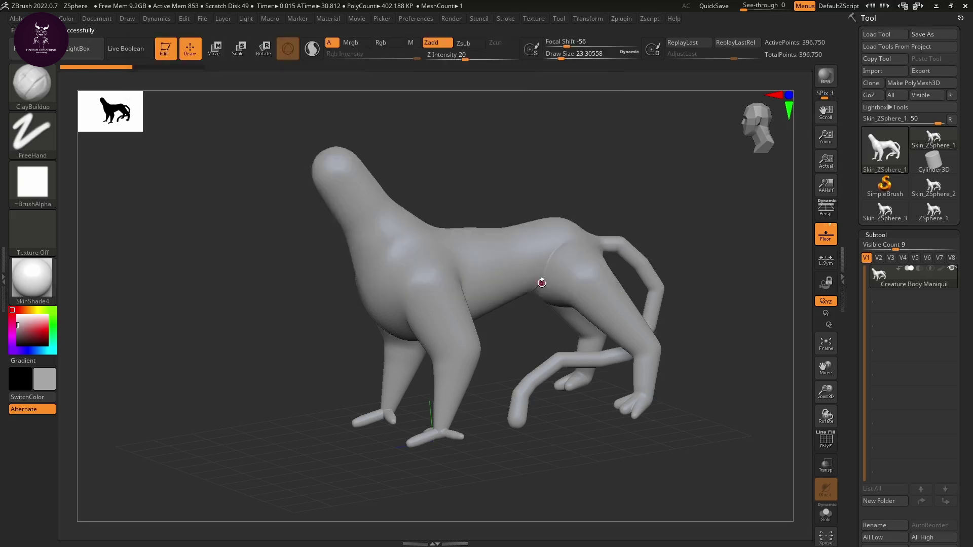
pyautogui.click(896, 46)
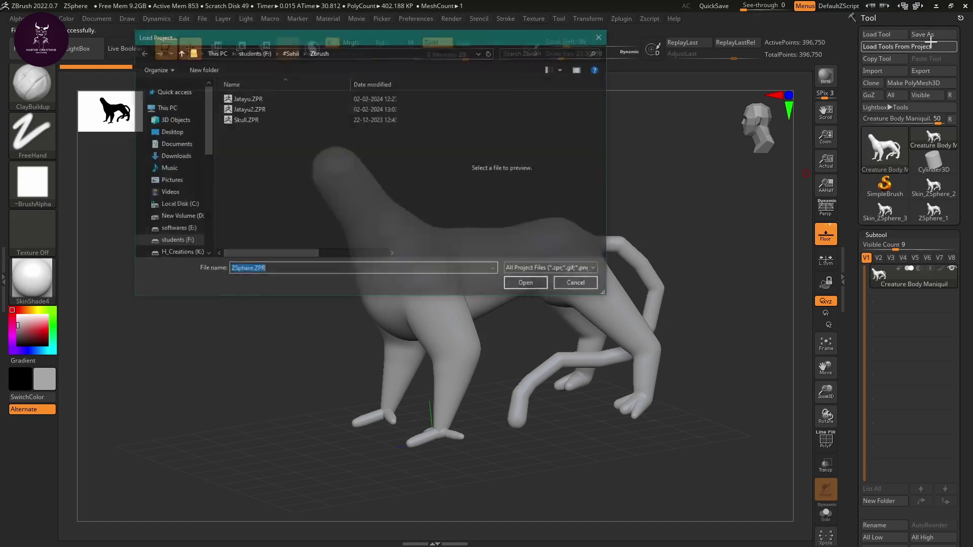
pyautogui.click(602, 36)
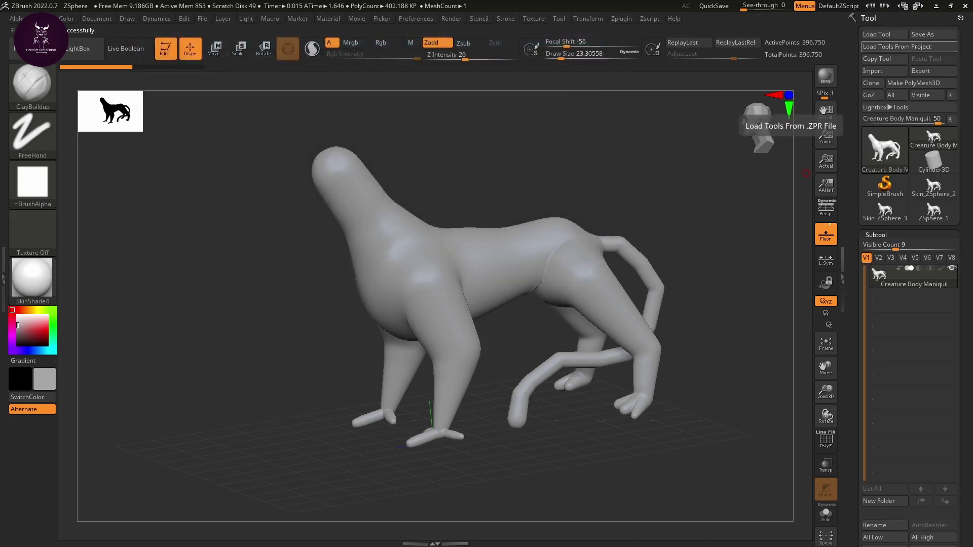
pyautogui.click(934, 35)
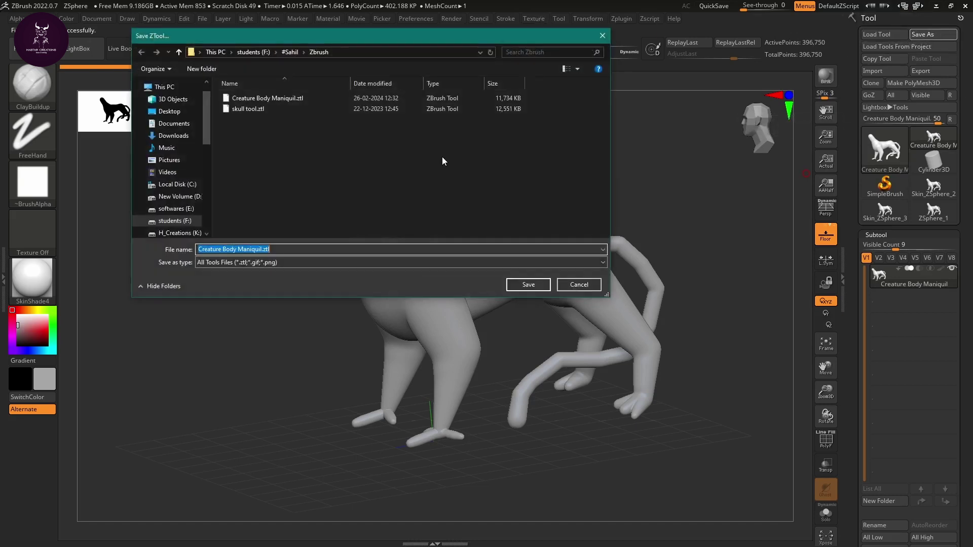
pyautogui.click(264, 262)
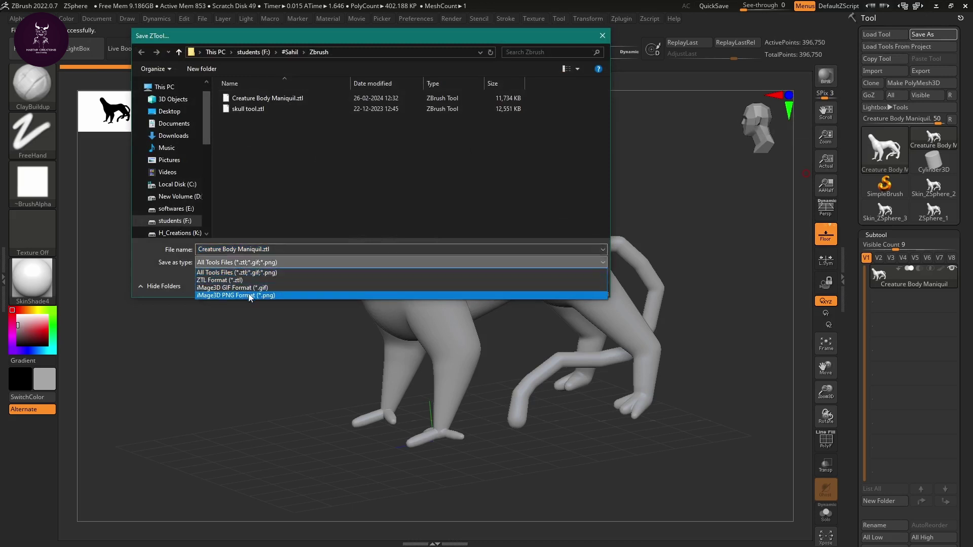
pyautogui.click(275, 280)
pyautogui.click(580, 286)
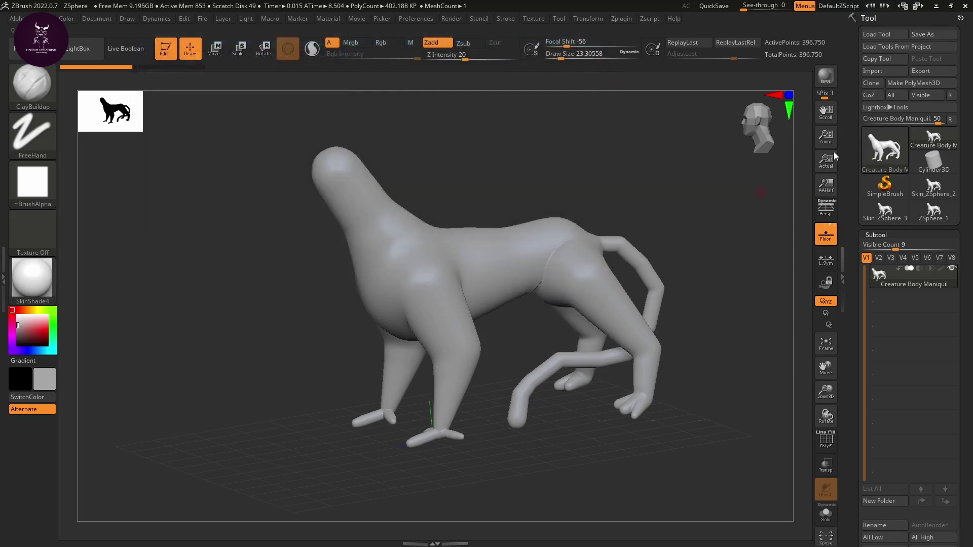
# Start saving the project and set its file type to ZPR Format (*.zpr).
pyautogui.press('ctrl')
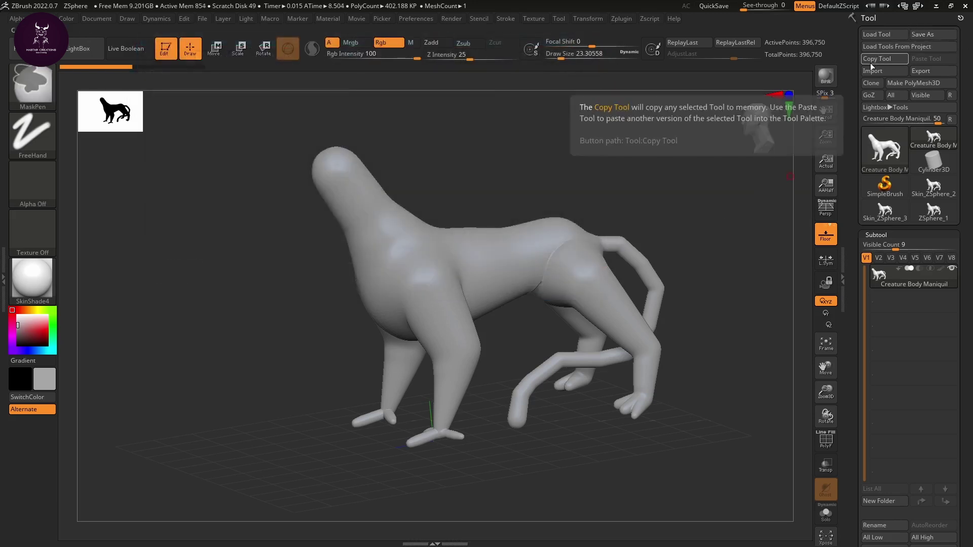
pyautogui.hotkey('ctrl', 's')
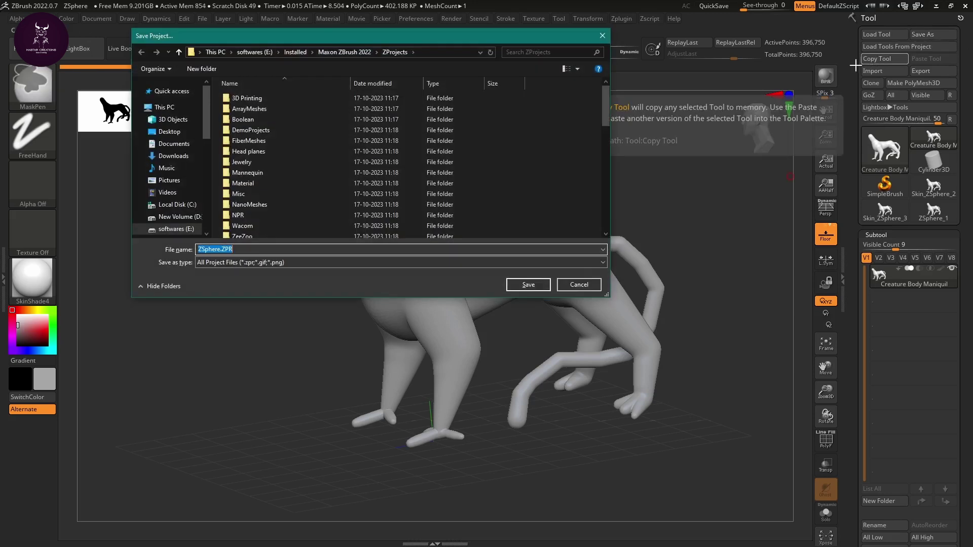
pyautogui.click(308, 264)
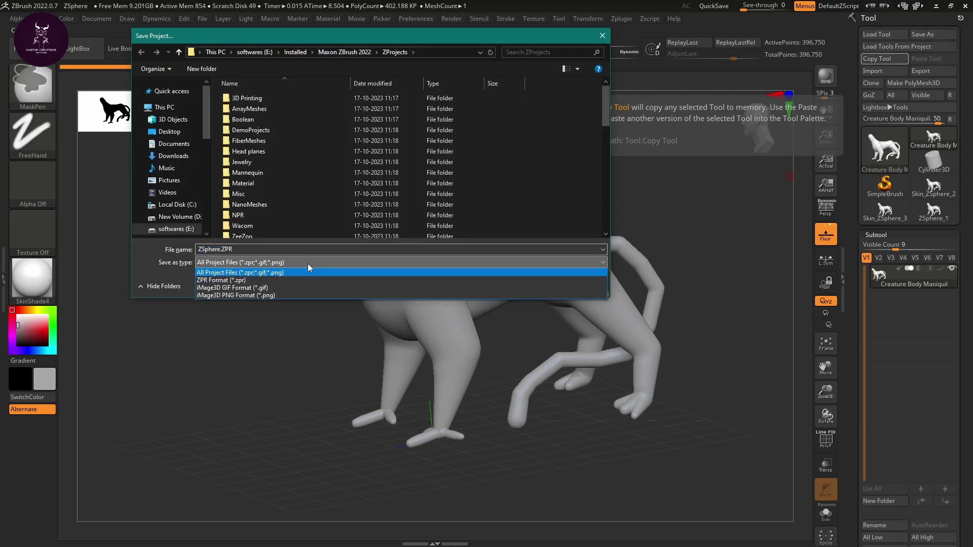
pyautogui.click(234, 280)
pyautogui.scroll(-3, 373, 191)
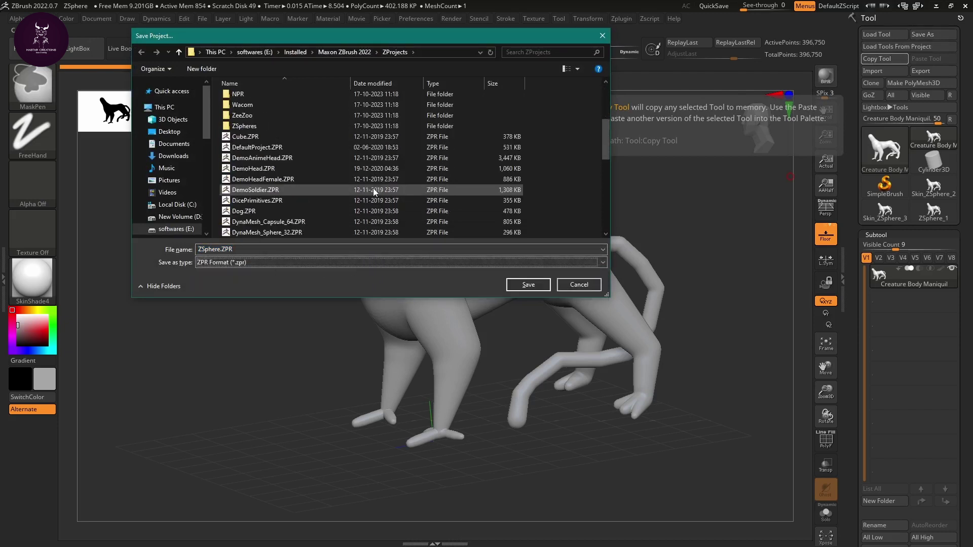
# Choose the Zbrush folder on the students (F:) drive as the project's save location.
pyautogui.click(175, 228)
pyautogui.scroll(-1, 175, 217)
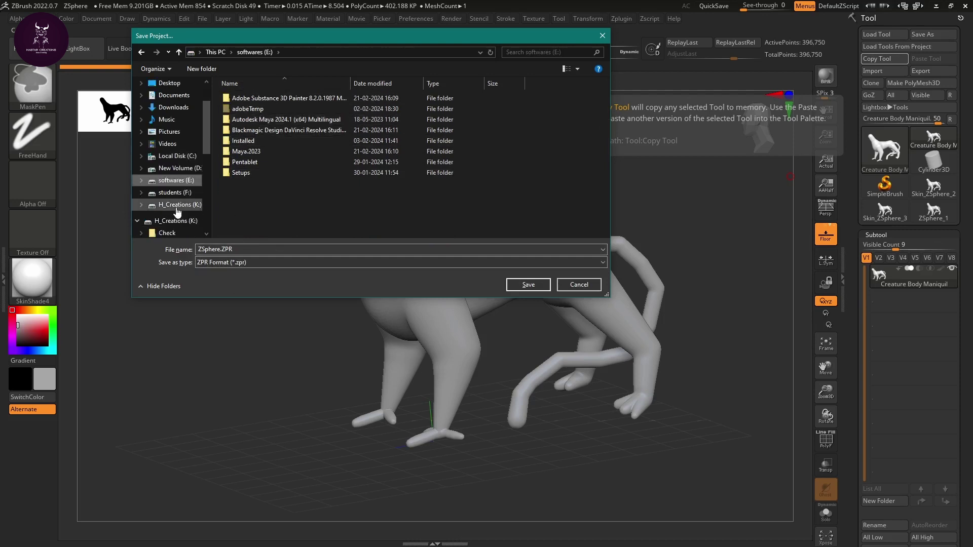
pyautogui.click(178, 215)
pyautogui.click(175, 193)
pyautogui.doubleClick(240, 98)
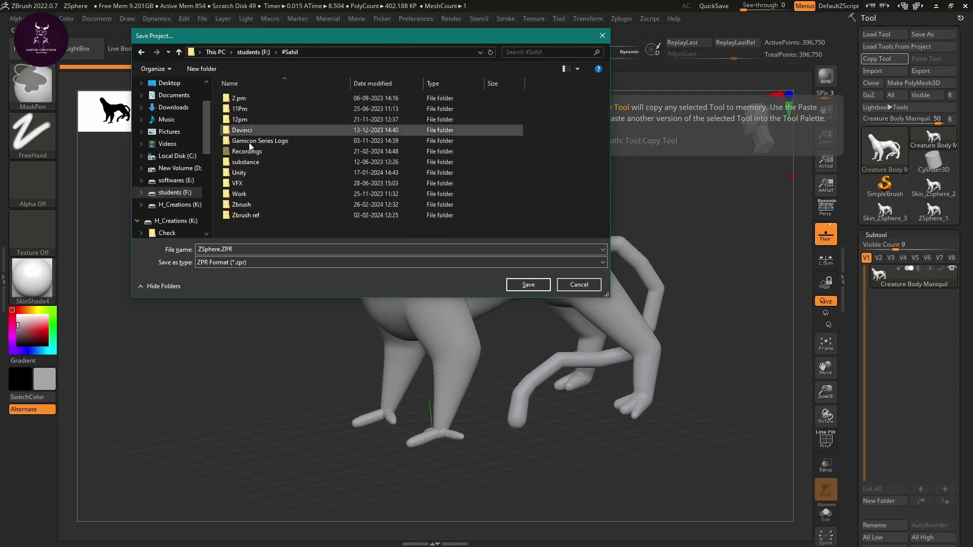
pyautogui.doubleClick(241, 204)
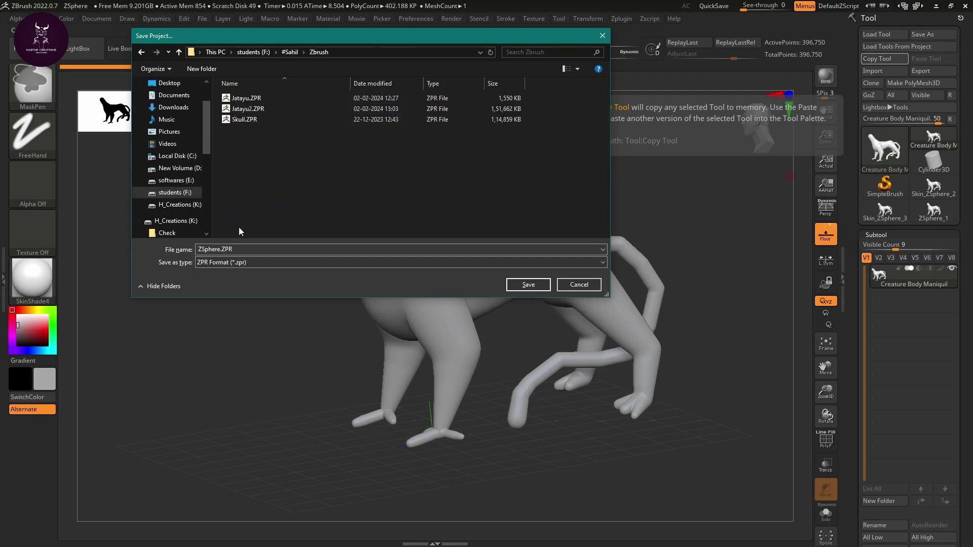
# Name the project file Creature Body.ZPR and save it.
pyautogui.doubleClick(222, 249)
pyautogui.click(221, 249)
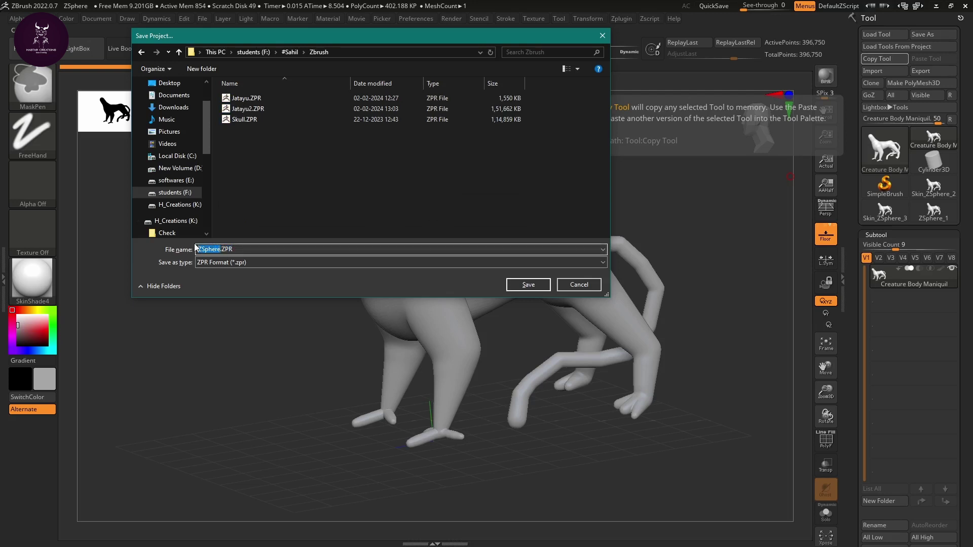
pyautogui.write('Creature Body')
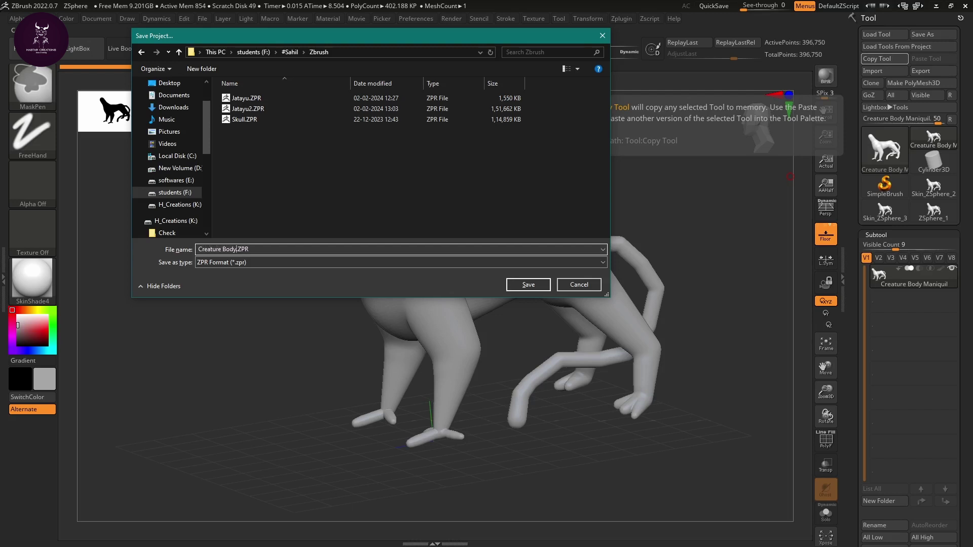
pyautogui.click(528, 284)
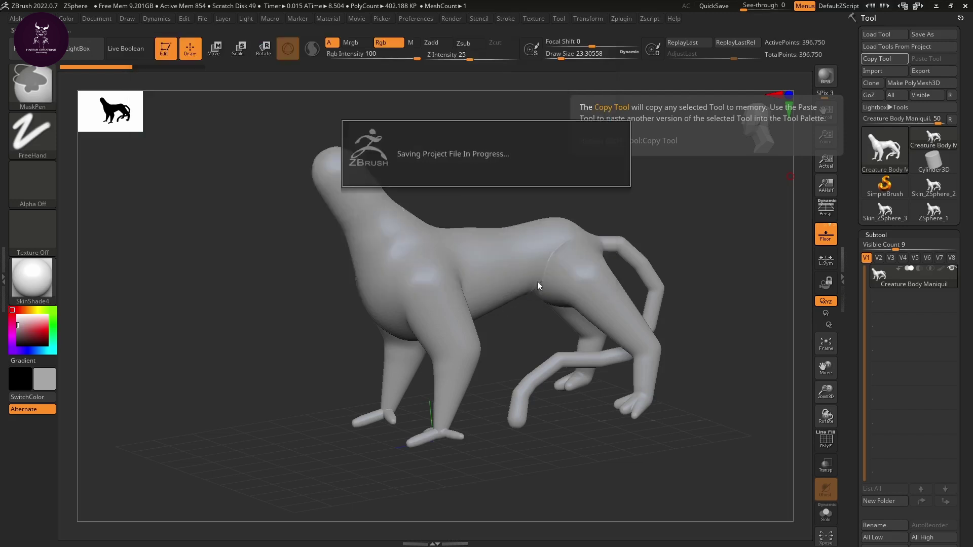
pyautogui.moveTo(340, 304)
pyautogui.keyDown('alt'); pyautogui.mouseDown()
pyautogui.moveTo(313, 307)
pyautogui.moveTo(356, 333)
pyautogui.moveTo(347, 355)
pyautogui.mouseUp(); pyautogui.keyUp('alt')
pyautogui.click(341, 335)
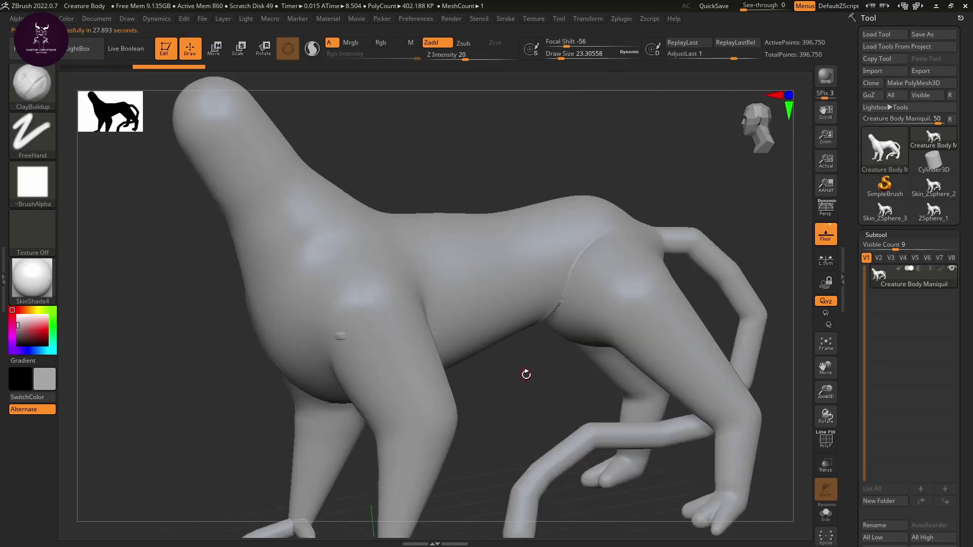
pyautogui.hotkey('ctrl', 'z')
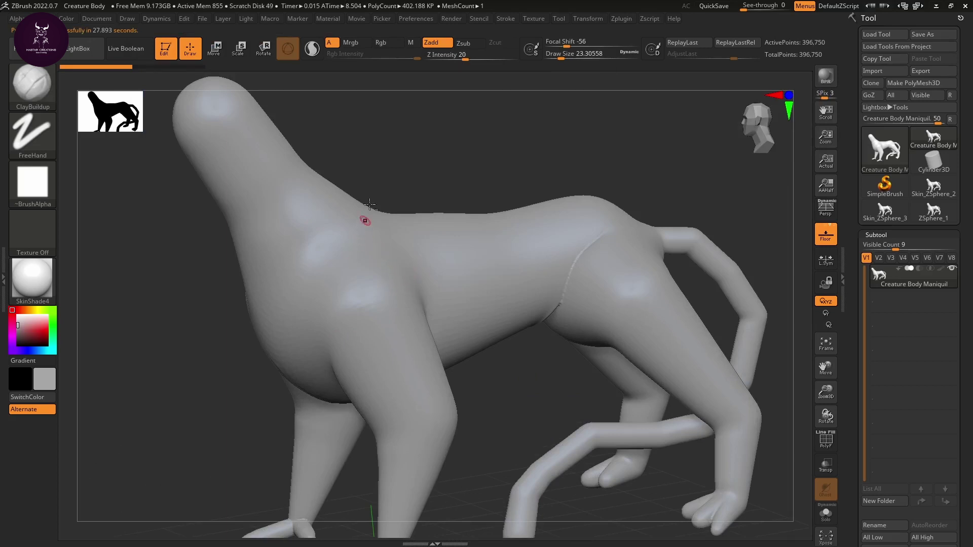
pyautogui.moveTo(437, 156); pyautogui.dragTo(488, 152)
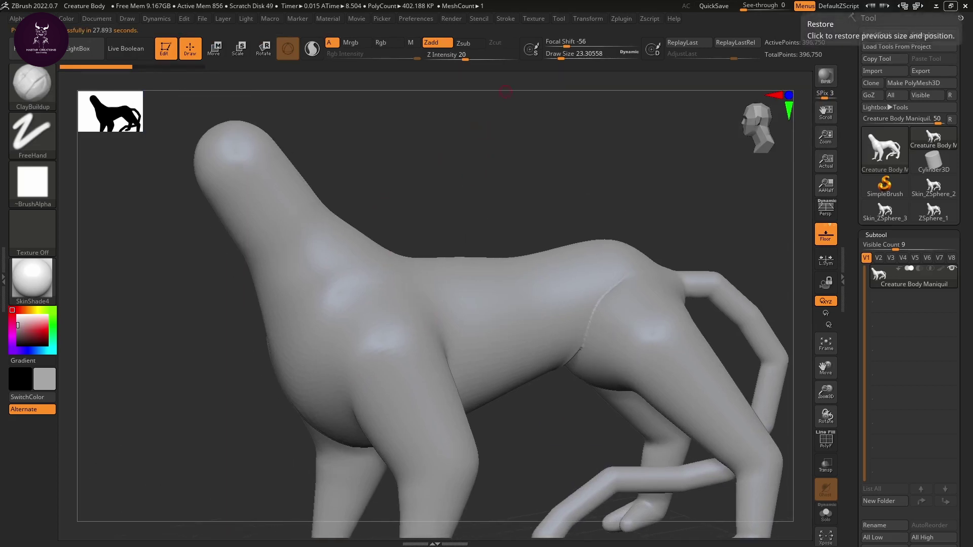
# Load the saved tool file Creature Body Maniquil.ztl.
pyautogui.click(893, 35)
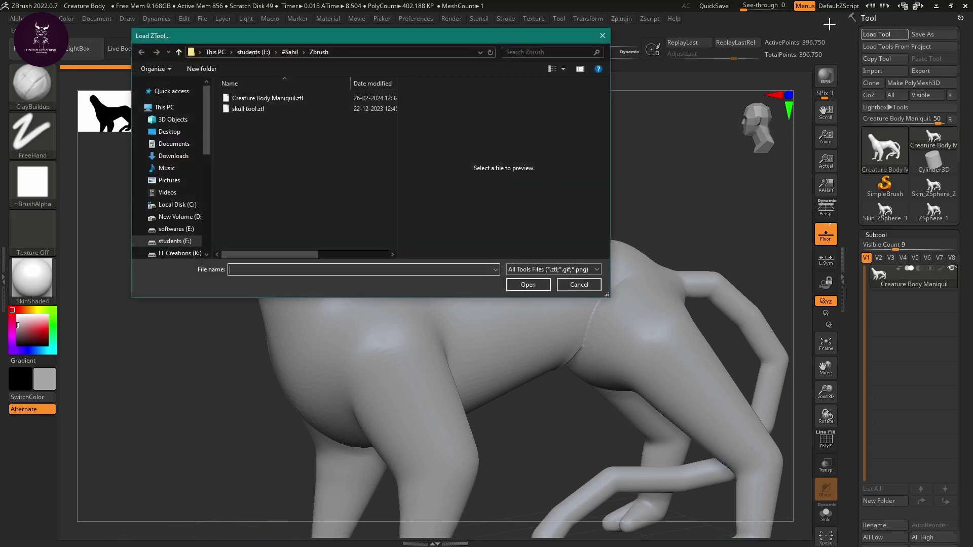
pyautogui.click(305, 100)
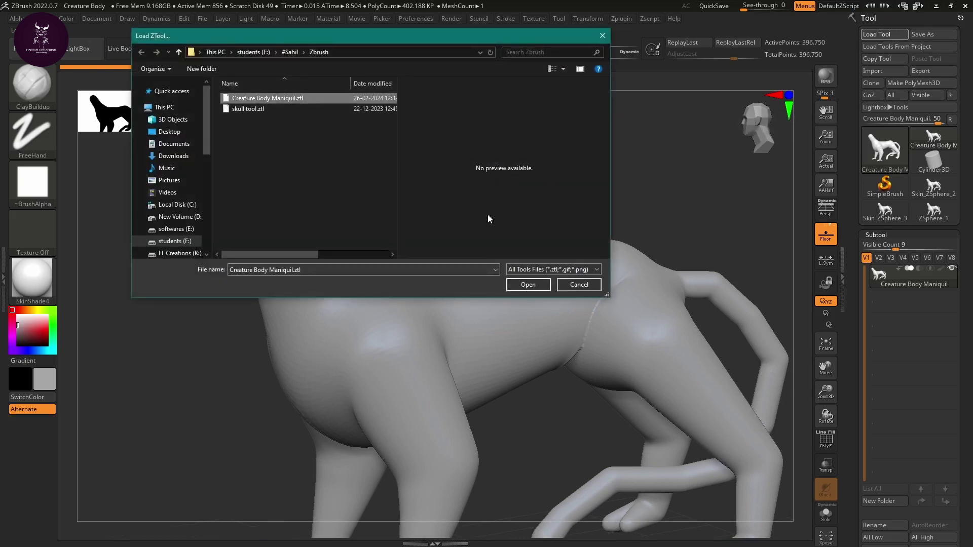
pyautogui.click(527, 284)
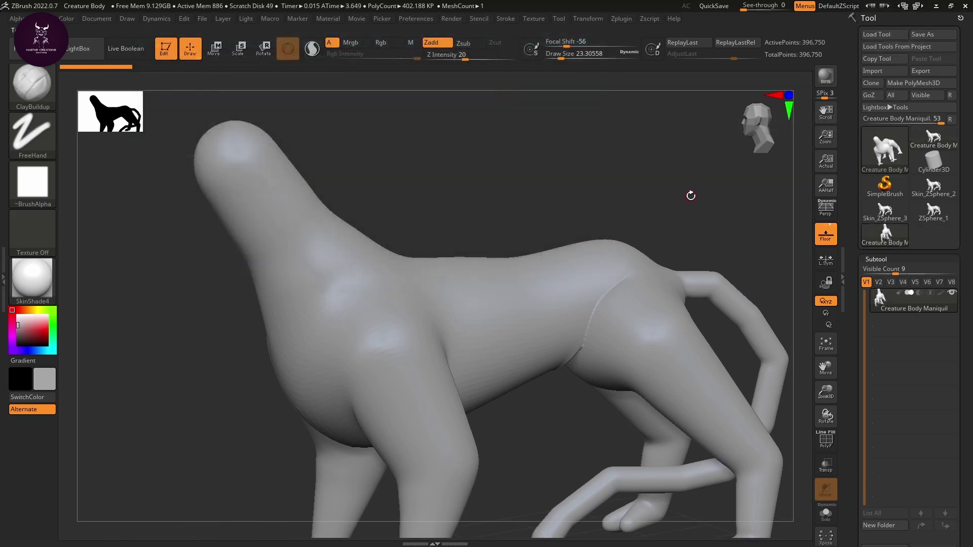
pyautogui.click(887, 158)
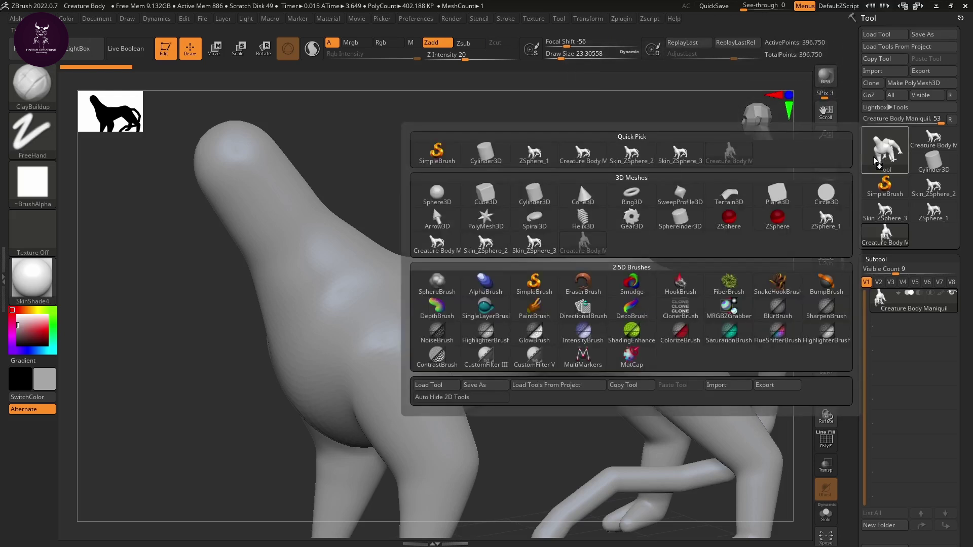
pyautogui.moveTo(435, 196)
pyautogui.mouseDown()
pyautogui.moveTo(436, 219)
pyautogui.moveTo(469, 178)
pyautogui.moveTo(421, 196)
pyautogui.moveTo(427, 210)
pyautogui.moveTo(450, 196)
pyautogui.mouseUp()
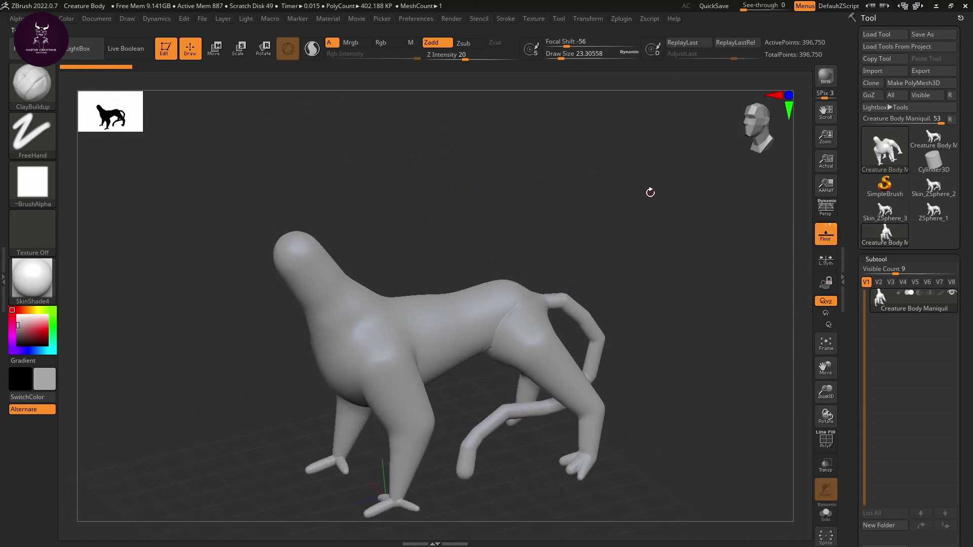
pyautogui.moveTo(541, 340); pyautogui.dragTo(549, 360)
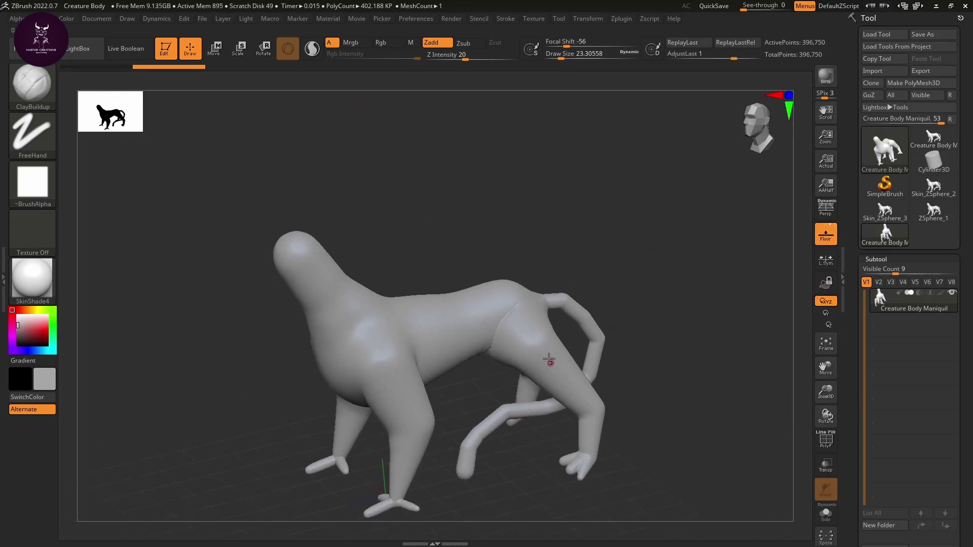
pyautogui.click(895, 152)
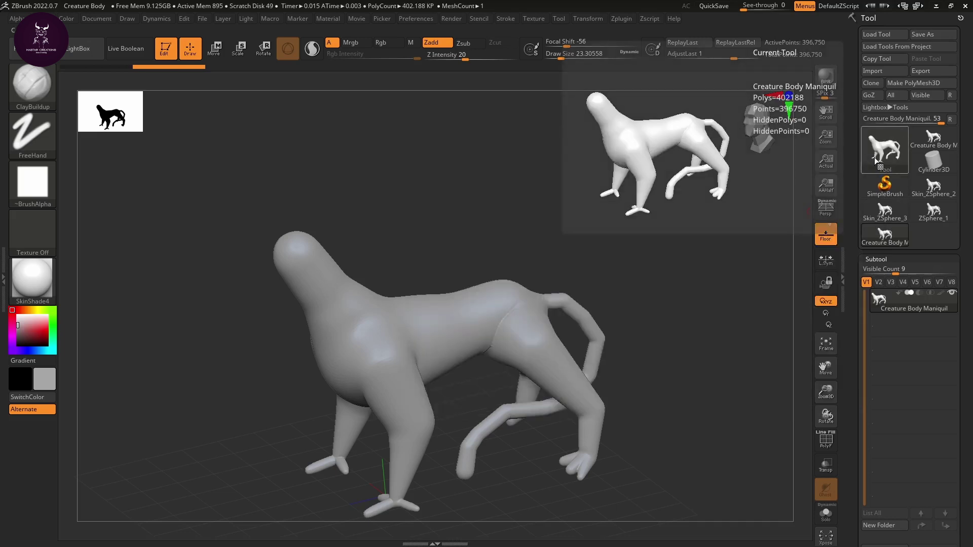
pyautogui.click(863, 156)
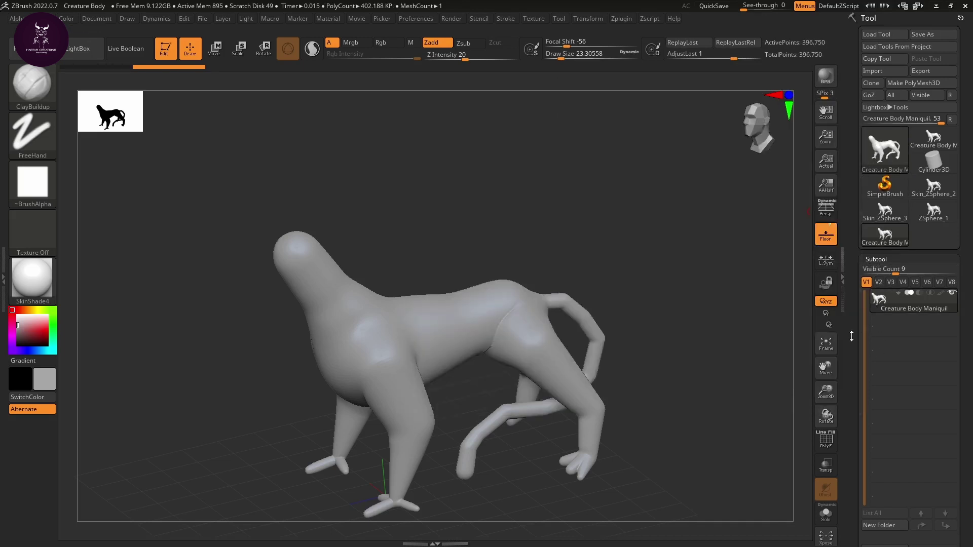
# Append Skin_ZSphere_3 as a new subtool to the creature body tool.
pyautogui.scroll(-6, 851, 336)
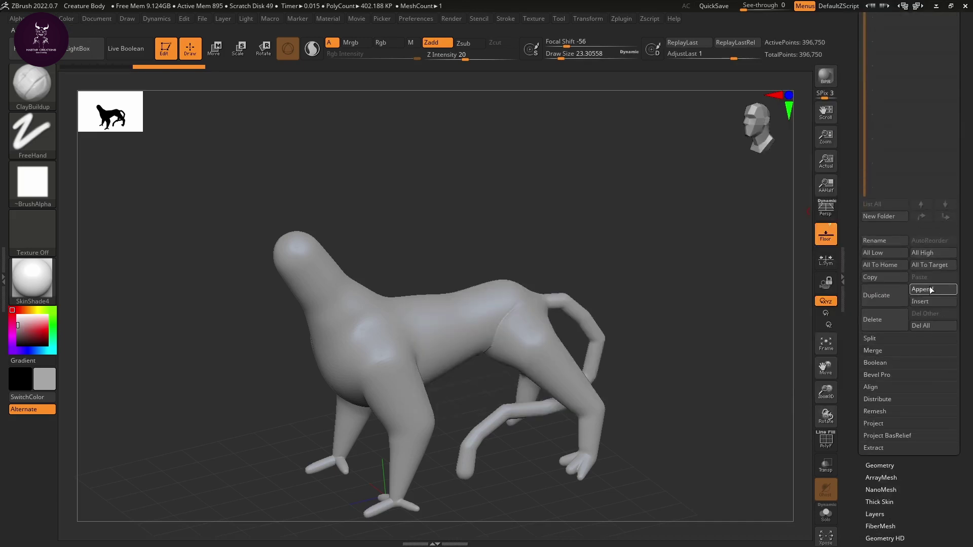
pyautogui.click(930, 290)
pyautogui.click(925, 289)
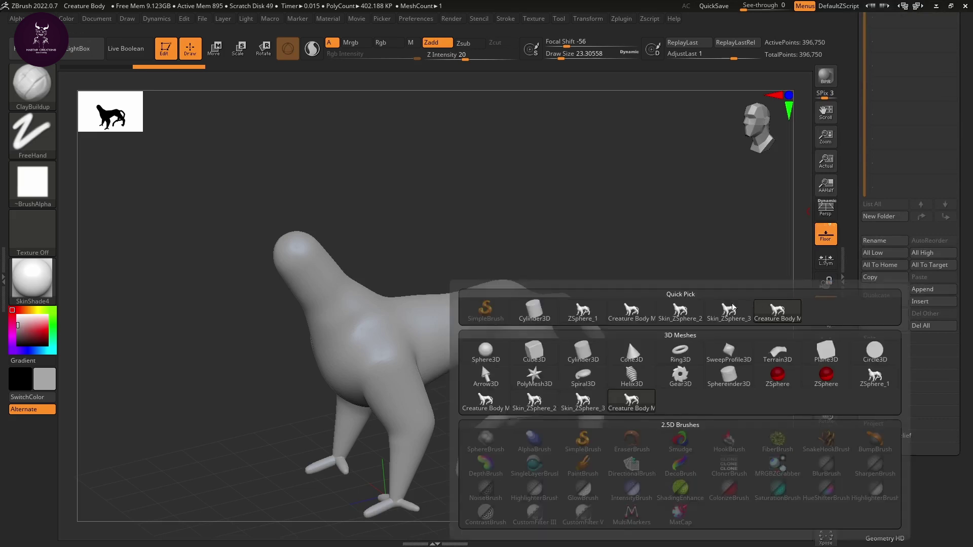
pyautogui.click(698, 313)
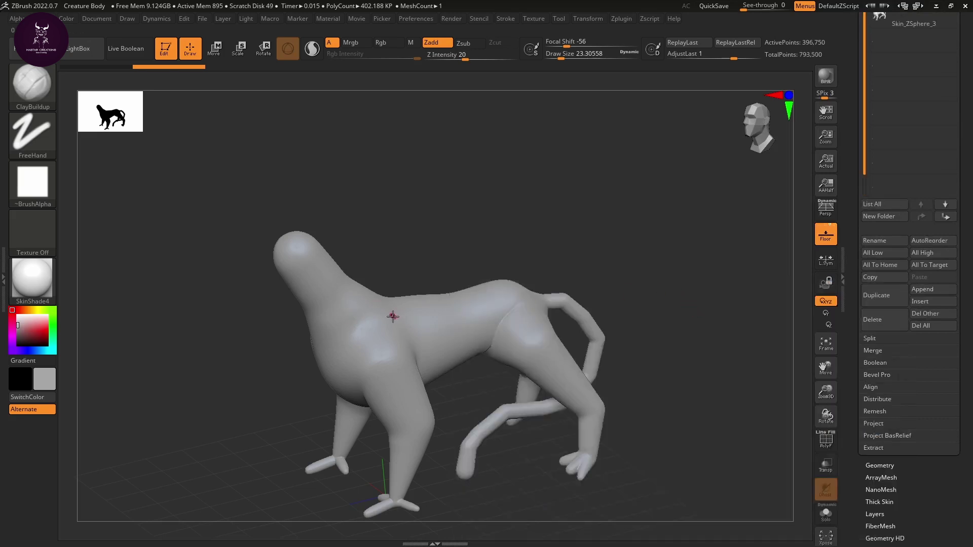
pyautogui.hotkey('ctrl', 'z')
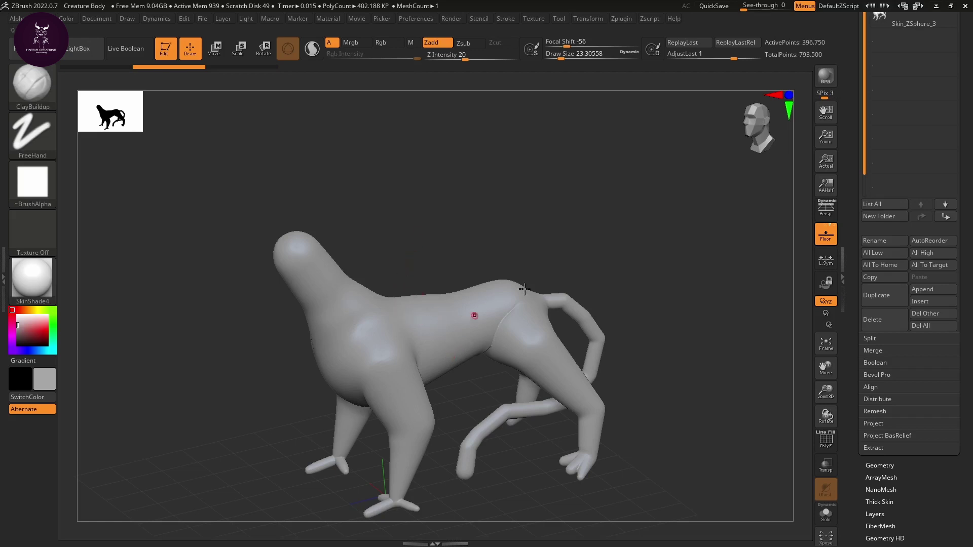
pyautogui.moveTo(862, 167); pyautogui.dragTo(857, 186)
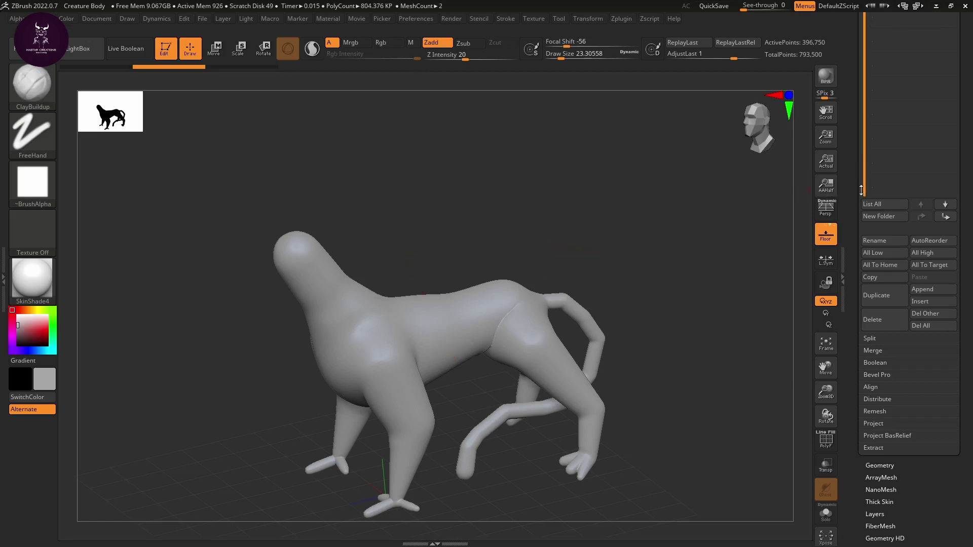
# Load the saved tool file Creature Body Maniquil.ztl from the Zbrush folder again.
pyautogui.moveTo(853, 76); pyautogui.dragTo(826, 194)
pyautogui.click(885, 158)
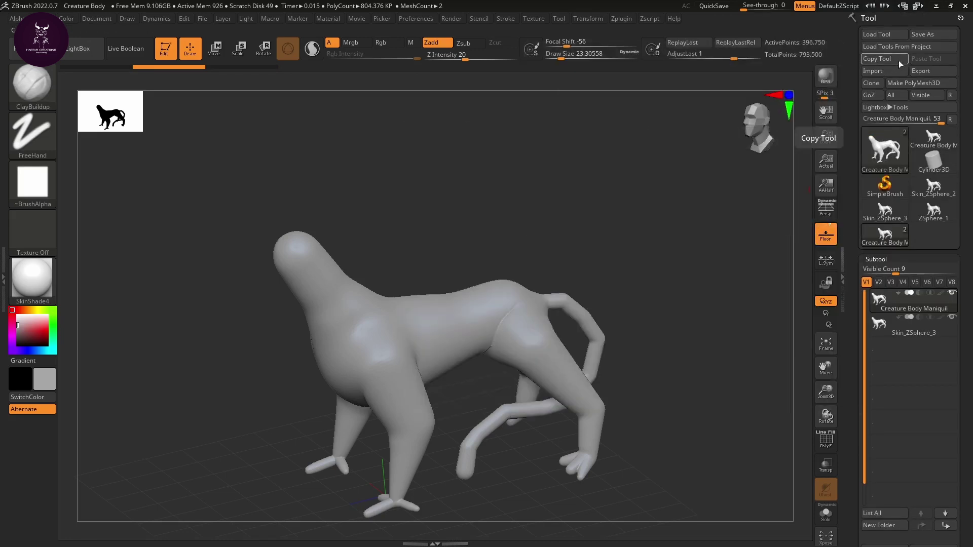
pyautogui.click(895, 35)
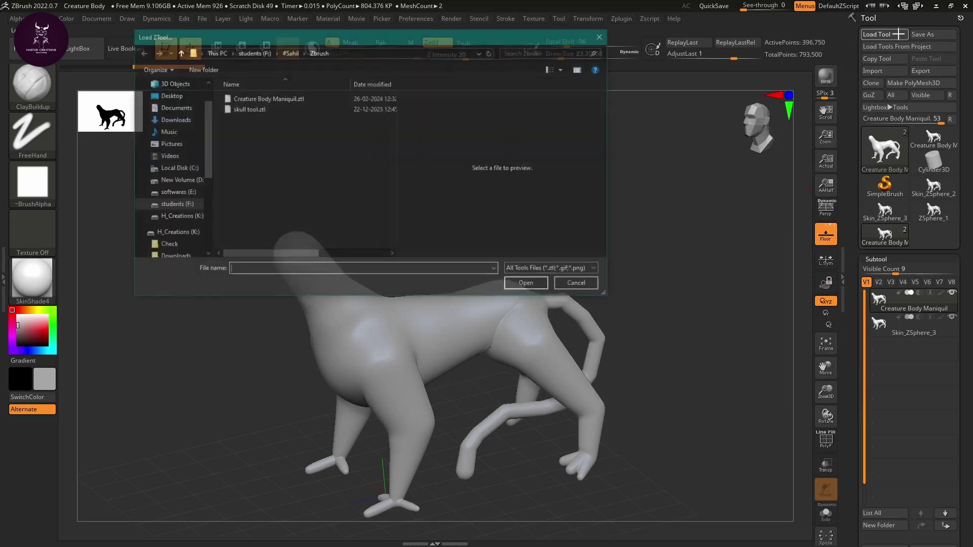
pyautogui.click(274, 99)
pyautogui.click(527, 285)
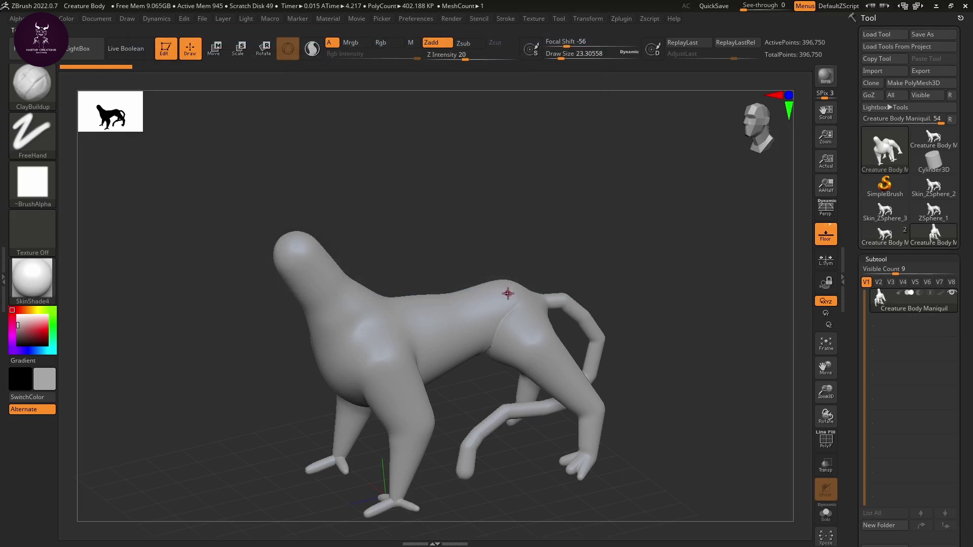
pyautogui.click(889, 106)
pyautogui.click(889, 108)
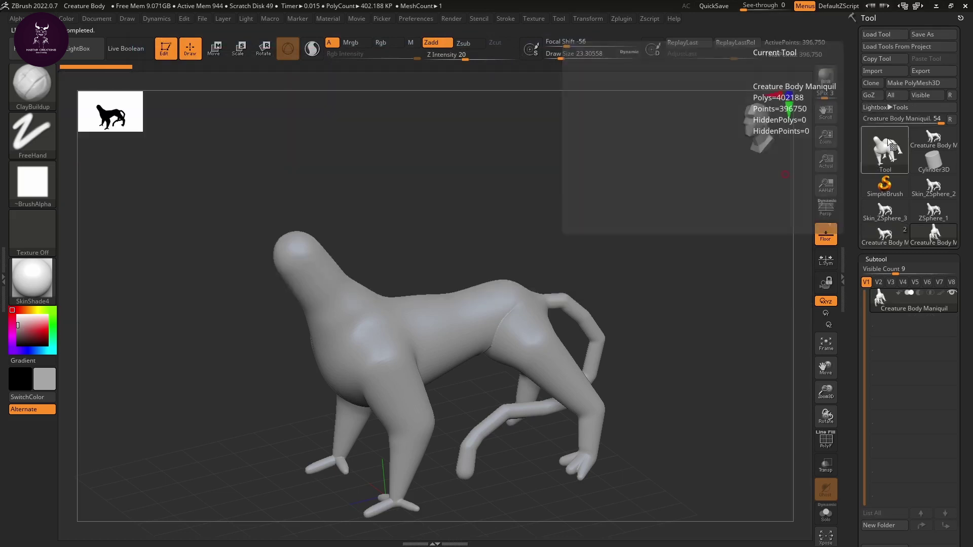
pyautogui.click(886, 143)
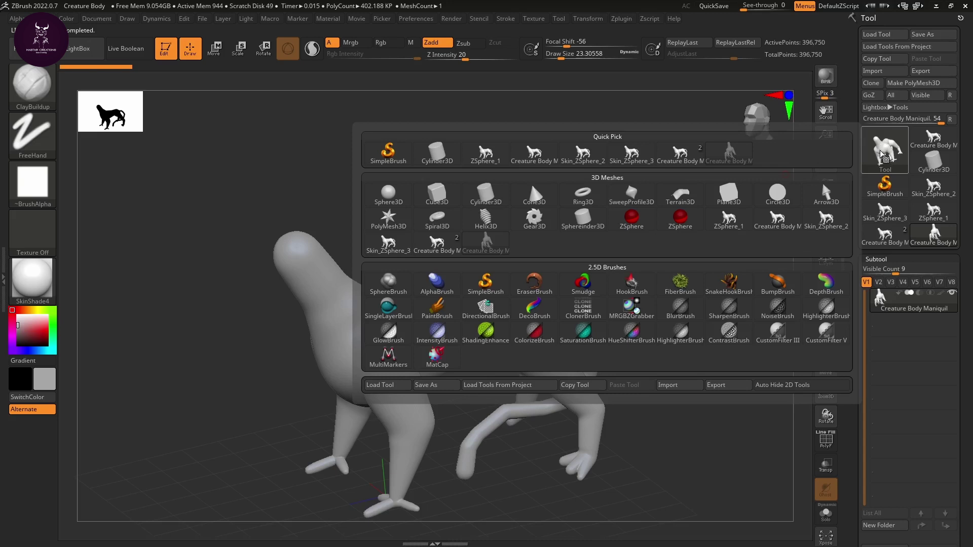
pyautogui.click(882, 151)
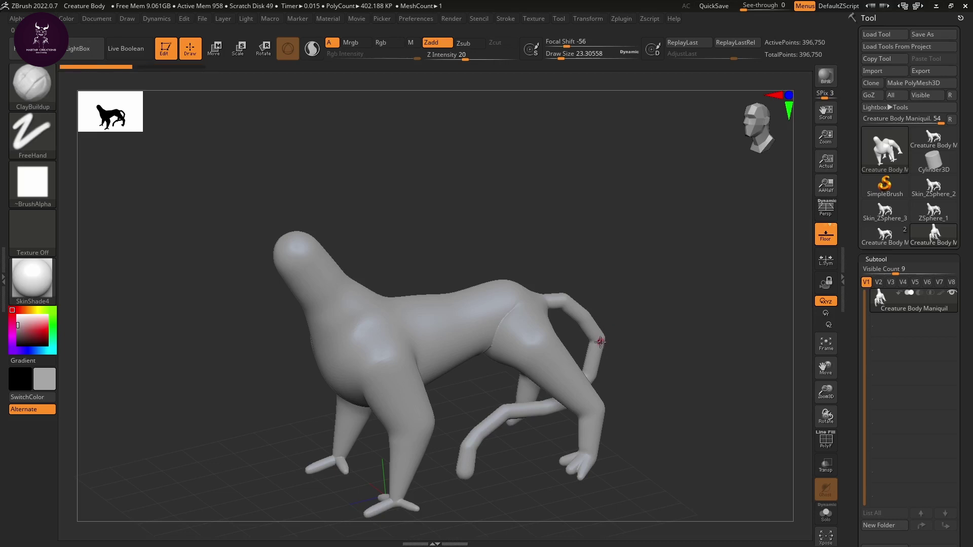
# Turn off Edit mode, switch to 2.5D, and draw several small copies of the mannequin over the creature's hindquarters.
pyautogui.press('t')
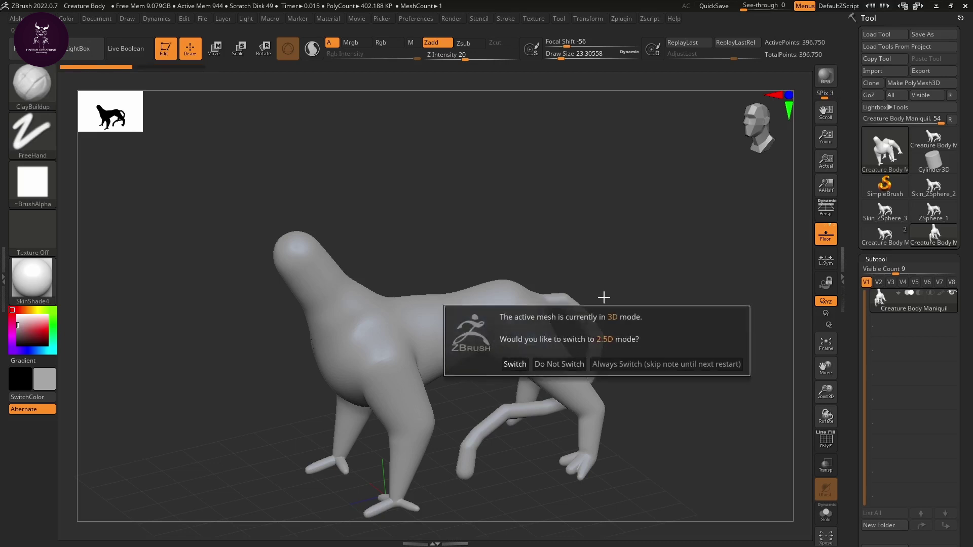
pyautogui.click(514, 363)
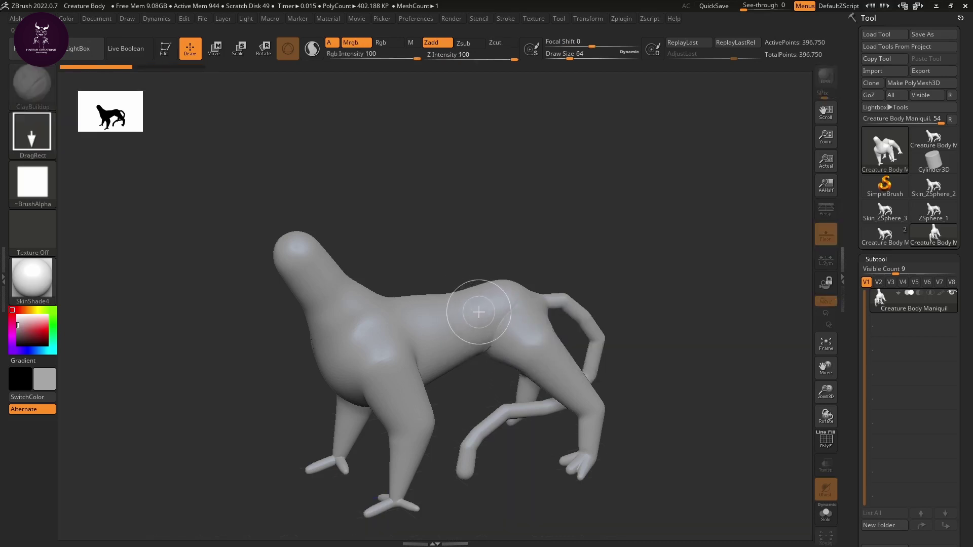
pyautogui.moveTo(479, 312); pyautogui.dragTo(489, 340)
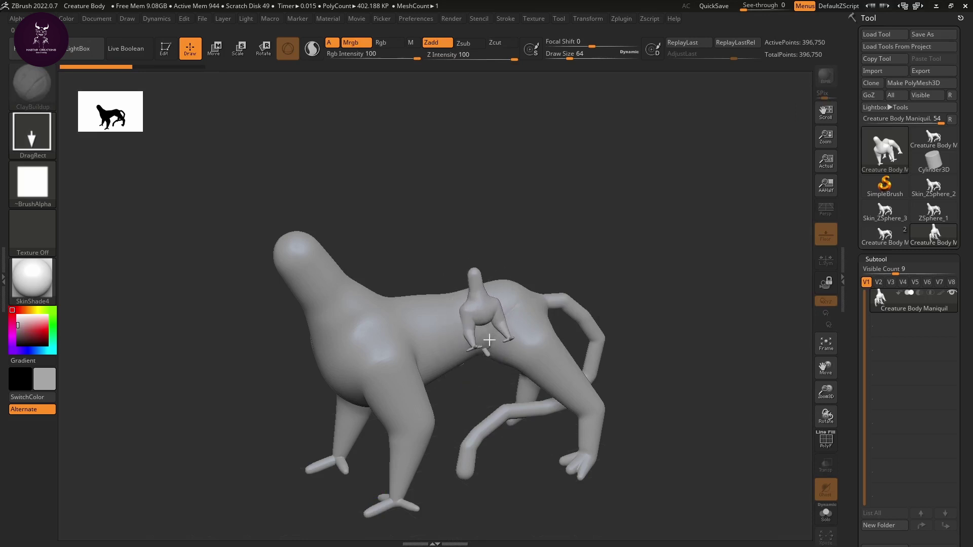
pyautogui.moveTo(501, 307); pyautogui.dragTo(551, 339)
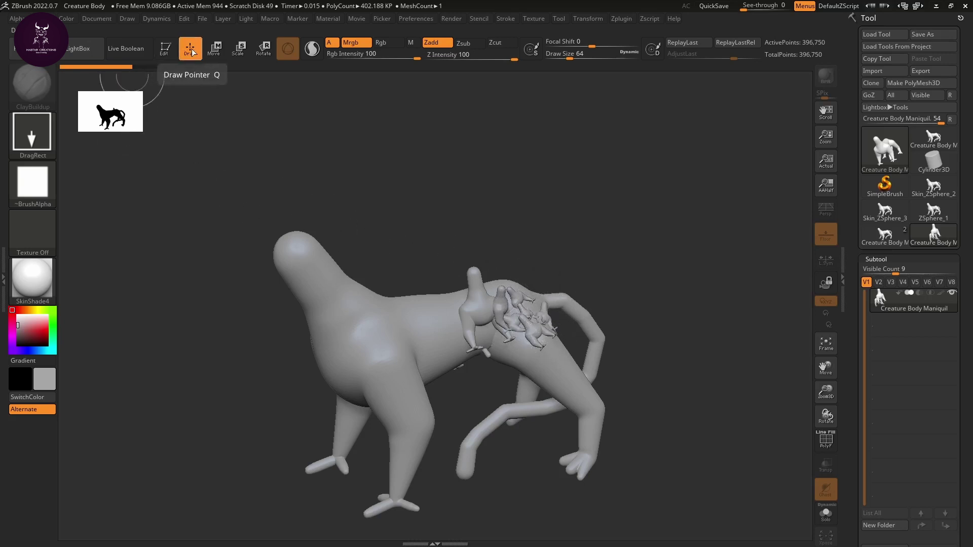
# Return to Edit mode and clear the drawn copies so only the editable mannequin remains.
pyautogui.press('t')
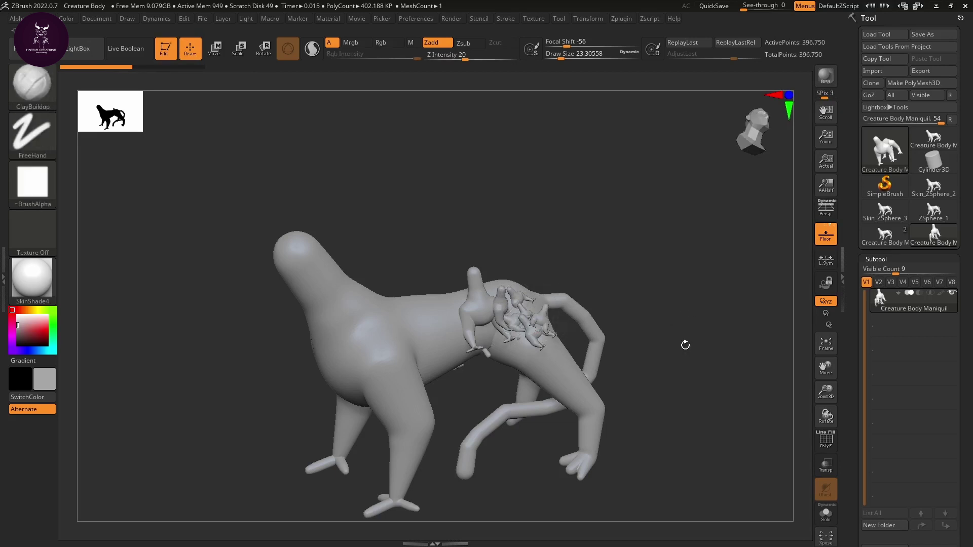
pyautogui.hotkey('ctrl', 'z')
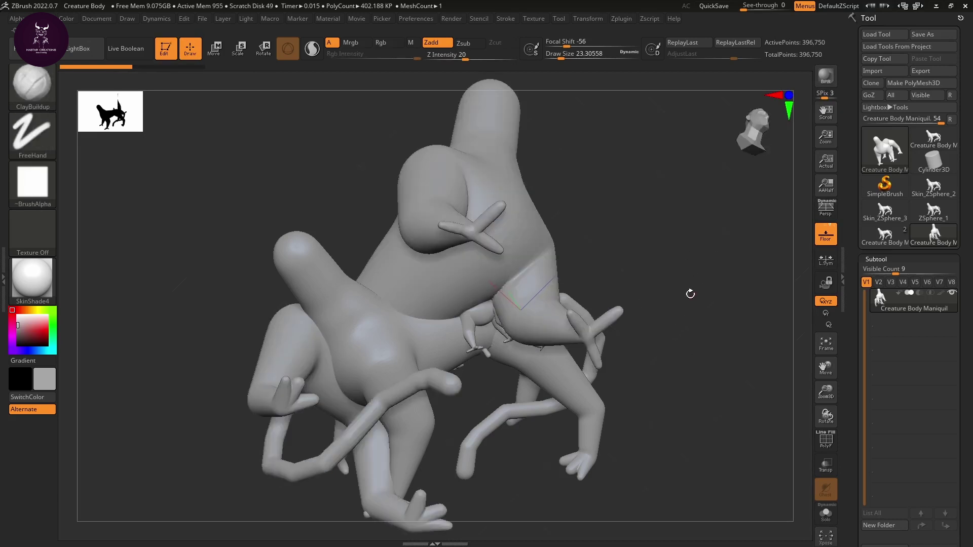
pyautogui.moveTo(662, 293); pyautogui.dragTo(758, 275)
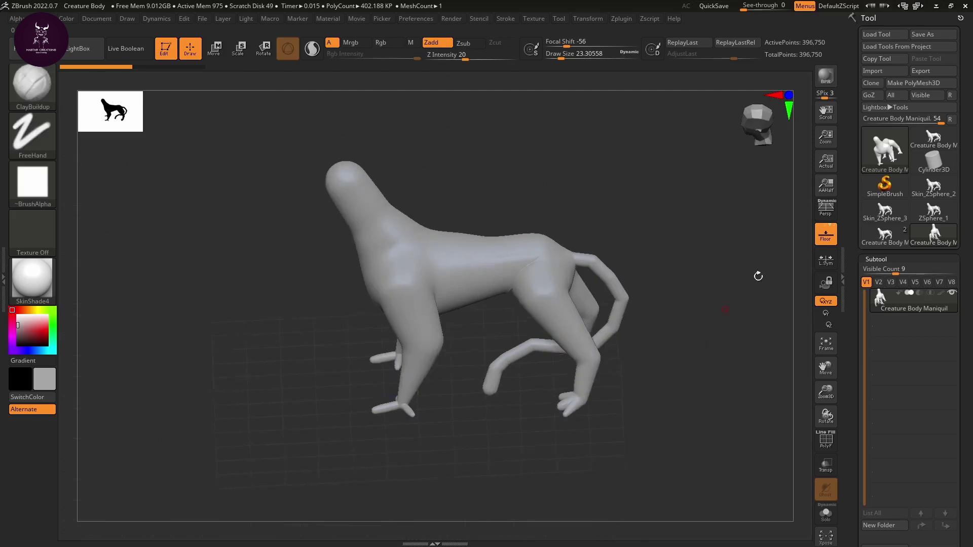
# Reselect the creature body tool, then turn Edit mode off and back on.
pyautogui.click(895, 151)
pyautogui.click(482, 152)
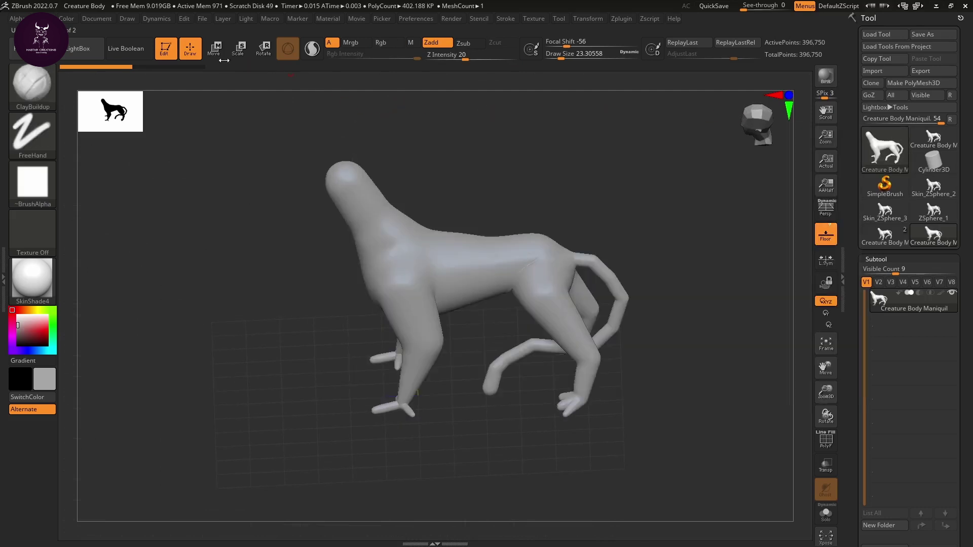
pyautogui.click(169, 51)
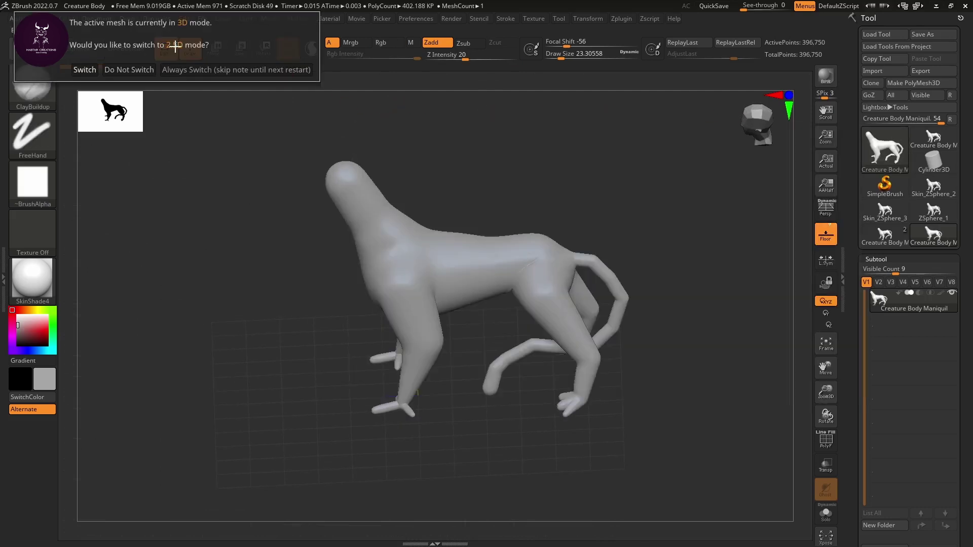
pyautogui.click(86, 70)
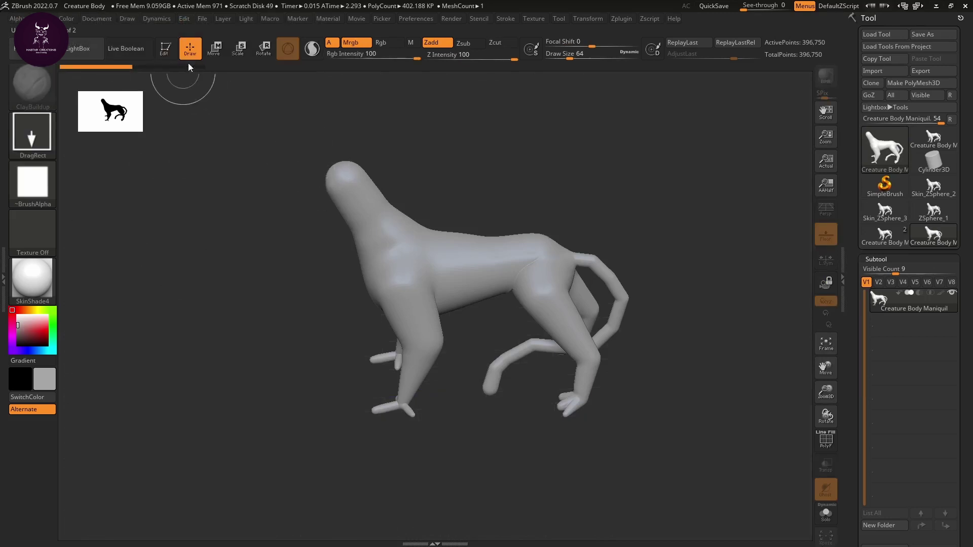
pyautogui.click(166, 48)
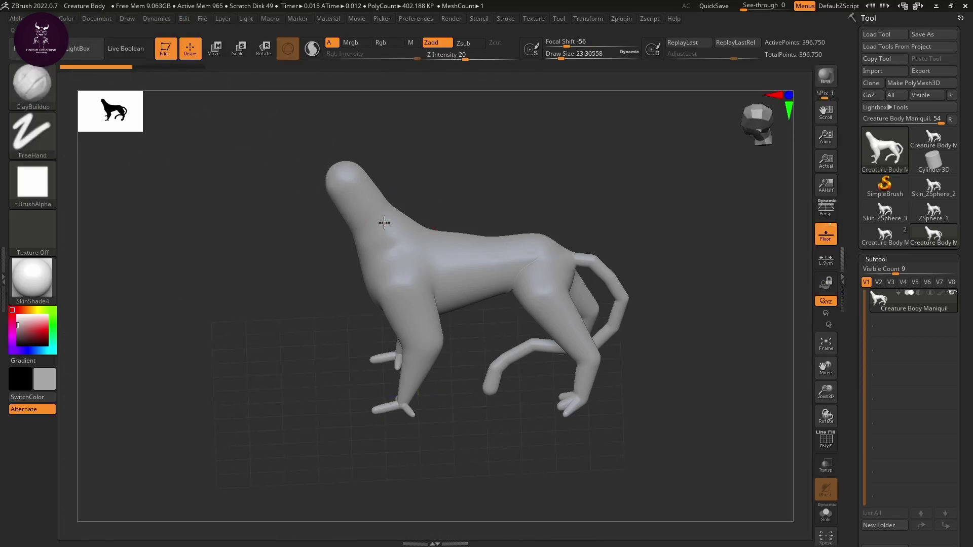
# Switch the mannequin to 2.5D mode and draw a cluster of small copies along the creature's flank.
pyautogui.click(196, 52)
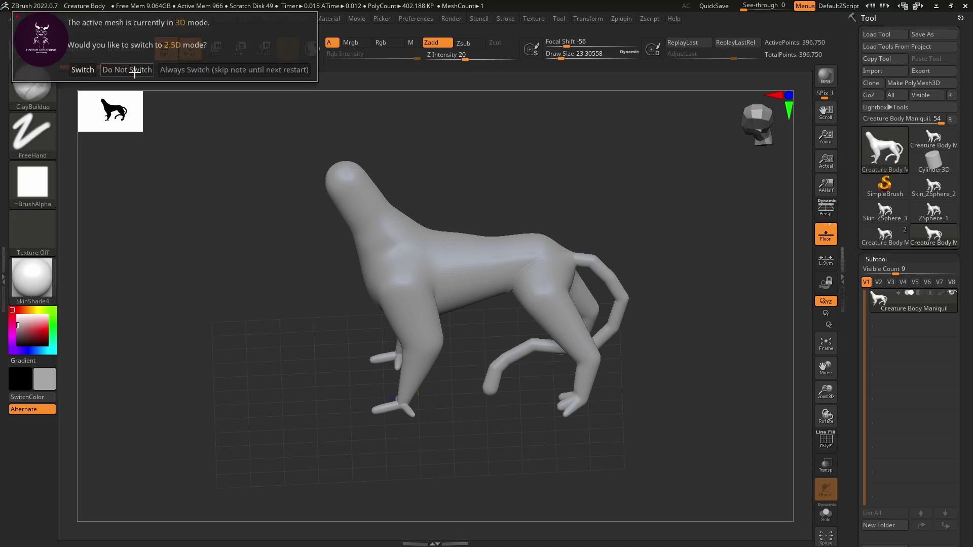
pyautogui.click(135, 70)
pyautogui.click(174, 48)
pyautogui.click(87, 72)
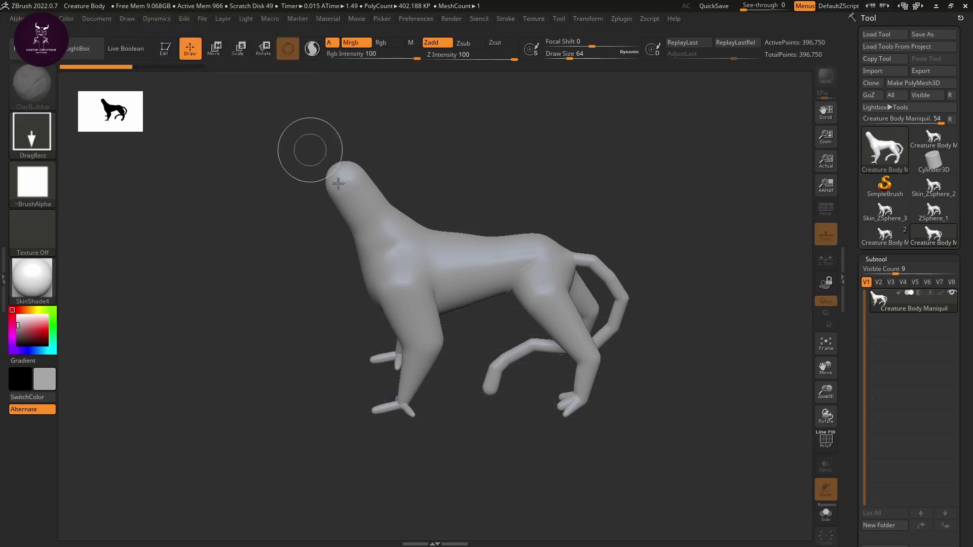
pyautogui.moveTo(453, 287)
pyautogui.mouseDown()
pyautogui.moveTo(453, 300)
pyautogui.moveTo(483, 293)
pyautogui.moveTo(543, 263)
pyautogui.mouseUp()
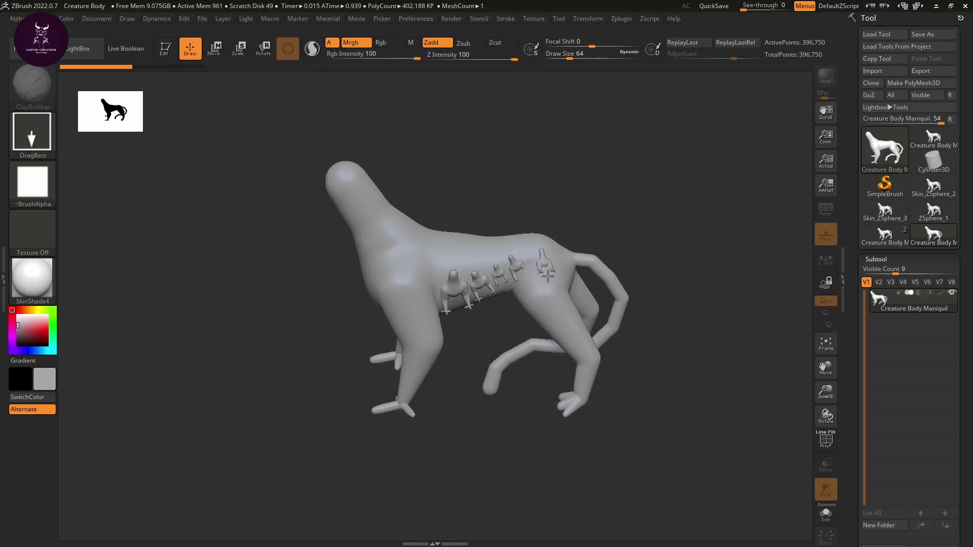
pyautogui.moveTo(466, 234); pyautogui.dragTo(467, 242)
pyautogui.moveTo(490, 238)
pyautogui.mouseDown()
pyautogui.moveTo(491, 247)
pyautogui.moveTo(446, 254)
pyautogui.moveTo(437, 276)
pyautogui.mouseUp()
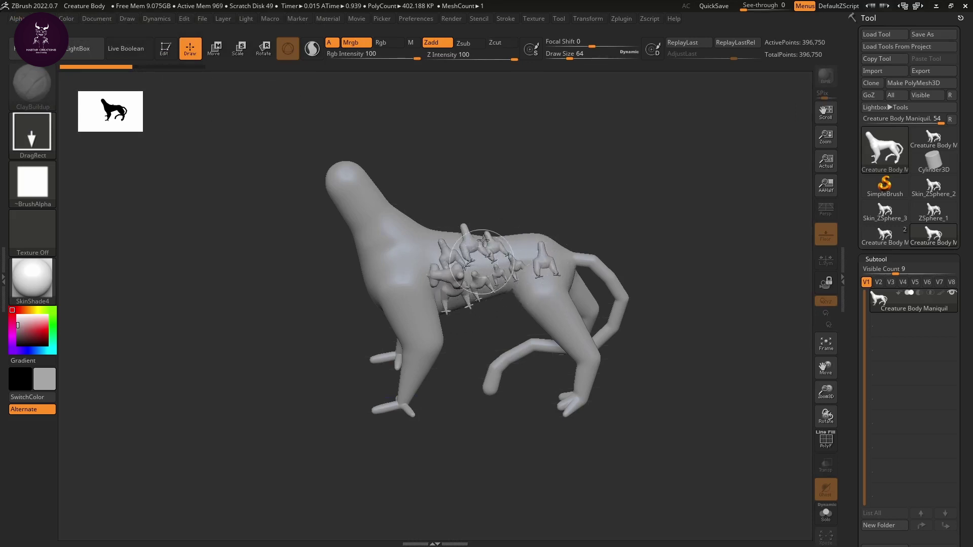
# Turn Edit mode on and back off, and draw larger mannequin copies beside the creature's rear end.
pyautogui.click(165, 48)
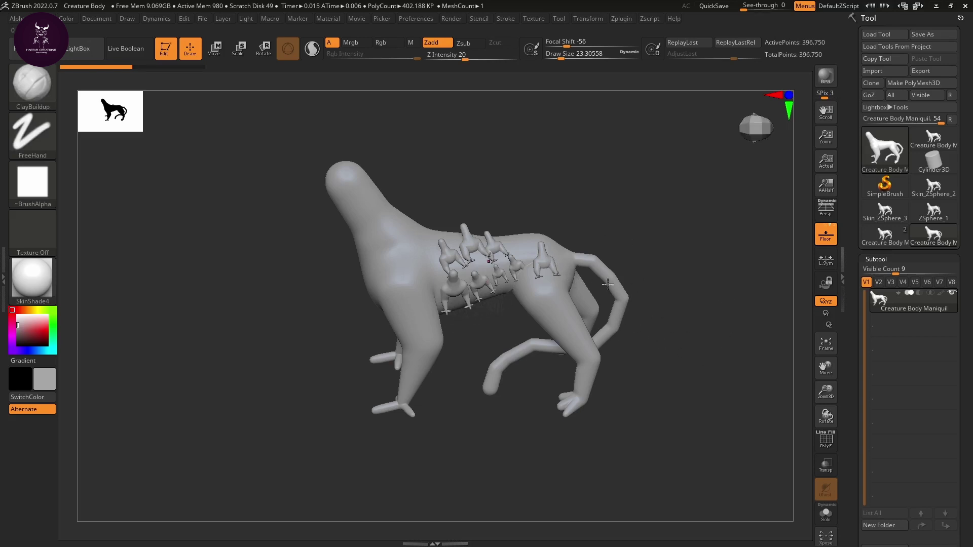
pyautogui.click(599, 350)
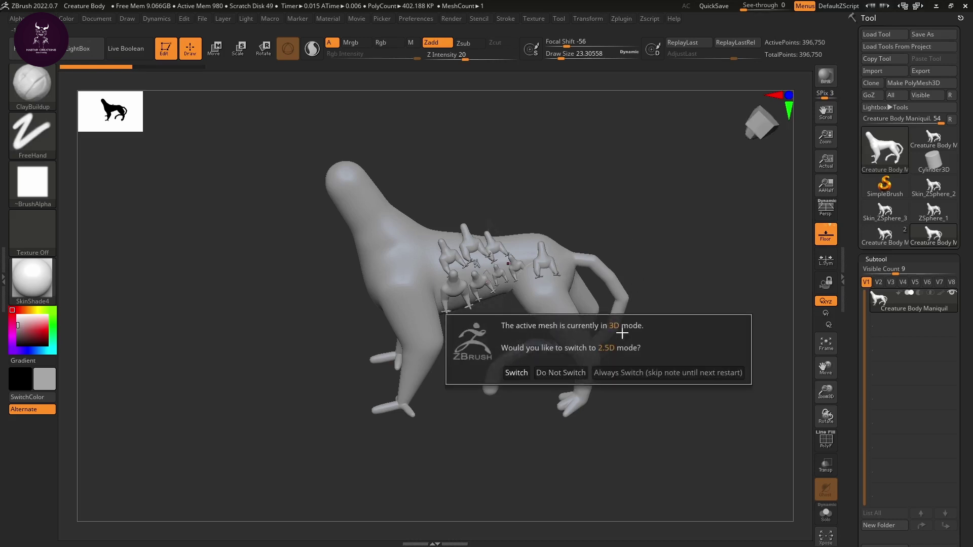
pyautogui.click(524, 368)
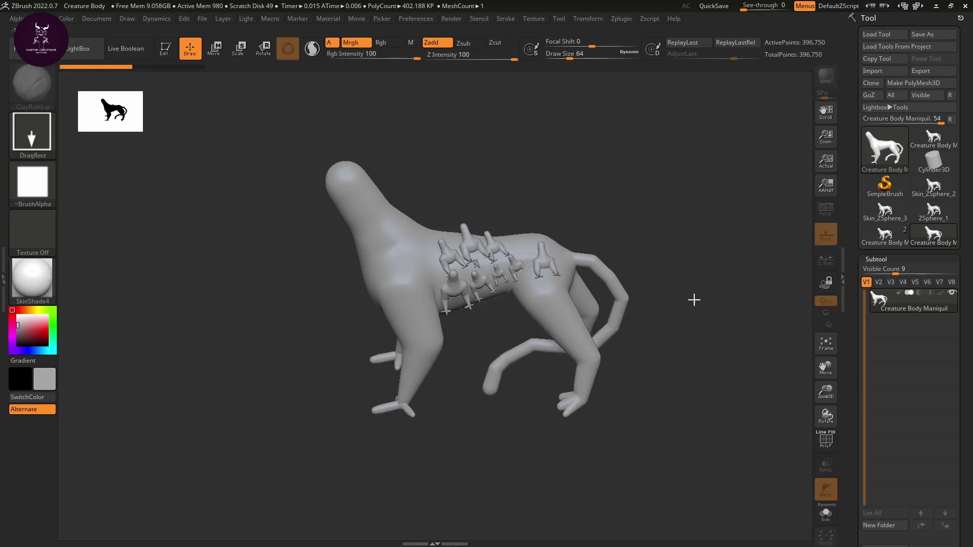
pyautogui.moveTo(693, 298); pyautogui.dragTo(684, 302)
pyautogui.moveTo(618, 215); pyautogui.dragTo(679, 259)
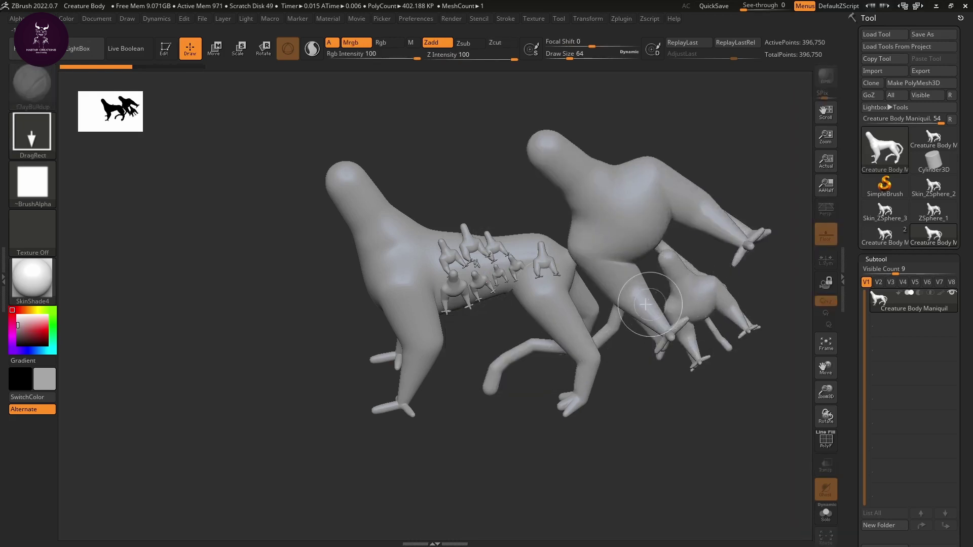
# Clear the canvas, draw the mannequin afresh, enter Edit mode and remove the leftover copies around it.
pyautogui.hotkey('ctrl', 'n')
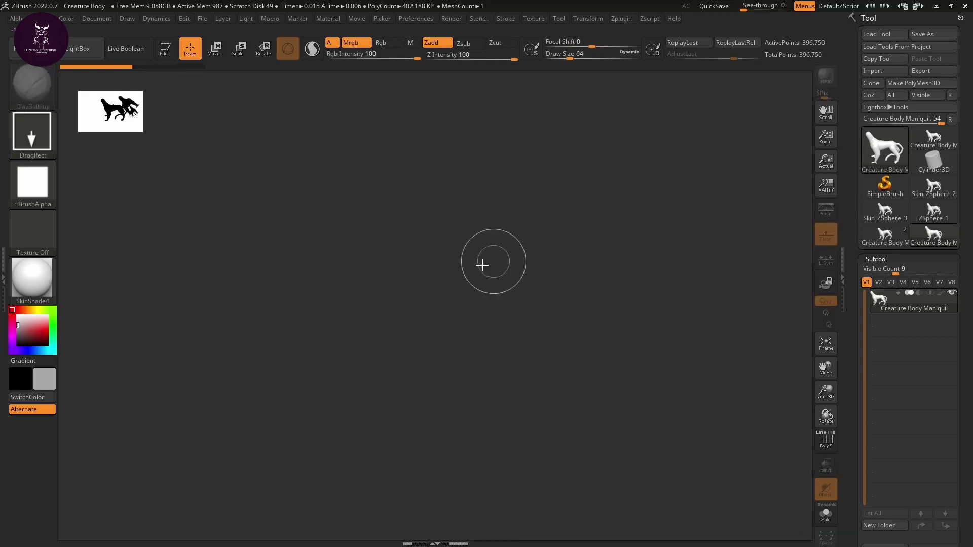
pyautogui.moveTo(507, 291); pyautogui.dragTo(514, 261)
pyautogui.moveTo(505, 268)
pyautogui.mouseDown()
pyautogui.moveTo(515, 239)
pyautogui.moveTo(542, 257)
pyautogui.moveTo(539, 294)
pyautogui.mouseUp()
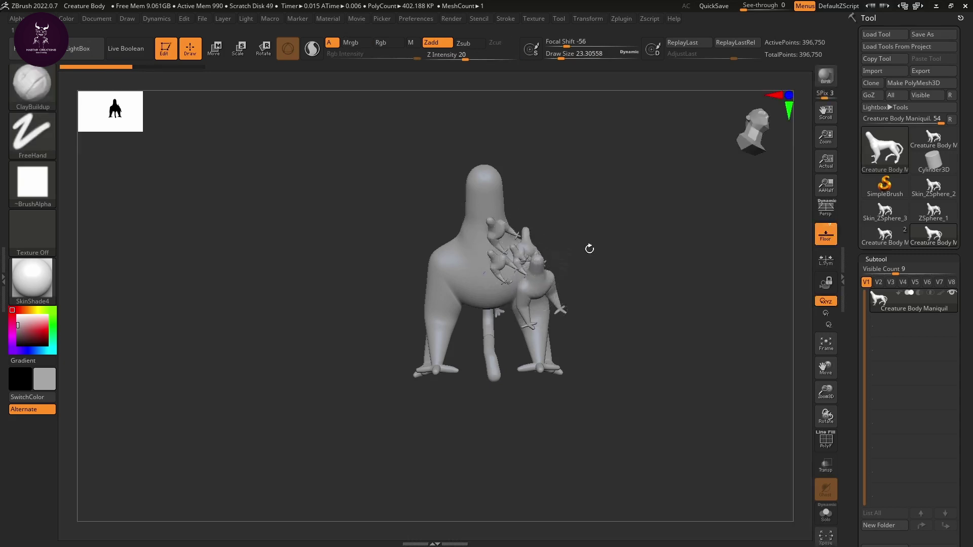
pyautogui.moveTo(636, 321); pyautogui.dragTo(681, 323)
pyautogui.moveTo(623, 358)
pyautogui.mouseDown()
pyautogui.moveTo(595, 425)
pyautogui.moveTo(618, 393)
pyautogui.moveTo(610, 344)
pyautogui.moveTo(617, 395)
pyautogui.moveTo(623, 343)
pyautogui.moveTo(645, 348)
pyautogui.moveTo(575, 341)
pyautogui.moveTo(551, 365)
pyautogui.moveTo(569, 393)
pyautogui.moveTo(664, 421)
pyautogui.moveTo(654, 345)
pyautogui.moveTo(710, 417)
pyautogui.moveTo(610, 174)
pyautogui.moveTo(475, 159)
pyautogui.moveTo(522, 163)
pyautogui.moveTo(477, 146)
pyautogui.moveTo(522, 201)
pyautogui.mouseUp()
pyautogui.keyDown('ctrl'); pyautogui.keyDown('shift'); pyautogui.click(597, 367); pyautogui.keyUp('shift'); pyautogui.keyUp('ctrl')
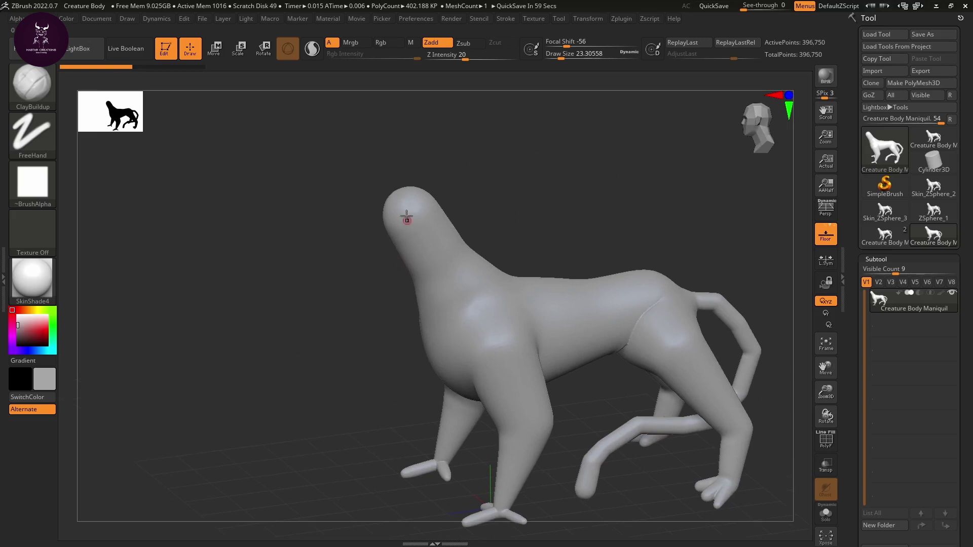
# Turn the creature to a side view and select the Move brush.
pyautogui.press('b')
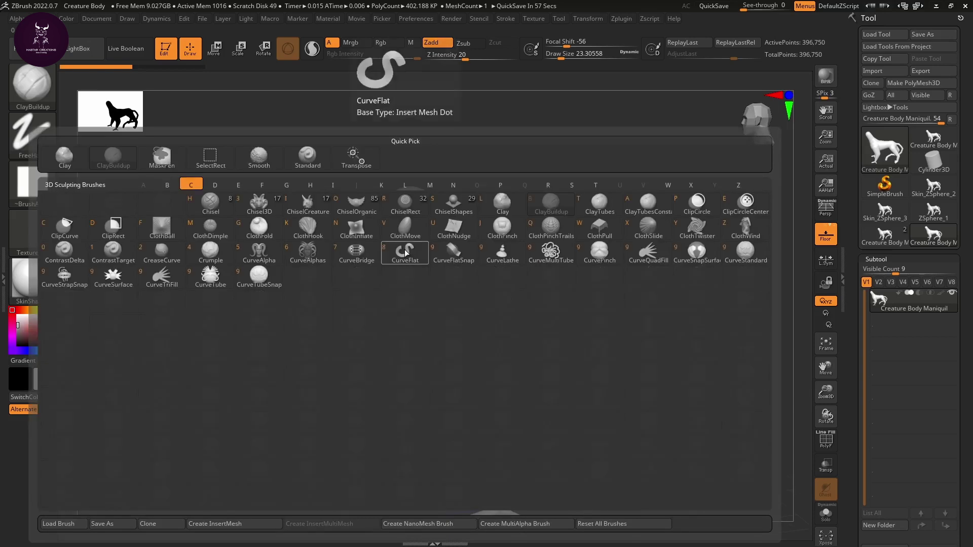
pyautogui.press('Escape')
pyautogui.moveTo(563, 178); pyautogui.dragTo(560, 169)
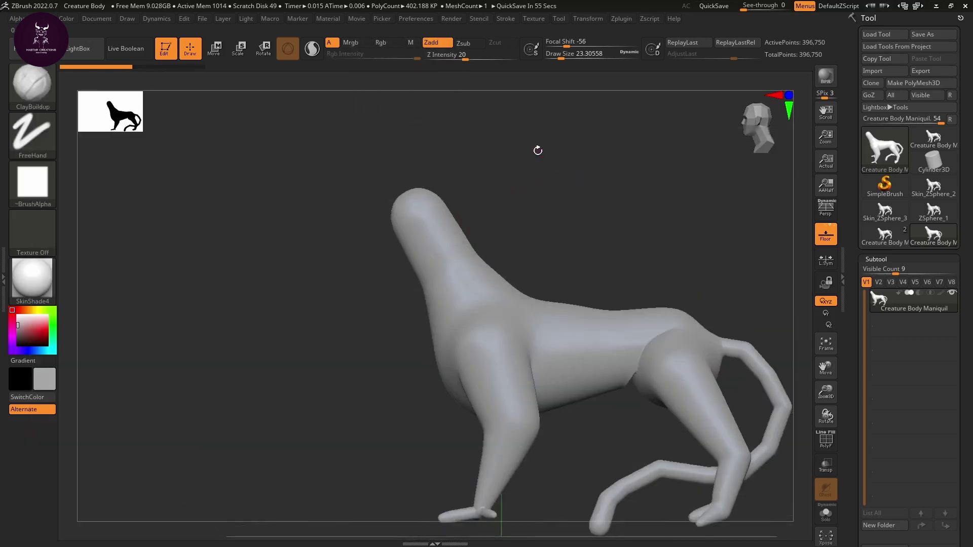
pyautogui.press('b')
pyautogui.press('m')
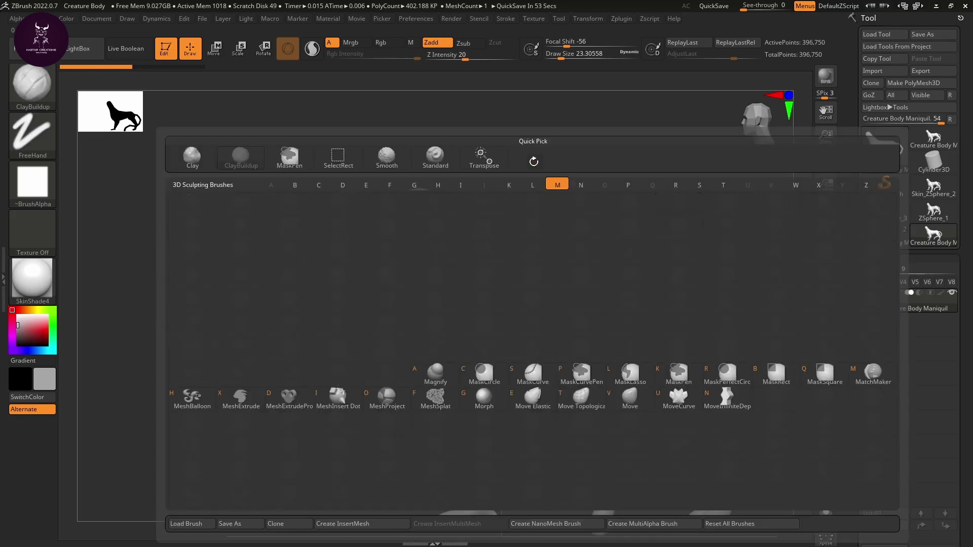
pyautogui.press('v')
# Enlarge the Move brush to a draw size of about 386 and reshape the creature's head from the side.
pyautogui.press('s')
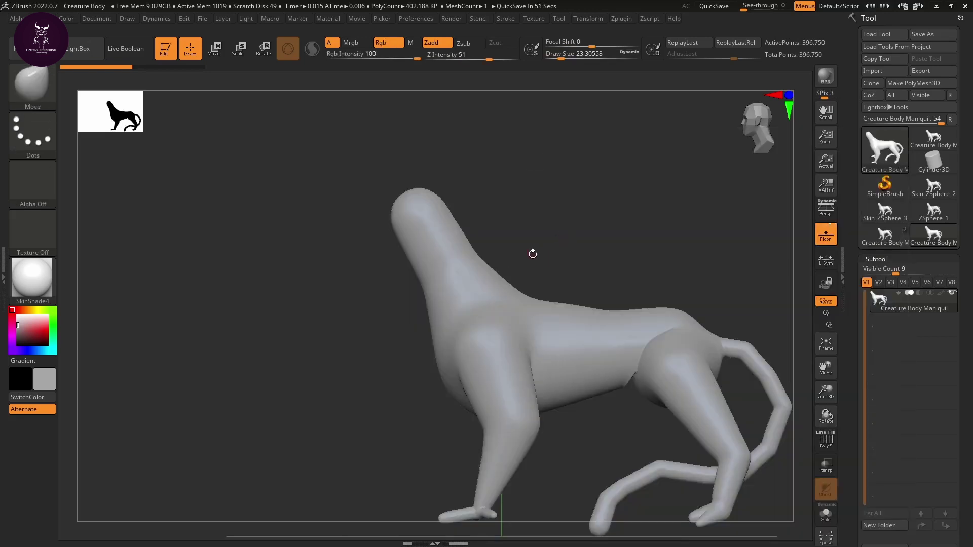
pyautogui.press('s')
pyautogui.moveTo(533, 257); pyautogui.dragTo(565, 276)
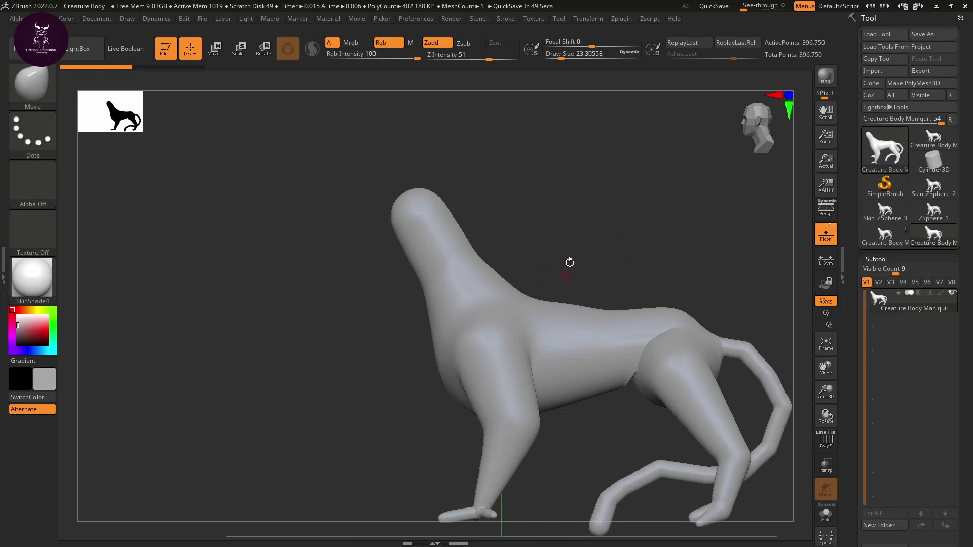
pyautogui.press('s')
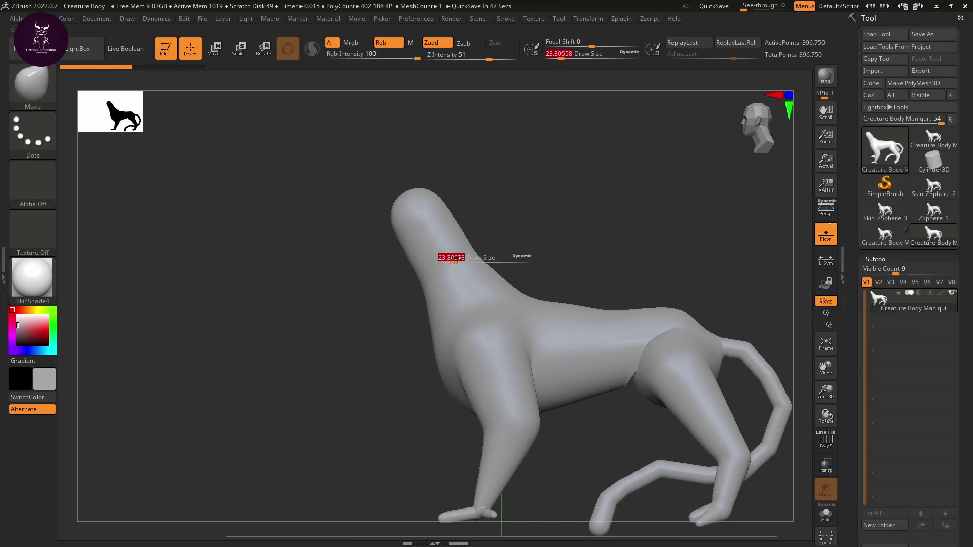
pyautogui.moveTo(459, 256); pyautogui.dragTo(493, 266)
pyautogui.moveTo(408, 237); pyautogui.dragTo(386, 241)
pyautogui.moveTo(447, 218); pyautogui.dragTo(456, 210)
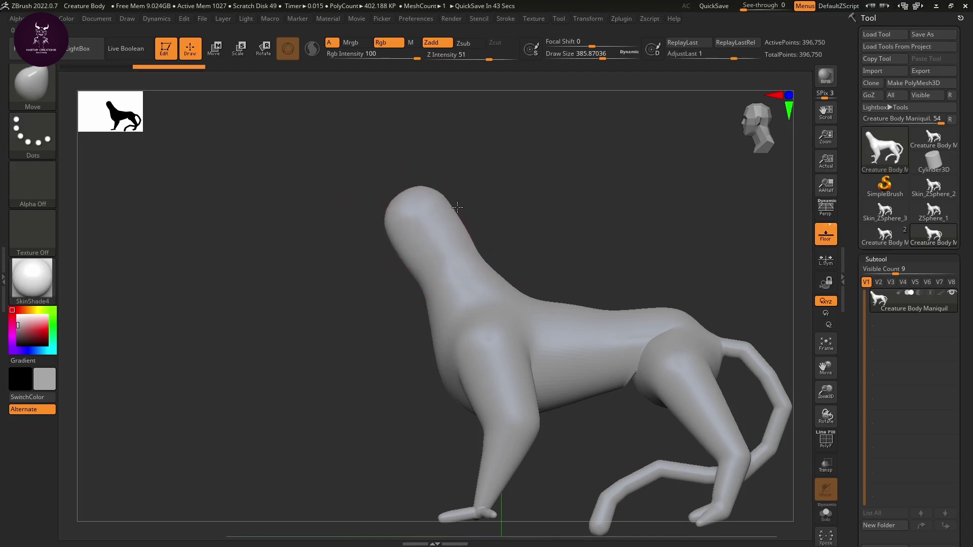
# Reshape the throat and nape with the Move brush and push the front of the chest outward.
pyautogui.moveTo(477, 252); pyautogui.dragTo(482, 257)
pyautogui.moveTo(410, 284)
pyautogui.mouseDown()
pyautogui.moveTo(406, 237)
pyautogui.moveTo(425, 291)
pyautogui.mouseUp()
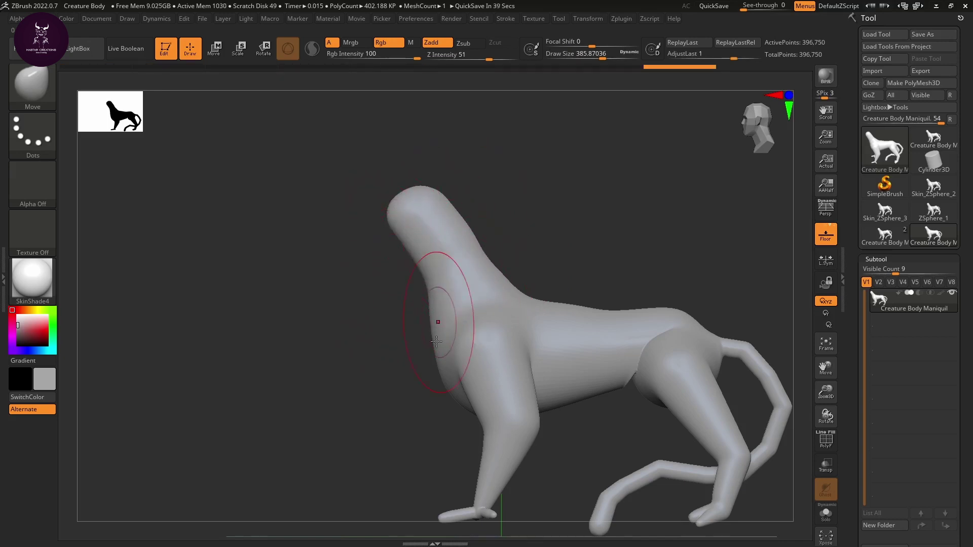
pyautogui.moveTo(435, 347); pyautogui.dragTo(428, 360)
pyautogui.moveTo(433, 309); pyautogui.dragTo(433, 334)
pyautogui.moveTo(453, 372); pyautogui.dragTo(465, 406)
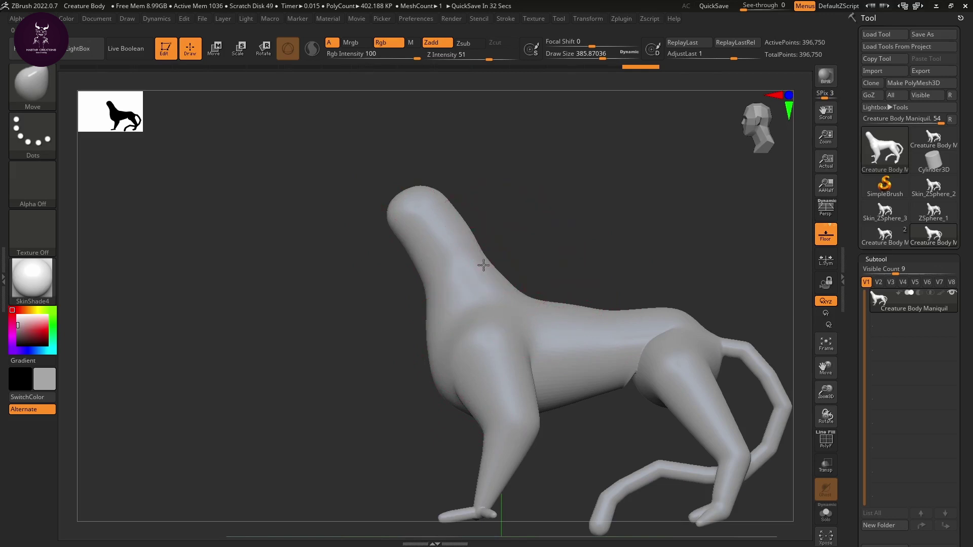
# Curve the back, raise the rump and deepen the belly behind the forelegs with the Move brush.
pyautogui.moveTo(482, 263); pyautogui.dragTo(501, 301)
pyautogui.moveTo(567, 306); pyautogui.dragTo(574, 312)
pyautogui.moveTo(649, 319)
pyautogui.mouseDown()
pyautogui.moveTo(701, 306)
pyautogui.moveTo(642, 312)
pyautogui.mouseUp()
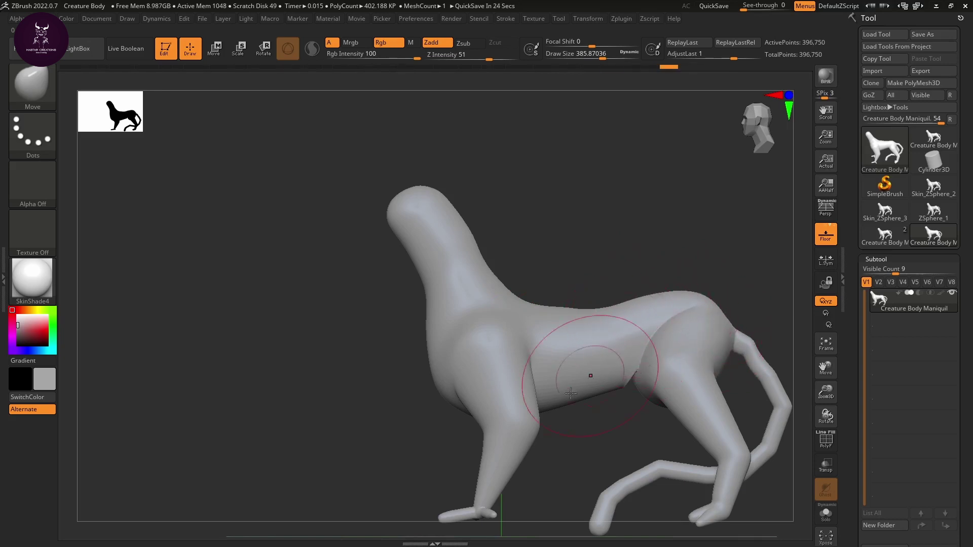
pyautogui.moveTo(550, 426)
pyautogui.mouseDown()
pyautogui.moveTo(558, 382)
pyautogui.moveTo(570, 426)
pyautogui.moveTo(554, 454)
pyautogui.mouseUp()
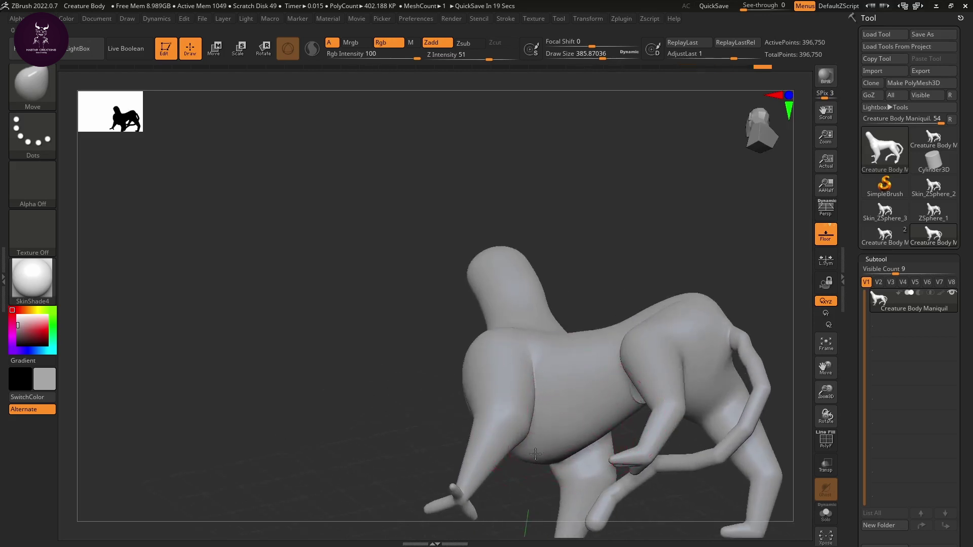
# Check the torso from the front and side, and pull the lower chest down into a fuller shape.
pyautogui.keyDown('shift'); pyautogui.moveTo(412, 431); pyautogui.dragTo(560, 445); pyautogui.keyUp('shift')
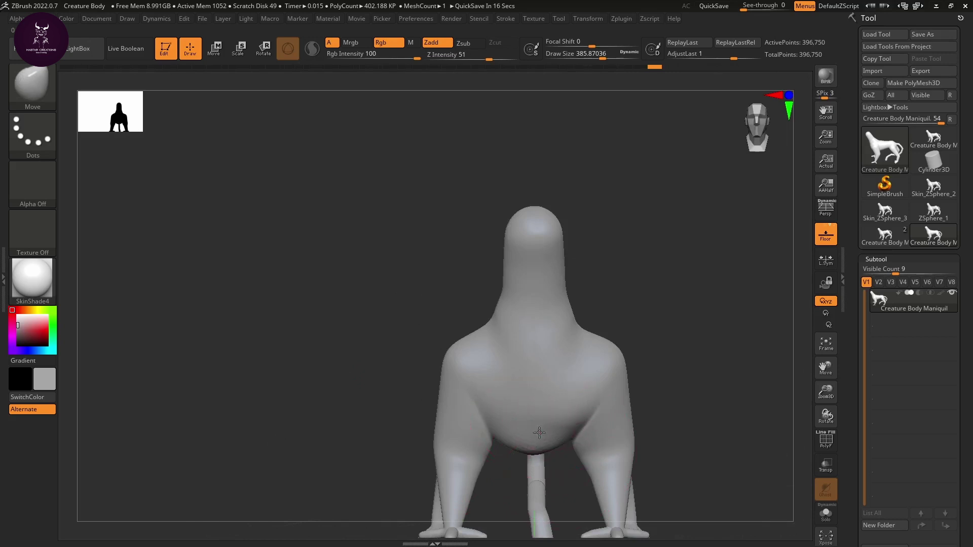
pyautogui.moveTo(710, 413); pyautogui.dragTo(588, 423)
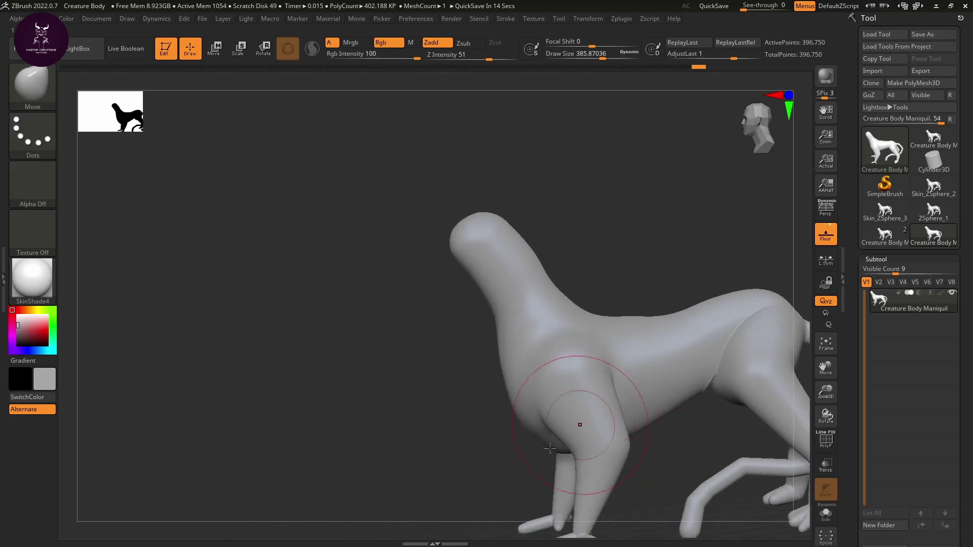
pyautogui.moveTo(526, 445)
pyautogui.mouseDown()
pyautogui.moveTo(558, 451)
pyautogui.moveTo(504, 461)
pyautogui.mouseUp()
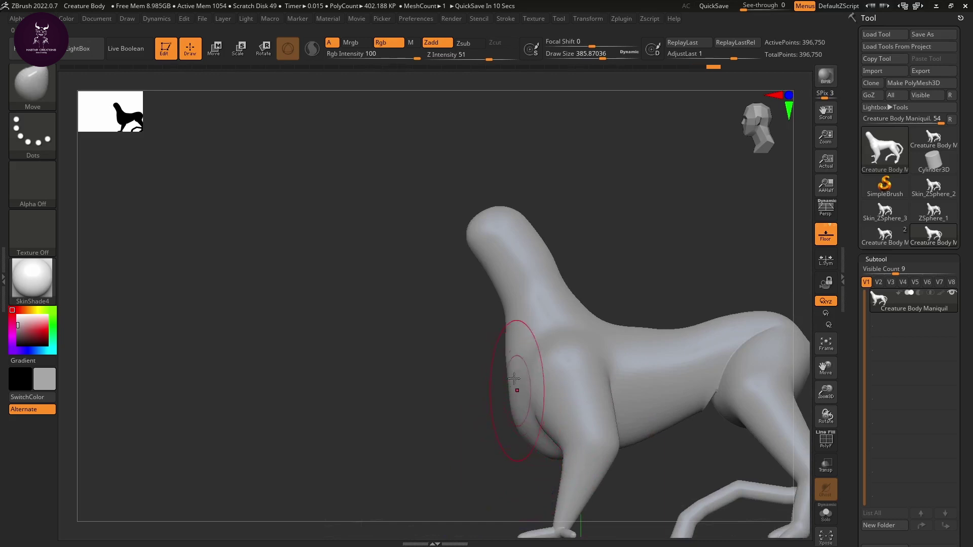
pyautogui.moveTo(703, 254); pyautogui.dragTo(670, 228)
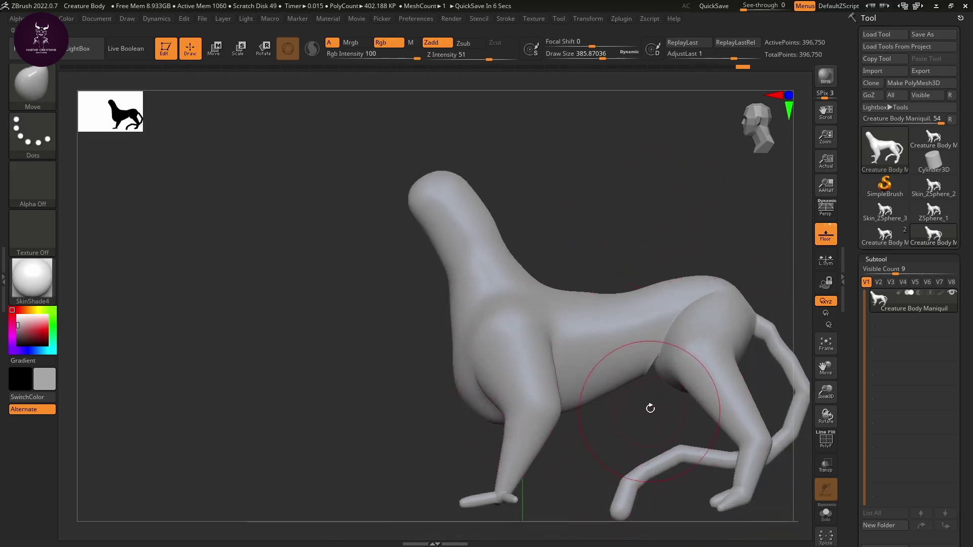
pyautogui.moveTo(652, 406); pyautogui.dragTo(587, 391)
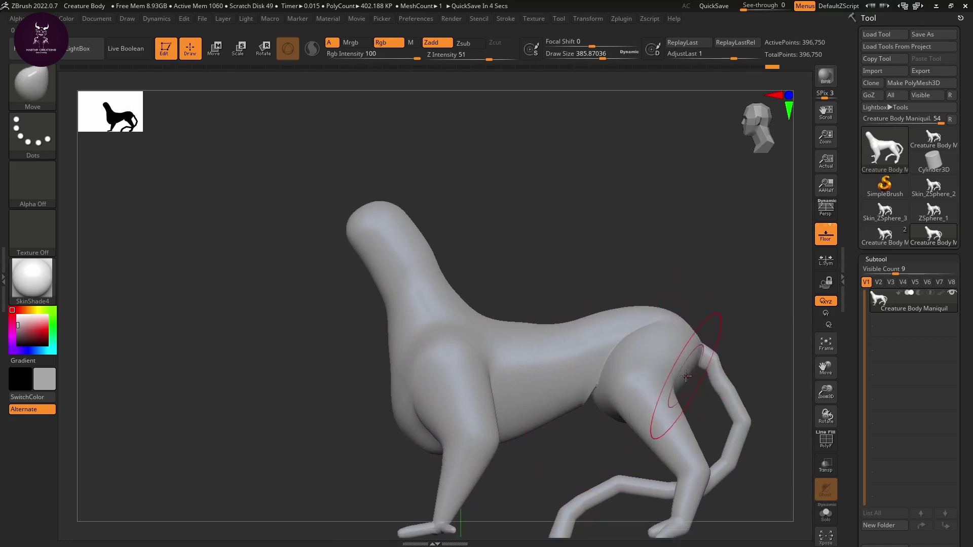
pyautogui.moveTo(553, 464)
pyautogui.mouseDown()
pyautogui.moveTo(569, 454)
pyautogui.moveTo(558, 446)
pyautogui.moveTo(564, 419)
pyautogui.moveTo(617, 405)
pyautogui.mouseUp()
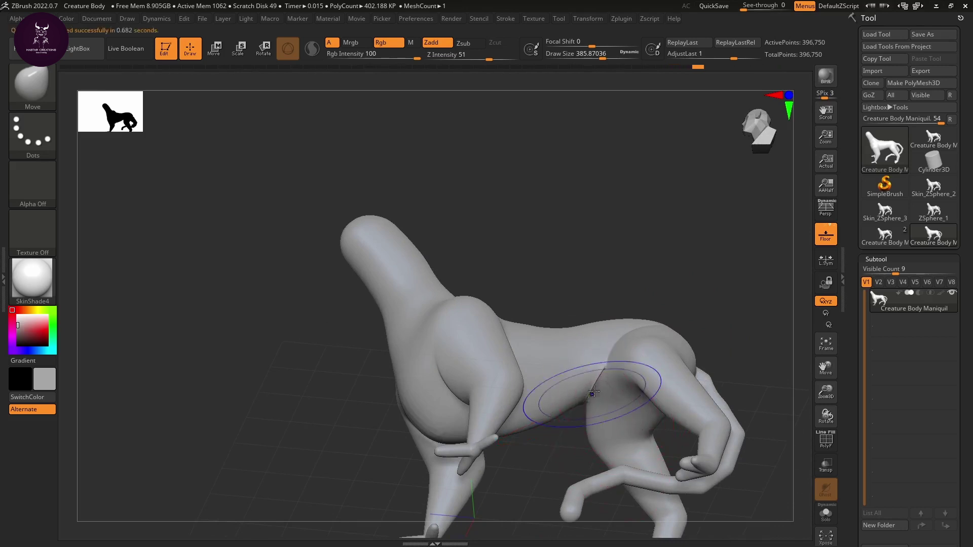
# Select the ClayBuildup brush at a draw size of about 39 and add clay where the belly meets the hind leg.
pyautogui.press('shift')
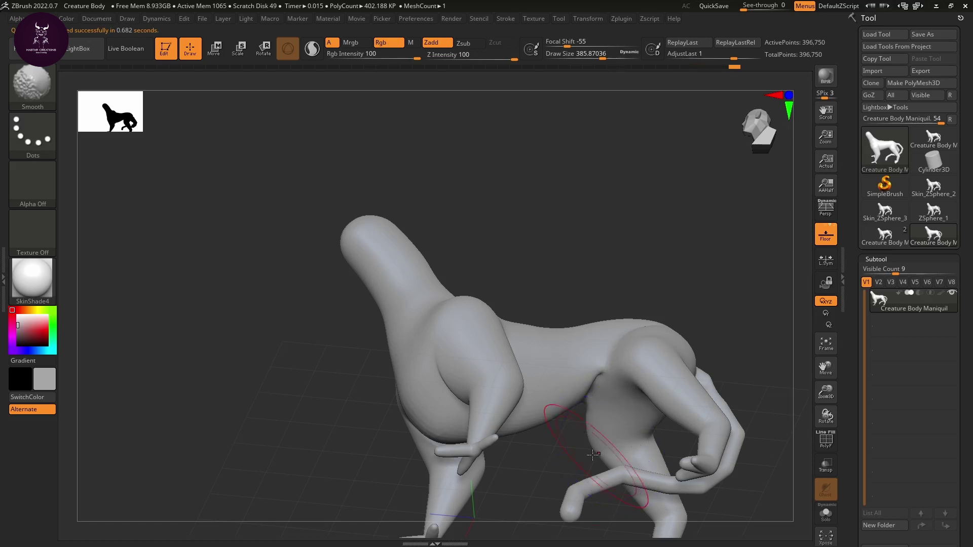
pyautogui.moveTo(593, 454); pyautogui.dragTo(566, 429, button='right')
pyautogui.press('b')
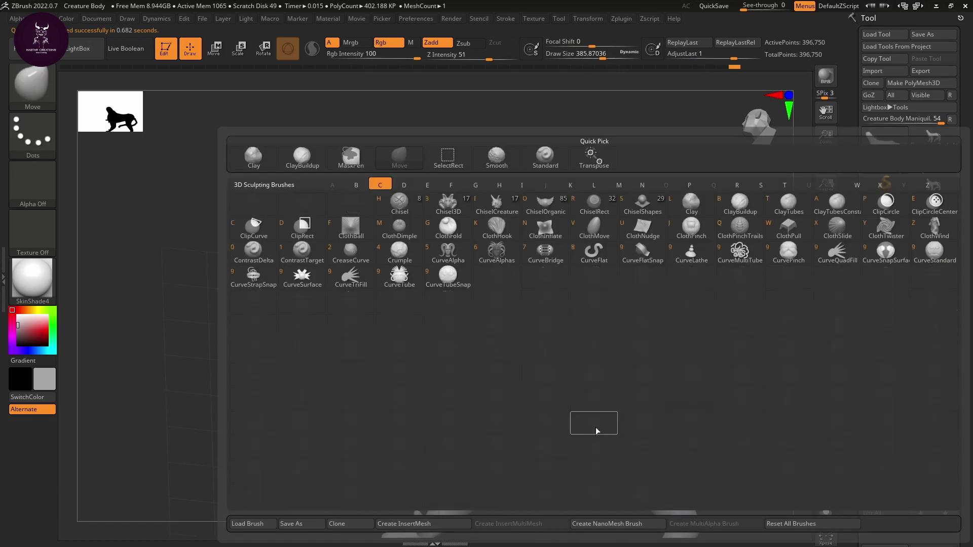
pyautogui.press('c')
pyautogui.press('b')
pyautogui.press('s')
pyautogui.moveTo(627, 410); pyautogui.dragTo(589, 417)
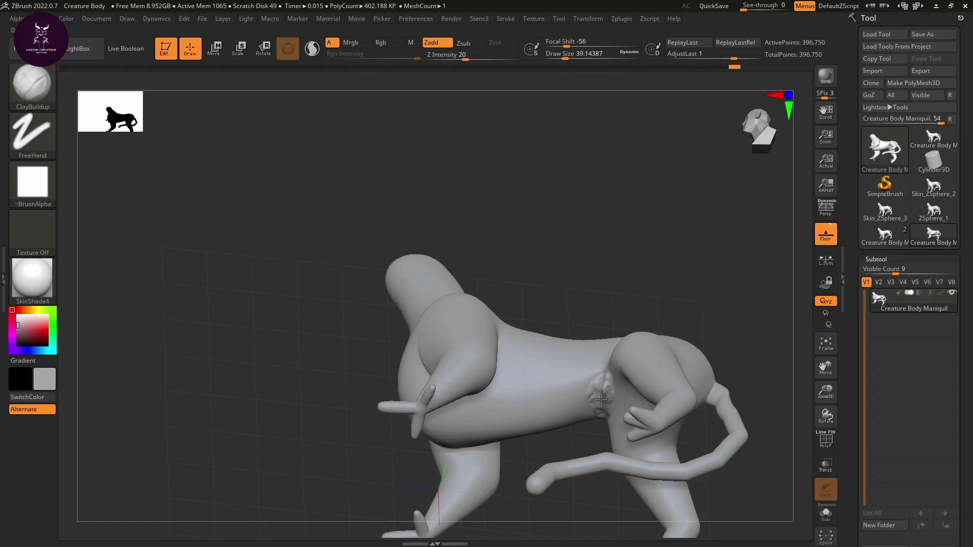
# Set the draw size to about 136, then fill and smooth the join between the belly and the hind leg.
pyautogui.press('s')
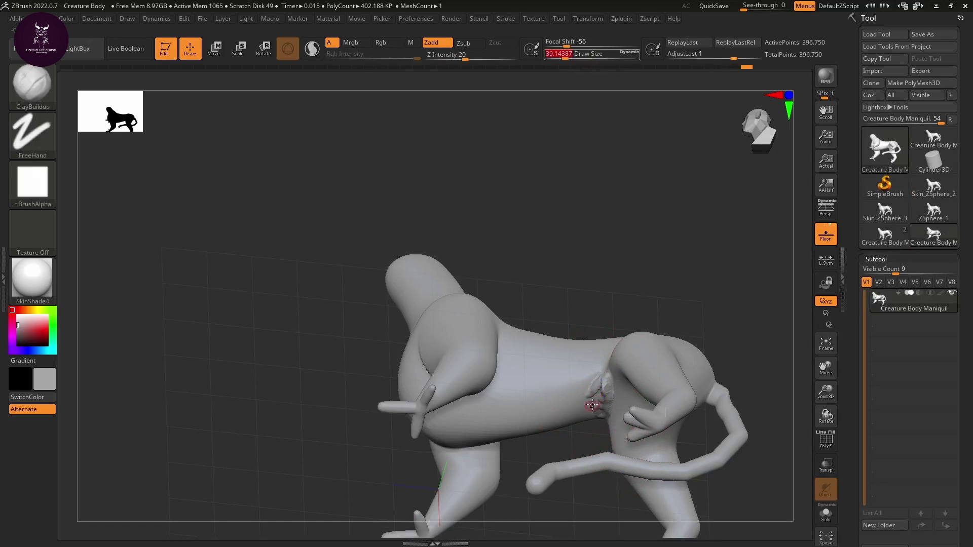
pyautogui.press('s')
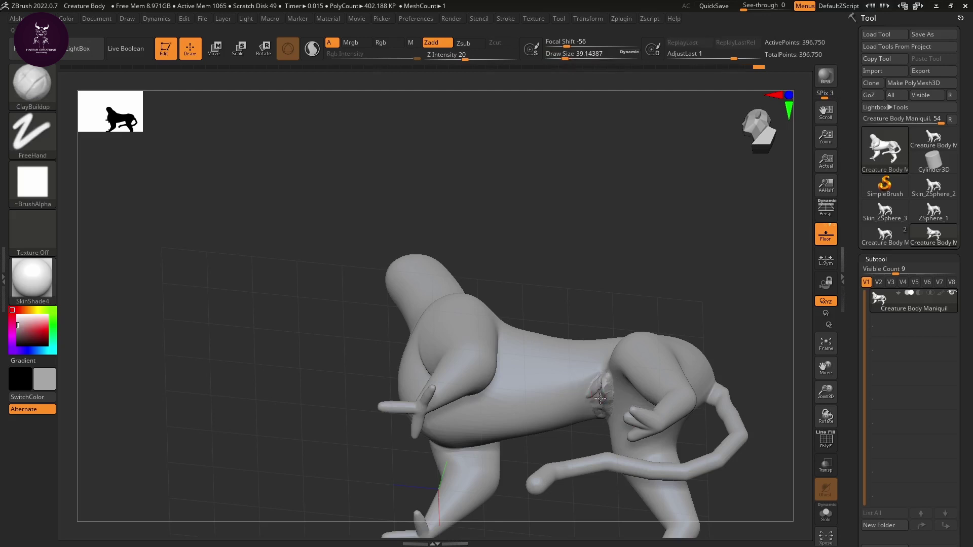
pyautogui.press('s')
pyautogui.press('shift')
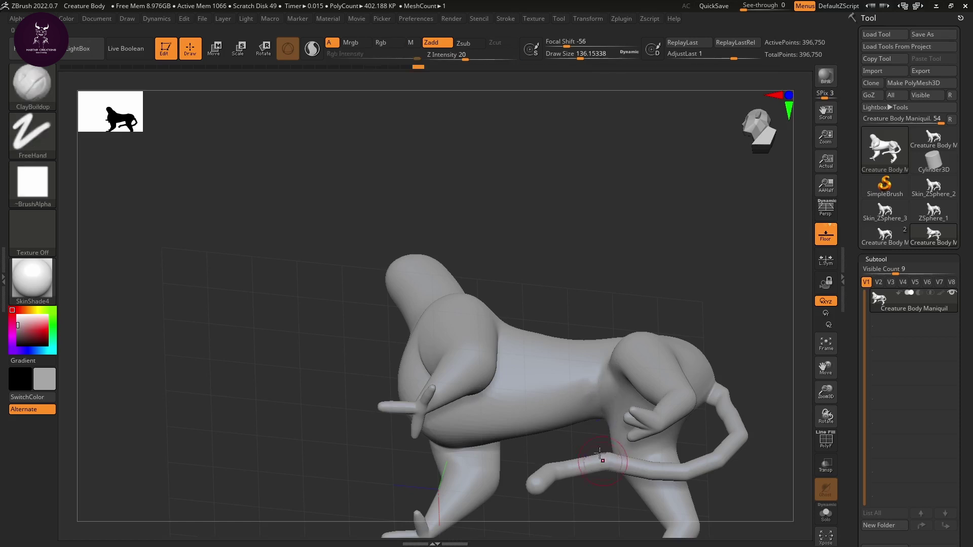
pyautogui.moveTo(586, 460); pyautogui.dragTo(590, 423)
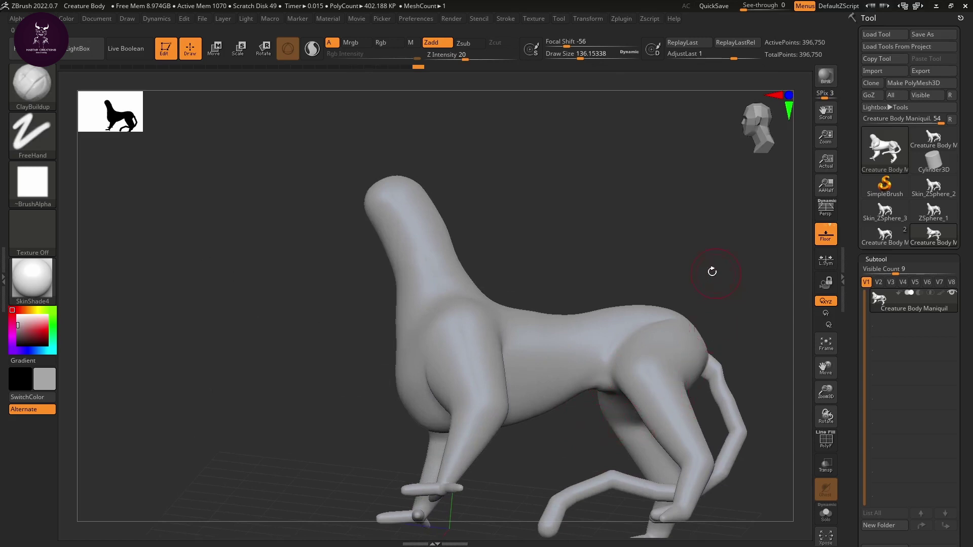
pyautogui.moveTo(604, 235)
pyautogui.mouseDown()
pyautogui.moveTo(645, 278)
pyautogui.moveTo(687, 286)
pyautogui.moveTo(723, 272)
pyautogui.moveTo(713, 314)
pyautogui.moveTo(699, 287)
pyautogui.mouseUp()
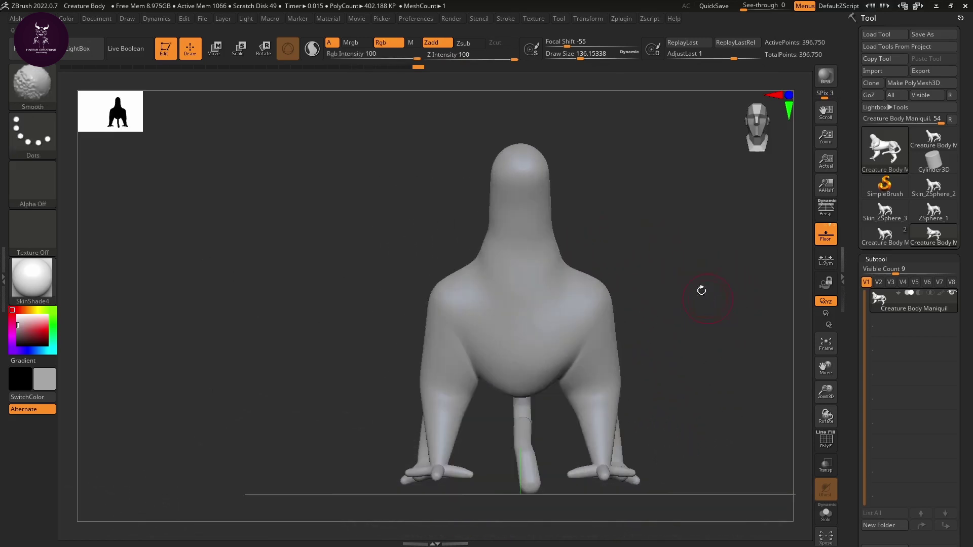
pyautogui.moveTo(638, 349); pyautogui.dragTo(699, 336)
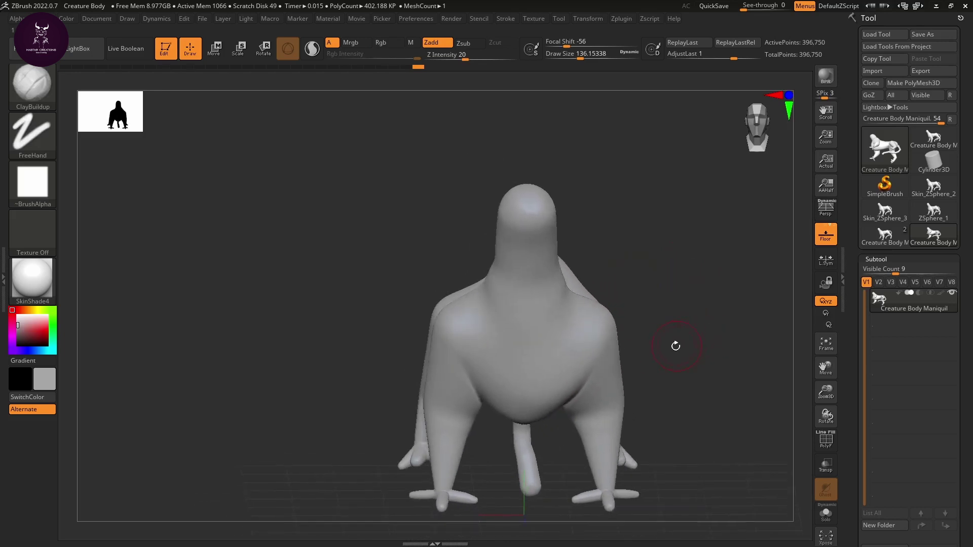
# Select the Move brush at a draw size of about 338 and reshape the shoulders and forelegs from the front.
pyautogui.press('b')
pyautogui.press('m')
pyautogui.press('v')
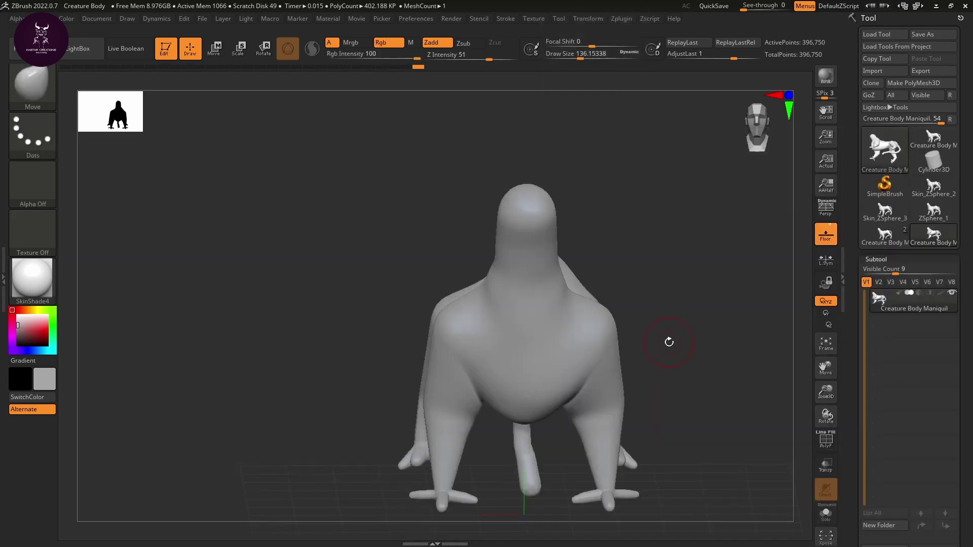
pyautogui.press('s')
pyautogui.moveTo(658, 339); pyautogui.dragTo(680, 330)
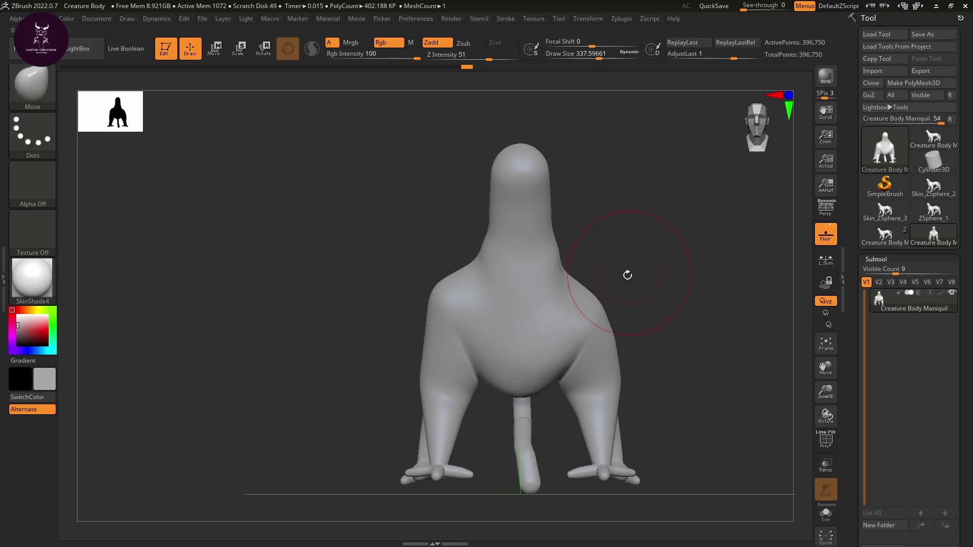
pyautogui.press('ctrl')
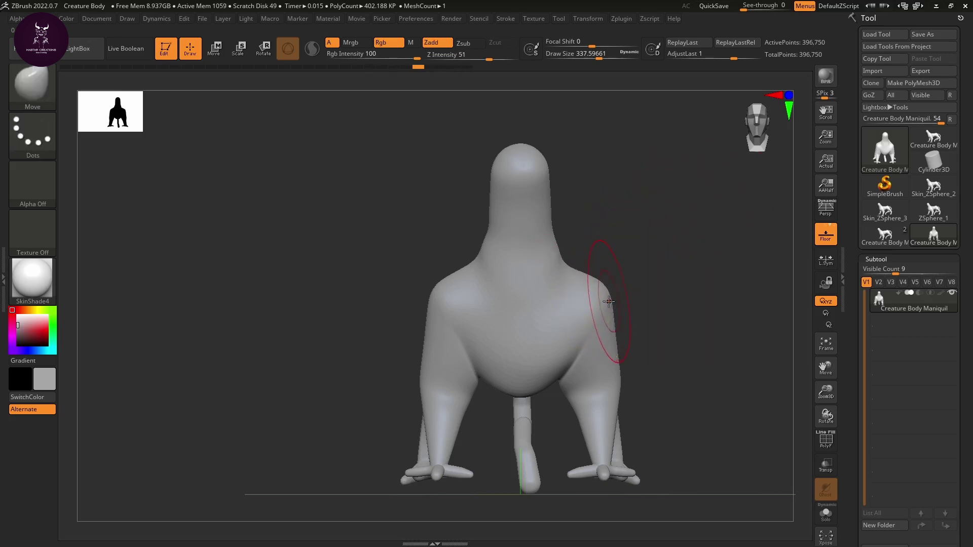
pyautogui.moveTo(607, 292)
pyautogui.mouseDown()
pyautogui.moveTo(558, 298)
pyautogui.moveTo(613, 348)
pyautogui.moveTo(614, 359)
pyautogui.moveTo(554, 370)
pyautogui.moveTo(576, 380)
pyautogui.mouseUp()
pyautogui.moveTo(588, 418)
pyautogui.mouseDown()
pyautogui.moveTo(590, 428)
pyautogui.moveTo(608, 423)
pyautogui.mouseUp()
pyautogui.moveTo(704, 400); pyautogui.dragTo(628, 420)
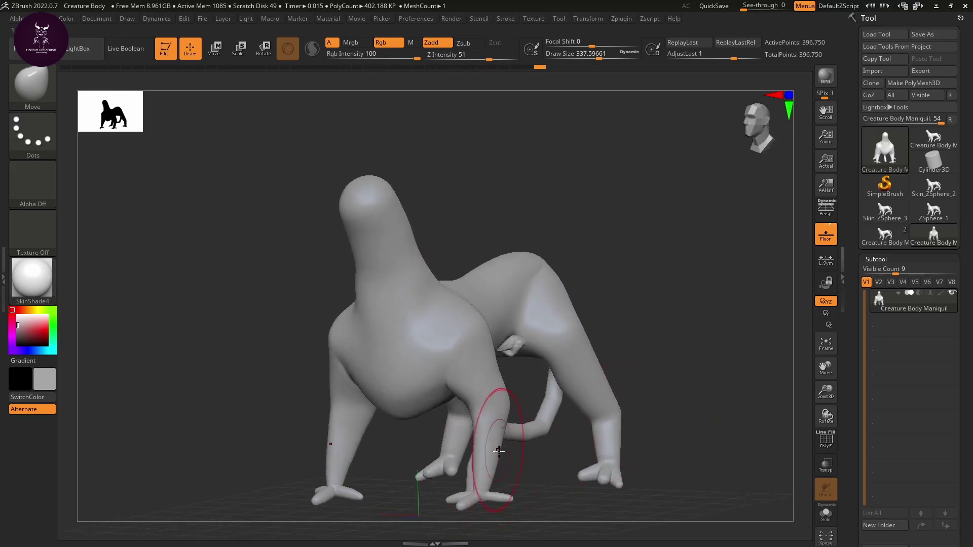
# Push in the elbow and slim the back edge of the foreleg in side view with the Move brush.
pyautogui.moveTo(504, 428); pyautogui.dragTo(507, 431)
pyautogui.moveTo(517, 444); pyautogui.dragTo(506, 446, button='right')
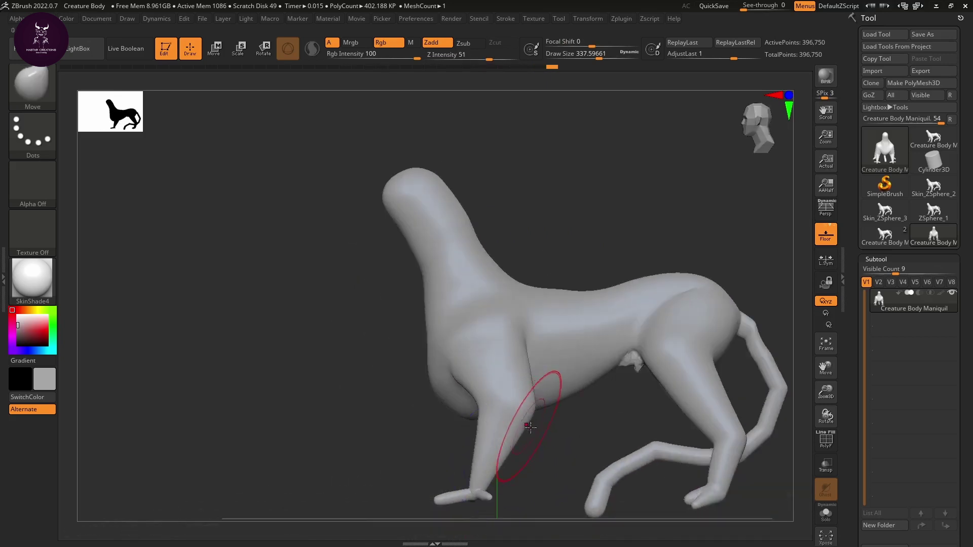
pyautogui.moveTo(522, 405)
pyautogui.mouseDown()
pyautogui.moveTo(518, 418)
pyautogui.moveTo(515, 387)
pyautogui.mouseUp()
pyautogui.moveTo(524, 348)
pyautogui.mouseDown()
pyautogui.moveTo(516, 350)
pyautogui.moveTo(522, 370)
pyautogui.mouseUp()
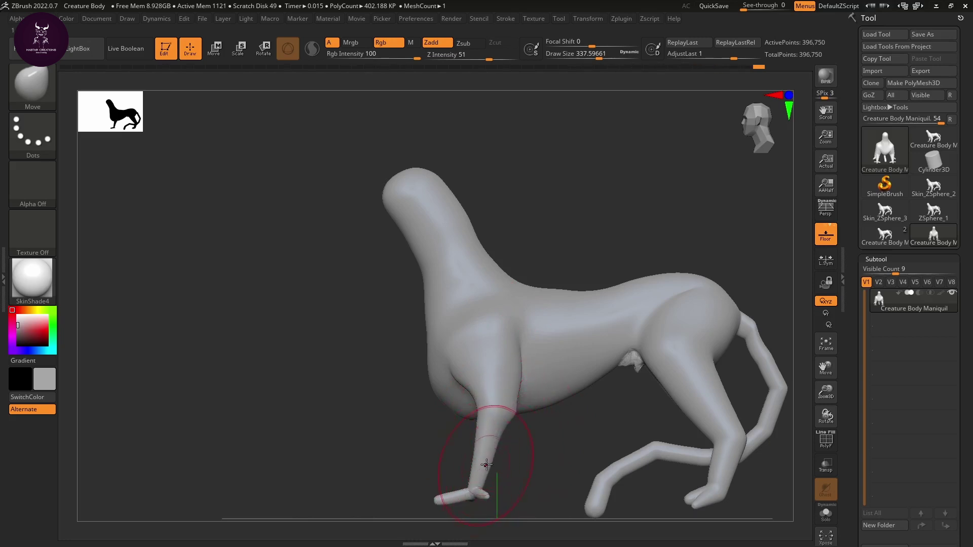
pyautogui.hotkey('ctrl', 'shift', 'z')
pyautogui.hotkey('ctrl', 'shift', 'z')
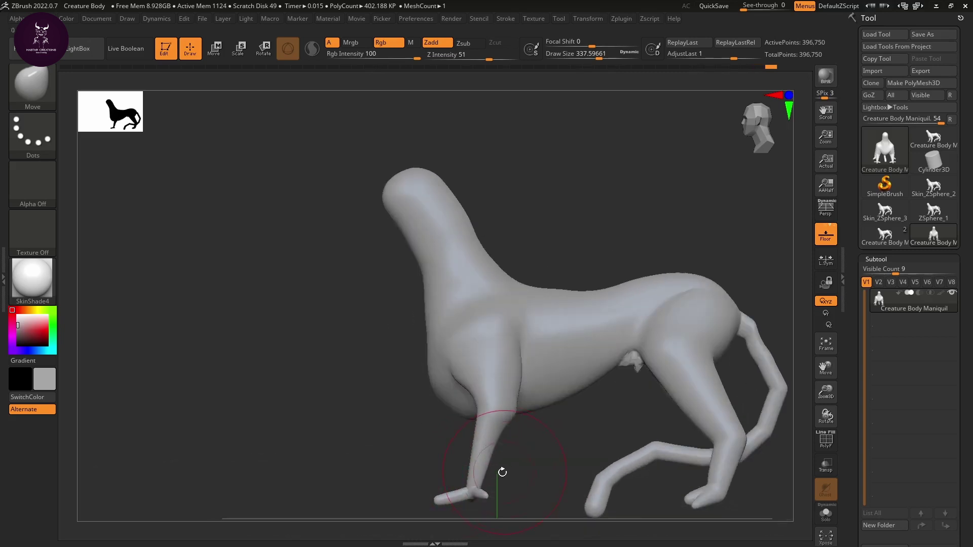
pyautogui.moveTo(501, 357); pyautogui.dragTo(527, 392)
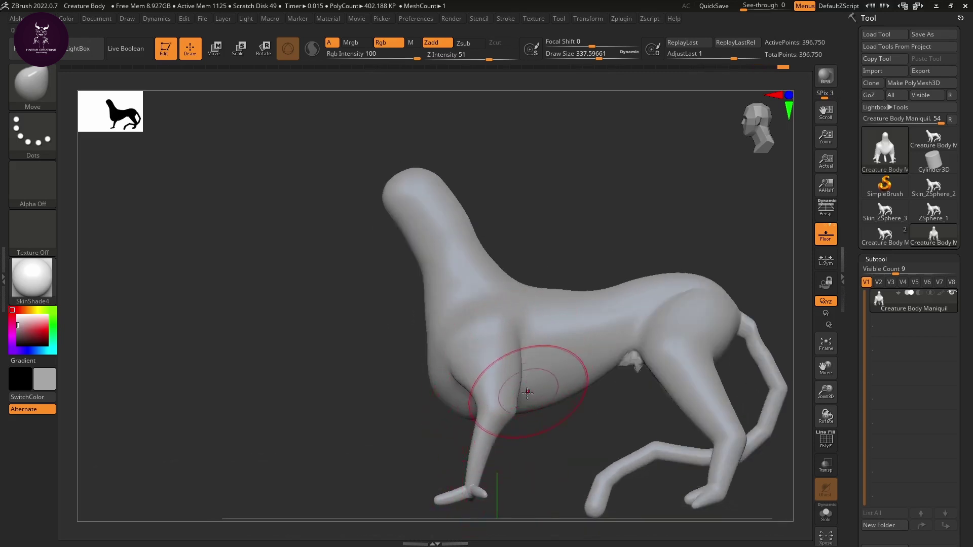
# Select the ClayBuildup brush at a draw size of about 31 and add clay along the lower foreleg in side view.
pyautogui.press('b')
pyautogui.press('c')
pyautogui.press('b')
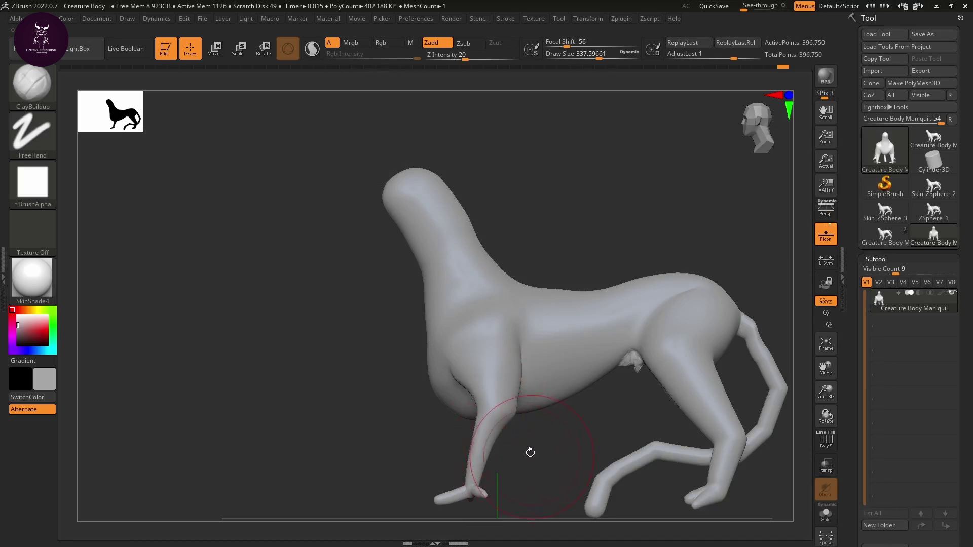
pyautogui.moveTo(530, 452)
pyautogui.mouseDown()
pyautogui.moveTo(534, 374)
pyautogui.moveTo(582, 419)
pyautogui.moveTo(537, 398)
pyautogui.moveTo(582, 425)
pyautogui.moveTo(586, 374)
pyautogui.moveTo(560, 431)
pyautogui.mouseUp()
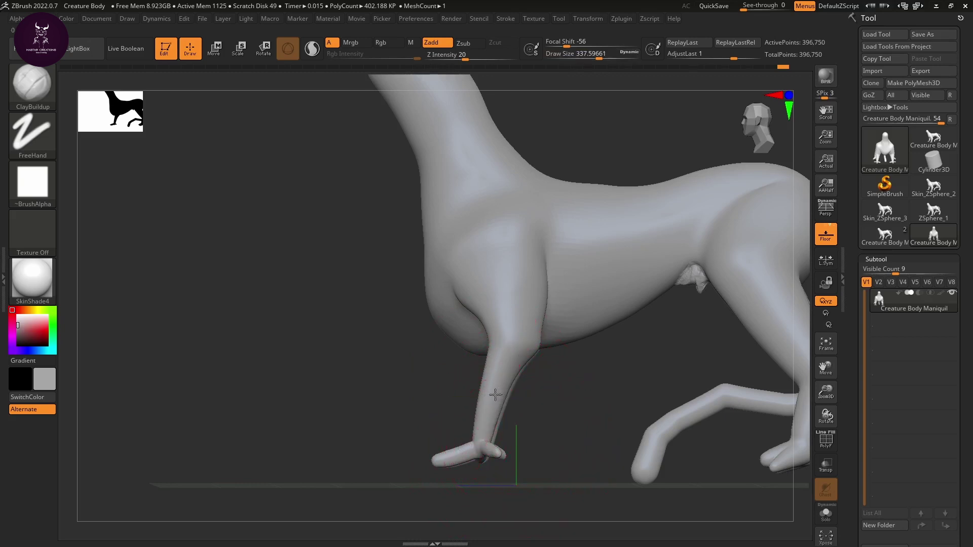
pyautogui.press('s')
pyautogui.moveTo(494, 350); pyautogui.dragTo(469, 355)
pyautogui.press('shift')
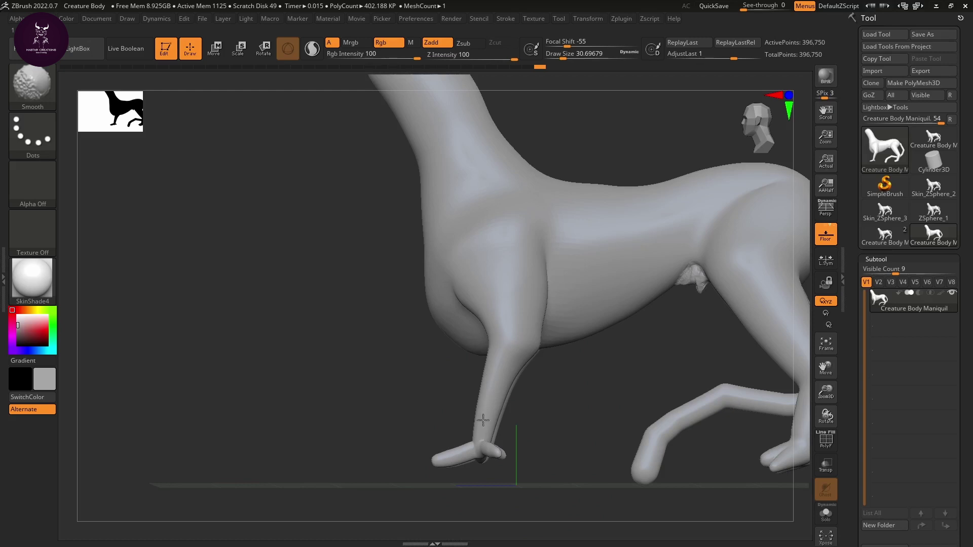
pyautogui.press('shift')
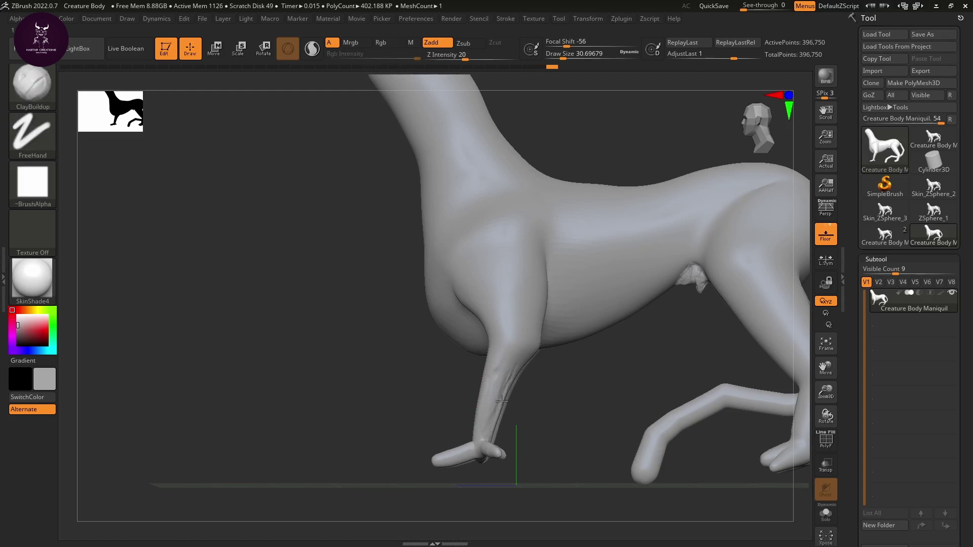
# Build up clay strokes around the front, inner and outer sides of the lower forelegs.
pyautogui.moveTo(485, 400); pyautogui.dragTo(472, 414)
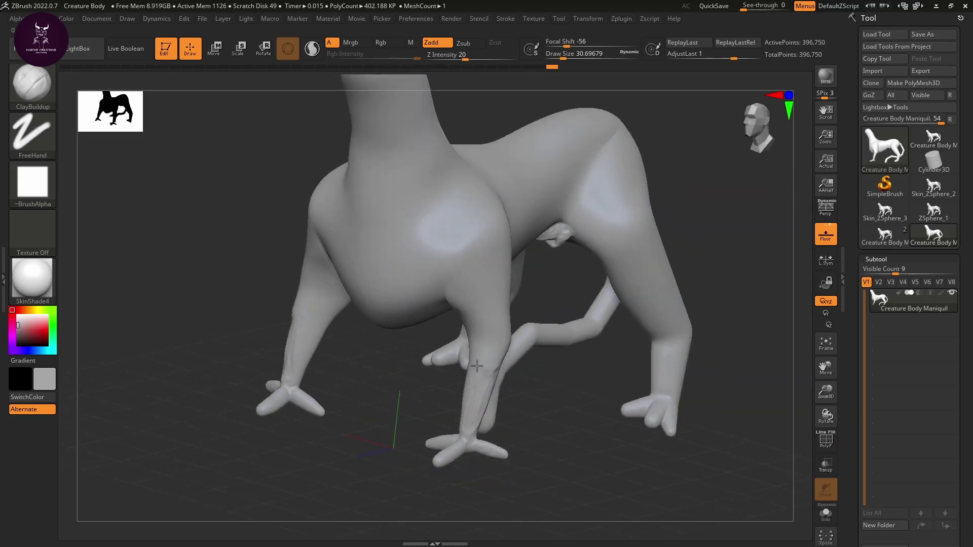
pyautogui.moveTo(457, 409)
pyautogui.mouseDown()
pyautogui.moveTo(580, 440)
pyautogui.moveTo(454, 396)
pyautogui.mouseUp()
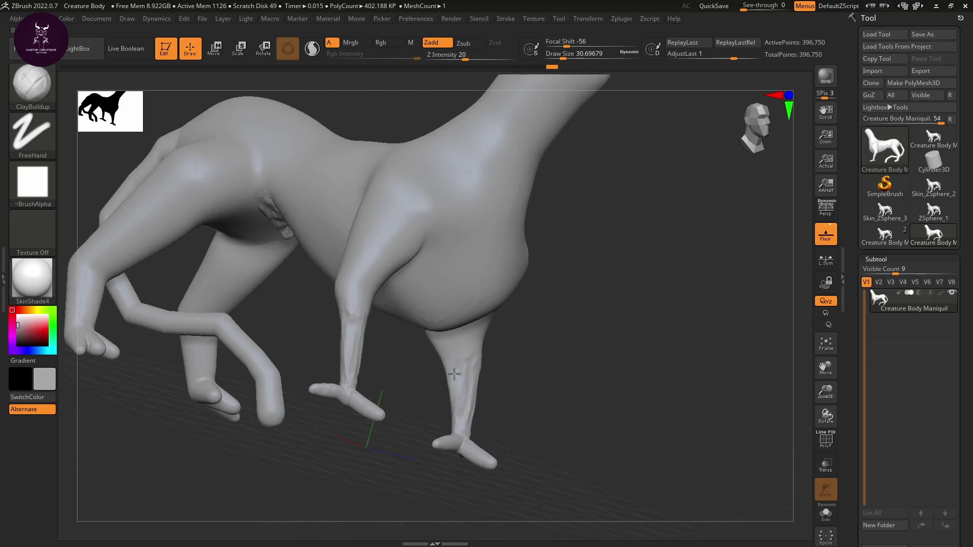
pyautogui.moveTo(519, 410); pyautogui.dragTo(462, 405)
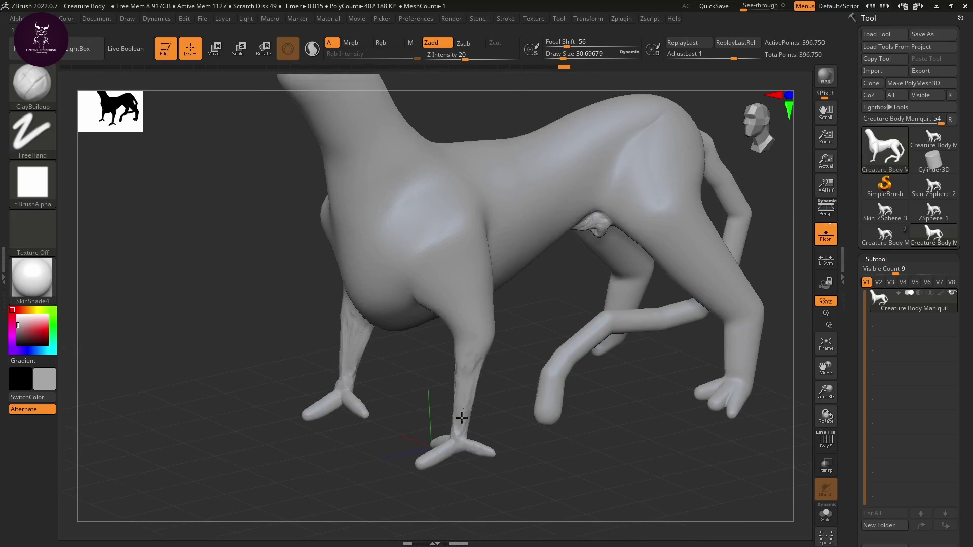
pyautogui.moveTo(468, 418); pyautogui.dragTo(489, 416)
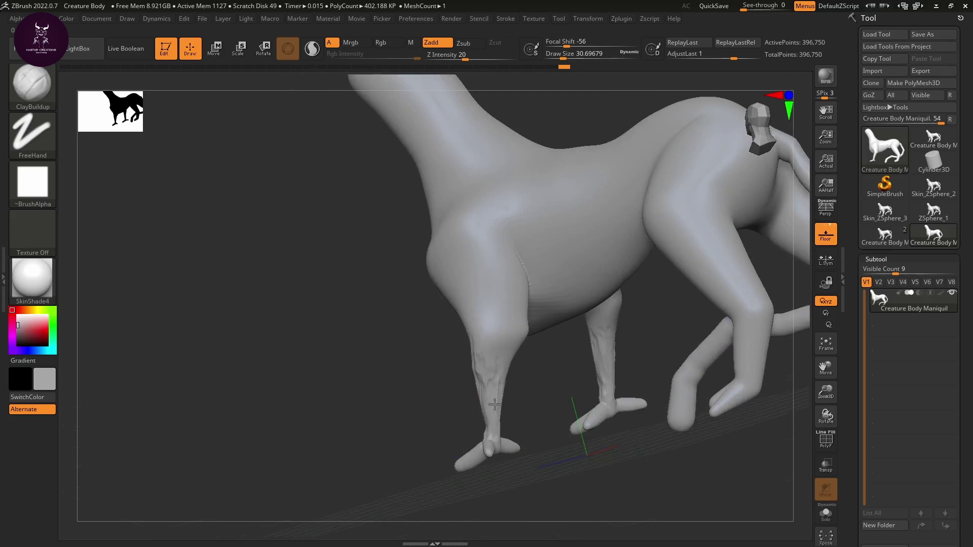
# Smooth the clay strokes on the lower forelegs, raising the draw size to about 124.
pyautogui.press('shift')
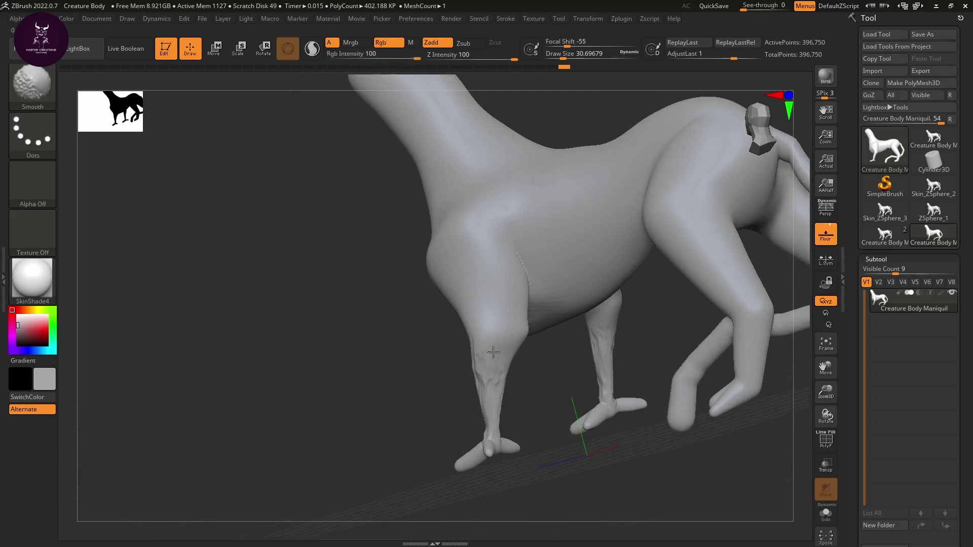
pyautogui.moveTo(489, 385)
pyautogui.keyDown('shift'); pyautogui.mouseDown()
pyautogui.moveTo(528, 384)
pyautogui.moveTo(509, 365)
pyautogui.mouseUp(); pyautogui.keyUp('shift')
pyautogui.press('s')
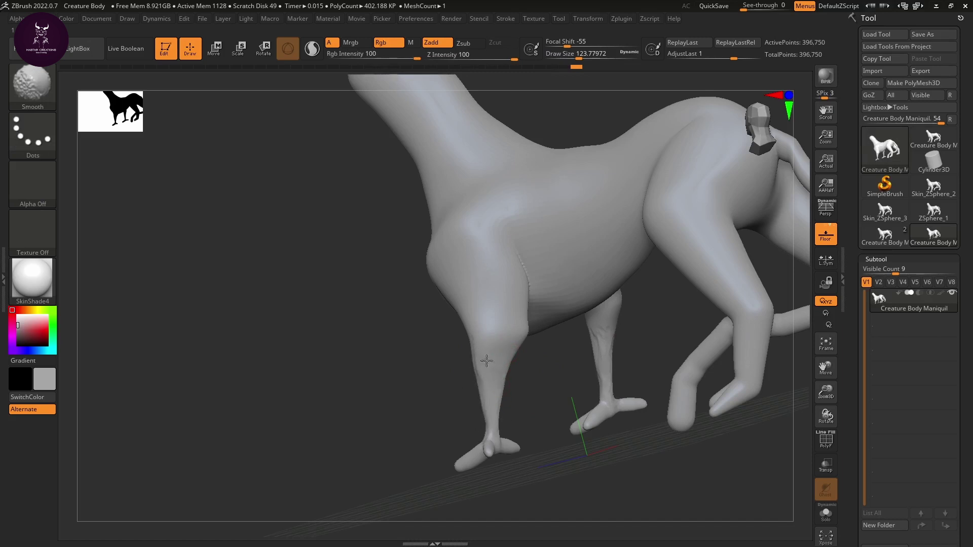
pyautogui.moveTo(486, 361)
pyautogui.mouseDown(button='right')
pyautogui.moveTo(500, 412)
pyautogui.moveTo(466, 432)
pyautogui.mouseUp(button='right')
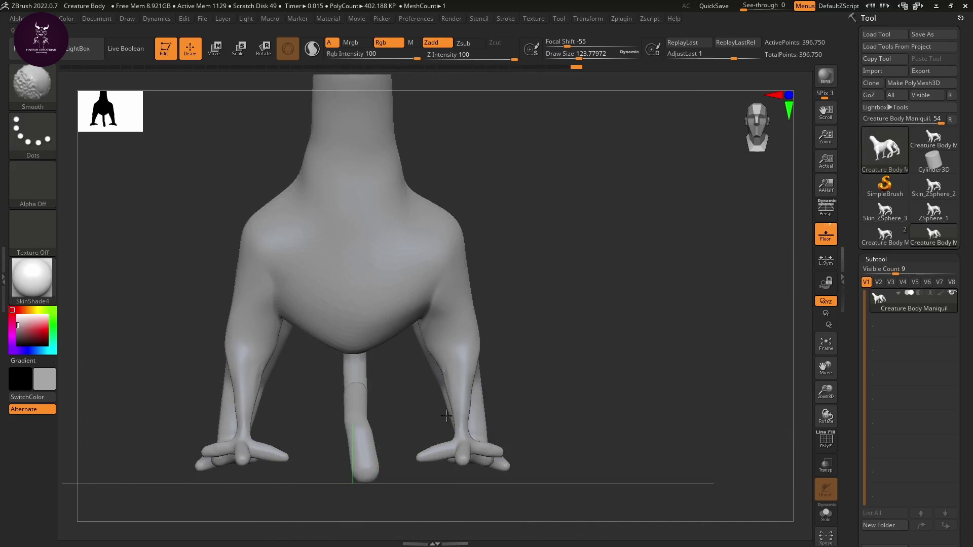
pyautogui.moveTo(410, 408); pyautogui.dragTo(401, 474, button='right')
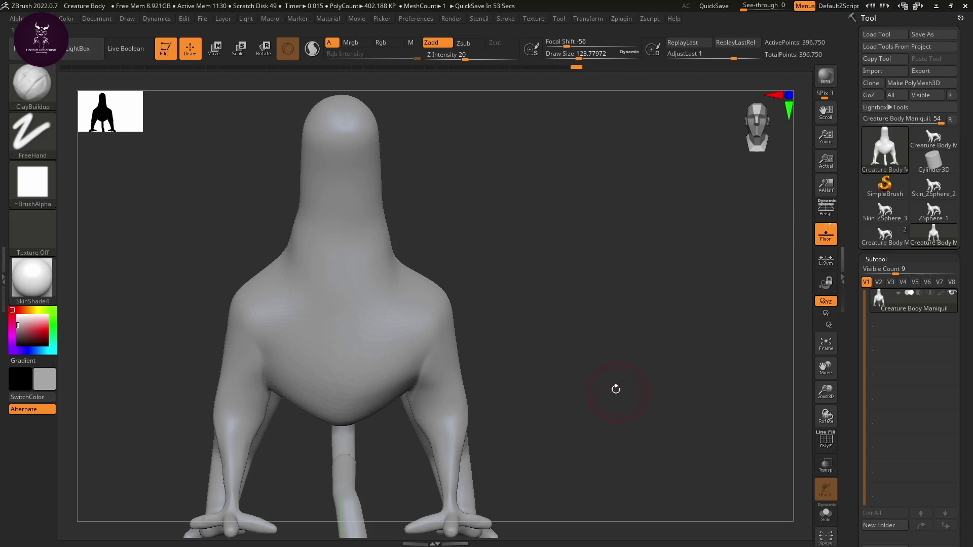
# Select the Inflat brush and thicken the lower forelegs and wrists at a draw size of about 124.
pyautogui.moveTo(534, 469); pyautogui.dragTo(588, 390)
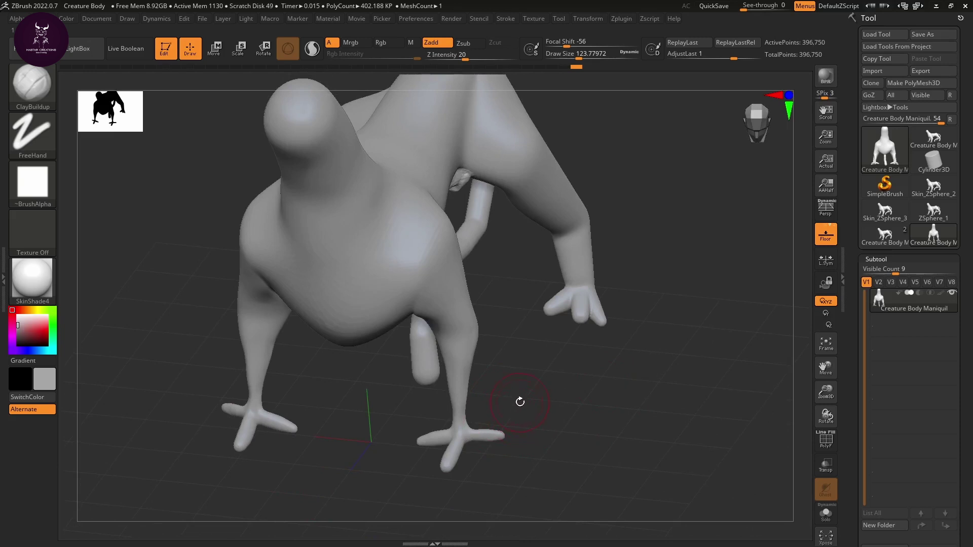
pyautogui.press('b')
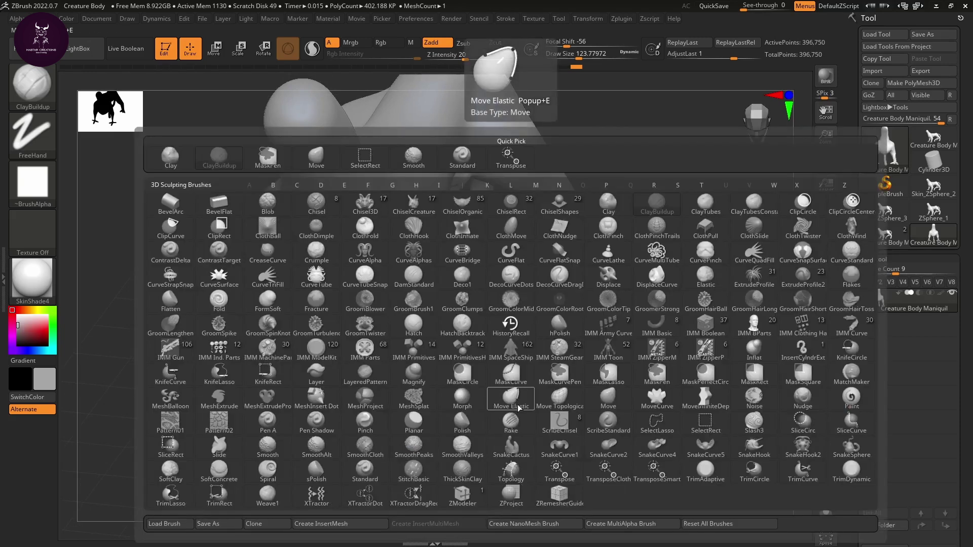
pyautogui.press('i')
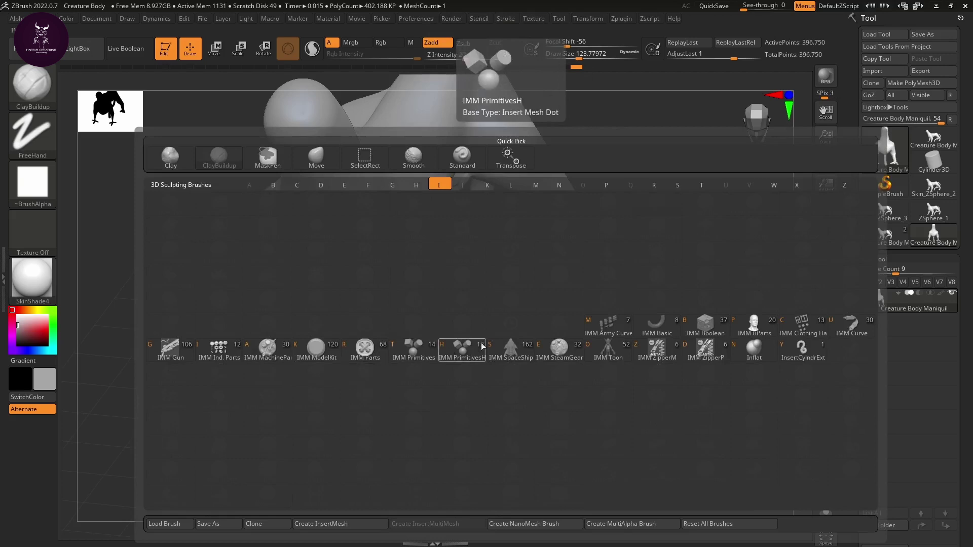
pyautogui.click(757, 358)
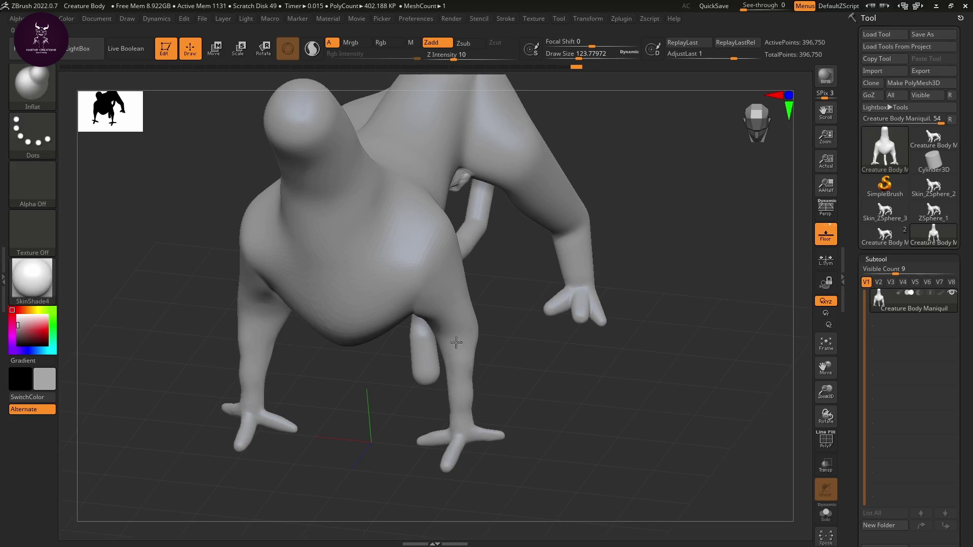
pyautogui.moveTo(536, 390); pyautogui.dragTo(473, 412)
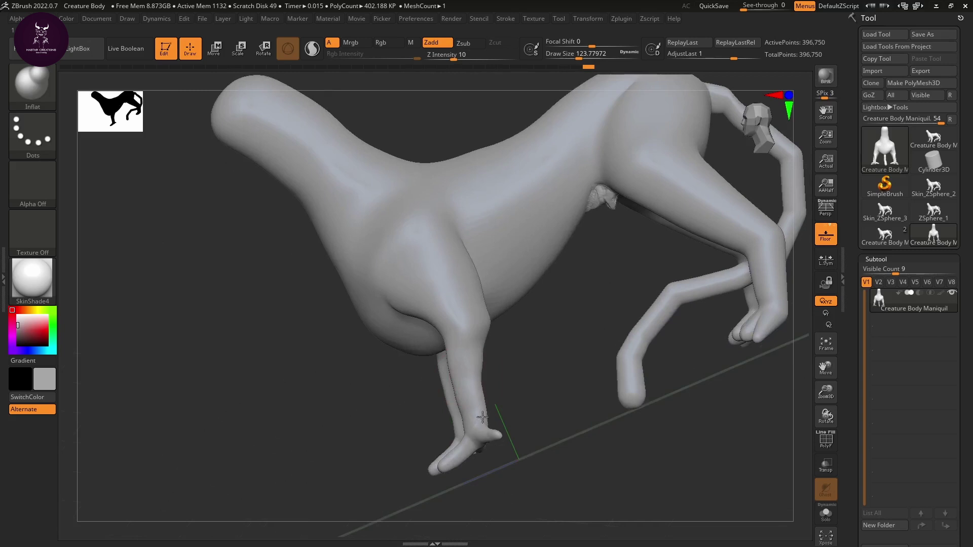
pyautogui.moveTo(483, 416)
pyautogui.mouseDown()
pyautogui.moveTo(482, 381)
pyautogui.moveTo(603, 369)
pyautogui.mouseUp()
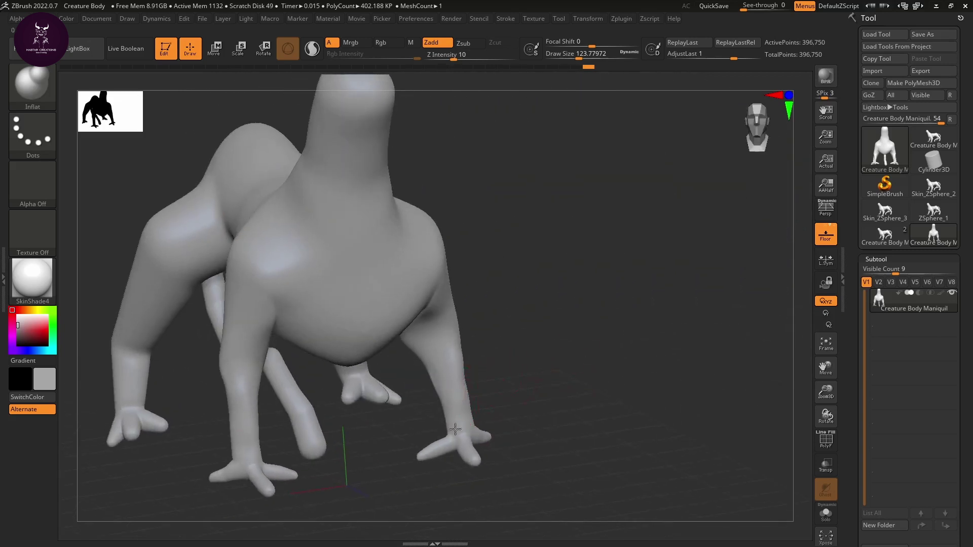
# Inflate the toes of the front feet with the Inflat brush.
pyautogui.moveTo(567, 441); pyautogui.dragTo(460, 442)
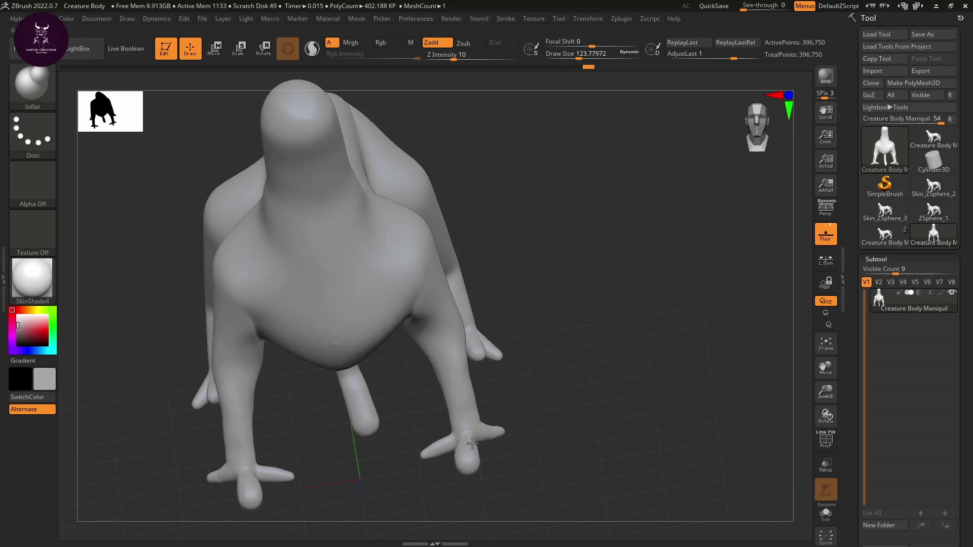
pyautogui.moveTo(472, 443); pyautogui.dragTo(489, 425)
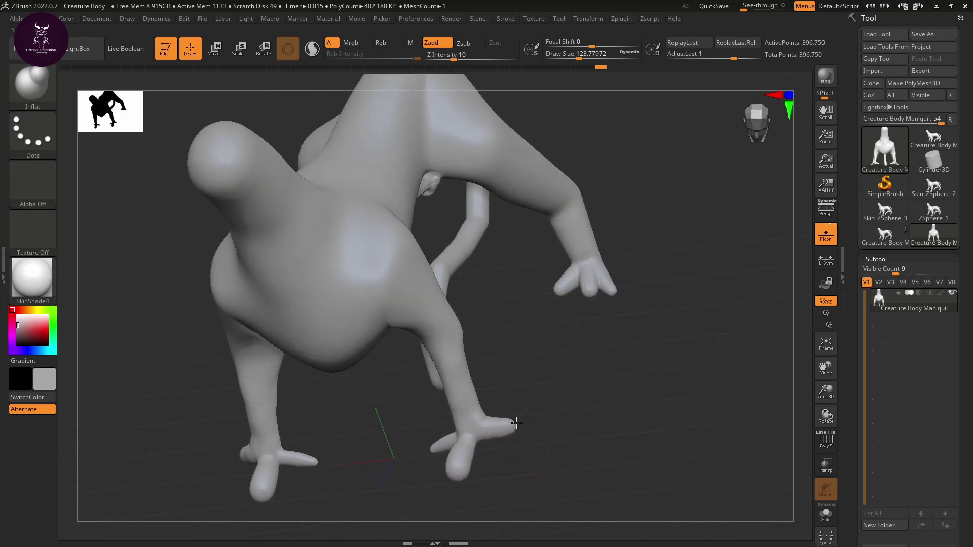
pyautogui.moveTo(558, 425); pyautogui.dragTo(472, 428)
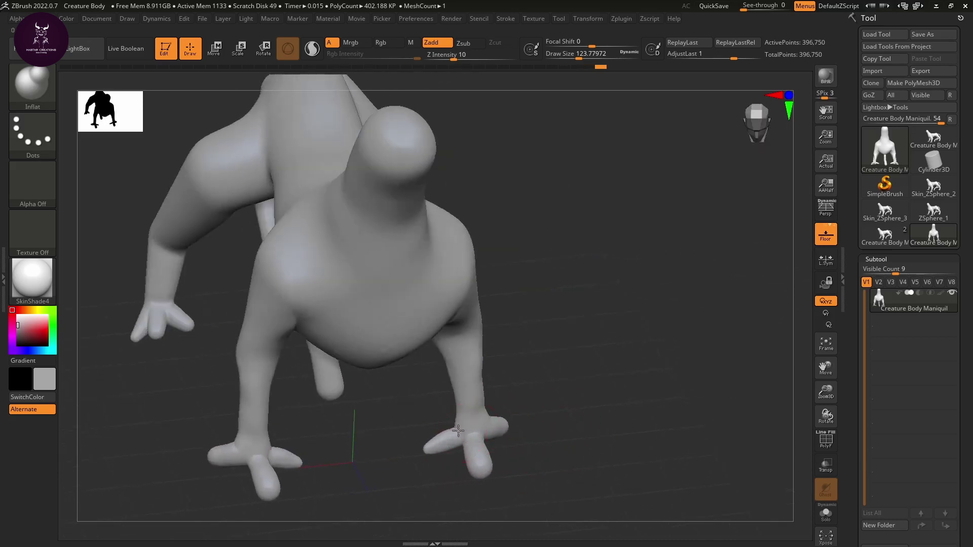
# Select the ClayBuildup brush, then fill and smooth the rough patch where the belly meets the hind leg.
pyautogui.moveTo(565, 436)
pyautogui.mouseDown()
pyautogui.moveTo(618, 387)
pyautogui.moveTo(622, 400)
pyautogui.moveTo(614, 406)
pyautogui.moveTo(549, 306)
pyautogui.moveTo(539, 380)
pyautogui.moveTo(538, 349)
pyautogui.moveTo(549, 341)
pyautogui.mouseUp()
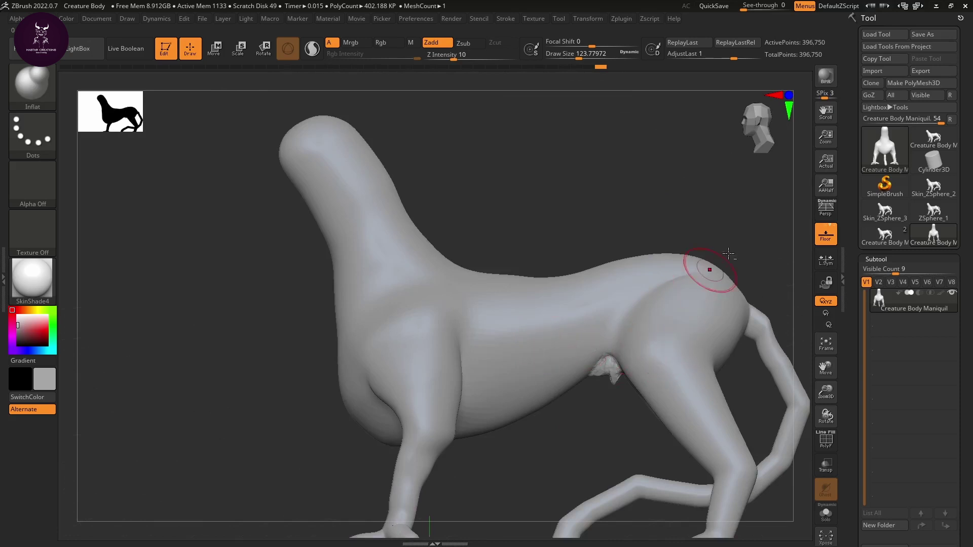
pyautogui.moveTo(583, 304)
pyautogui.mouseDown()
pyautogui.moveTo(582, 329)
pyautogui.moveTo(603, 282)
pyautogui.moveTo(594, 284)
pyautogui.mouseUp()
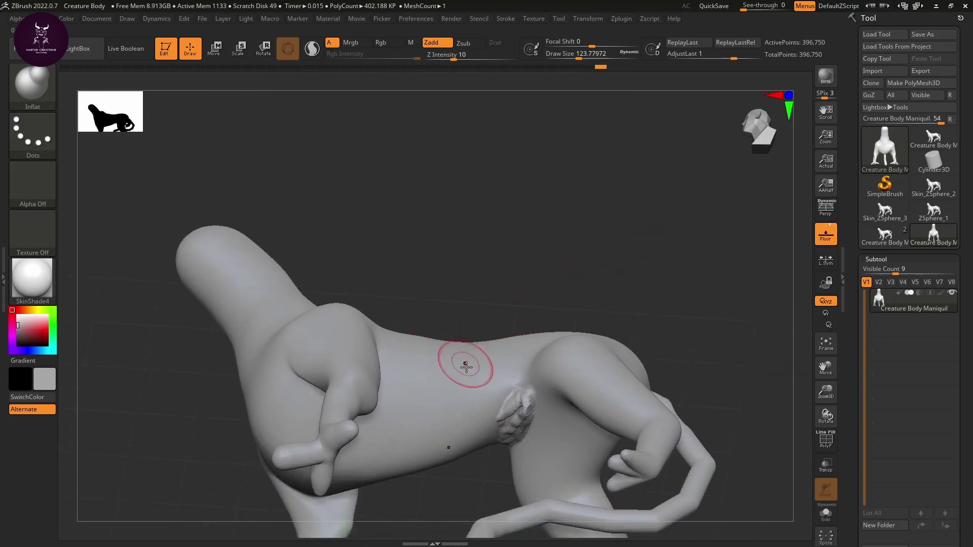
pyautogui.press('b')
pyautogui.press('c')
pyautogui.press('b')
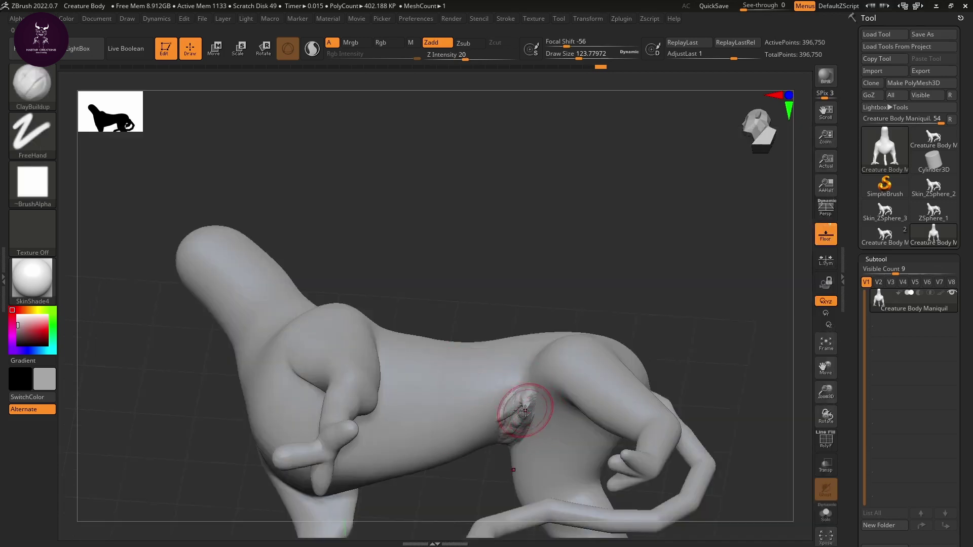
pyautogui.press('shift')
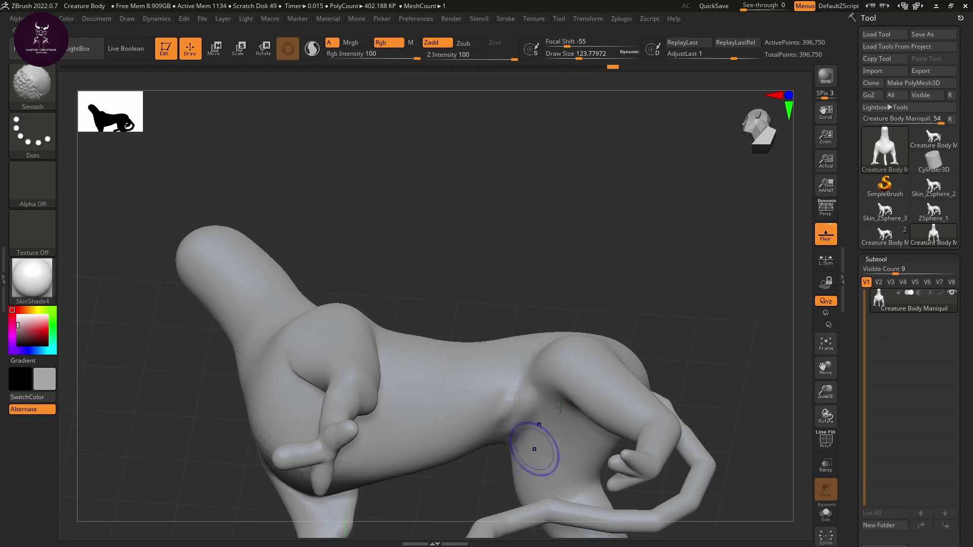
pyautogui.moveTo(608, 283); pyautogui.dragTo(607, 338)
pyautogui.press('shift')
pyautogui.moveTo(704, 305); pyautogui.dragTo(679, 308)
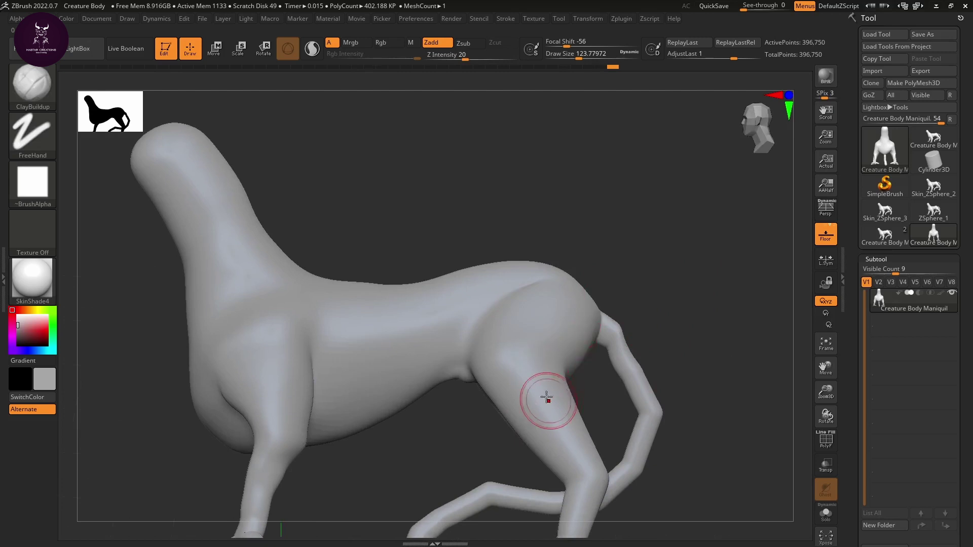
# Select the Move brush at a draw size of about 525 and lower the rump and rear back line in side view.
pyautogui.moveTo(655, 343); pyautogui.dragTo(704, 238)
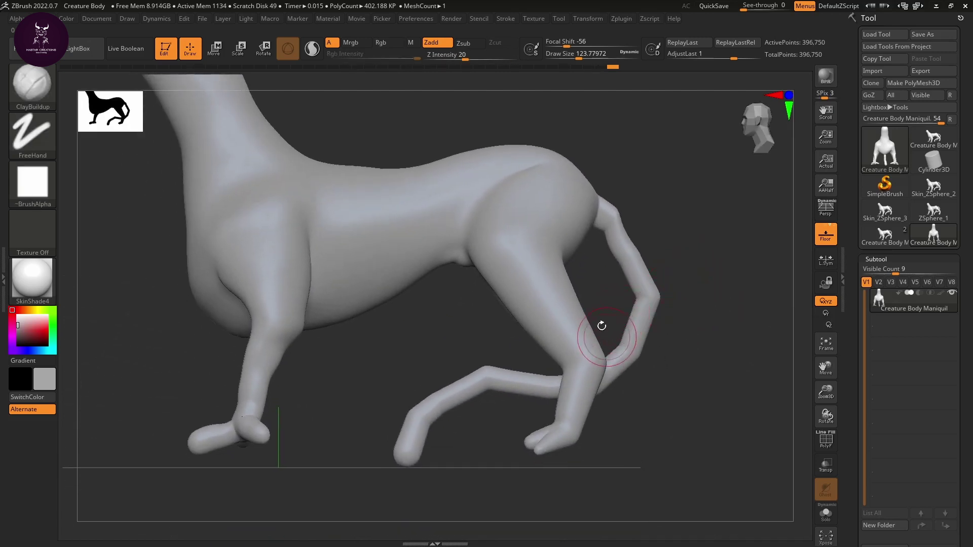
pyautogui.press('b')
pyautogui.press('m')
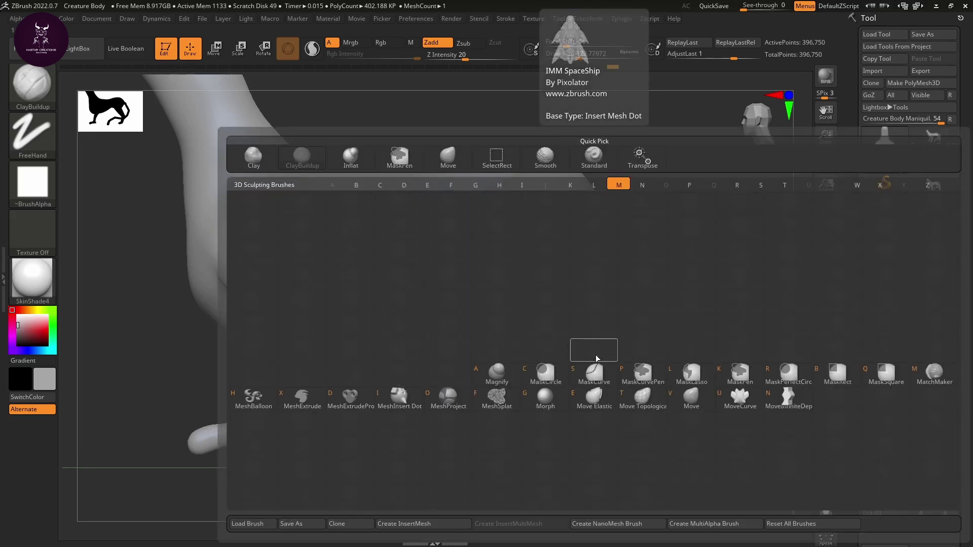
pyautogui.press('v')
pyautogui.keyDown('alt'); pyautogui.moveTo(680, 272); pyautogui.dragTo(657, 258); pyautogui.keyUp('alt')
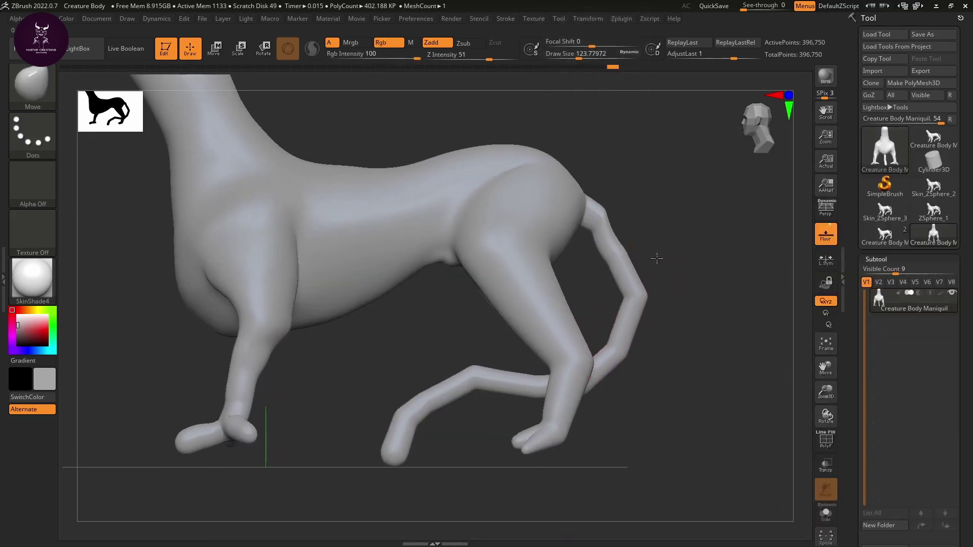
pyautogui.press('s')
pyautogui.moveTo(628, 302); pyautogui.dragTo(658, 303)
pyautogui.moveTo(537, 201)
pyautogui.mouseDown()
pyautogui.moveTo(547, 196)
pyautogui.moveTo(512, 245)
pyautogui.moveTo(462, 275)
pyautogui.mouseUp()
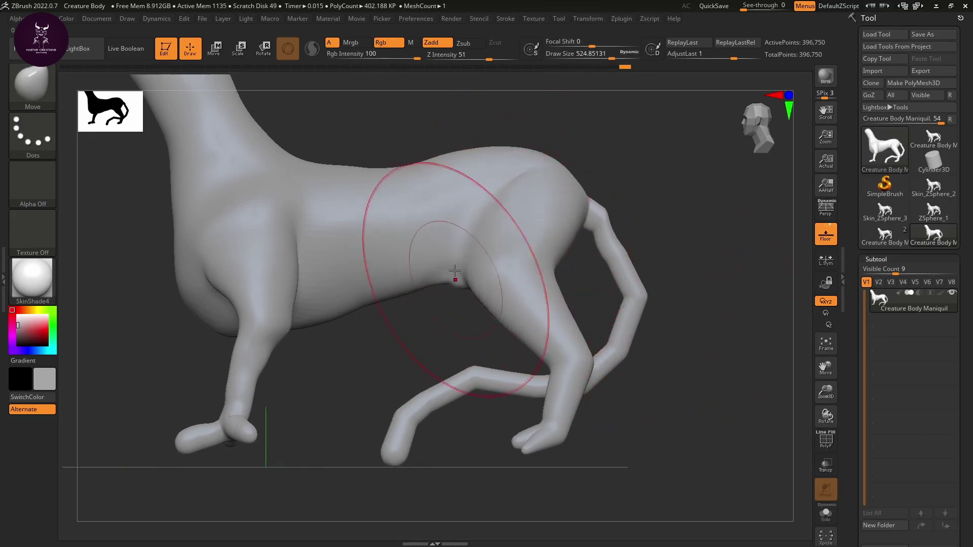
pyautogui.moveTo(501, 170)
pyautogui.mouseDown()
pyautogui.moveTo(501, 197)
pyautogui.moveTo(543, 192)
pyautogui.moveTo(547, 203)
pyautogui.mouseUp()
pyautogui.moveTo(472, 187); pyautogui.dragTo(424, 178)
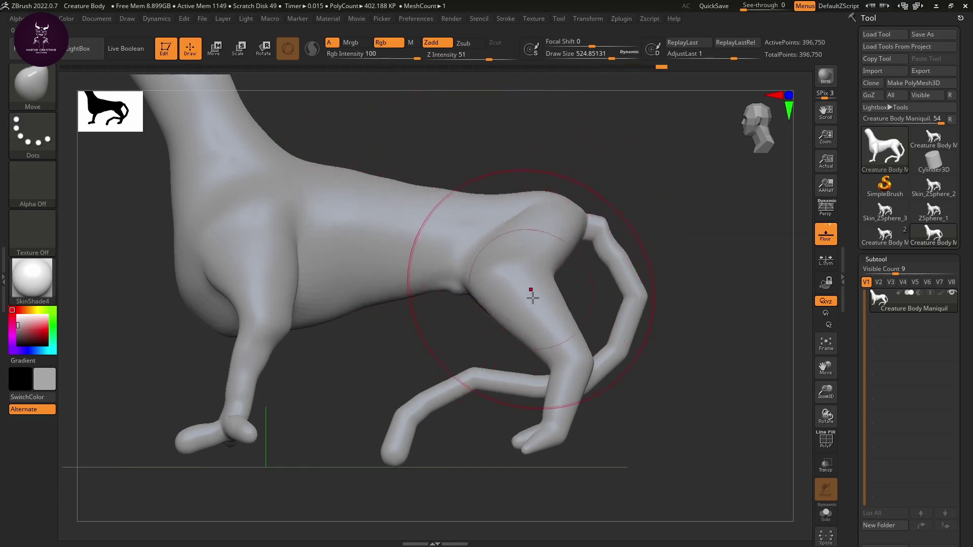
# Reshape the hind leg with the Move brush, pushing the hock down and back and lowering the foot to the ground.
pyautogui.moveTo(530, 293)
pyautogui.mouseDown()
pyautogui.moveTo(547, 336)
pyautogui.moveTo(529, 320)
pyautogui.moveTo(548, 340)
pyautogui.mouseUp()
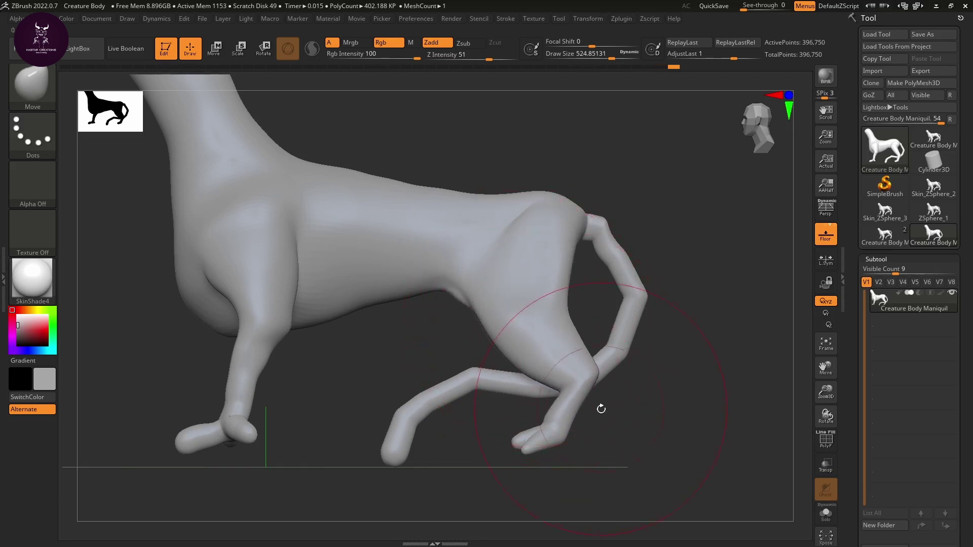
pyautogui.moveTo(578, 403)
pyautogui.mouseDown()
pyautogui.moveTo(589, 419)
pyautogui.moveTo(529, 455)
pyautogui.mouseUp()
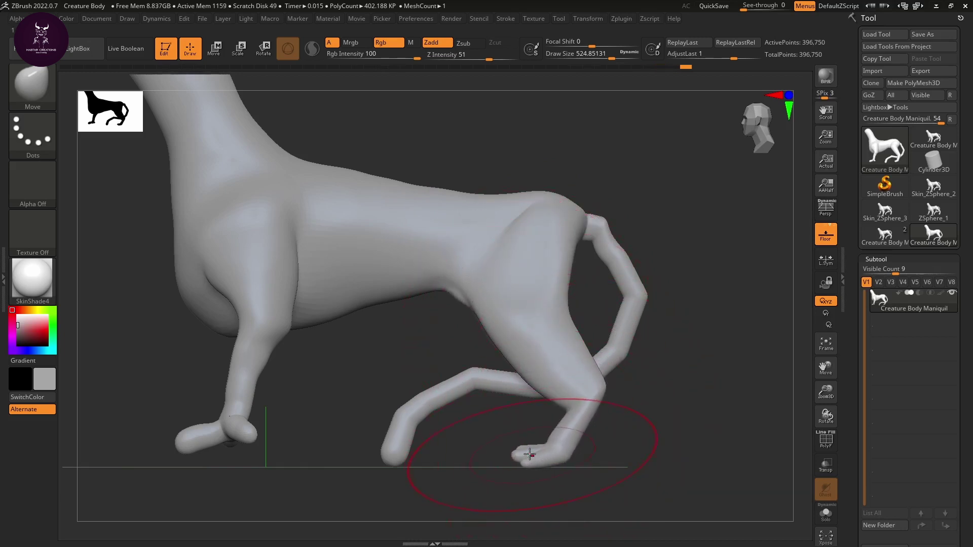
pyautogui.moveTo(589, 411)
pyautogui.mouseDown()
pyautogui.moveTo(554, 373)
pyautogui.moveTo(533, 290)
pyautogui.mouseUp()
# Pull the hips and tail base backward and reshape the curve of the lower back with the Move brush.
pyautogui.moveTo(562, 245); pyautogui.dragTo(577, 276)
pyautogui.moveTo(548, 223)
pyautogui.mouseDown()
pyautogui.moveTo(523, 223)
pyautogui.moveTo(562, 224)
pyautogui.mouseUp()
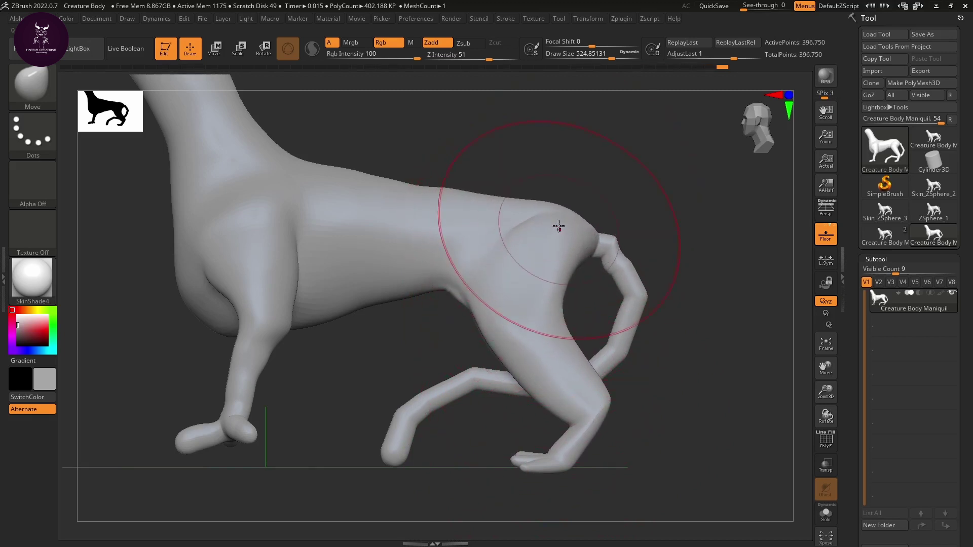
pyautogui.moveTo(491, 209)
pyautogui.mouseDown()
pyautogui.moveTo(463, 193)
pyautogui.moveTo(471, 200)
pyautogui.moveTo(428, 220)
pyautogui.mouseUp()
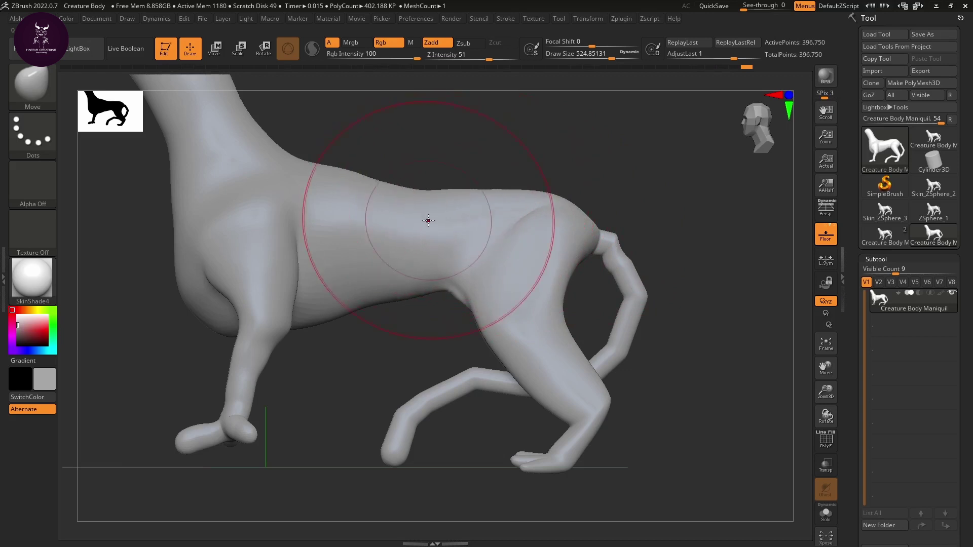
# Raise the shoulder line, adjust the tail's curve and pull the belly down behind the forelegs with the Move brush.
pyautogui.moveTo(309, 197)
pyautogui.mouseDown()
pyautogui.moveTo(326, 168)
pyautogui.moveTo(413, 196)
pyautogui.moveTo(383, 176)
pyautogui.mouseUp()
pyautogui.moveTo(633, 283)
pyautogui.mouseDown()
pyautogui.moveTo(617, 253)
pyautogui.moveTo(621, 362)
pyautogui.mouseUp()
pyautogui.moveTo(456, 380); pyautogui.dragTo(466, 400)
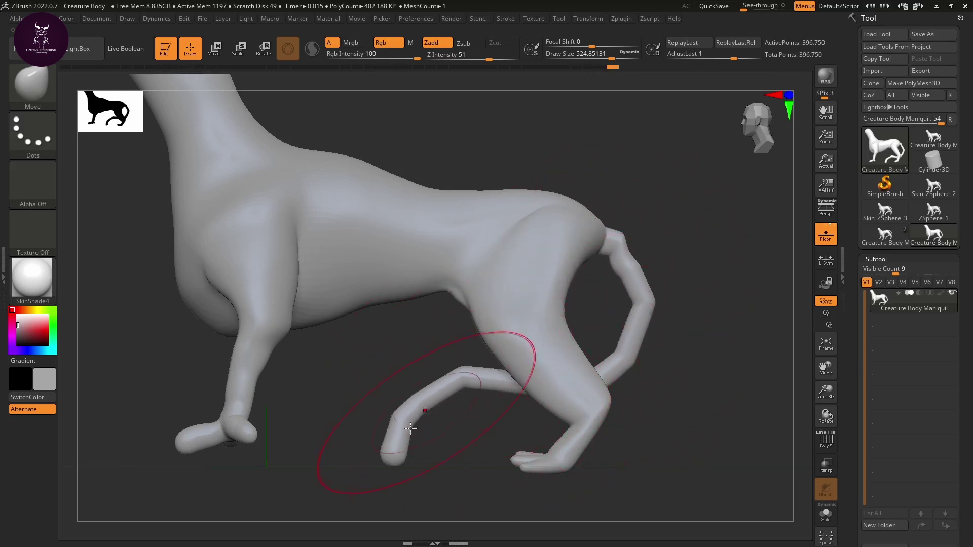
pyautogui.moveTo(460, 326)
pyautogui.mouseDown()
pyautogui.moveTo(385, 304)
pyautogui.moveTo(370, 328)
pyautogui.moveTo(358, 304)
pyautogui.mouseUp()
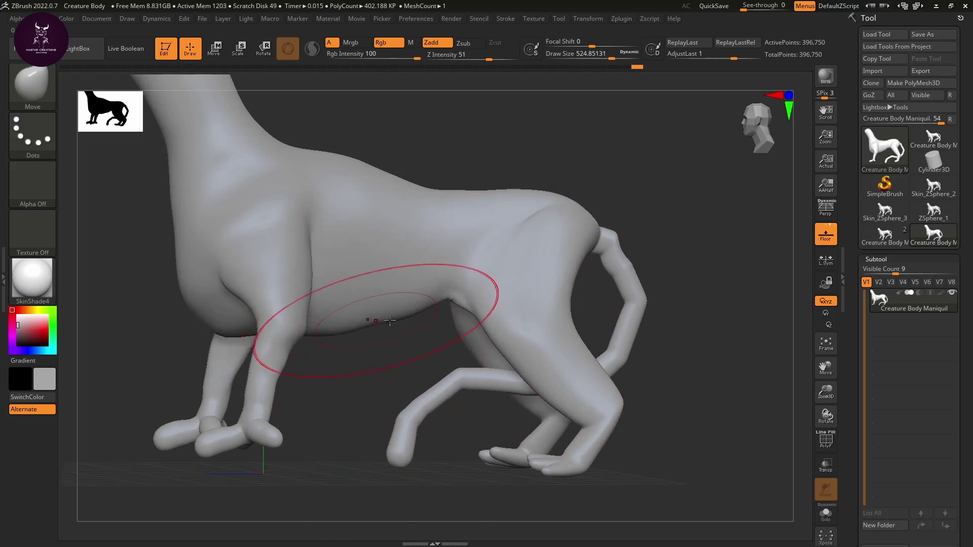
pyautogui.keyDown('shift'); pyautogui.moveTo(374, 357); pyautogui.dragTo(394, 351); pyautogui.keyUp('shift')
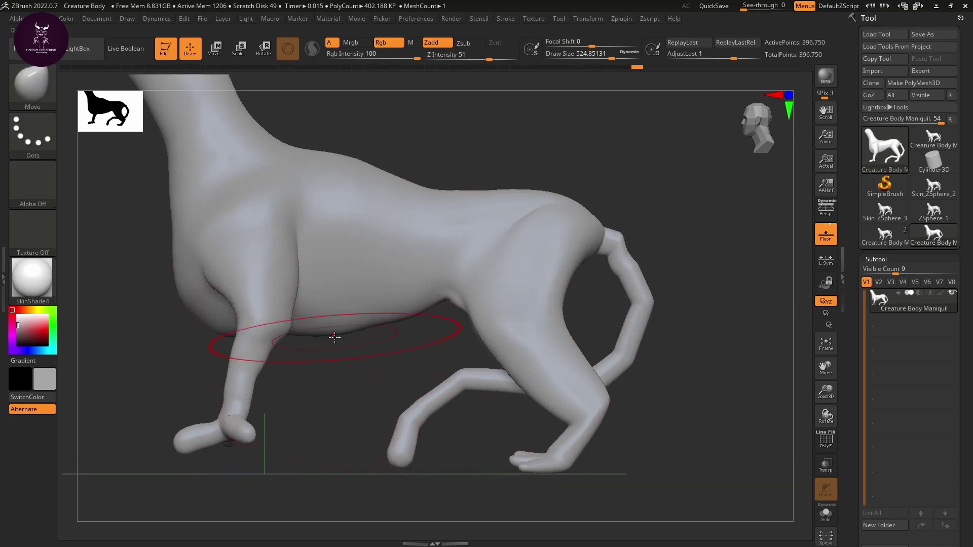
pyautogui.moveTo(294, 334); pyautogui.dragTo(296, 348)
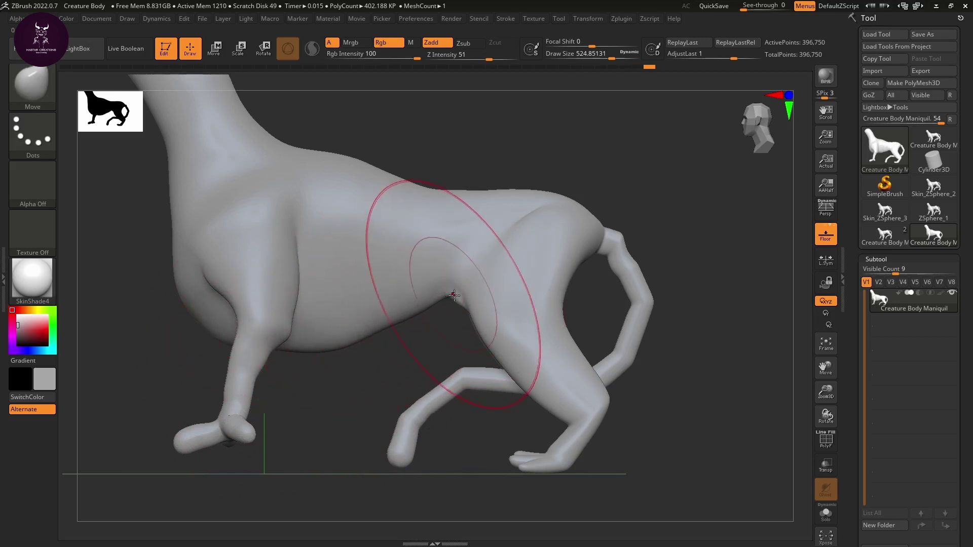
# Broaden the thigh and push the hock of the hind leg backward with the Move brush in side view.
pyautogui.moveTo(539, 271); pyautogui.dragTo(510, 278)
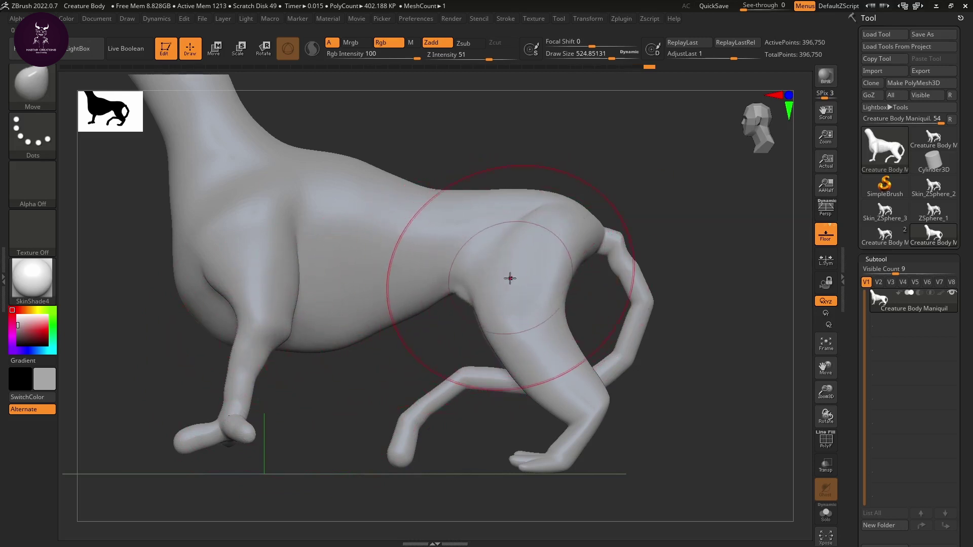
pyautogui.moveTo(588, 405)
pyautogui.mouseDown()
pyautogui.moveTo(595, 396)
pyautogui.moveTo(586, 387)
pyautogui.moveTo(593, 397)
pyautogui.moveTo(558, 457)
pyautogui.mouseUp()
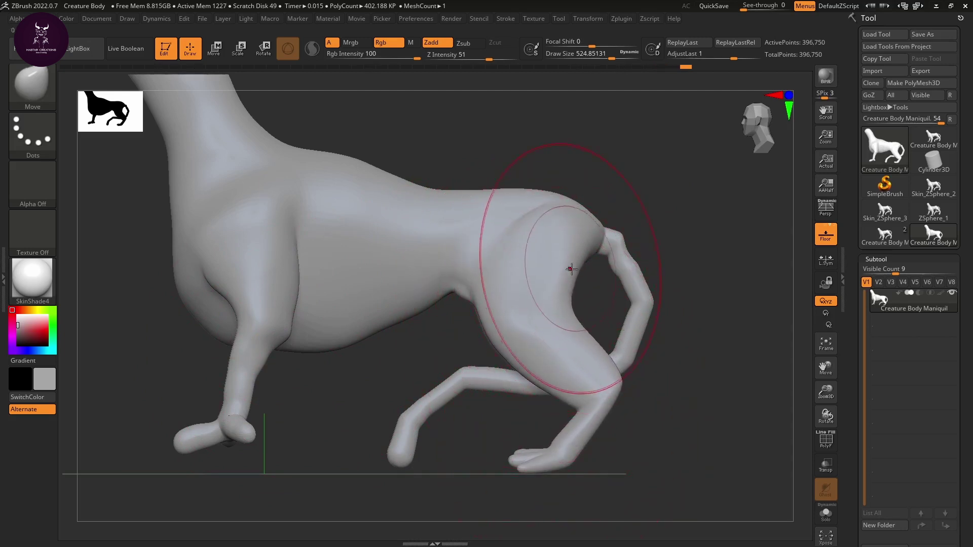
pyautogui.moveTo(582, 288); pyautogui.dragTo(578, 304, button='right')
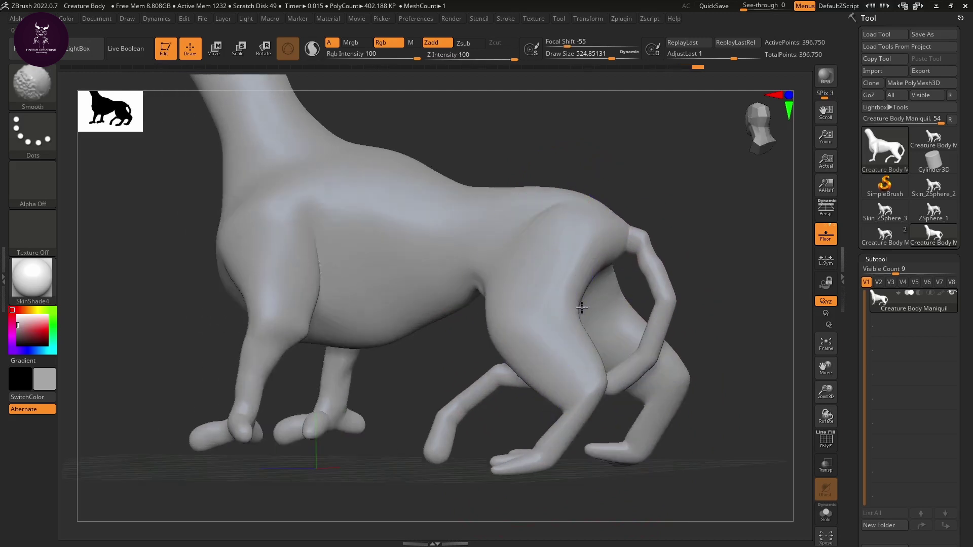
pyautogui.moveTo(629, 272); pyautogui.dragTo(709, 266, button='right')
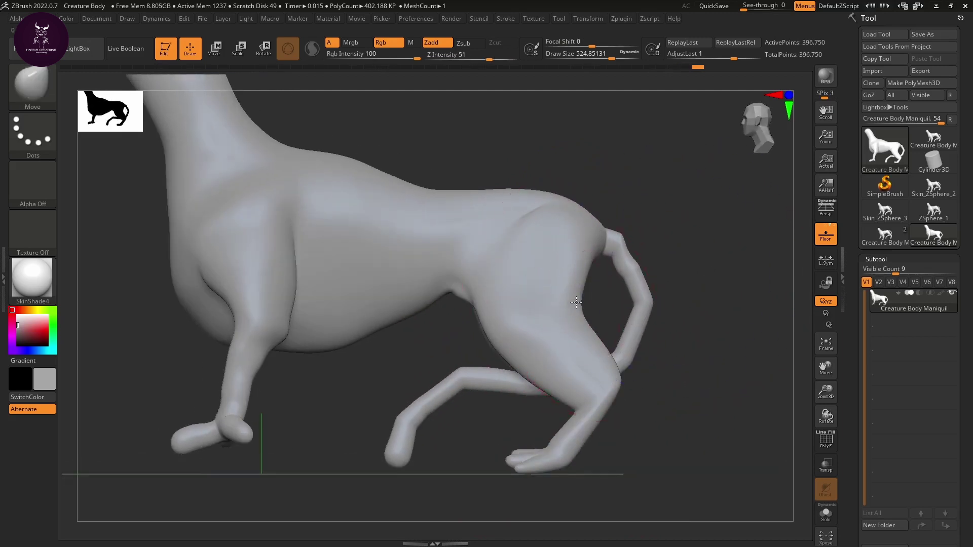
pyautogui.moveTo(595, 289); pyautogui.dragTo(614, 291)
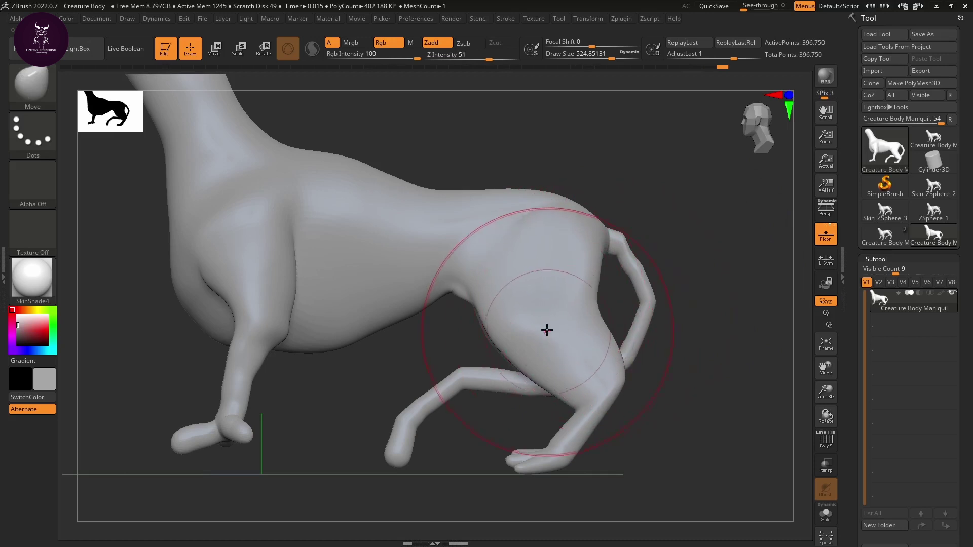
pyautogui.moveTo(557, 358); pyautogui.dragTo(578, 377)
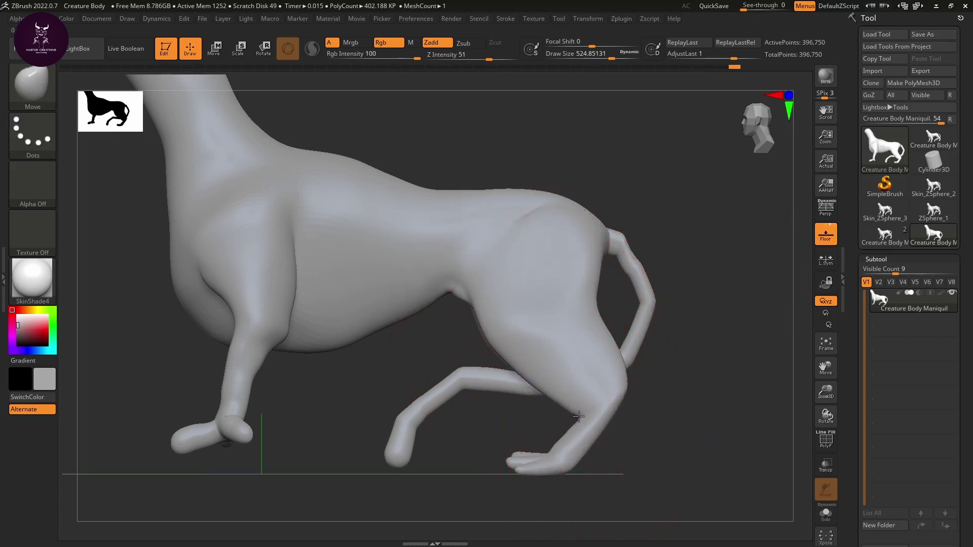
pyautogui.moveTo(523, 321)
pyautogui.mouseDown()
pyautogui.moveTo(521, 238)
pyautogui.moveTo(617, 301)
pyautogui.moveTo(572, 288)
pyautogui.mouseUp()
# Pull the front of the neck and chest forward with the Move brush to thicken the throat in side view.
pyautogui.moveTo(673, 163); pyautogui.dragTo(712, 286)
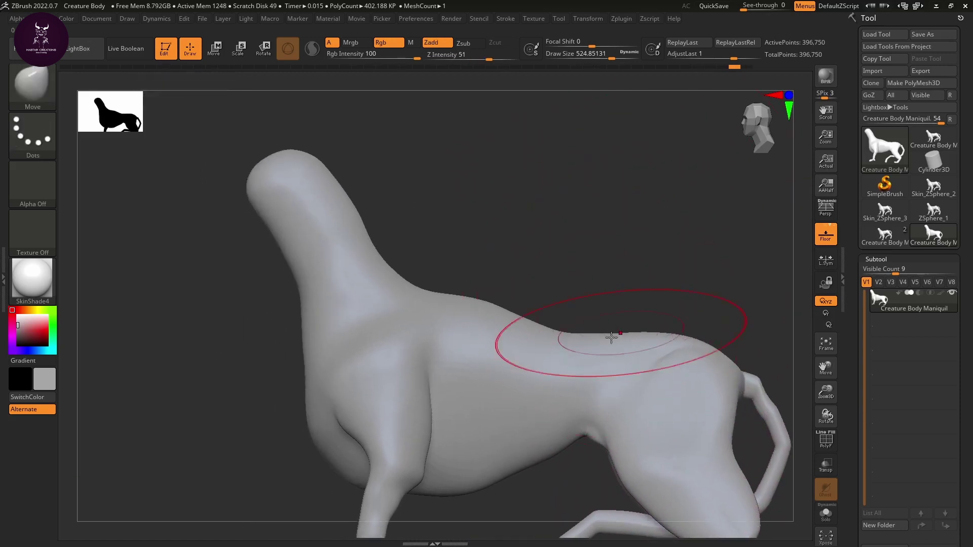
pyautogui.moveTo(582, 430); pyautogui.dragTo(587, 446)
pyautogui.moveTo(344, 313)
pyautogui.mouseDown()
pyautogui.moveTo(322, 304)
pyautogui.moveTo(319, 337)
pyautogui.moveTo(293, 359)
pyautogui.moveTo(291, 348)
pyautogui.moveTo(307, 387)
pyautogui.moveTo(244, 277)
pyautogui.mouseUp()
pyautogui.hotkey('ctrl', 'z')
pyautogui.hotkey('ctrl', 'shift', 'z')
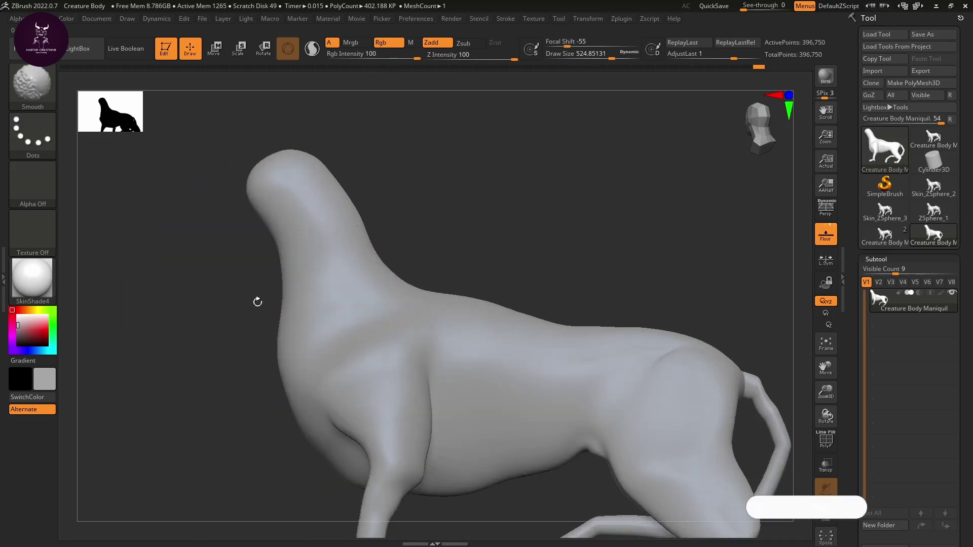
pyautogui.moveTo(289, 269); pyautogui.dragTo(261, 264)
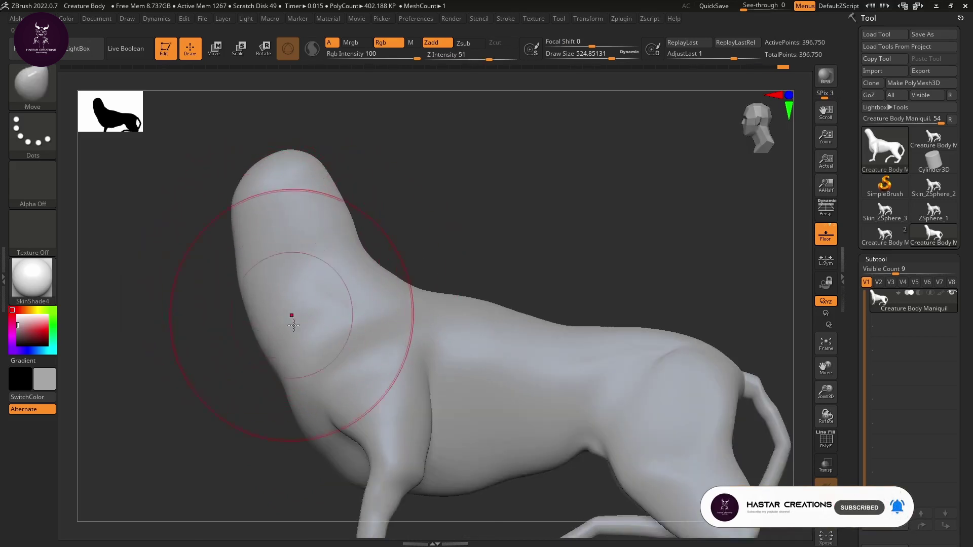
pyautogui.moveTo(278, 342); pyautogui.dragTo(290, 394)
pyautogui.moveTo(329, 471); pyautogui.dragTo(320, 445)
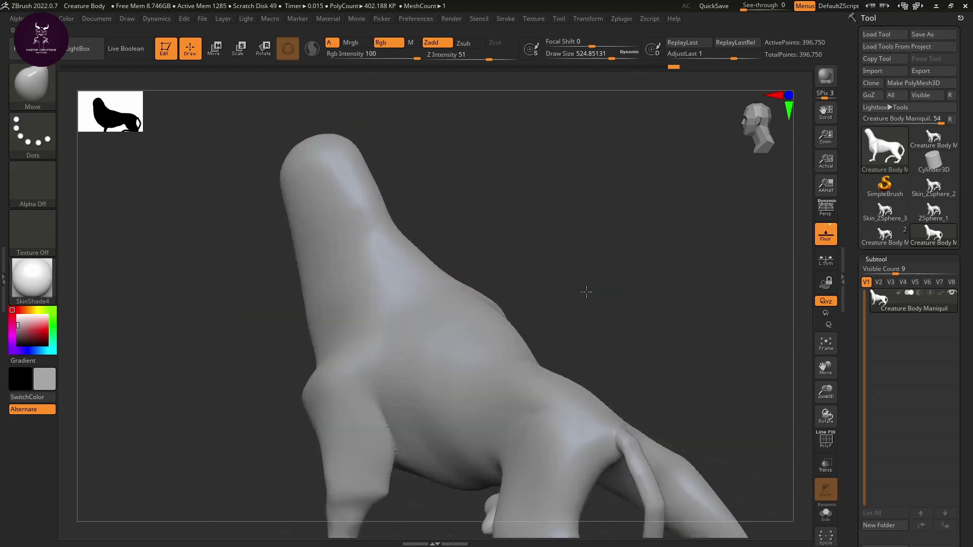
# Round the hips and shift the tail base toward the body's centreline from behind with the Move brush.
pyautogui.moveTo(586, 292); pyautogui.dragTo(610, 304)
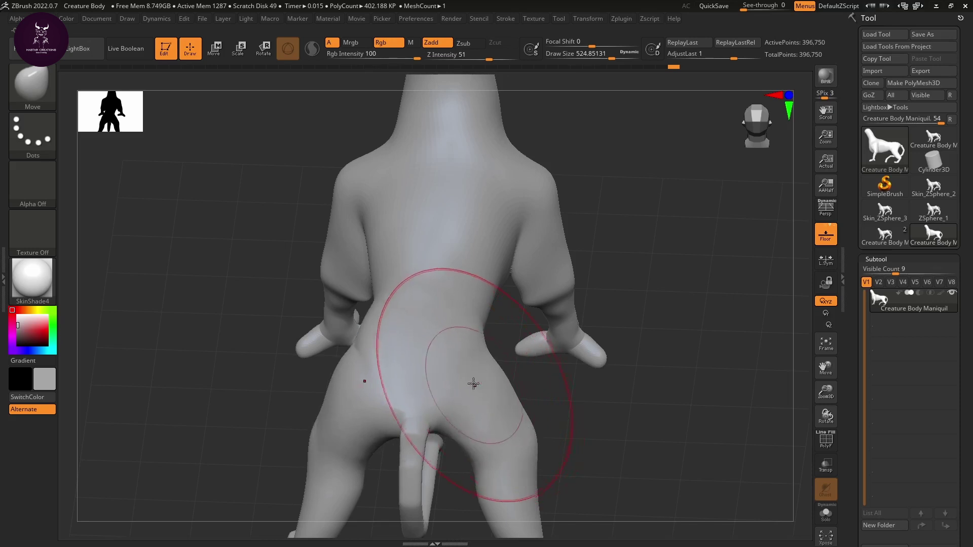
pyautogui.moveTo(488, 380)
pyautogui.mouseDown()
pyautogui.moveTo(494, 367)
pyautogui.moveTo(599, 385)
pyautogui.moveTo(612, 356)
pyautogui.moveTo(597, 292)
pyautogui.mouseUp()
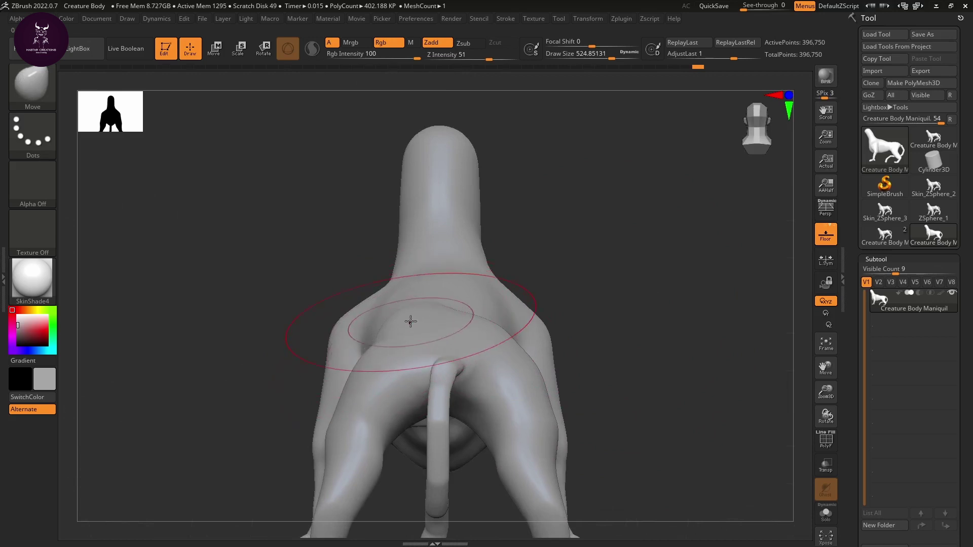
pyautogui.moveTo(278, 412); pyautogui.dragTo(225, 376)
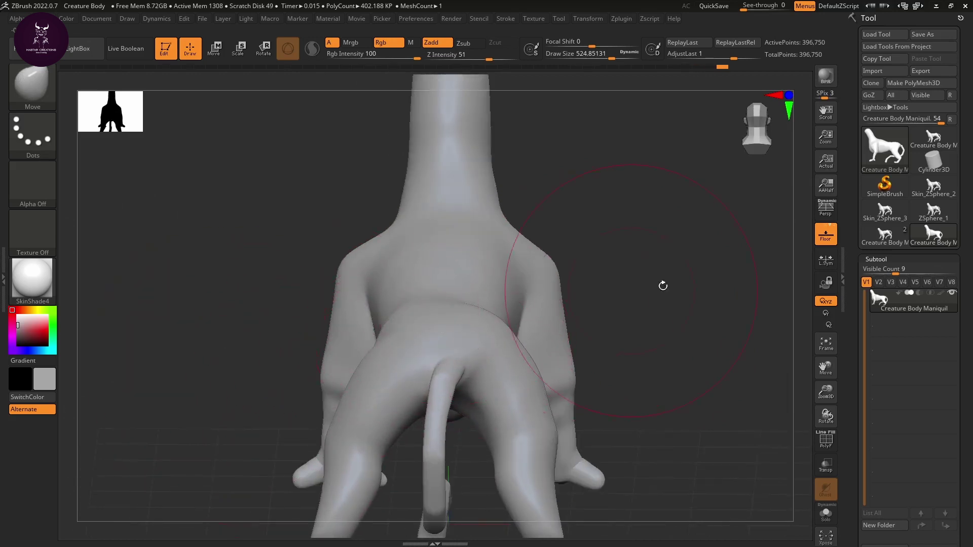
pyautogui.moveTo(662, 286); pyautogui.dragTo(497, 317)
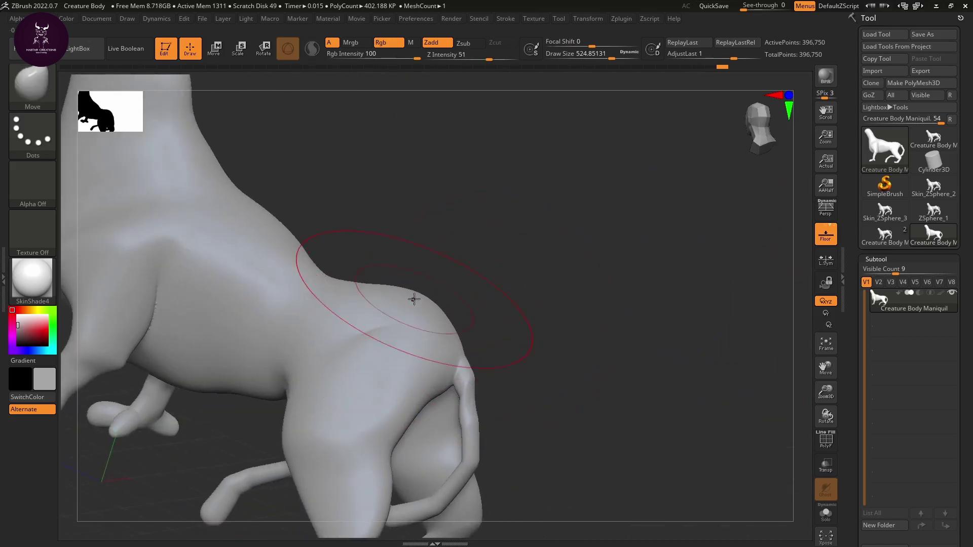
pyautogui.moveTo(381, 330)
pyautogui.mouseDown()
pyautogui.moveTo(499, 306)
pyautogui.moveTo(474, 317)
pyautogui.mouseUp()
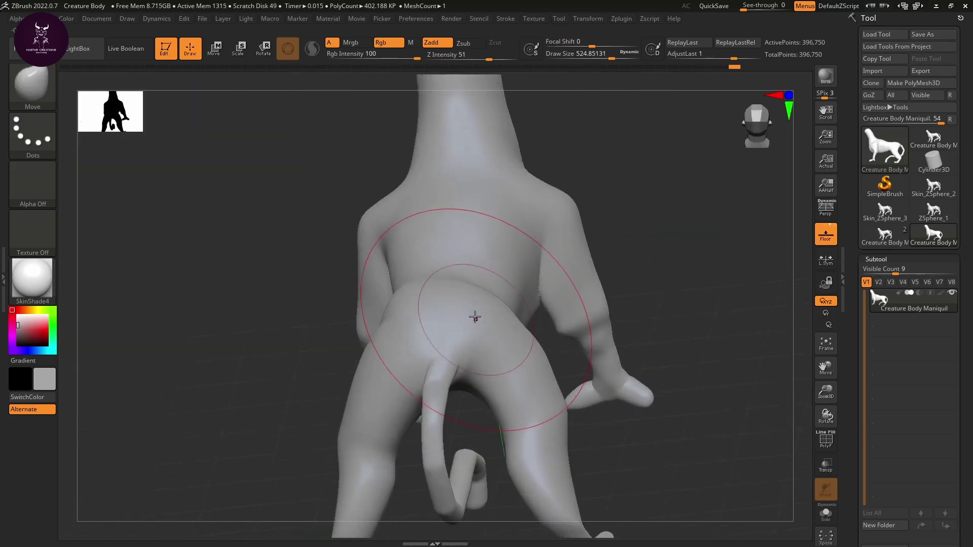
pyautogui.moveTo(513, 328); pyautogui.dragTo(437, 381)
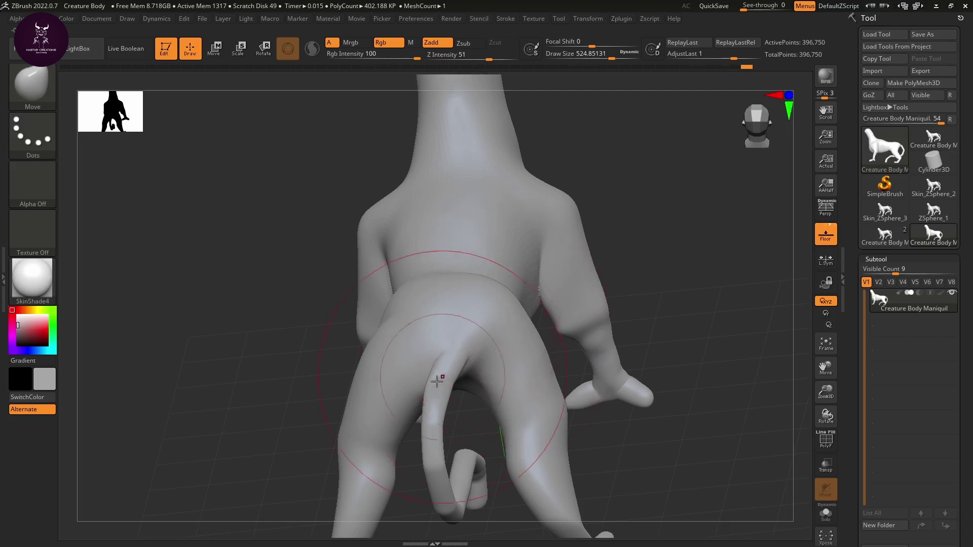
pyautogui.moveTo(658, 289); pyautogui.dragTo(458, 363)
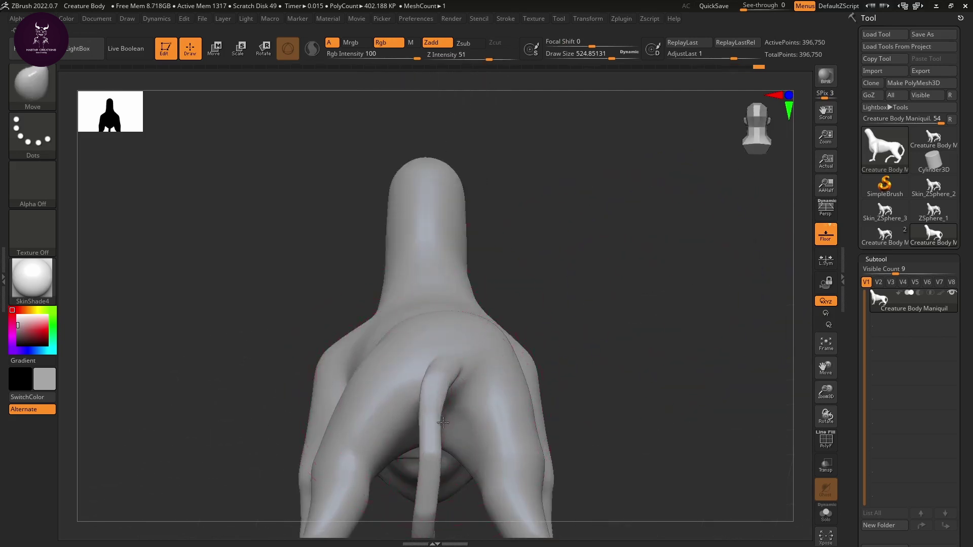
pyautogui.moveTo(423, 358); pyautogui.dragTo(438, 386)
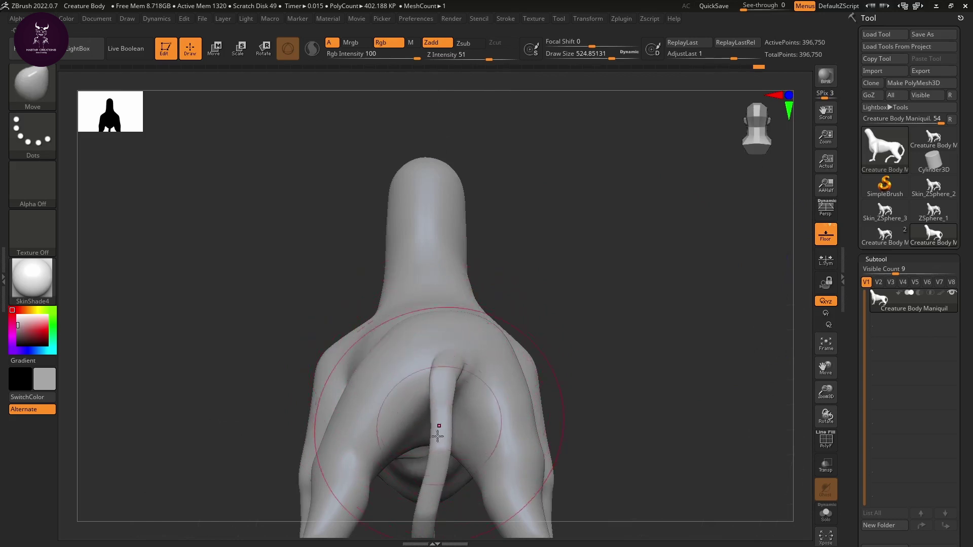
pyautogui.moveTo(438, 435)
pyautogui.mouseDown()
pyautogui.moveTo(443, 374)
pyautogui.moveTo(439, 450)
pyautogui.moveTo(493, 393)
pyautogui.moveTo(482, 421)
pyautogui.moveTo(515, 428)
pyautogui.moveTo(506, 399)
pyautogui.mouseUp()
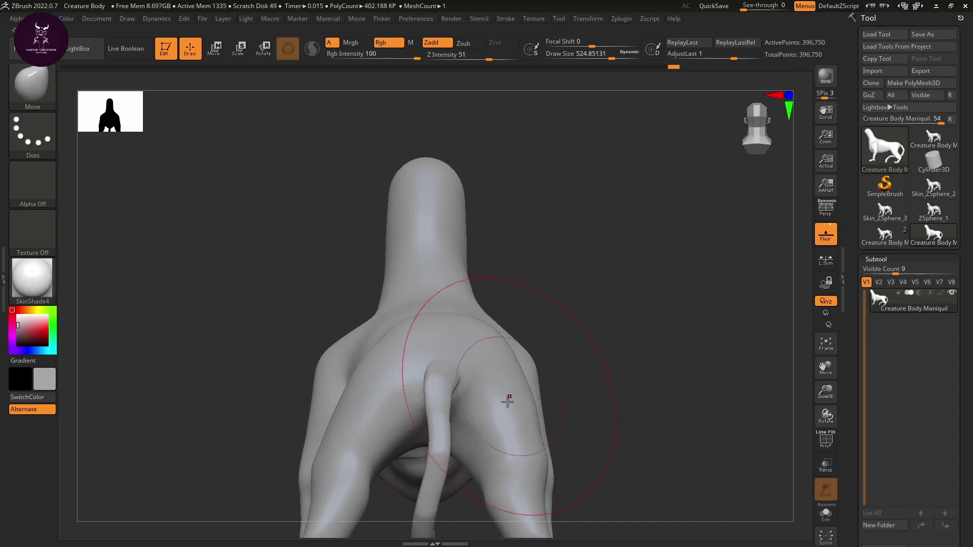
# Hide one lengthwise half of the body from the top view and mask the end of the tail.
pyautogui.moveTo(571, 333)
pyautogui.mouseDown()
pyautogui.moveTo(606, 349)
pyautogui.moveTo(619, 315)
pyautogui.moveTo(613, 365)
pyautogui.moveTo(659, 416)
pyautogui.moveTo(701, 408)
pyautogui.moveTo(668, 427)
pyautogui.moveTo(689, 408)
pyautogui.mouseUp()
pyautogui.moveTo(703, 349)
pyautogui.mouseDown()
pyautogui.moveTo(660, 350)
pyautogui.moveTo(690, 372)
pyautogui.moveTo(690, 355)
pyautogui.moveTo(557, 340)
pyautogui.moveTo(522, 291)
pyautogui.mouseUp()
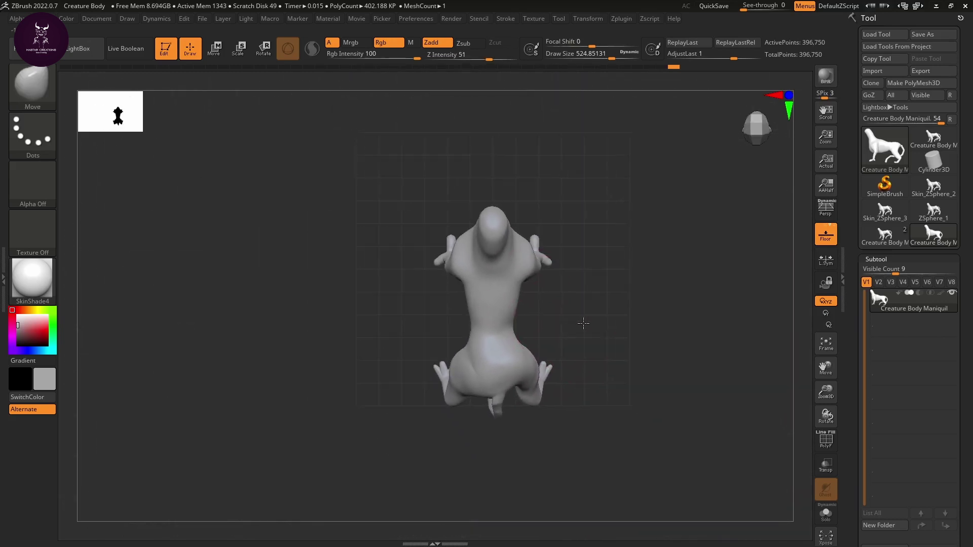
pyautogui.hotkey('ctrl', 'shift')
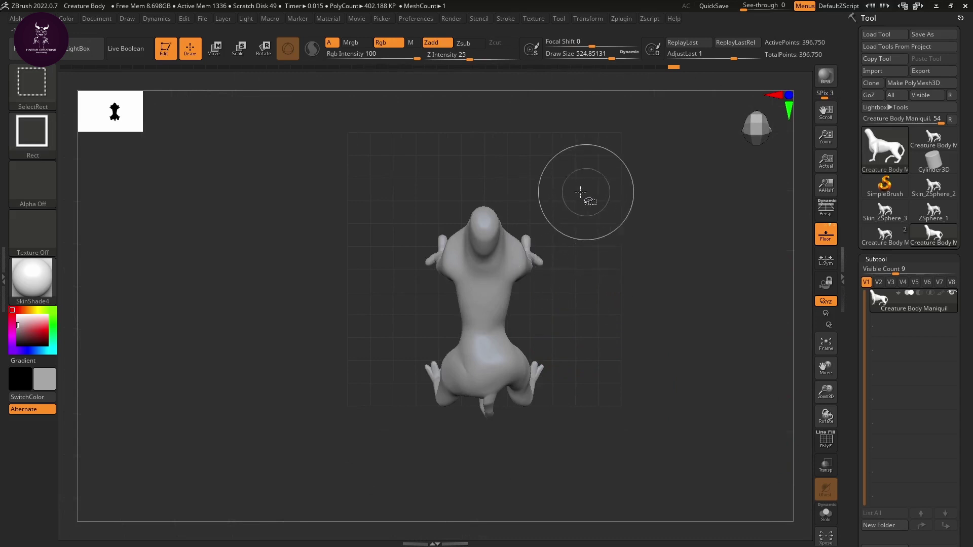
pyautogui.moveTo(657, 155)
pyautogui.keyDown('ctrl'); pyautogui.keyDown('shift'); pyautogui.mouseDown()
pyautogui.moveTo(624, 180)
pyautogui.moveTo(512, 404)
pyautogui.moveTo(497, 456)
pyautogui.moveTo(485, 457)
pyautogui.mouseUp(); pyautogui.keyUp('shift'); pyautogui.keyUp('ctrl')
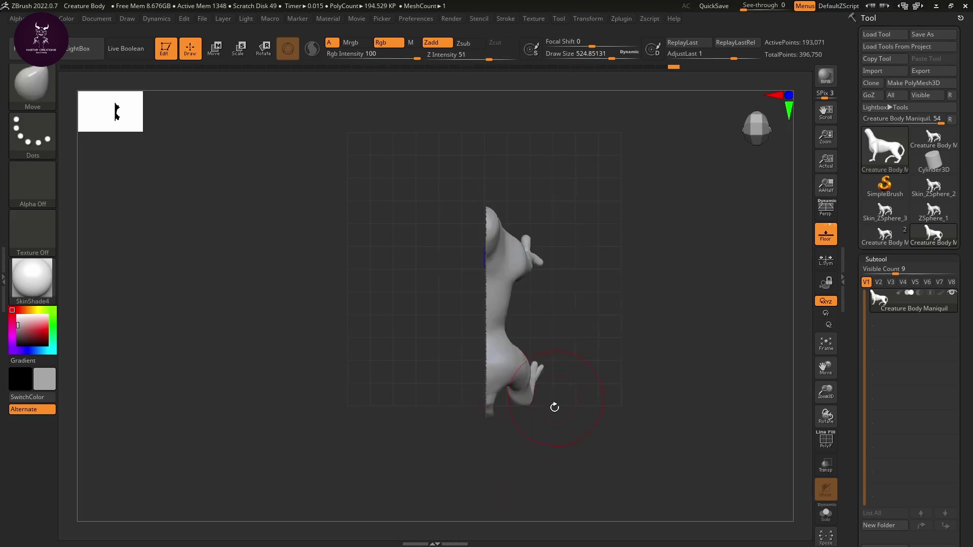
pyautogui.moveTo(554, 407)
pyautogui.mouseDown()
pyautogui.moveTo(567, 397)
pyautogui.moveTo(545, 355)
pyautogui.moveTo(516, 458)
pyautogui.moveTo(504, 457)
pyautogui.moveTo(488, 488)
pyautogui.moveTo(603, 456)
pyautogui.mouseUp()
pyautogui.press('ctrl')
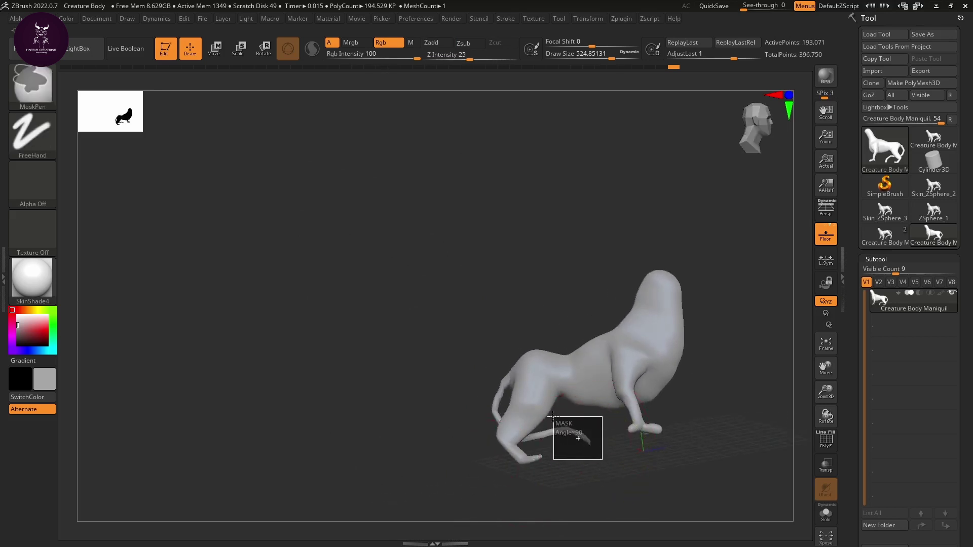
pyautogui.moveTo(516, 471)
pyautogui.mouseDown()
pyautogui.moveTo(575, 441)
pyautogui.moveTo(601, 460)
pyautogui.mouseUp()
pyautogui.hotkey('ctrl', 'shift')
pyautogui.keyDown('ctrl'); pyautogui.keyDown('shift'); pyautogui.click(570, 458); pyautogui.keyUp('shift'); pyautogui.keyUp('ctrl')
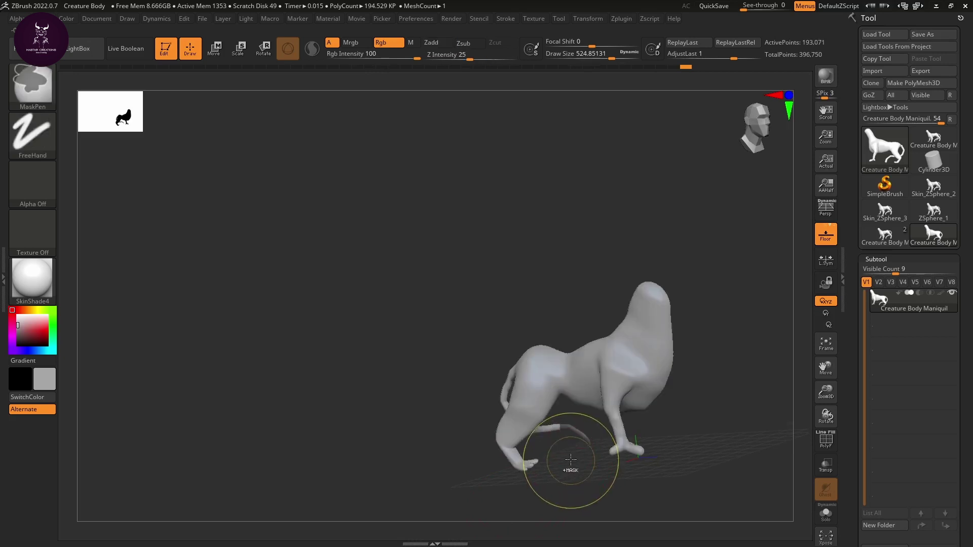
pyautogui.moveTo(522, 493)
pyautogui.mouseDown()
pyautogui.moveTo(615, 516)
pyautogui.moveTo(598, 479)
pyautogui.mouseUp()
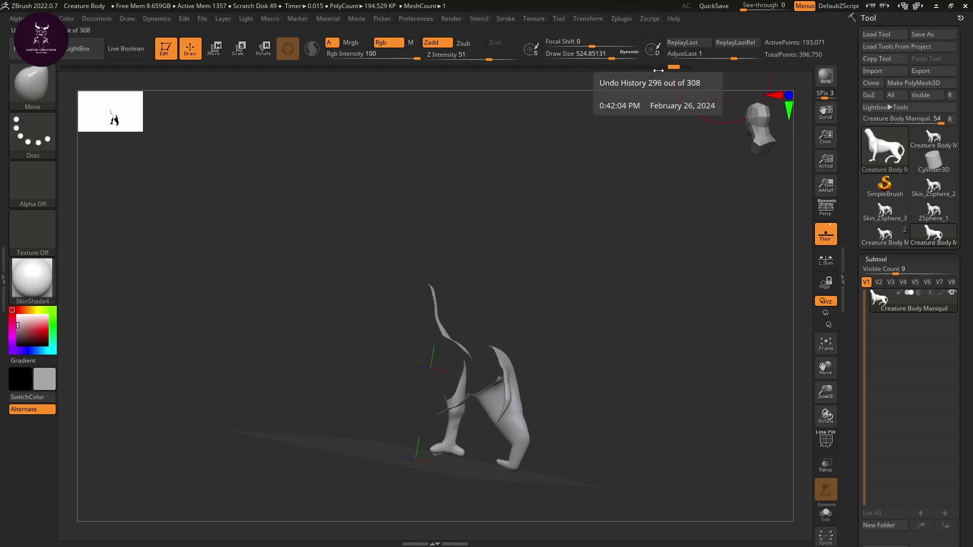
# Rewind the undo history to its earliest state and select the Move brush.
pyautogui.moveTo(673, 69)
pyautogui.mouseDown()
pyautogui.moveTo(411, 85)
pyautogui.moveTo(206, 129)
pyautogui.moveTo(24, 145)
pyautogui.mouseUp()
pyautogui.moveTo(664, 274); pyautogui.dragTo(663, 361)
pyautogui.press('b')
pyautogui.press('m')
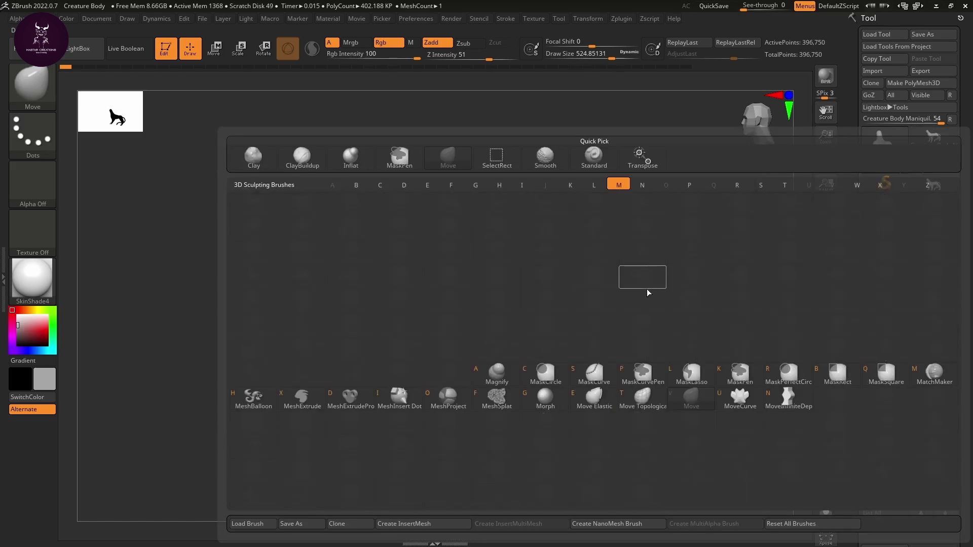
pyautogui.press('v')
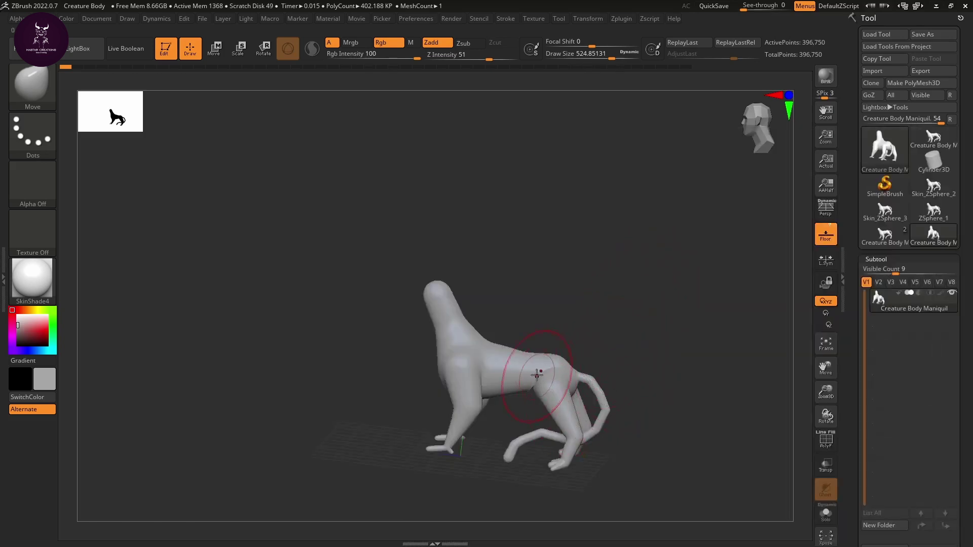
pyautogui.press('shift')
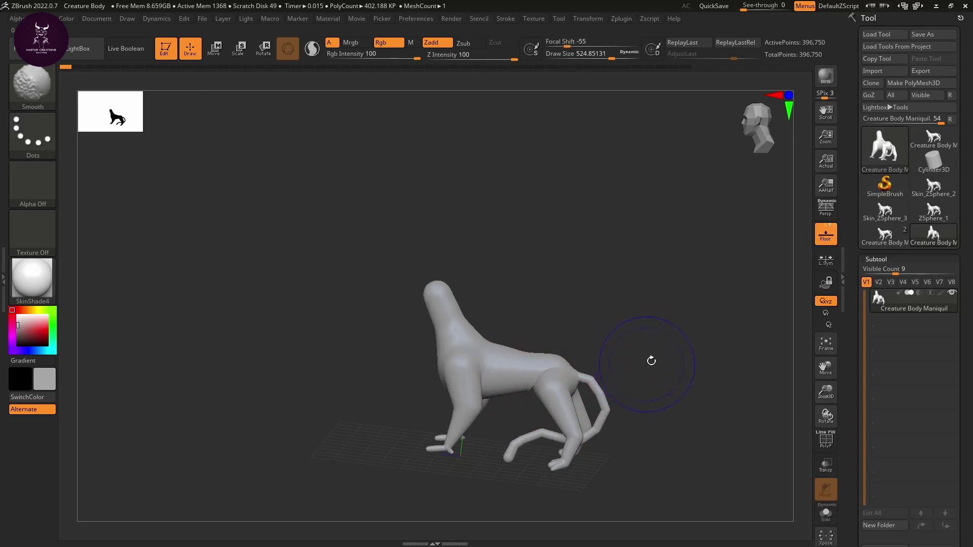
pyautogui.moveTo(643, 351)
pyautogui.mouseDown()
pyautogui.moveTo(658, 360)
pyautogui.moveTo(619, 347)
pyautogui.mouseUp()
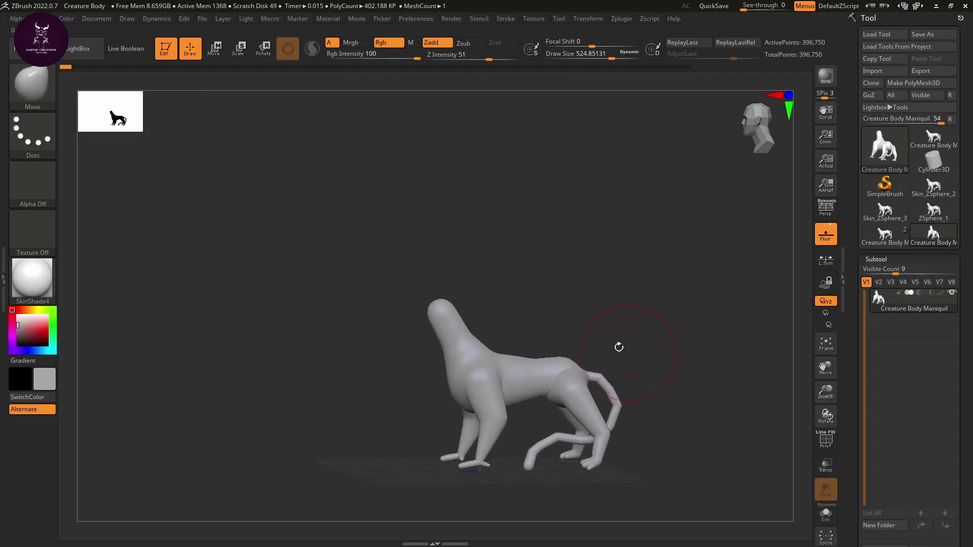
# Thicken the neck and chest and bulk out the back of the upper foreleg with the Move brush.
pyautogui.moveTo(455, 313)
pyautogui.mouseDown()
pyautogui.moveTo(452, 304)
pyautogui.moveTo(439, 317)
pyautogui.moveTo(462, 330)
pyautogui.mouseUp()
pyautogui.click(458, 339)
pyautogui.moveTo(447, 382); pyautogui.dragTo(443, 378)
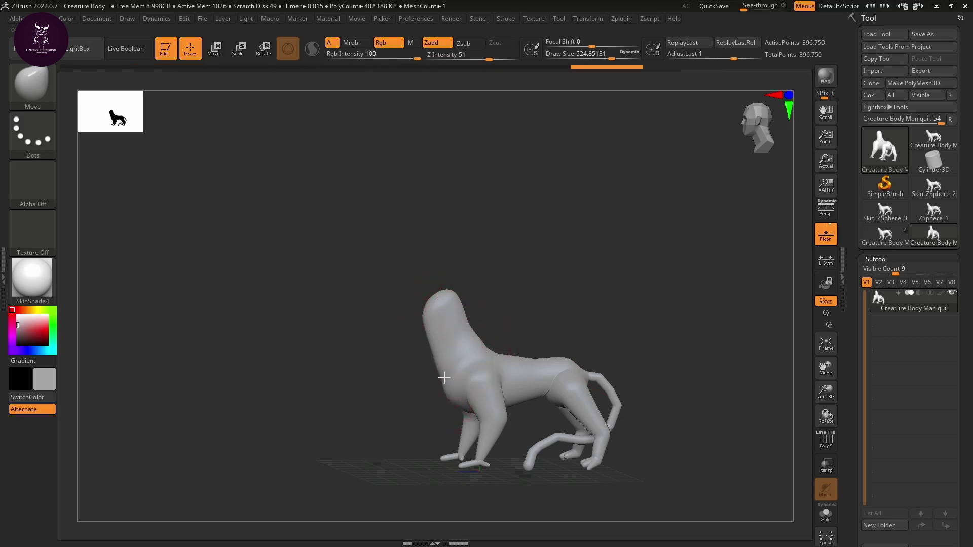
pyautogui.moveTo(497, 420); pyautogui.dragTo(507, 440)
pyautogui.moveTo(496, 383); pyautogui.dragTo(516, 388)
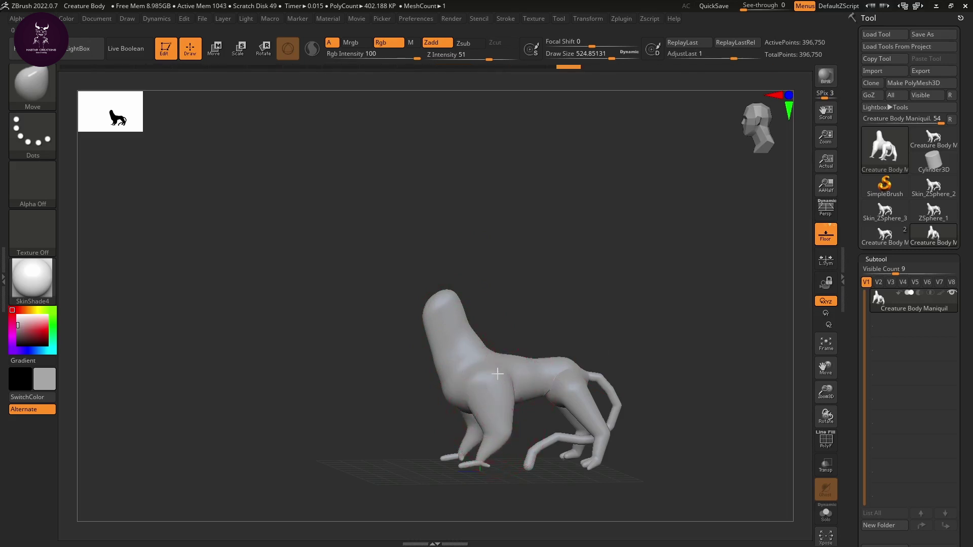
# Rework the back line from the shoulders to the rump with the Move brush, undoing unwanted strokes.
pyautogui.moveTo(493, 353)
pyautogui.mouseDown()
pyautogui.moveTo(467, 348)
pyautogui.moveTo(522, 358)
pyautogui.mouseUp()
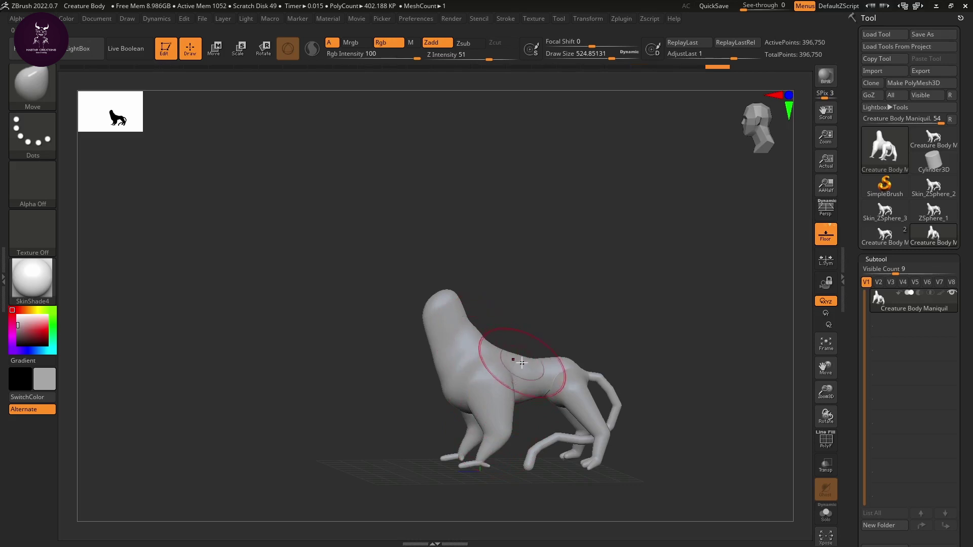
pyautogui.hotkey('ctrl', 'z')
pyautogui.hotkey('ctrl', 'z')
pyautogui.hotkey('ctrl', 'z')
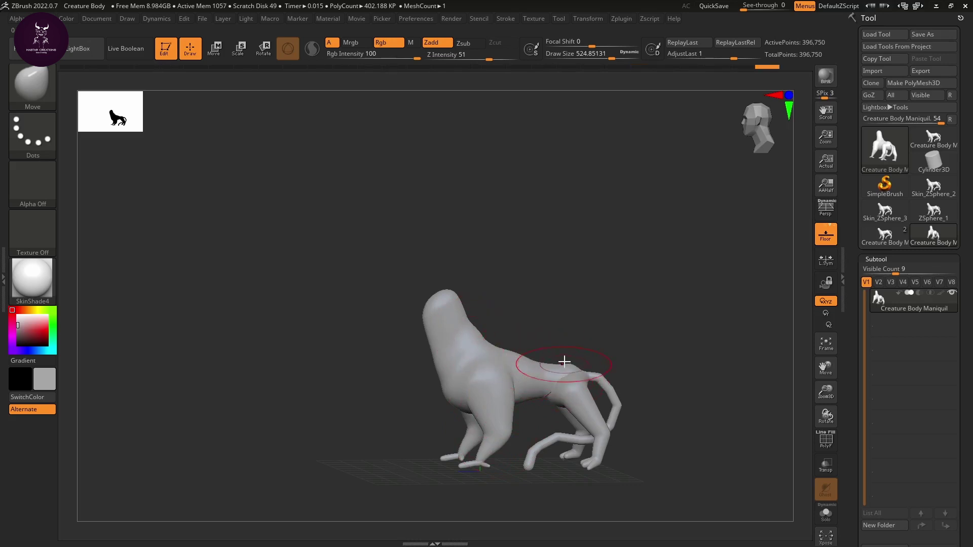
pyautogui.moveTo(565, 358); pyautogui.dragTo(572, 411)
pyautogui.moveTo(705, 381); pyautogui.dragTo(670, 382)
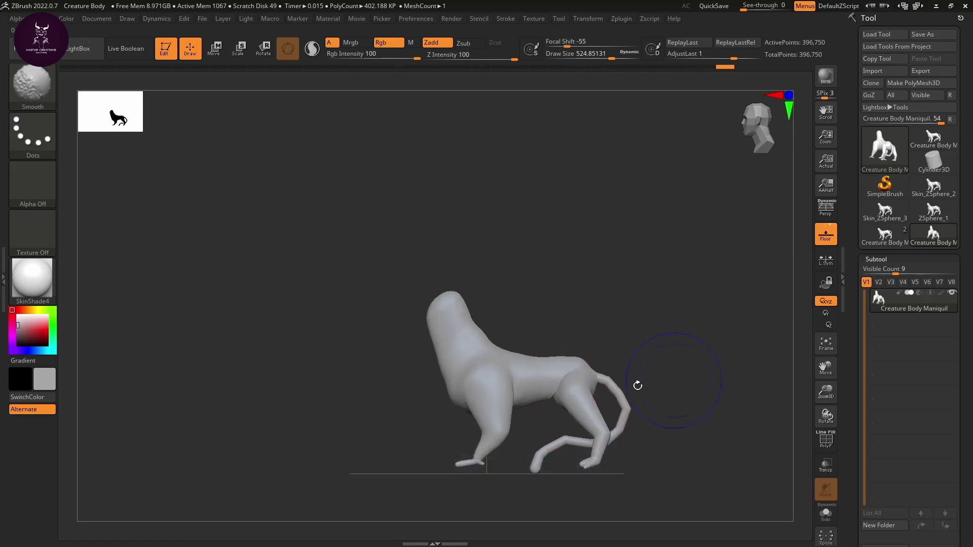
# Thicken the hind thigh, pull the knee and rump backward, and bring the hind foot down to the floor with the Move brush.
pyautogui.moveTo(569, 409); pyautogui.dragTo(595, 411)
pyautogui.moveTo(592, 378); pyautogui.dragTo(596, 381)
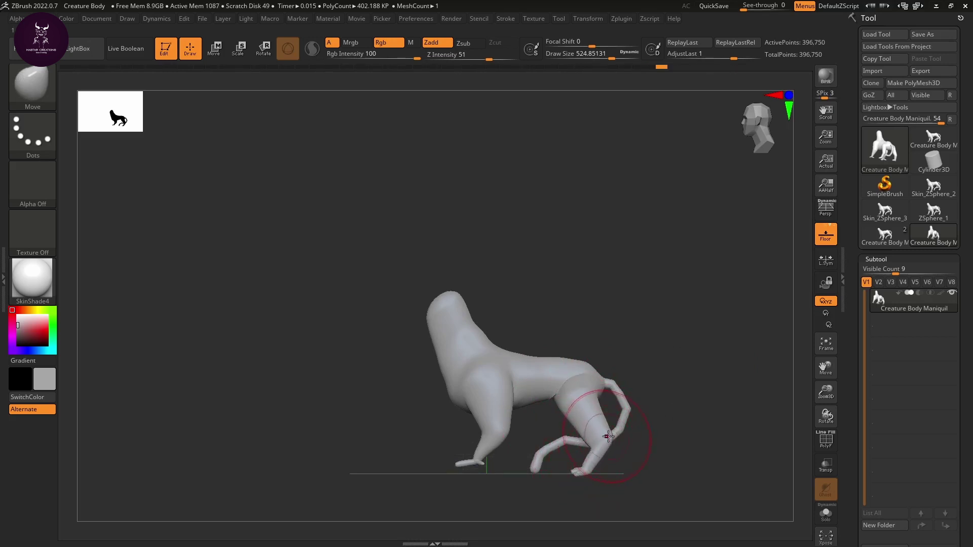
pyautogui.moveTo(612, 442)
pyautogui.mouseDown()
pyautogui.moveTo(573, 429)
pyautogui.moveTo(608, 389)
pyautogui.mouseUp()
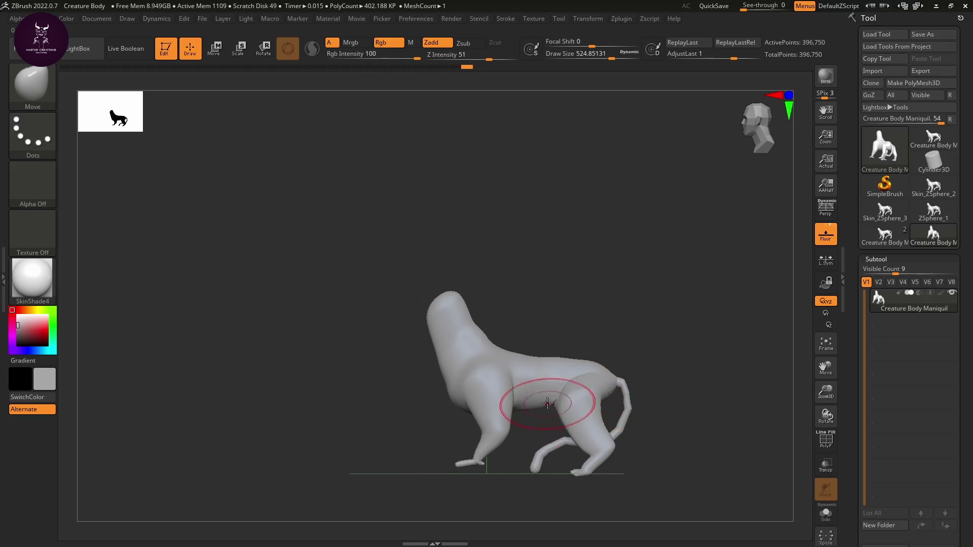
# Fill out the underside of the chest and pull the throat forward with the Move brush, undoing an unwanted stroke.
pyautogui.moveTo(495, 435)
pyautogui.mouseDown(button='right')
pyautogui.moveTo(506, 420)
pyautogui.moveTo(499, 390)
pyautogui.mouseUp(button='right')
pyautogui.moveTo(522, 416); pyautogui.dragTo(524, 422)
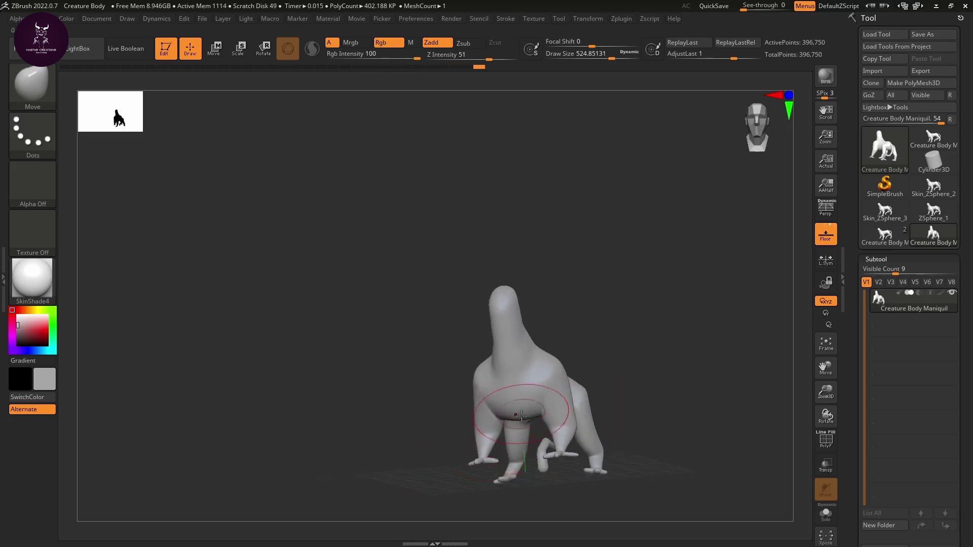
pyautogui.moveTo(425, 459); pyautogui.dragTo(522, 382, button='right')
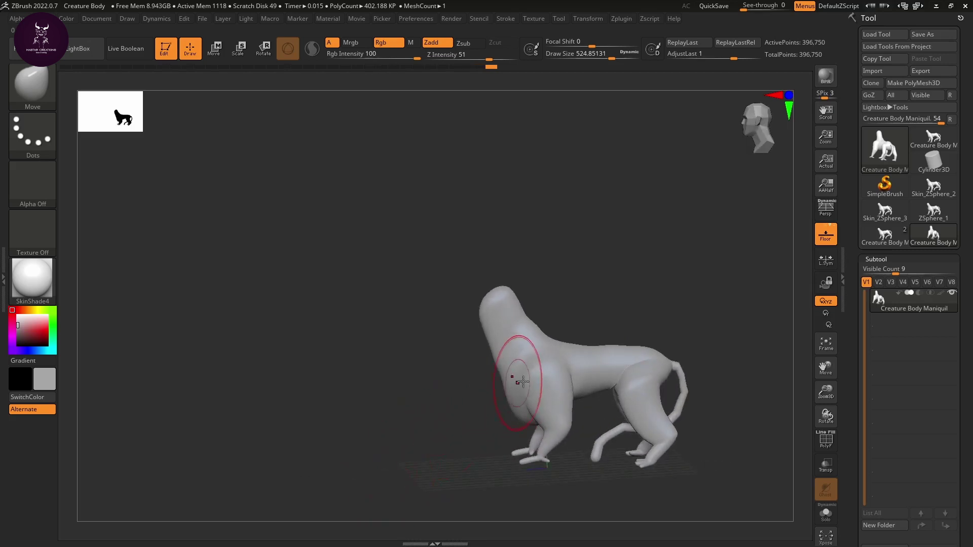
pyautogui.hotkey('ctrl', 'z')
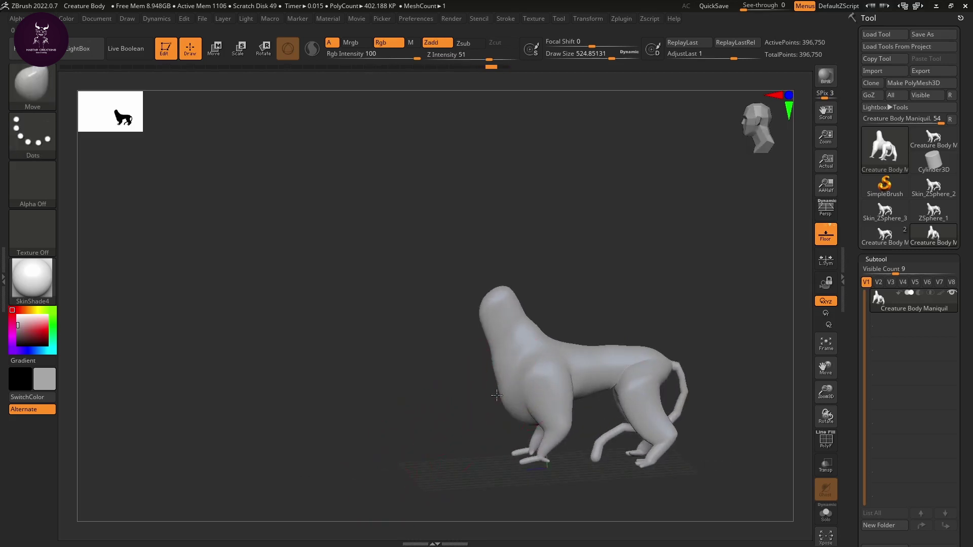
pyautogui.moveTo(493, 373)
pyautogui.mouseDown()
pyautogui.moveTo(482, 336)
pyautogui.moveTo(488, 349)
pyautogui.mouseUp()
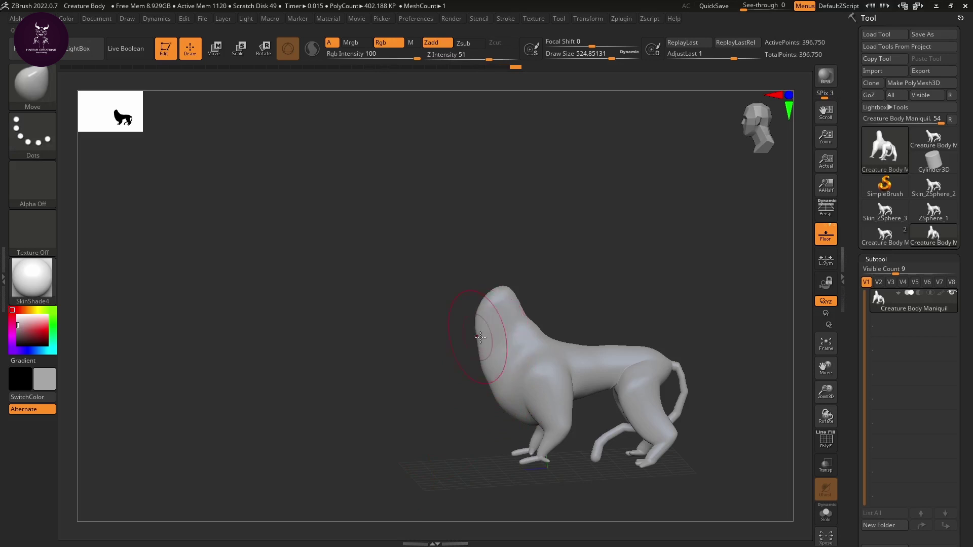
# Arch the rump and round the slope down to the tail base with the Move brush, checking it from behind.
pyautogui.moveTo(583, 442)
pyautogui.mouseDown(button='right')
pyautogui.moveTo(555, 440)
pyautogui.moveTo(561, 409)
pyautogui.moveTo(602, 380)
pyautogui.mouseUp(button='right')
pyautogui.moveTo(630, 326)
pyautogui.mouseDown(button='right')
pyautogui.moveTo(613, 385)
pyautogui.moveTo(646, 351)
pyautogui.mouseUp(button='right')
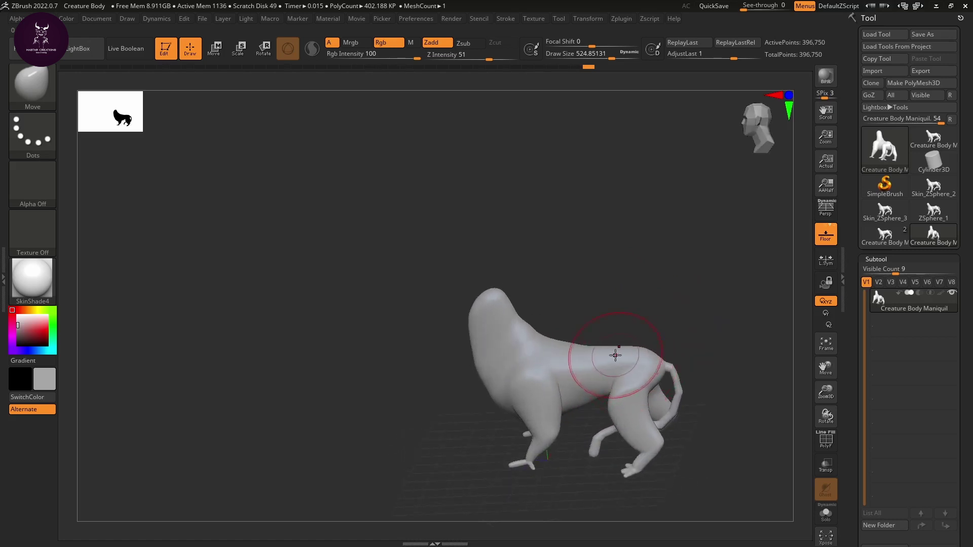
pyautogui.moveTo(627, 349)
pyautogui.mouseDown()
pyautogui.moveTo(633, 335)
pyautogui.moveTo(702, 330)
pyautogui.moveTo(675, 363)
pyautogui.mouseUp()
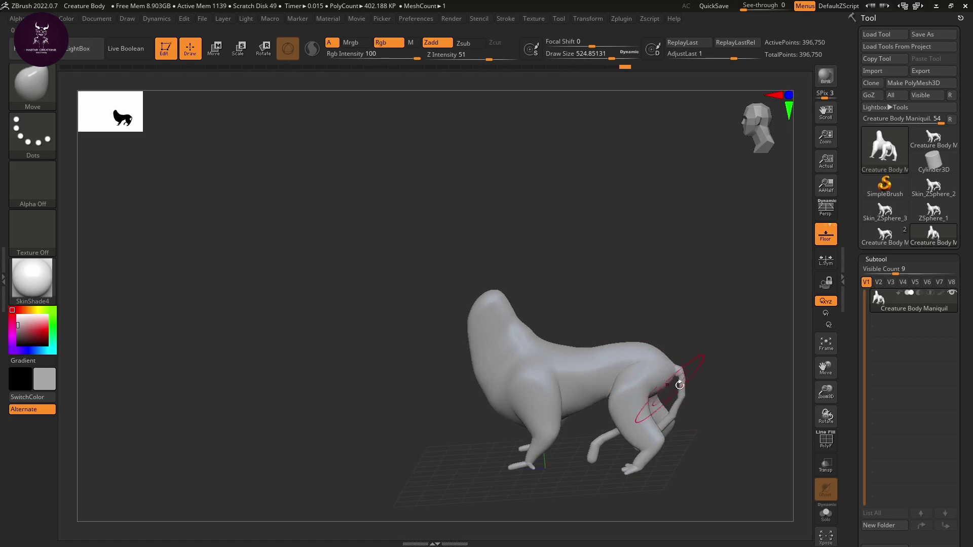
pyautogui.moveTo(679, 385); pyautogui.dragTo(678, 347, button='right')
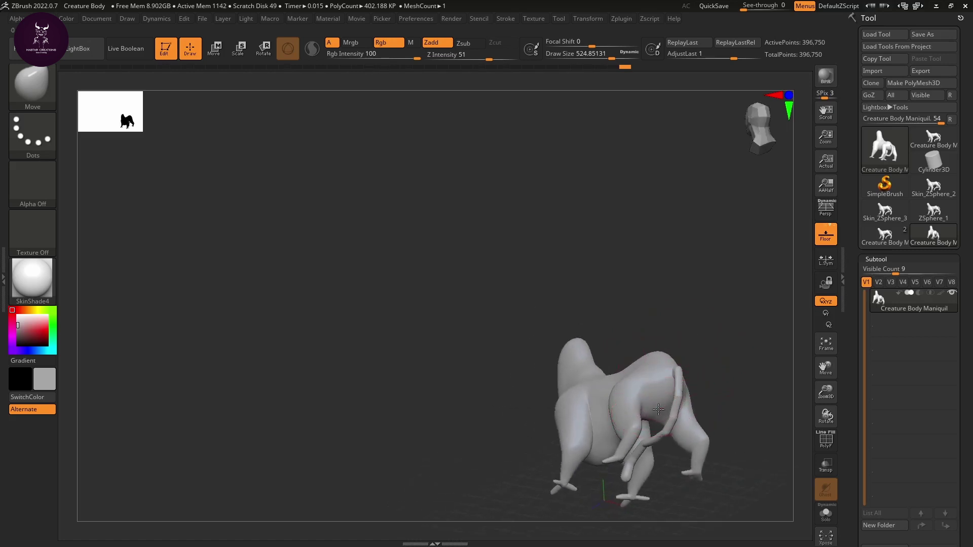
pyautogui.moveTo(658, 415); pyautogui.dragTo(734, 448, button='right')
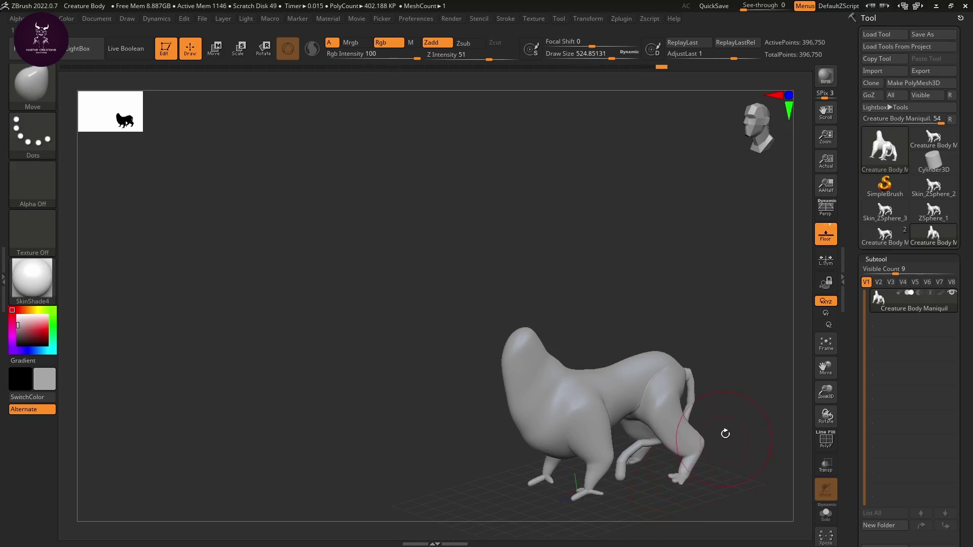
# Widen the neck and push the outer forelegs slightly outward from the front view with the Move brush.
pyautogui.moveTo(578, 400); pyautogui.dragTo(668, 348, button='right')
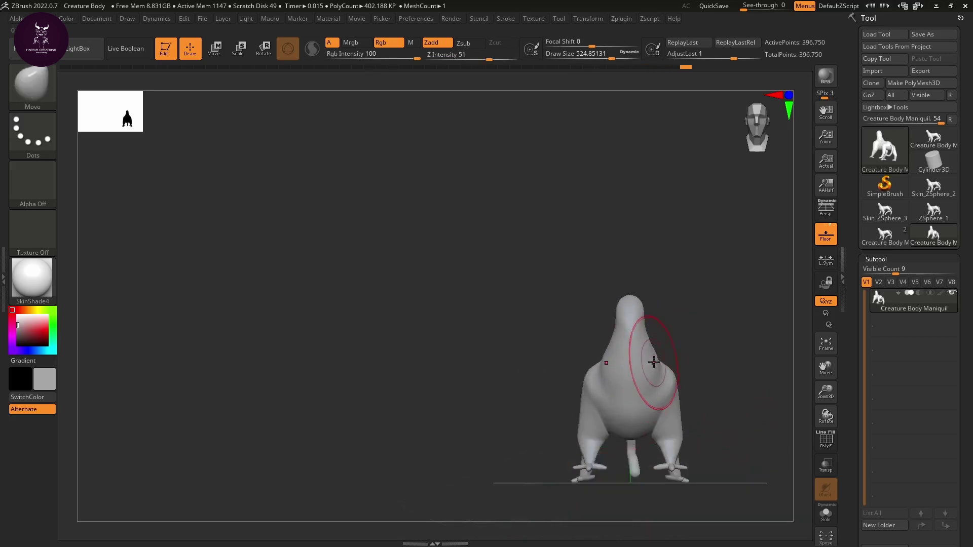
pyautogui.moveTo(654, 361); pyautogui.dragTo(649, 313)
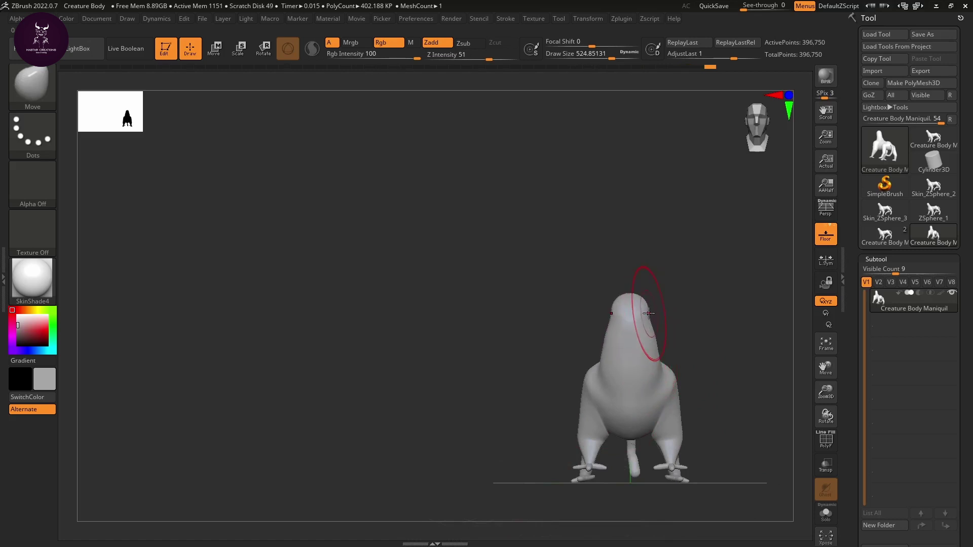
pyautogui.hotkey('ctrl', 'z')
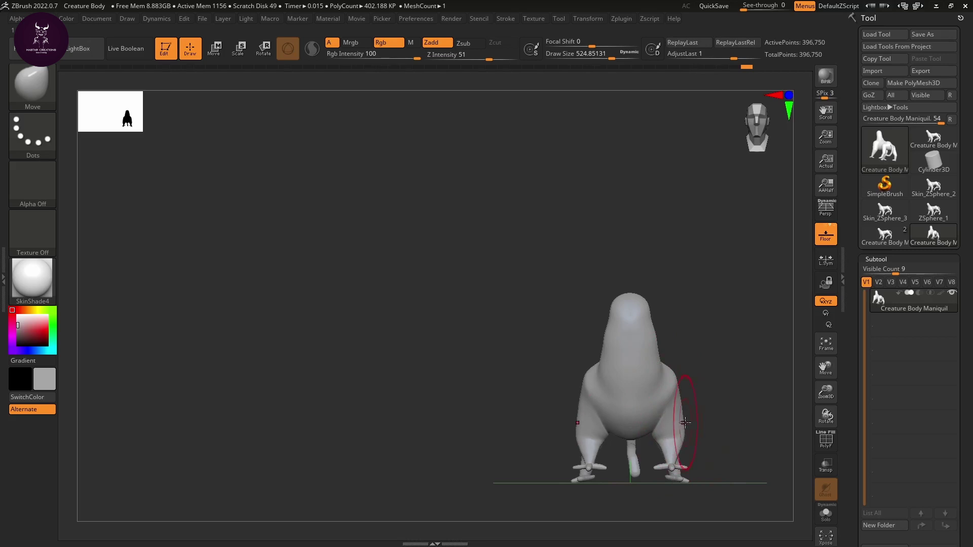
pyautogui.moveTo(656, 432); pyautogui.dragTo(658, 426)
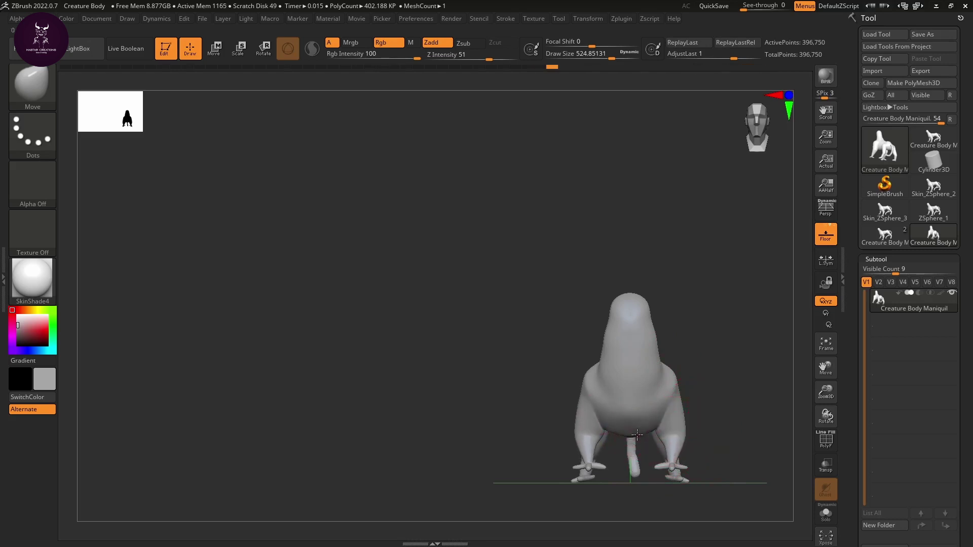
pyautogui.moveTo(653, 426); pyautogui.dragTo(681, 430, button='right')
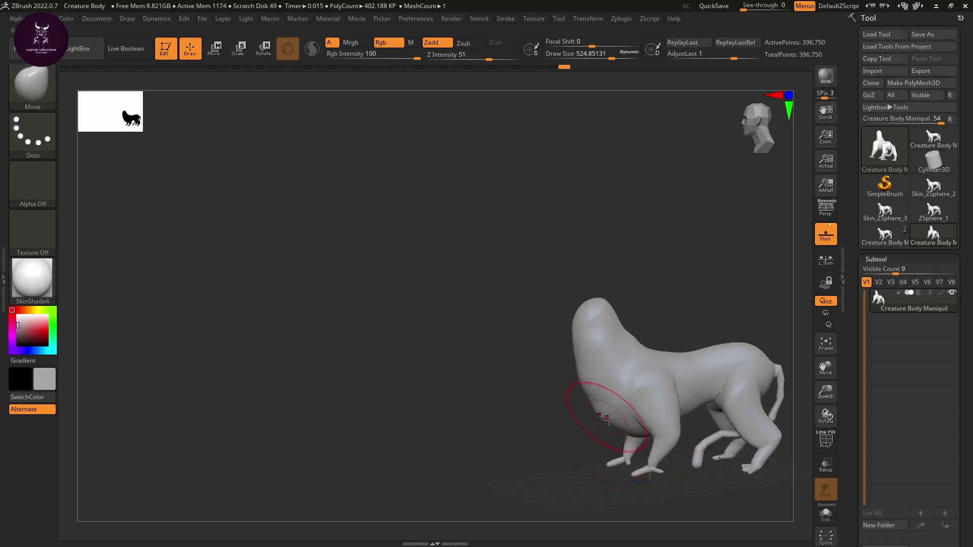
pyautogui.press('shift')
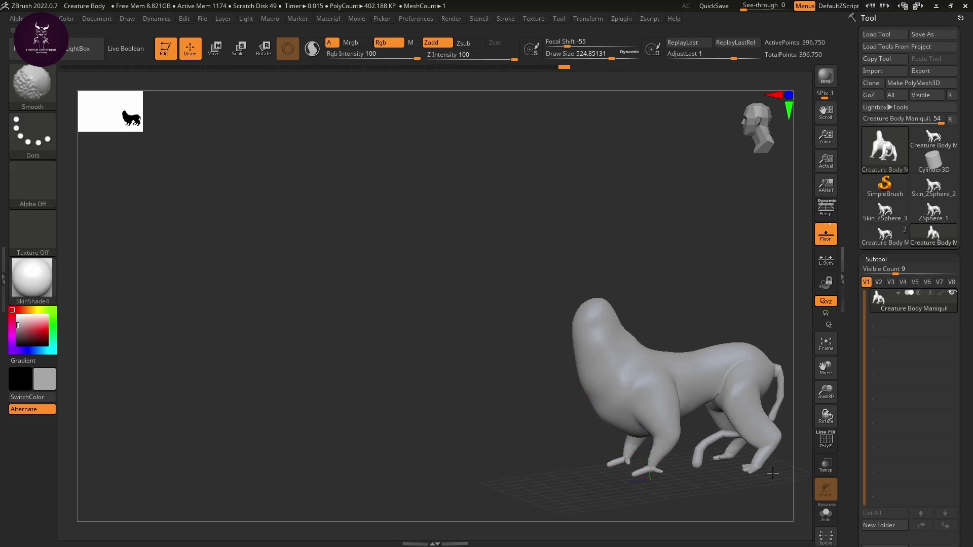
# Fill the crease between the belly and hind leg using the ClayBuildup brush at a draw size of about 46.
pyautogui.moveTo(716, 411)
pyautogui.mouseDown(button='right')
pyautogui.moveTo(692, 408)
pyautogui.moveTo(667, 336)
pyautogui.moveTo(745, 370)
pyautogui.moveTo(569, 248)
pyautogui.moveTo(486, 256)
pyautogui.moveTo(706, 320)
pyautogui.moveTo(504, 348)
pyautogui.mouseUp(button='right')
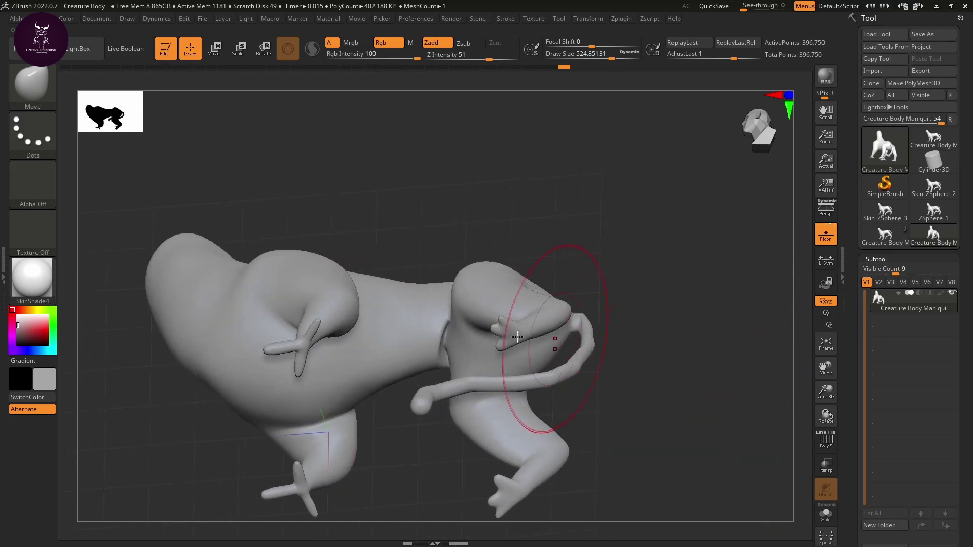
pyautogui.press('b')
pyautogui.press('c')
pyautogui.press('b')
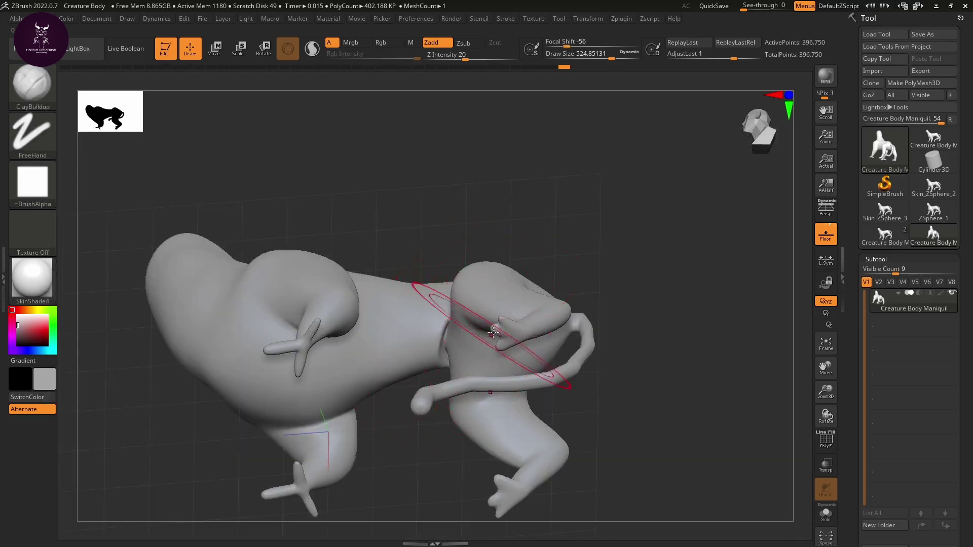
pyautogui.press('s')
pyautogui.moveTo(489, 337); pyautogui.dragTo(446, 337)
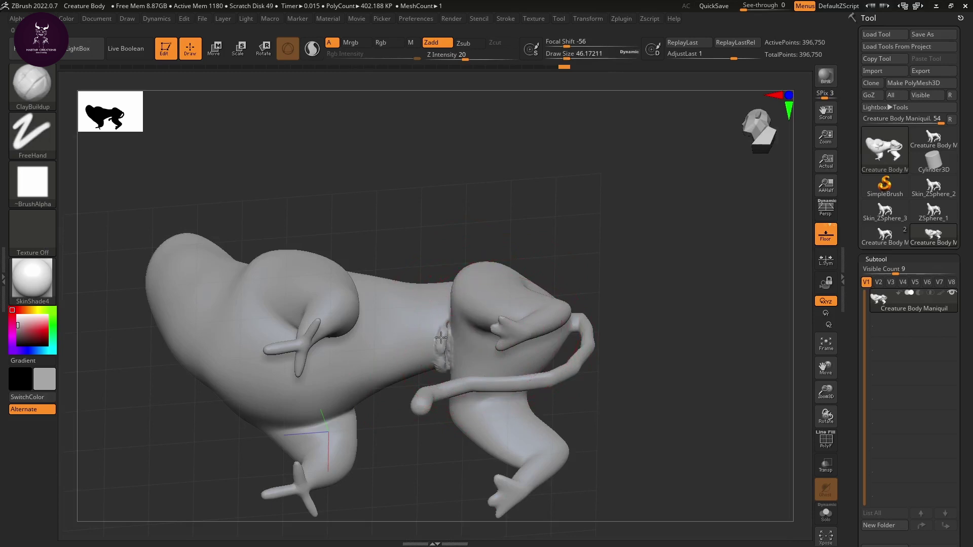
pyautogui.moveTo(415, 441); pyautogui.dragTo(423, 435)
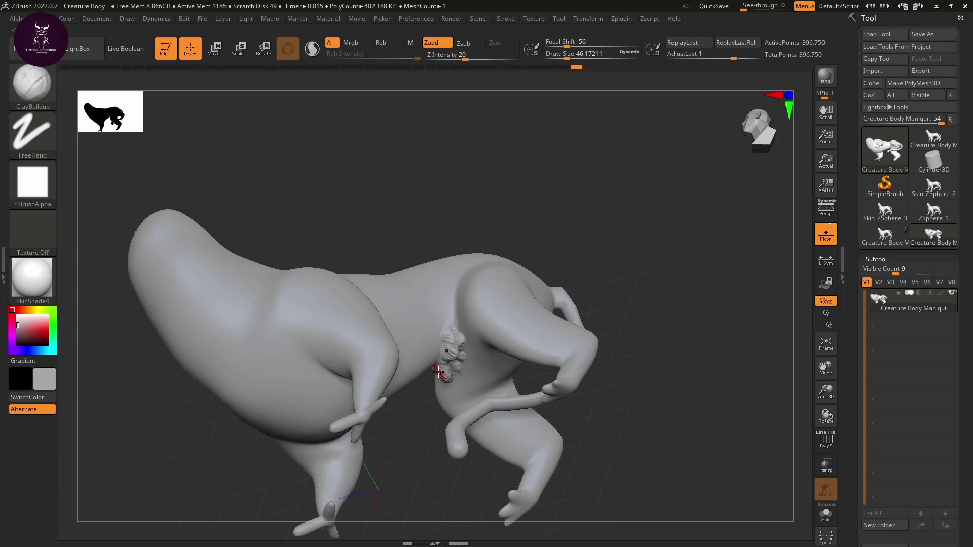
# Set the draw size to about 234 and smooth the built-up clay where the belly meets the hind leg.
pyautogui.press('s')
pyautogui.moveTo(437, 343); pyautogui.dragTo(466, 343)
pyautogui.press('shift')
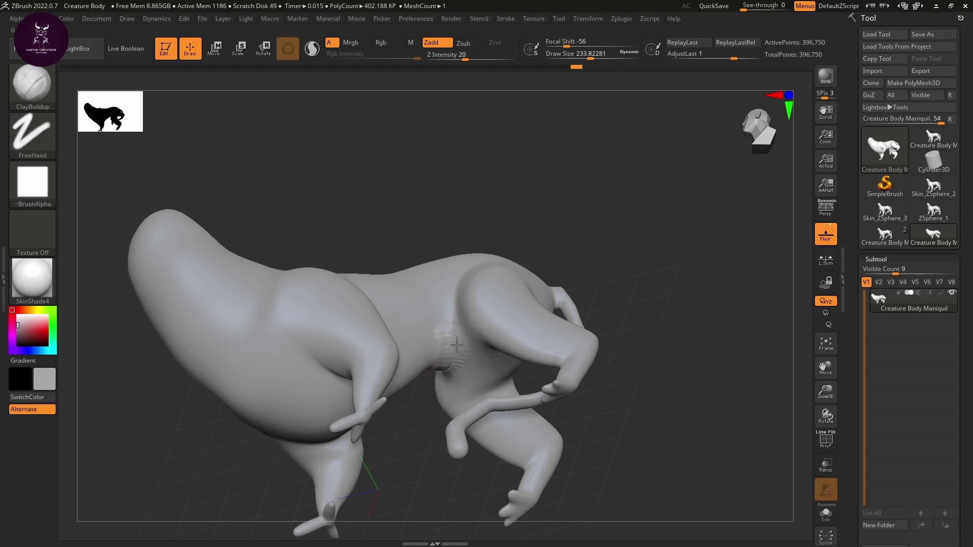
pyautogui.keyDown('shift'); pyautogui.moveTo(458, 349); pyautogui.dragTo(448, 325); pyautogui.keyUp('shift')
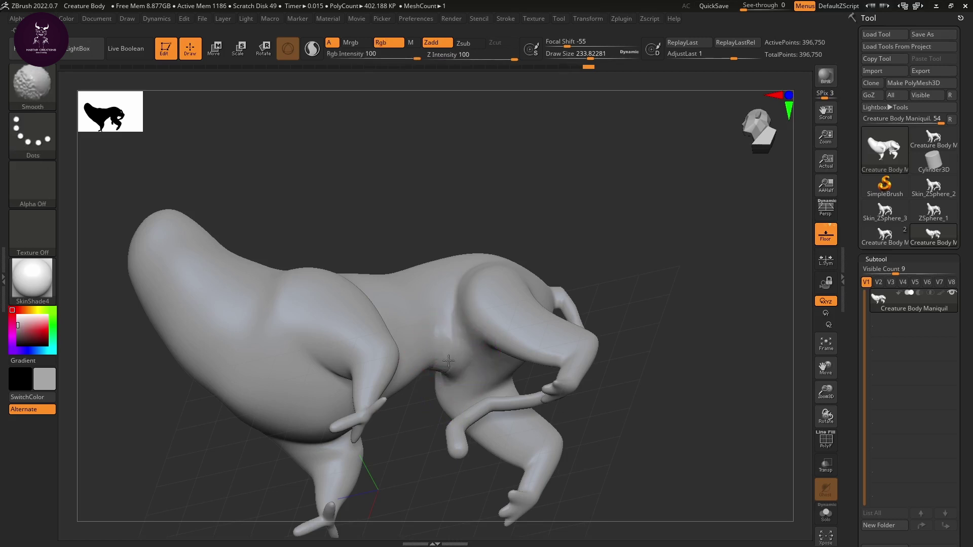
pyautogui.keyDown('shift'); pyautogui.moveTo(433, 381); pyautogui.dragTo(440, 377); pyautogui.keyUp('shift')
pyautogui.moveTo(444, 366)
pyautogui.mouseDown()
pyautogui.moveTo(487, 382)
pyautogui.moveTo(301, 361)
pyautogui.moveTo(303, 317)
pyautogui.mouseUp()
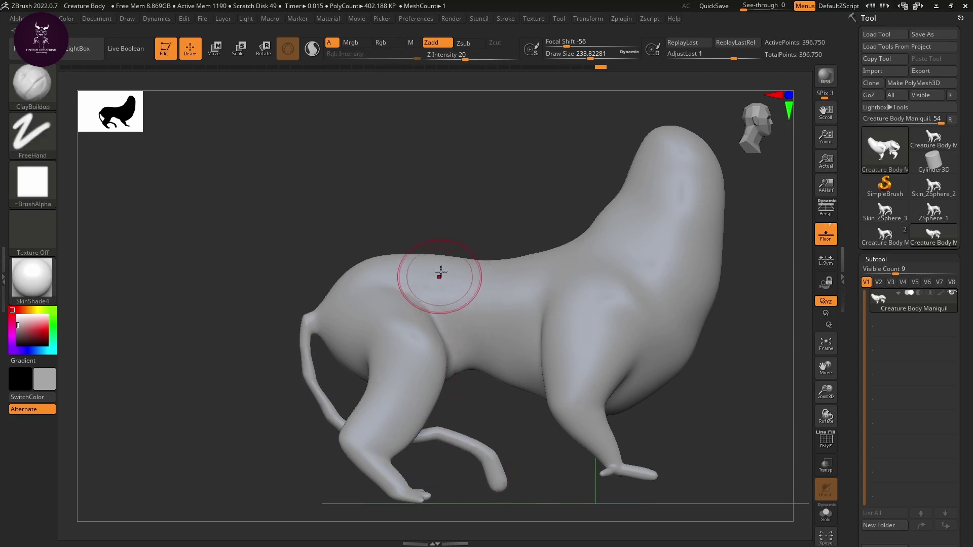
# Lengthen the forelegs down to the floor line using the Move brush at a draw size of about 517.
pyautogui.moveTo(507, 251)
pyautogui.mouseDown()
pyautogui.moveTo(579, 226)
pyautogui.moveTo(573, 265)
pyautogui.moveTo(661, 295)
pyautogui.mouseUp()
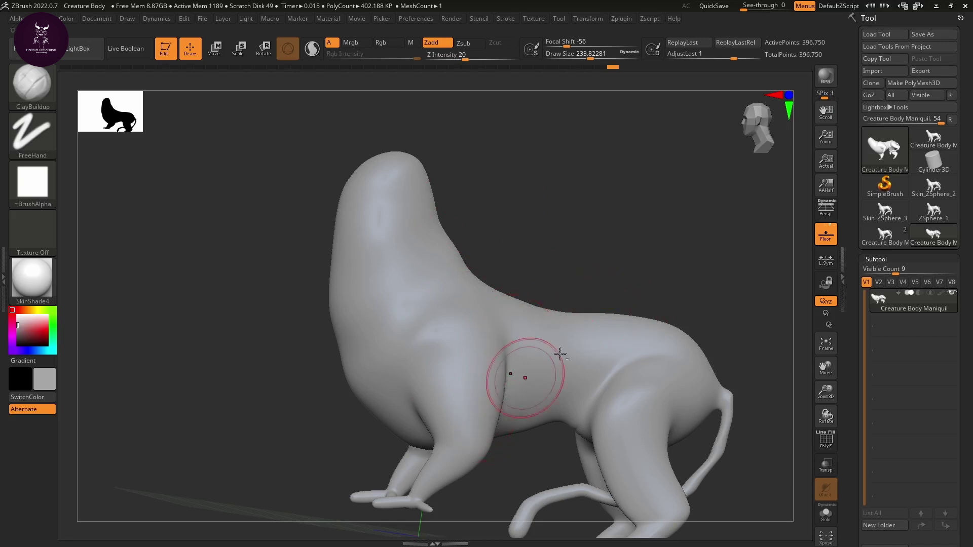
pyautogui.moveTo(603, 215)
pyautogui.mouseDown()
pyautogui.moveTo(586, 204)
pyautogui.moveTo(623, 213)
pyautogui.mouseUp()
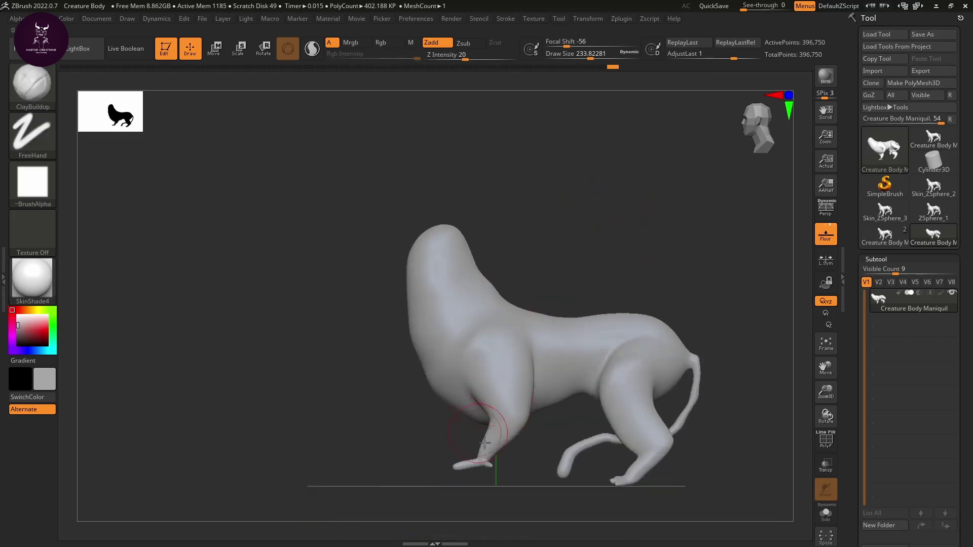
pyautogui.press('b')
pyautogui.press('m')
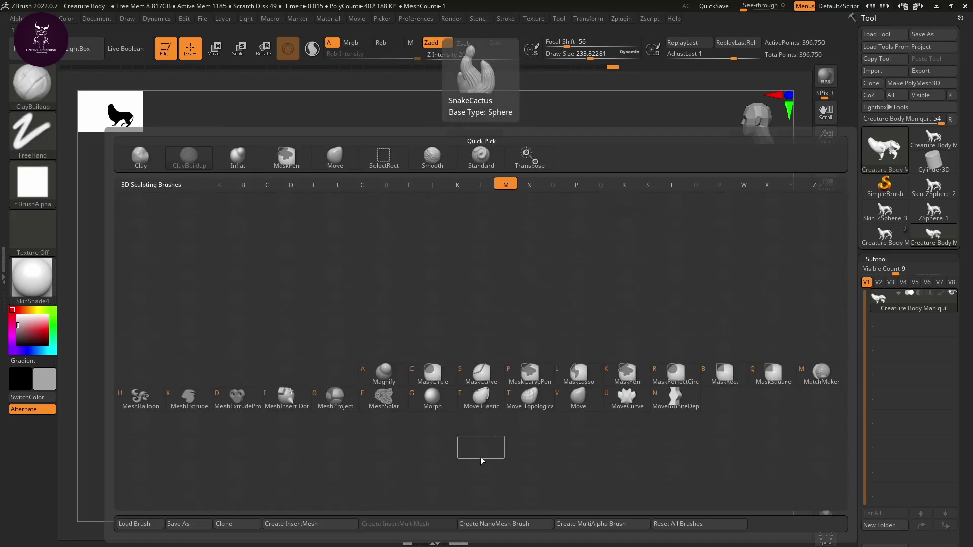
pyautogui.press('v')
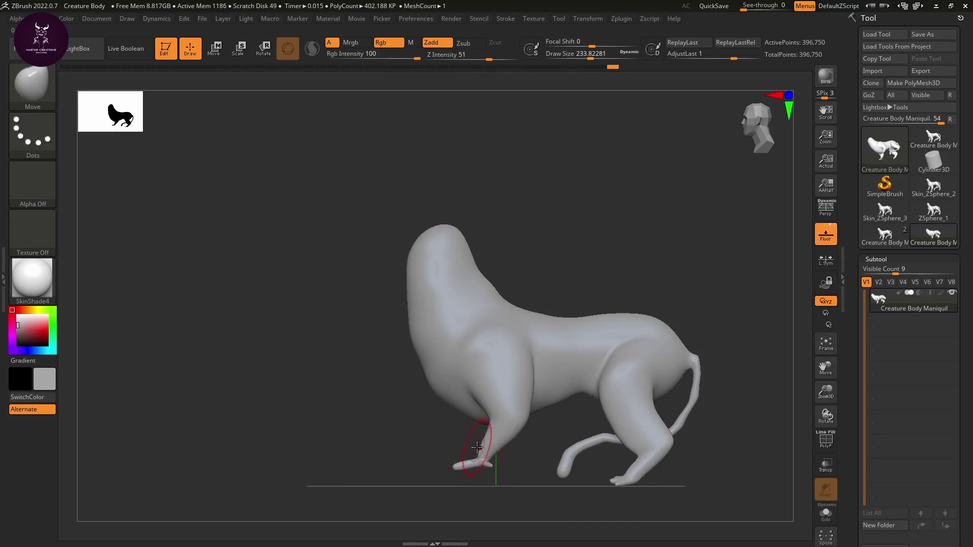
pyautogui.press('s')
pyautogui.moveTo(490, 441)
pyautogui.mouseDown()
pyautogui.moveTo(510, 442)
pyautogui.moveTo(464, 492)
pyautogui.moveTo(488, 490)
pyautogui.mouseUp()
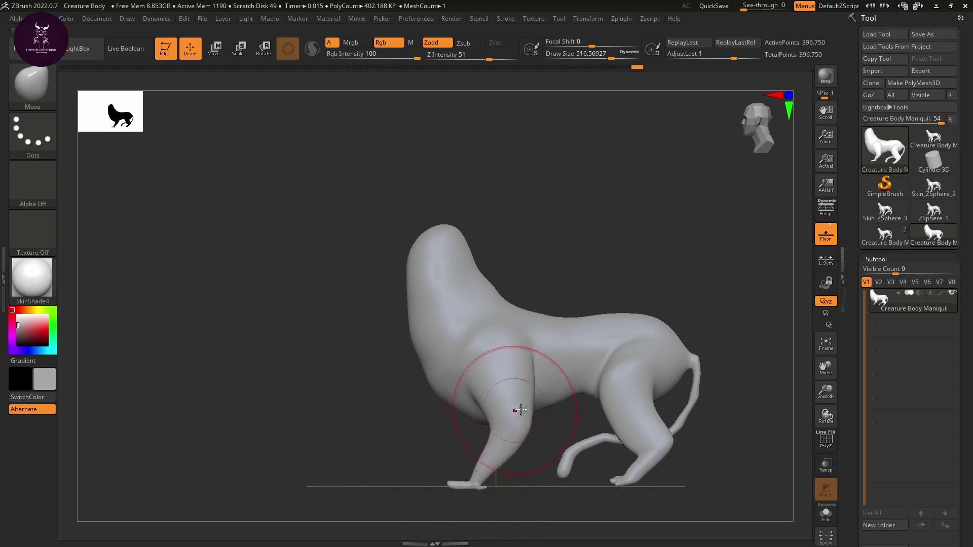
pyautogui.moveTo(415, 471); pyautogui.dragTo(419, 466)
# Set the draw size to about 149 and adjust the front paws from the front view with the Move brush.
pyautogui.moveTo(456, 499)
pyautogui.mouseDown()
pyautogui.moveTo(464, 511)
pyautogui.moveTo(480, 491)
pyautogui.moveTo(576, 462)
pyautogui.mouseUp()
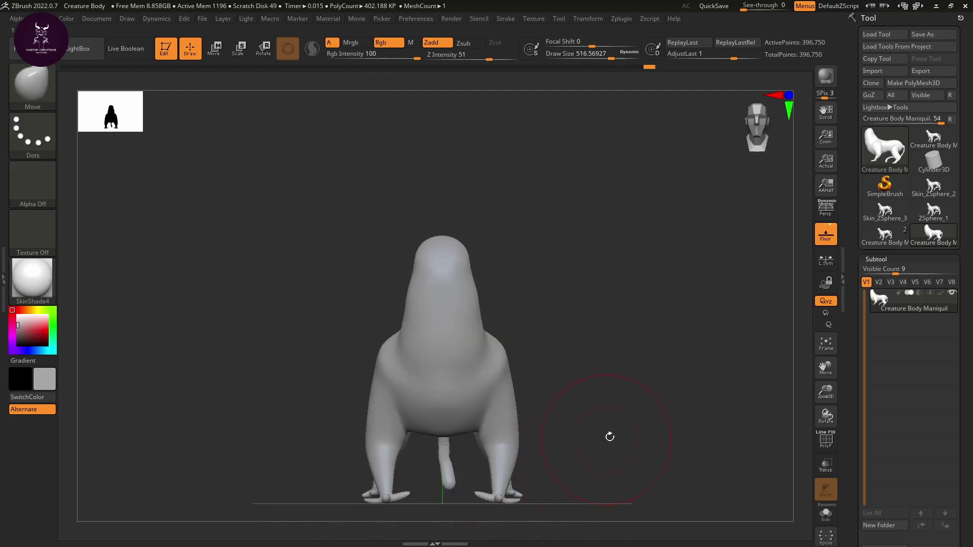
pyautogui.moveTo(475, 490)
pyautogui.mouseDown()
pyautogui.moveTo(489, 507)
pyautogui.moveTo(500, 502)
pyautogui.moveTo(456, 494)
pyautogui.mouseUp()
pyautogui.press('s')
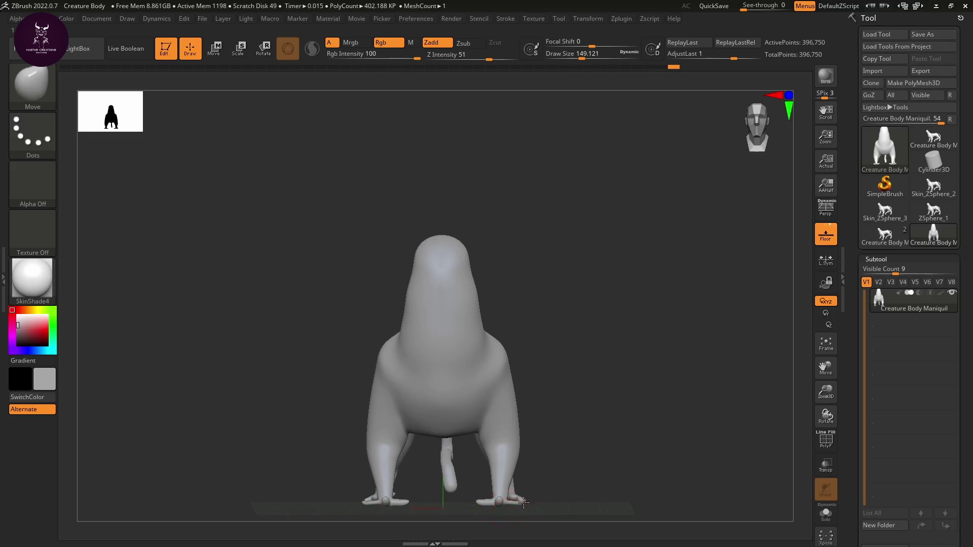
pyautogui.moveTo(581, 462); pyautogui.dragTo(539, 487)
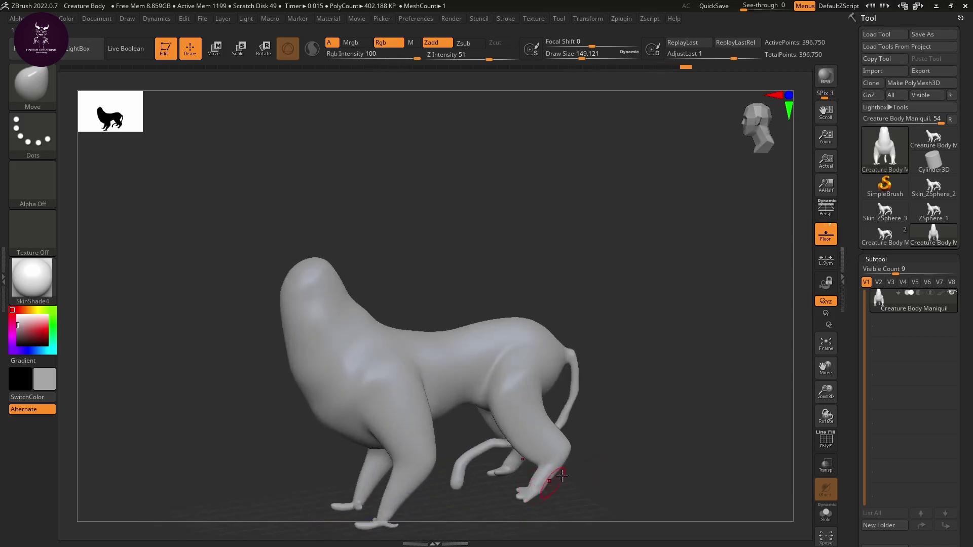
# Pull the hind paws down to the floor line from the side view using the Move brush at a draw size of about 430.
pyautogui.press('b')
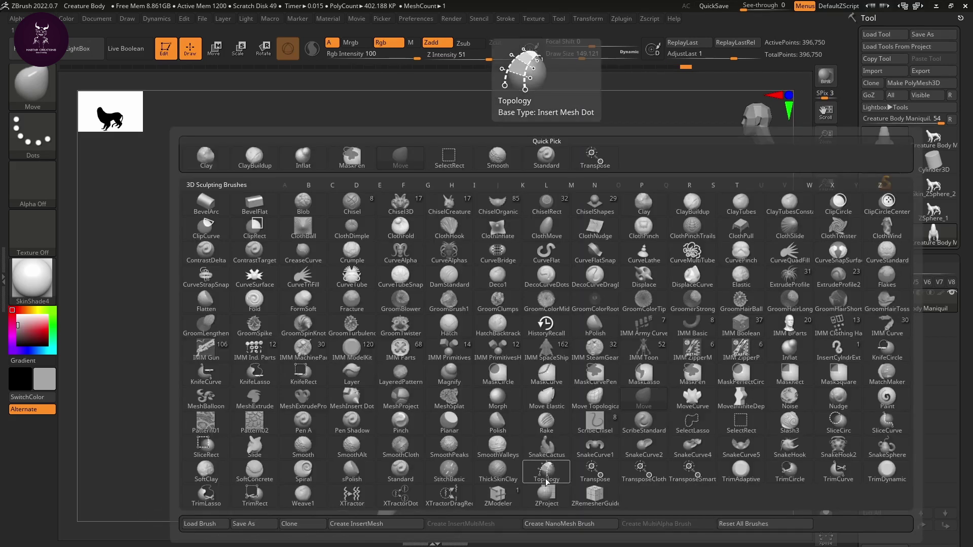
pyautogui.press('m')
pyautogui.press('v')
pyautogui.moveTo(608, 435)
pyautogui.mouseDown()
pyautogui.moveTo(636, 373)
pyautogui.moveTo(653, 406)
pyautogui.mouseUp()
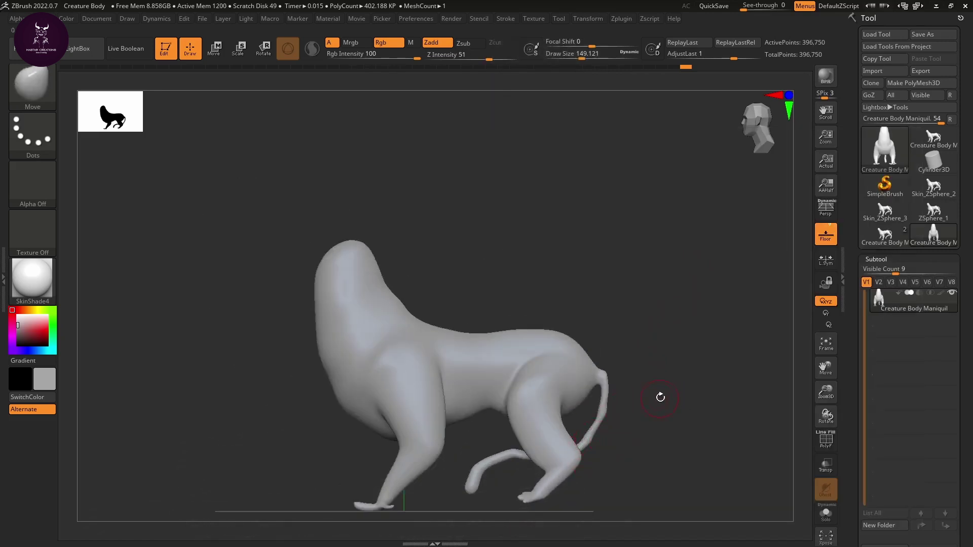
pyautogui.press('s')
pyautogui.moveTo(642, 424); pyautogui.dragTo(670, 424)
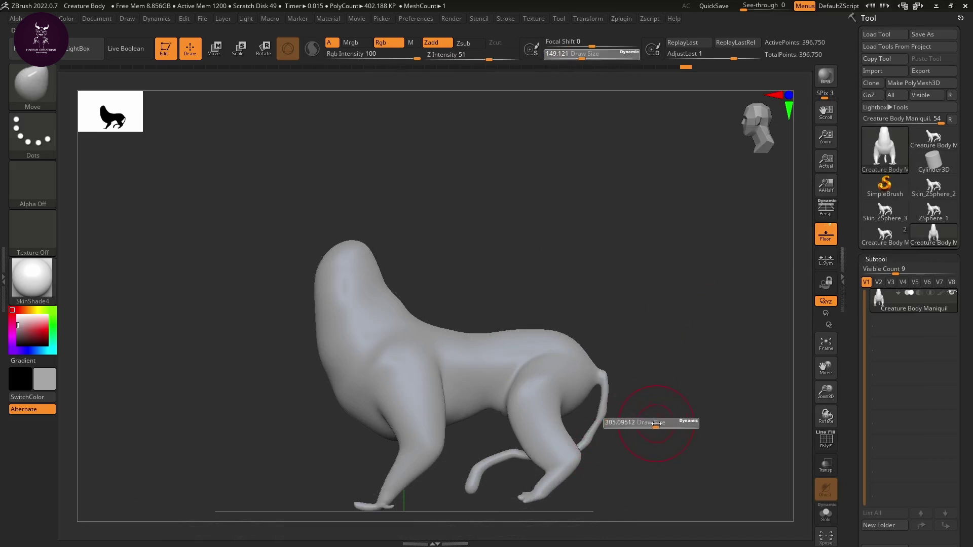
pyautogui.moveTo(601, 470)
pyautogui.mouseDown()
pyautogui.moveTo(651, 454)
pyautogui.moveTo(686, 341)
pyautogui.mouseUp()
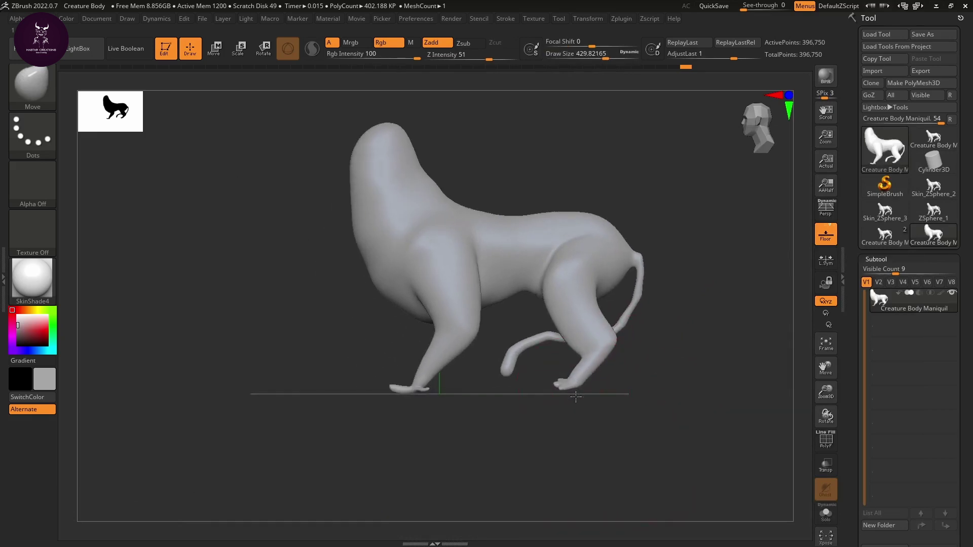
pyautogui.moveTo(564, 394)
pyautogui.mouseDown()
pyautogui.moveTo(583, 408)
pyautogui.moveTo(615, 346)
pyautogui.moveTo(597, 311)
pyautogui.moveTo(624, 248)
pyautogui.moveTo(612, 285)
pyautogui.mouseUp()
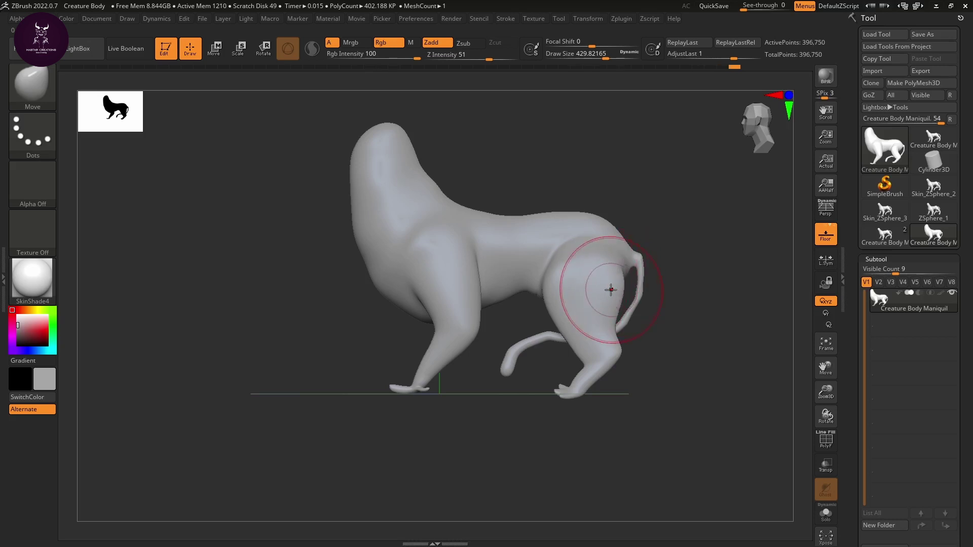
# Reshape the hind legs and haunches with the Move brush, checking the form from the side, underneath and rear.
pyautogui.moveTo(612, 317)
pyautogui.mouseDown()
pyautogui.moveTo(618, 293)
pyautogui.moveTo(628, 342)
pyautogui.moveTo(615, 304)
pyautogui.moveTo(606, 318)
pyautogui.moveTo(623, 276)
pyautogui.moveTo(614, 272)
pyautogui.moveTo(636, 258)
pyautogui.moveTo(628, 249)
pyautogui.moveTo(631, 271)
pyautogui.moveTo(547, 315)
pyautogui.moveTo(566, 302)
pyautogui.mouseUp()
pyautogui.moveTo(678, 357); pyautogui.dragTo(583, 336)
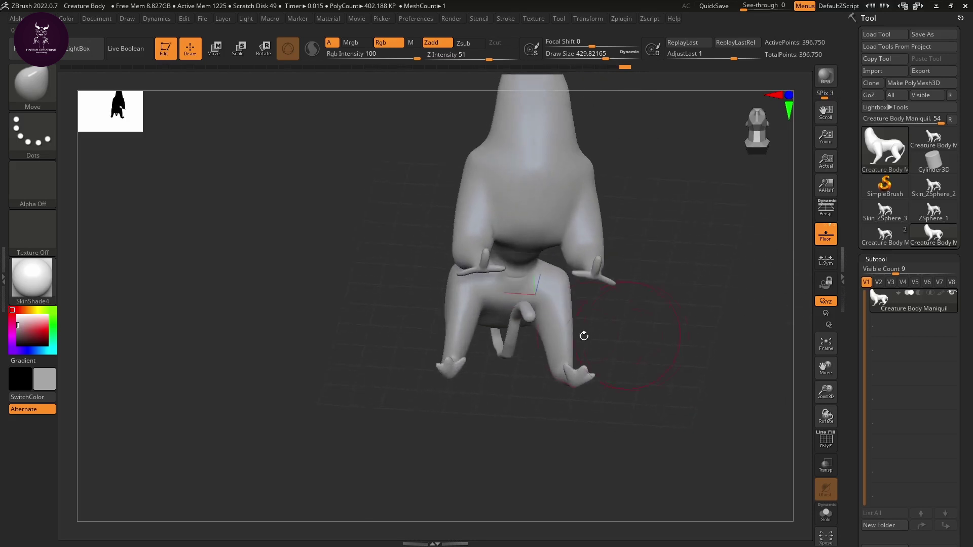
pyautogui.moveTo(530, 365)
pyautogui.mouseDown()
pyautogui.moveTo(539, 317)
pyautogui.moveTo(608, 323)
pyautogui.mouseUp()
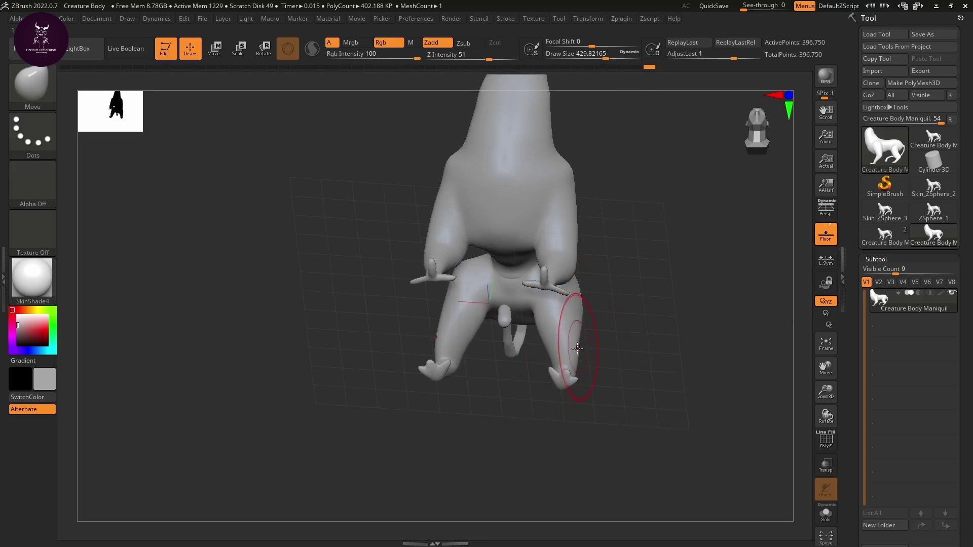
pyautogui.moveTo(624, 342)
pyautogui.mouseDown()
pyautogui.moveTo(634, 272)
pyautogui.moveTo(561, 337)
pyautogui.moveTo(530, 292)
pyautogui.mouseUp()
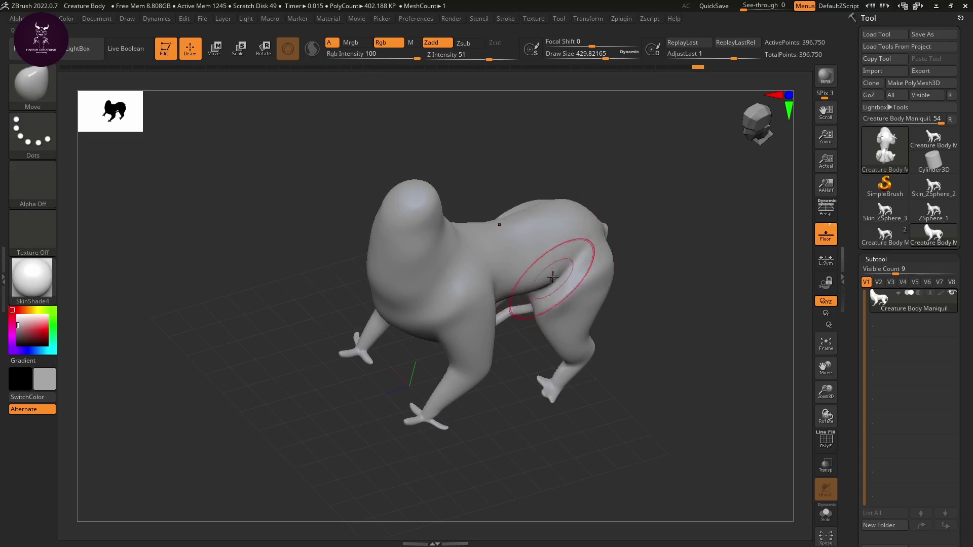
pyautogui.moveTo(640, 251); pyautogui.dragTo(628, 230)
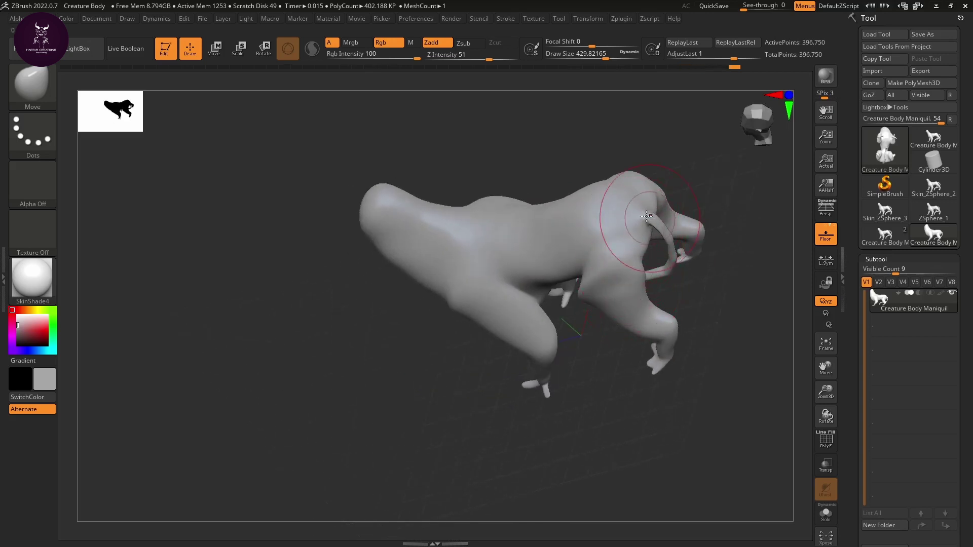
pyautogui.moveTo(701, 193)
pyautogui.mouseDown()
pyautogui.moveTo(725, 280)
pyautogui.moveTo(695, 284)
pyautogui.moveTo(717, 228)
pyautogui.moveTo(647, 268)
pyautogui.moveTo(541, 288)
pyautogui.mouseUp()
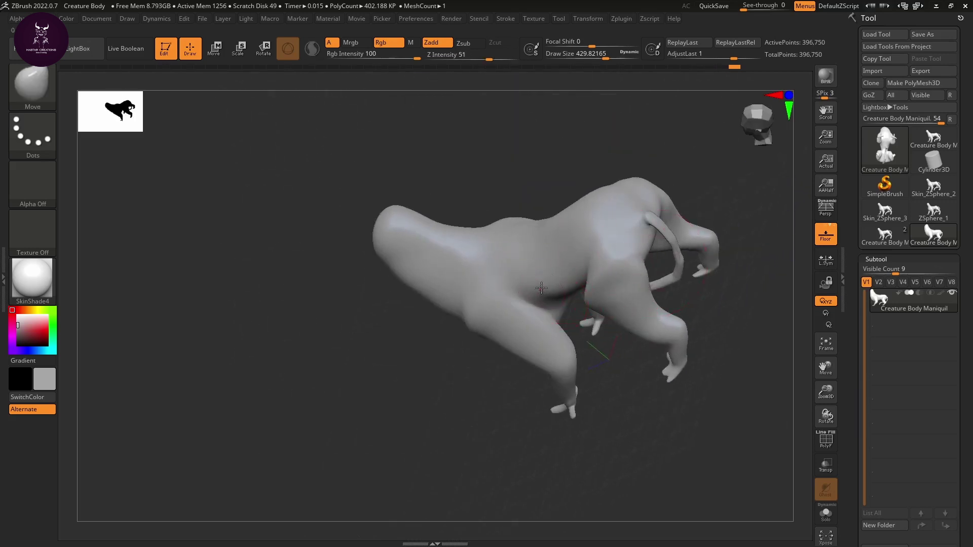
# Save the project as Creature Body.ZPR in the Zbrush folder, replacing the existing file.
pyautogui.moveTo(722, 330)
pyautogui.keyDown('shift'); pyautogui.mouseDown()
pyautogui.moveTo(652, 365)
pyautogui.moveTo(688, 300)
pyautogui.moveTo(693, 315)
pyautogui.moveTo(658, 294)
pyautogui.moveTo(623, 304)
pyautogui.moveTo(627, 282)
pyautogui.moveTo(637, 299)
pyautogui.mouseUp(); pyautogui.keyUp('shift')
pyautogui.hotkey('ctrl', 's')
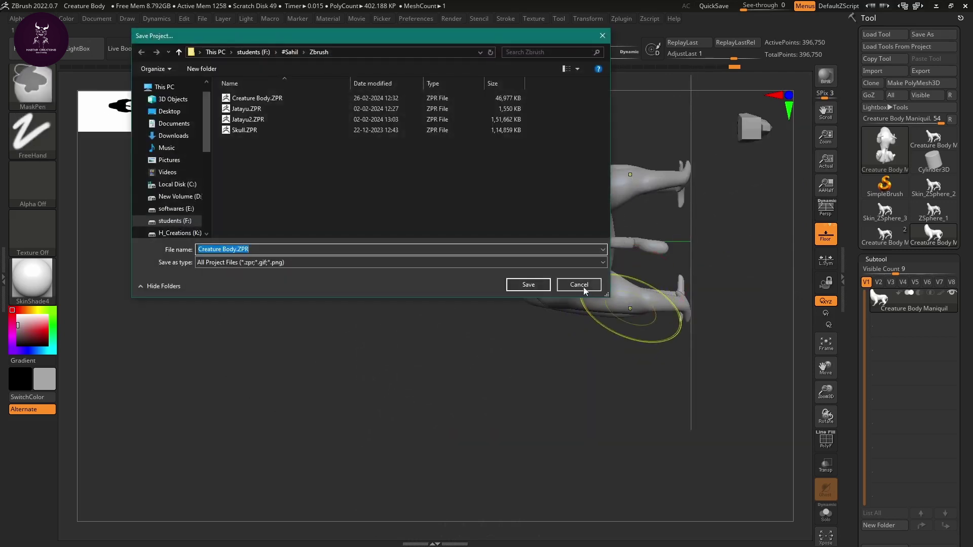
pyautogui.click(542, 285)
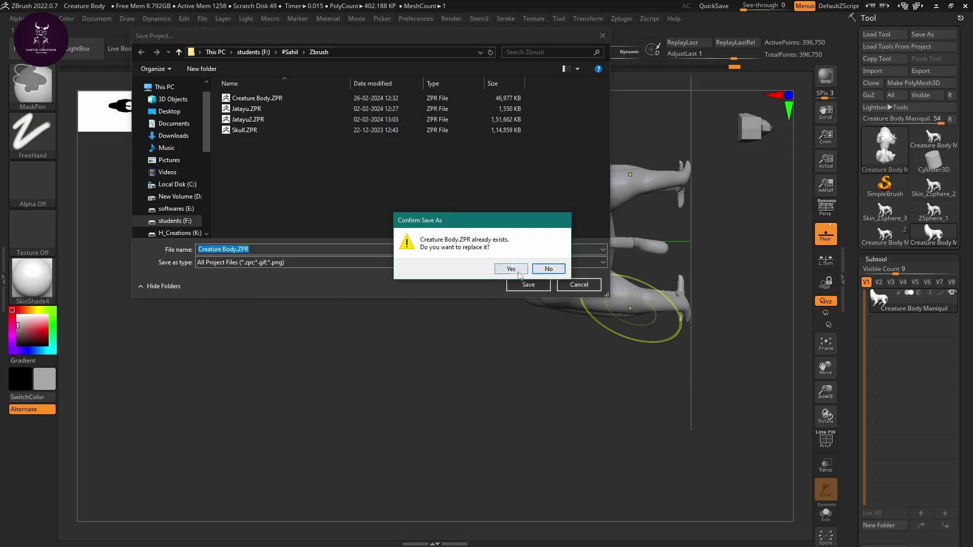